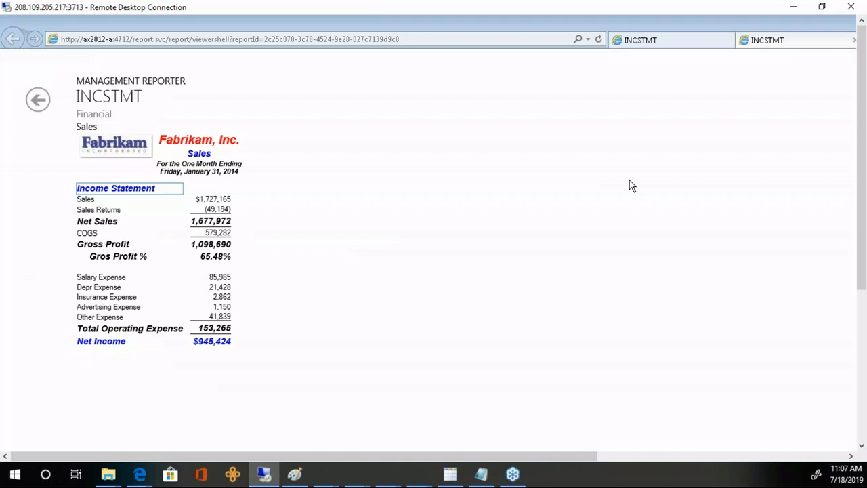
- Restore the report window and bring back the INCSTMT definition (row INCSTMT, column WEBINAR, tree Dept)
left_click(629, 185)
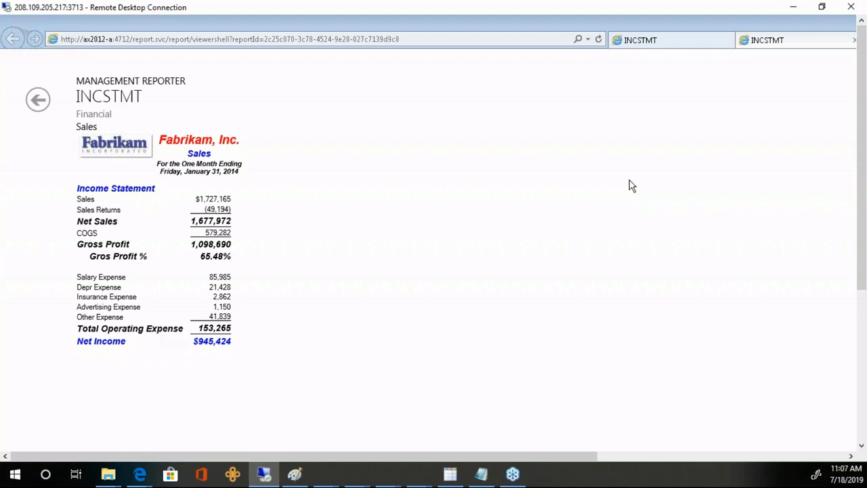
double_click(474, 23)
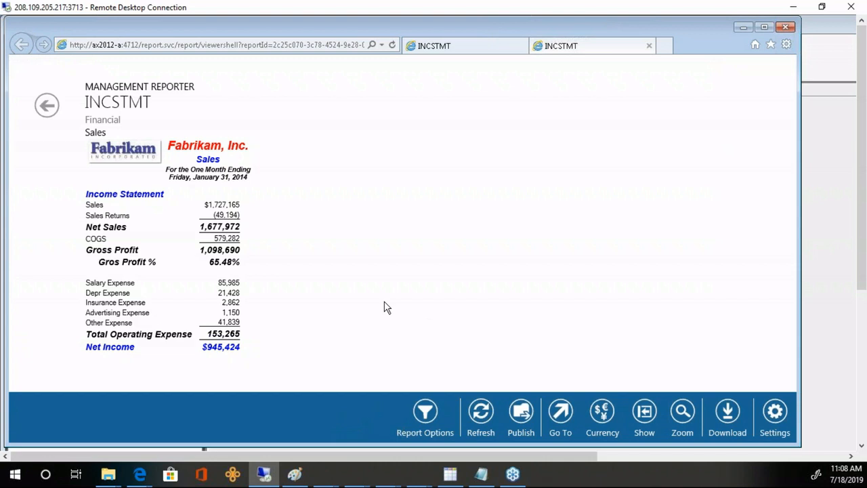
left_click(819, 222)
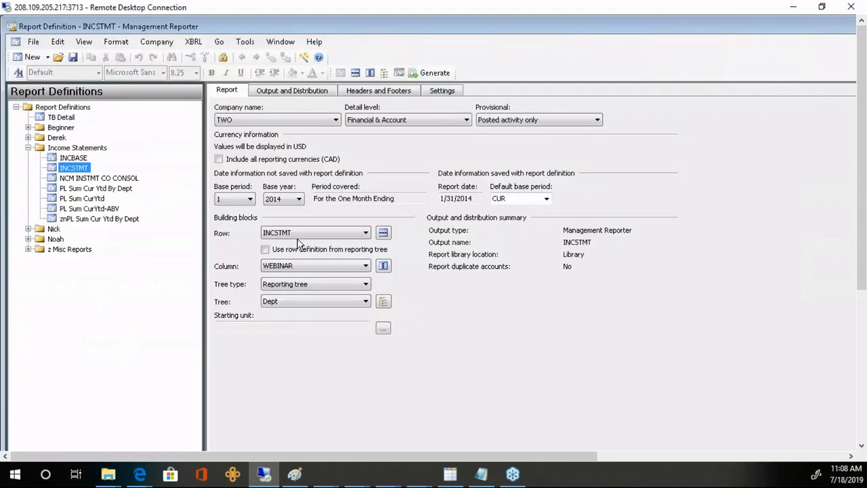
left_click(383, 233)
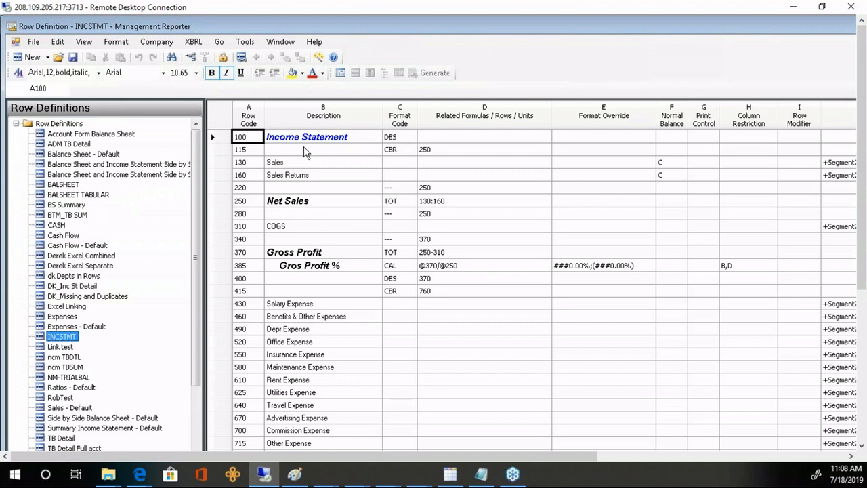
left_click_drag(308, 138, 313, 432)
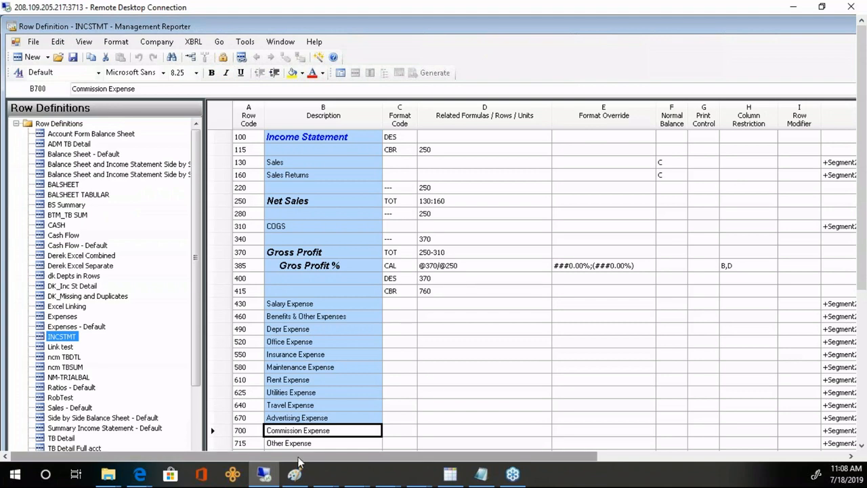
left_click_drag(300, 462, 503, 462)
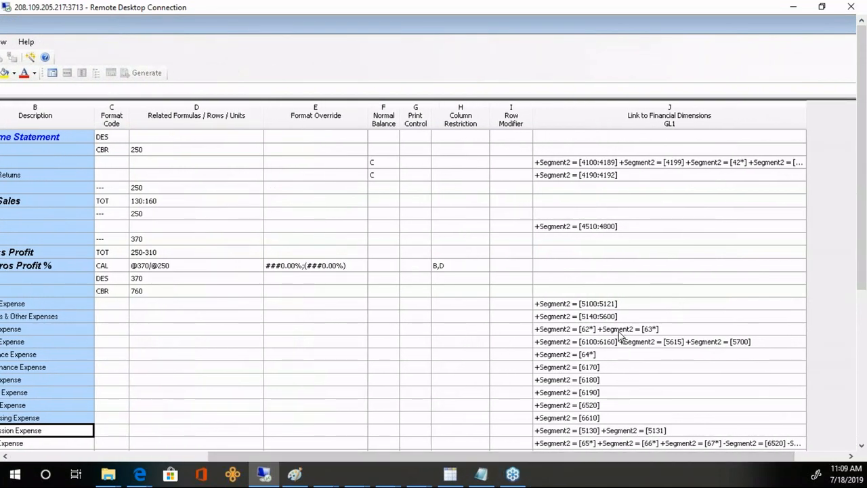
left_click(611, 164)
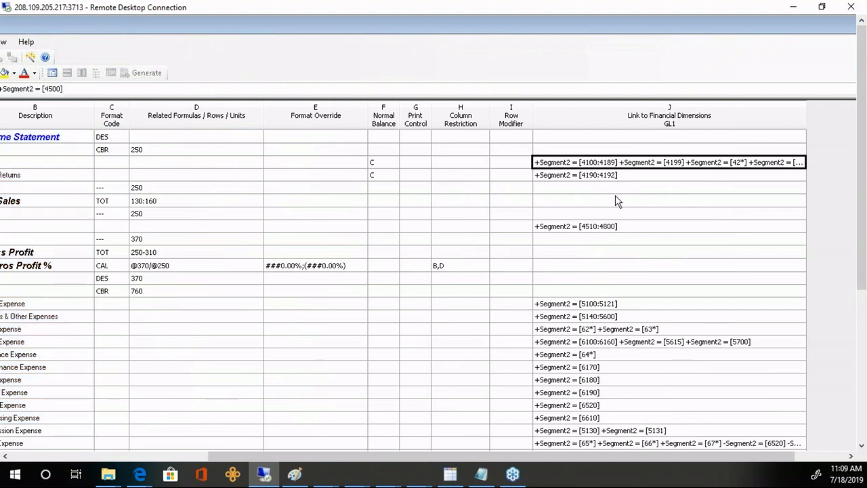
left_click_drag(616, 201, 625, 395)
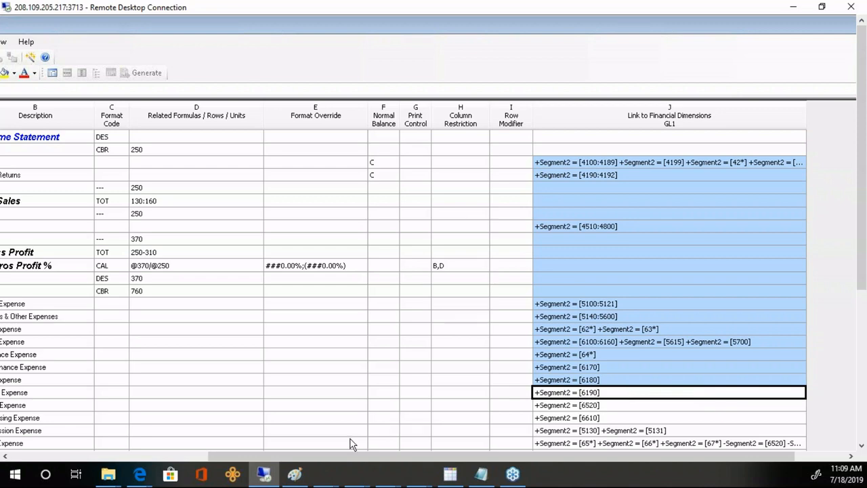
left_click_drag(327, 456, 120, 469)
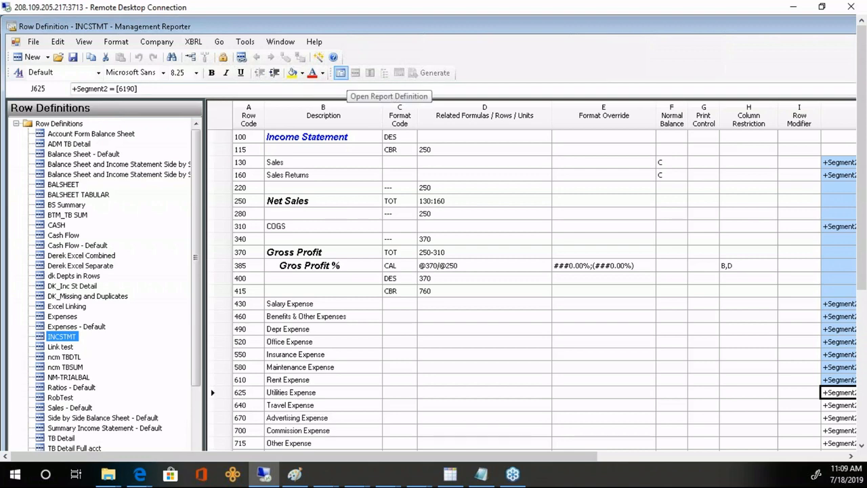
left_click(341, 73)
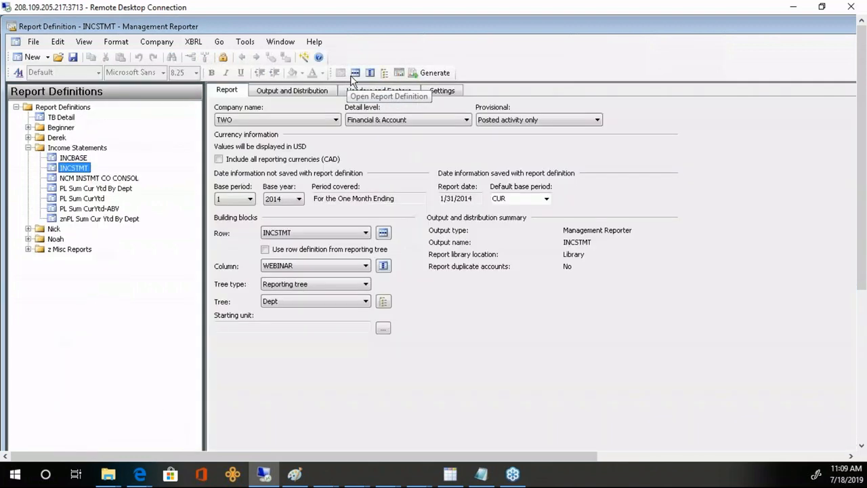
- Open the WEBINAR column definition and review column A (DESC) and column B (FD, Actual, YTD)
left_click(370, 73)
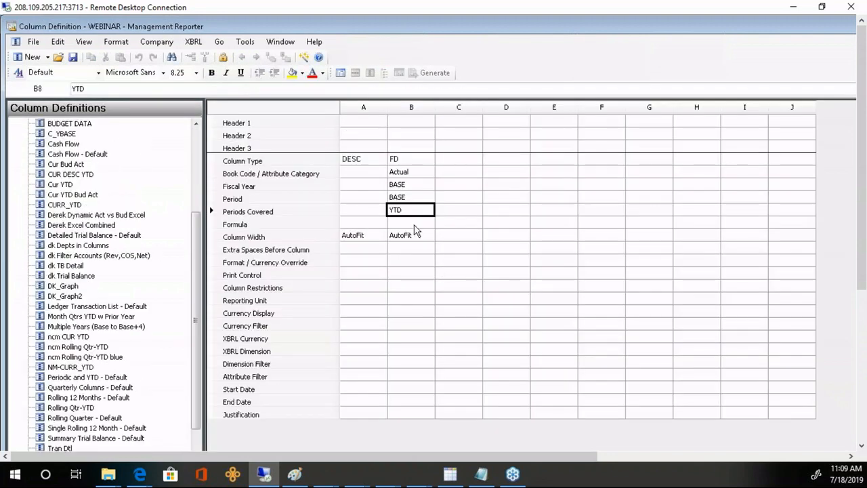
left_click(355, 161)
left_click(361, 304, "shift")
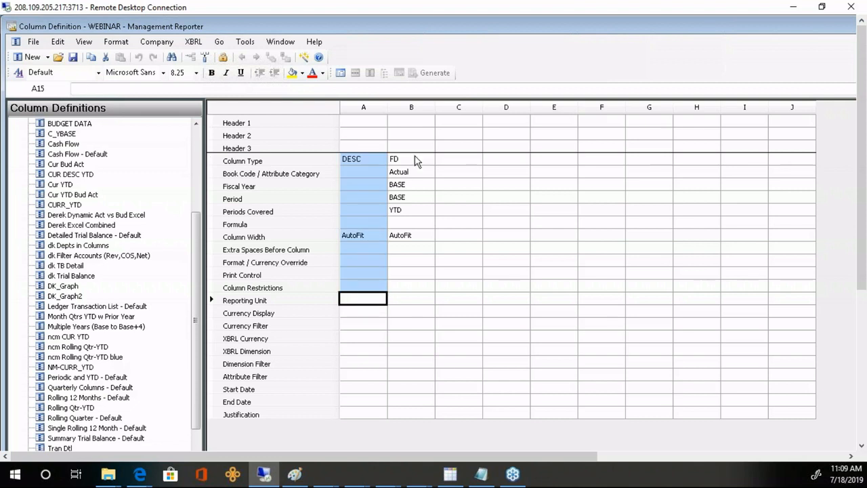
left_click_drag(416, 162, 423, 303)
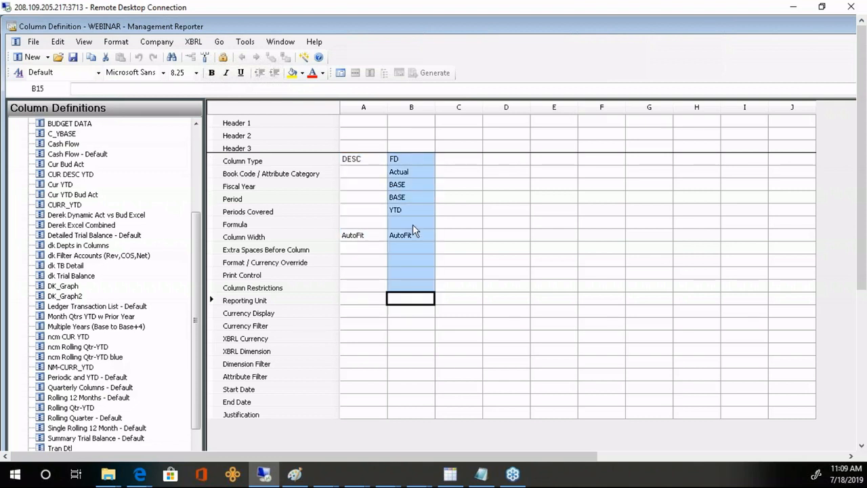
left_click(410, 209)
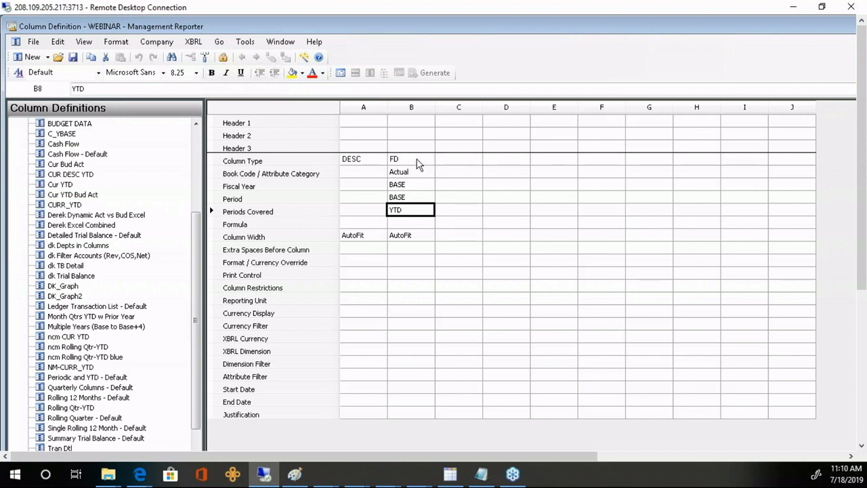
- Make new column C an FD column covering YTD and save the WEBINAR definition
left_click(468, 161)
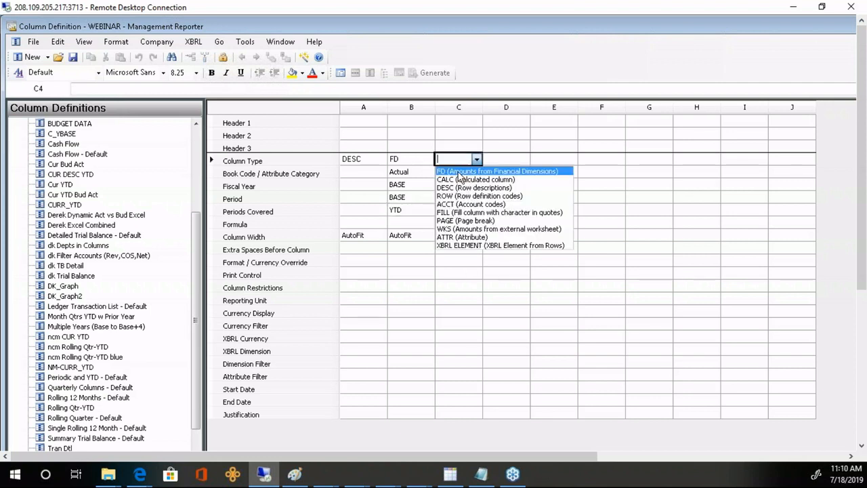
left_click(460, 173)
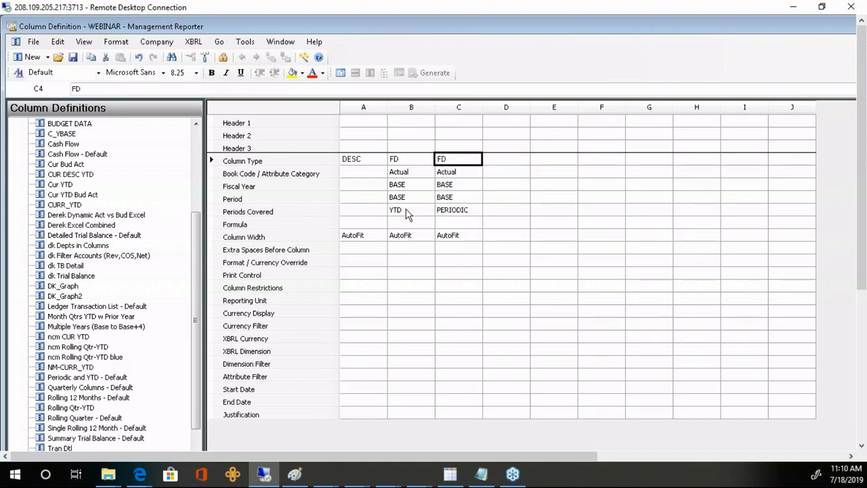
left_click(463, 213)
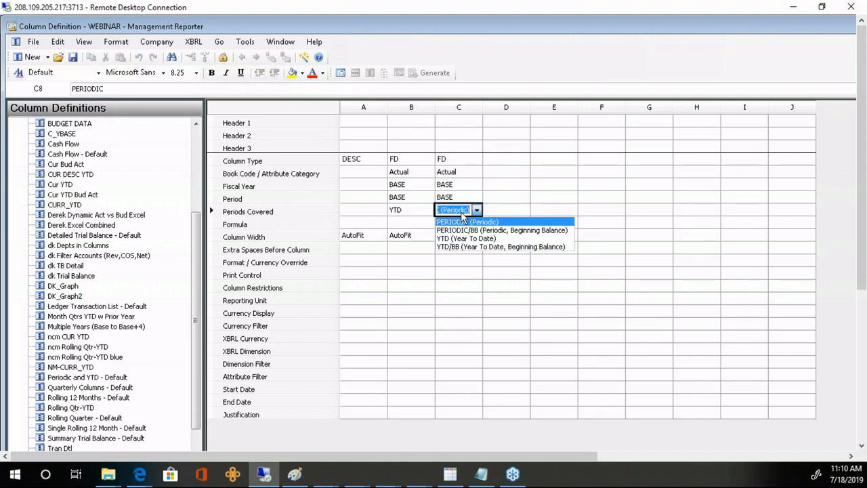
left_click(456, 239)
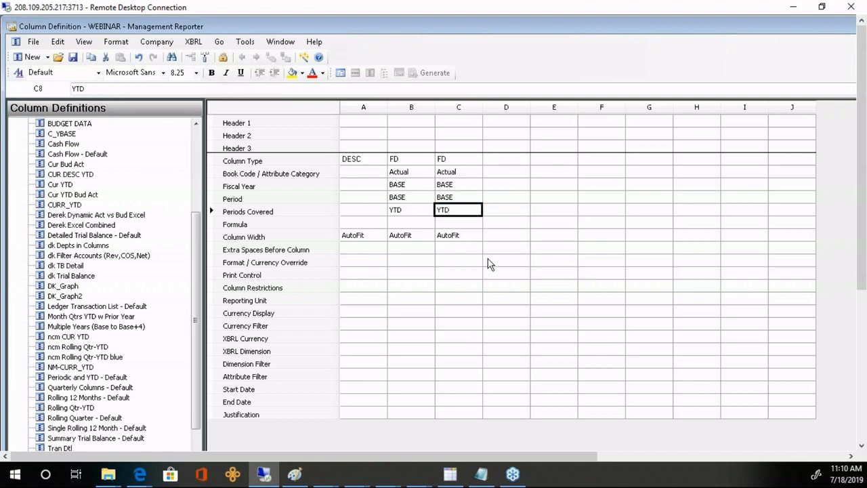
left_click(72, 57)
- Compare the settings of columns B and C, then return to the INCSTMT row definition
left_click_drag(410, 121, 421, 308)
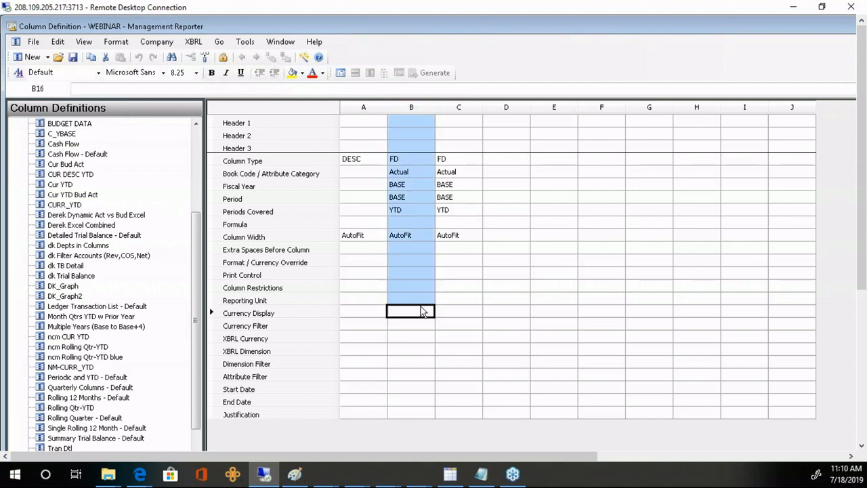
left_click_drag(462, 119, 461, 313)
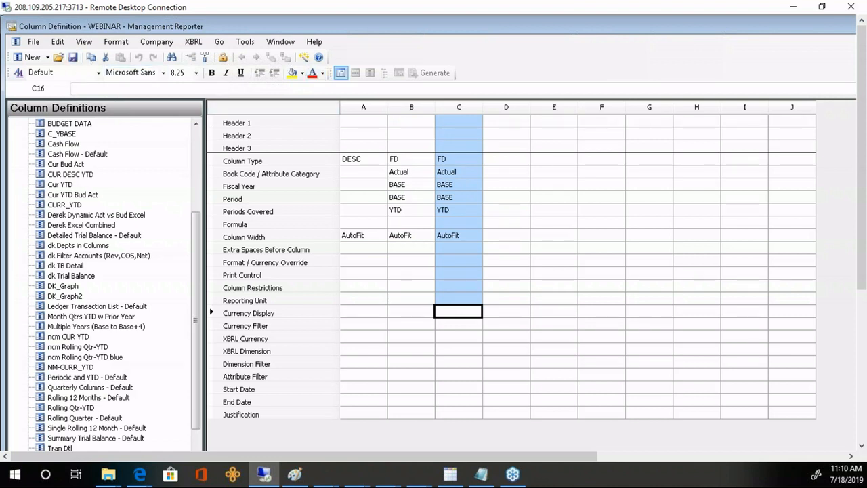
left_click(355, 73)
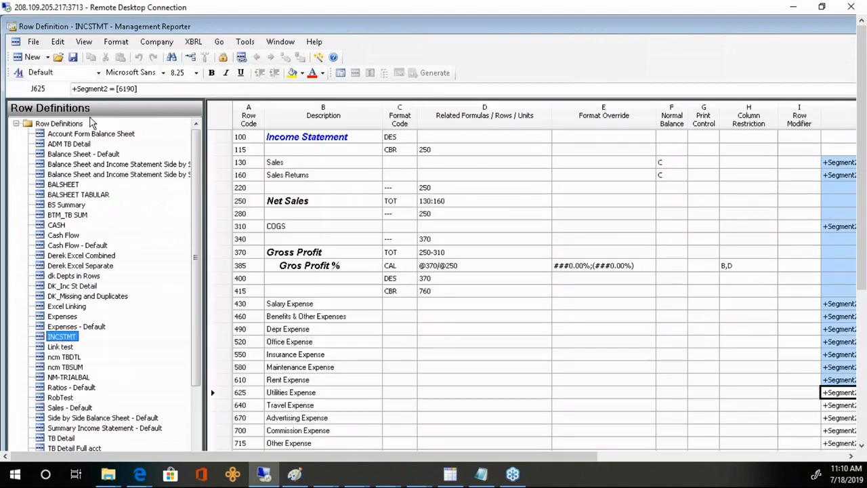
- Hide the navigation pane to widen the INCSTMT row grid and select the Sales row
left_click(85, 42)
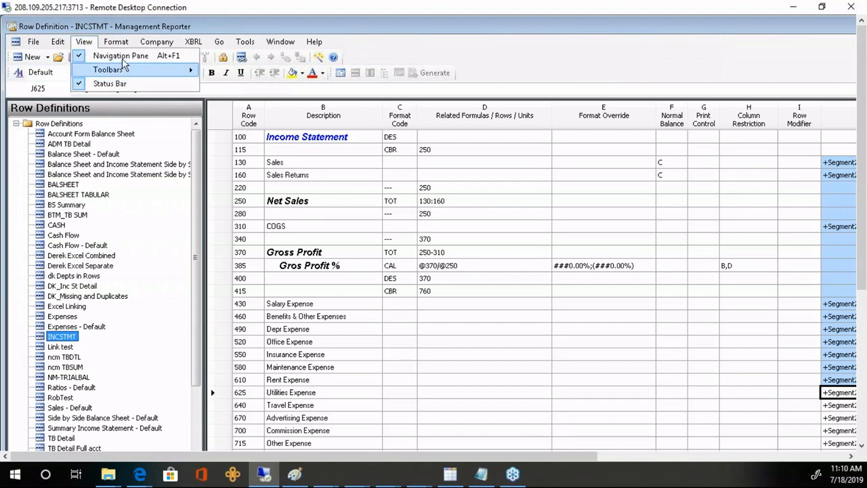
left_click(82, 57)
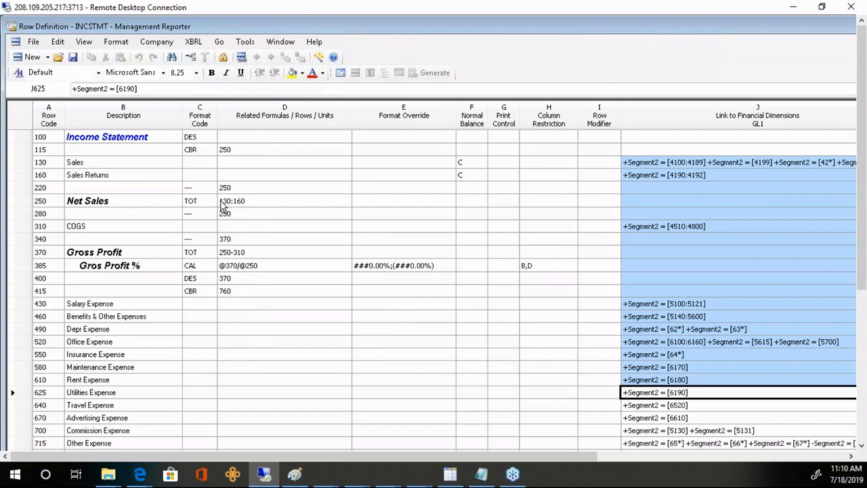
left_click(260, 163)
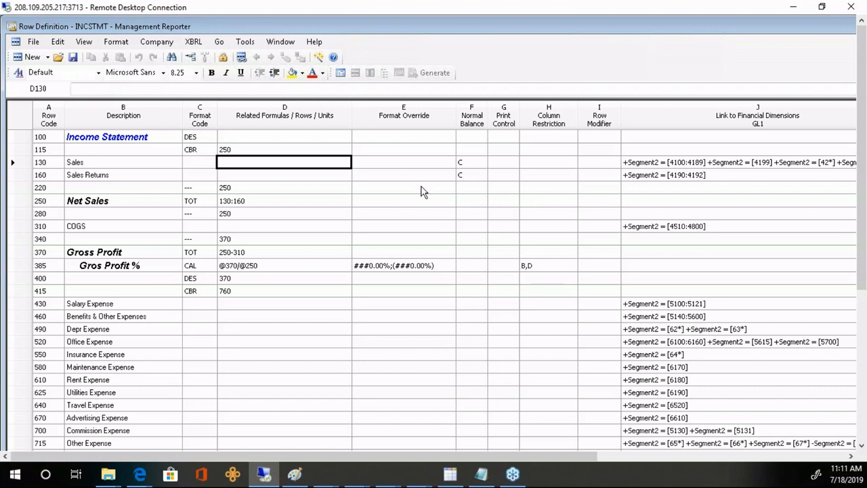
left_click(24, 163)
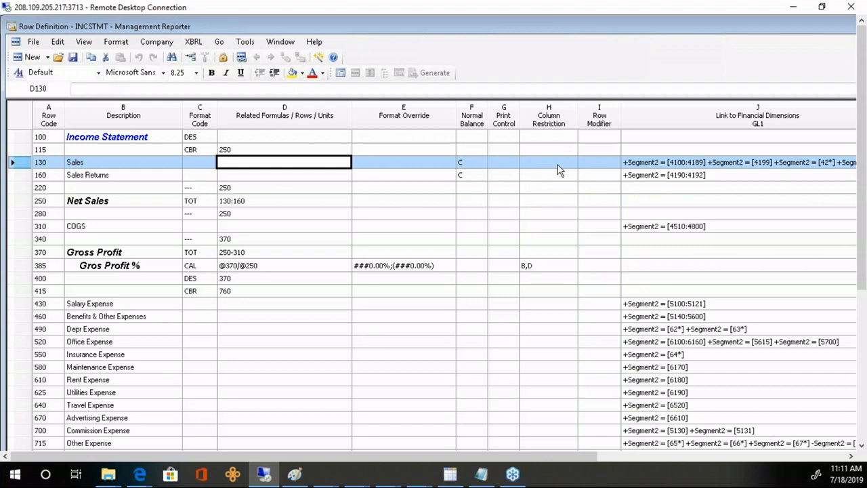
- Restrict the Sales and Sales Returns rows to column B
left_click(557, 164)
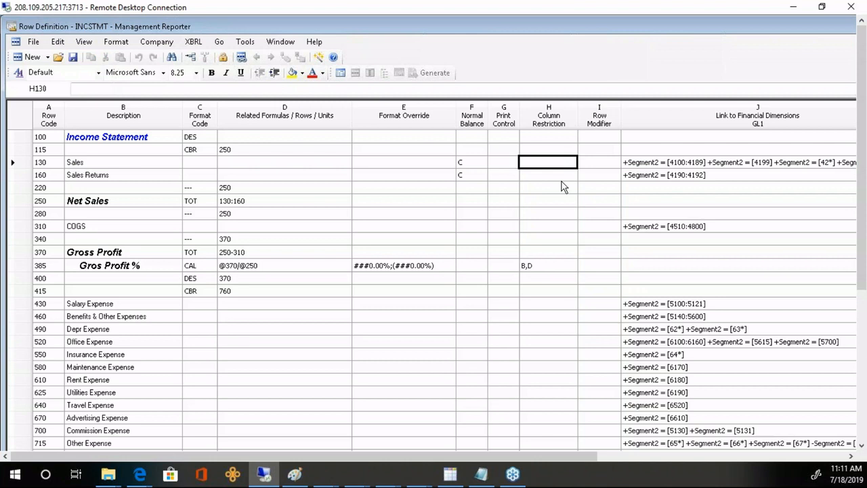
type("B")
key("Return")
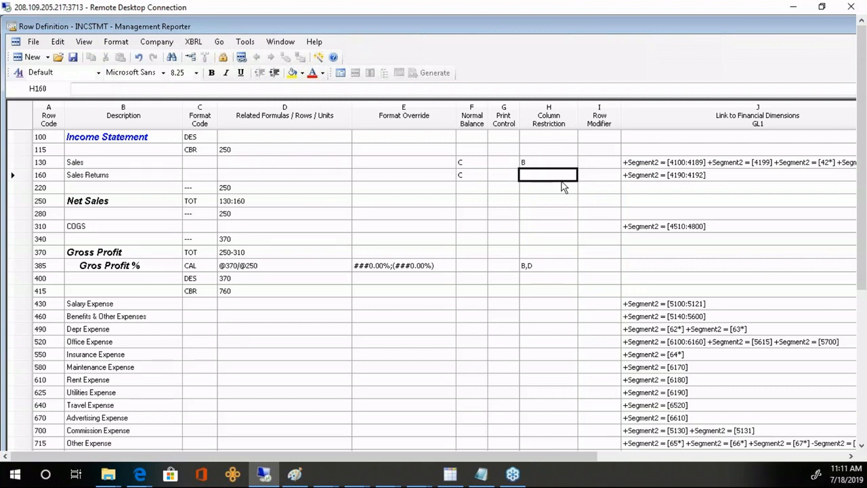
type("B")
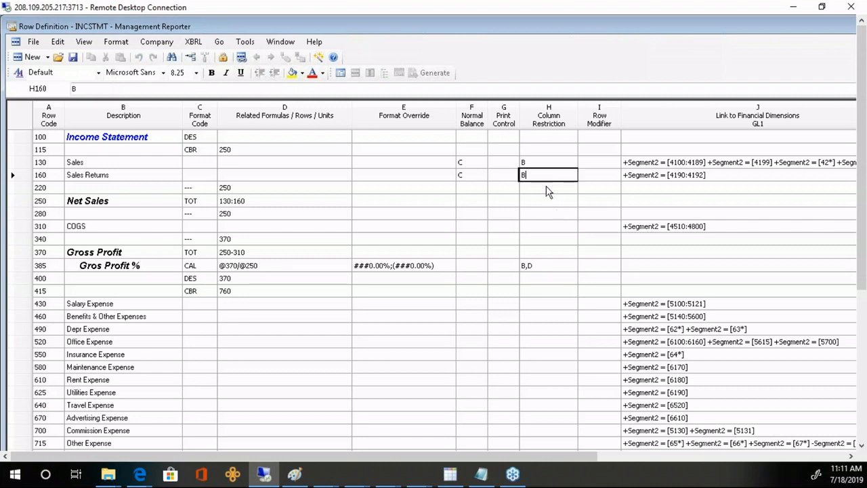
key("Return")
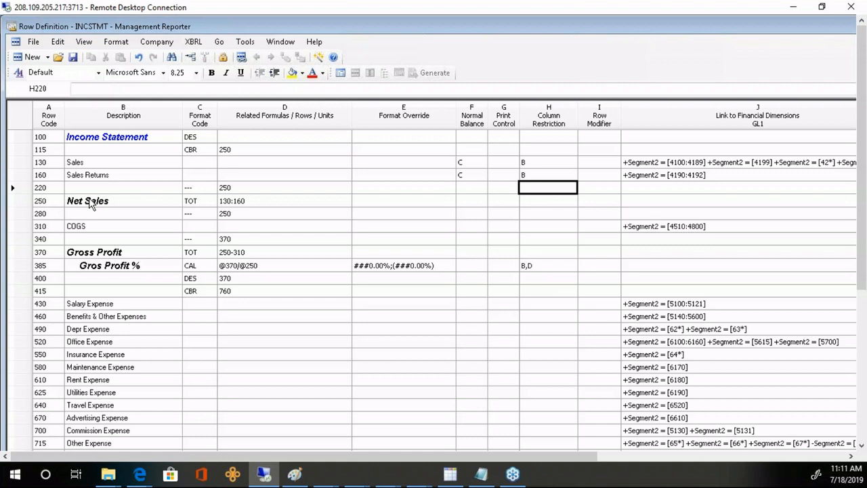
- Restrict rows 280, 370 and 385 (Gross Profit, Gross Profit %) to column C
left_click(546, 216)
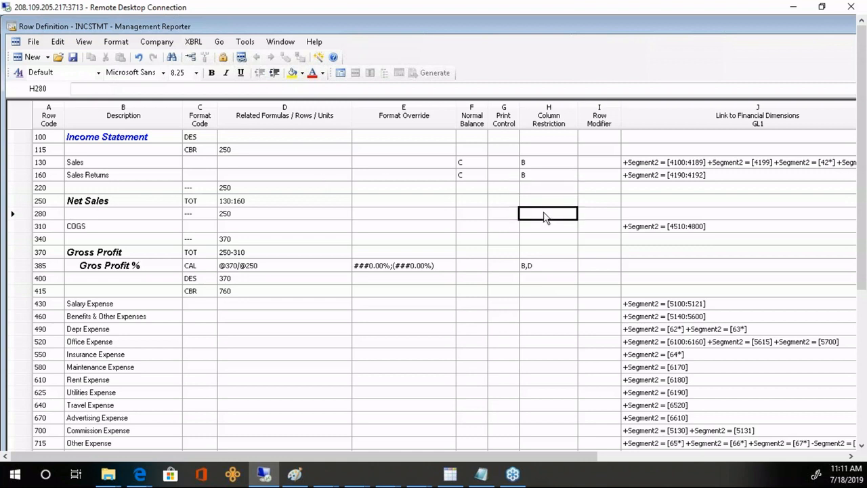
type("C")
left_click(547, 253)
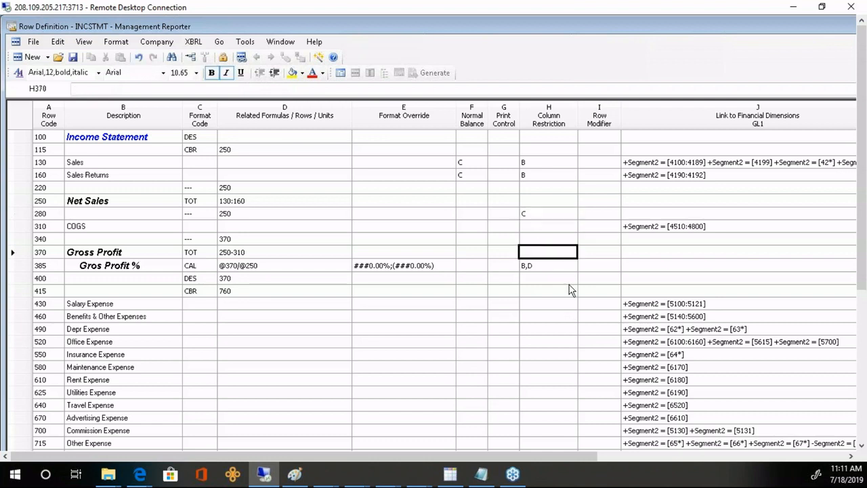
type("C")
key("Return")
type("C")
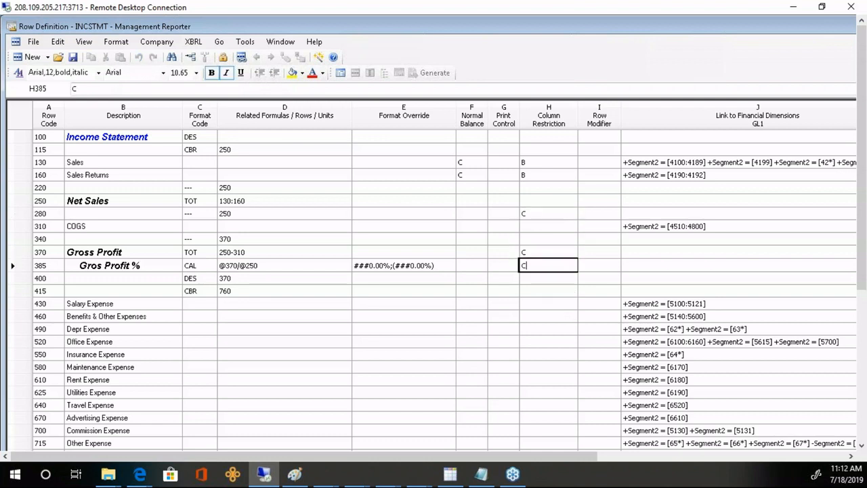
key("Return")
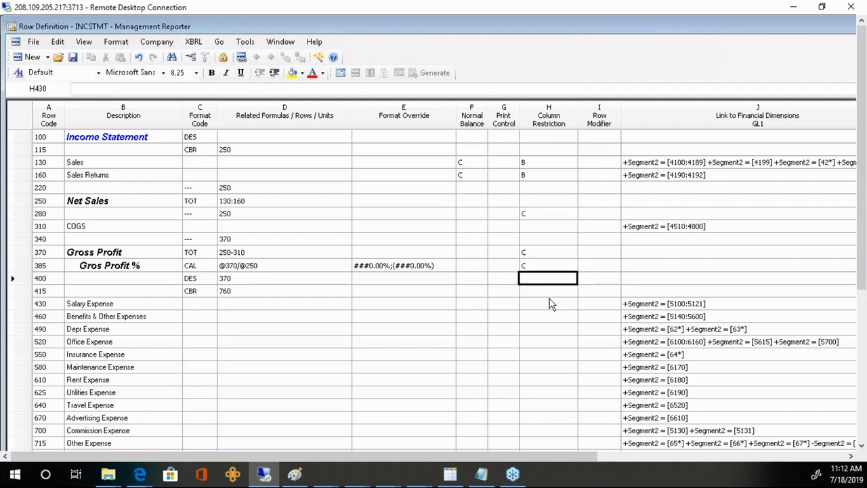
- Fill the column restriction of expense rows 430–715 with B
left_click(549, 298)
left_click(542, 176)
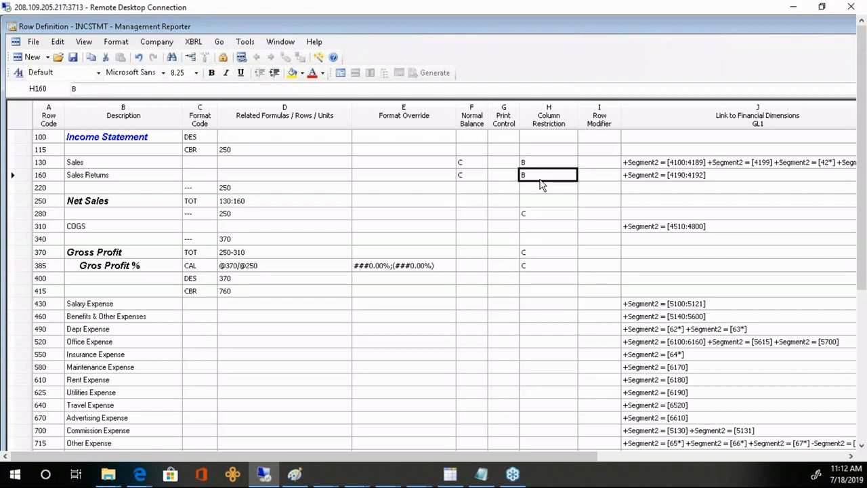
left_click_drag(530, 304, 554, 458)
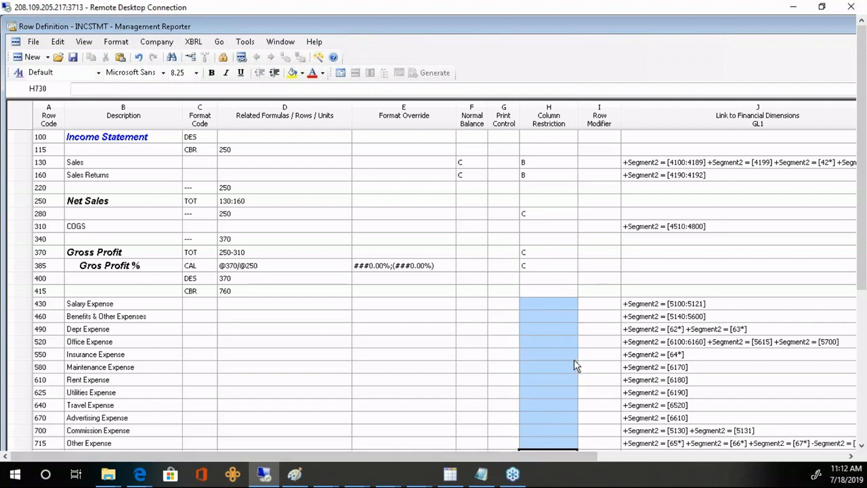
type("B")
key("Page_Down")
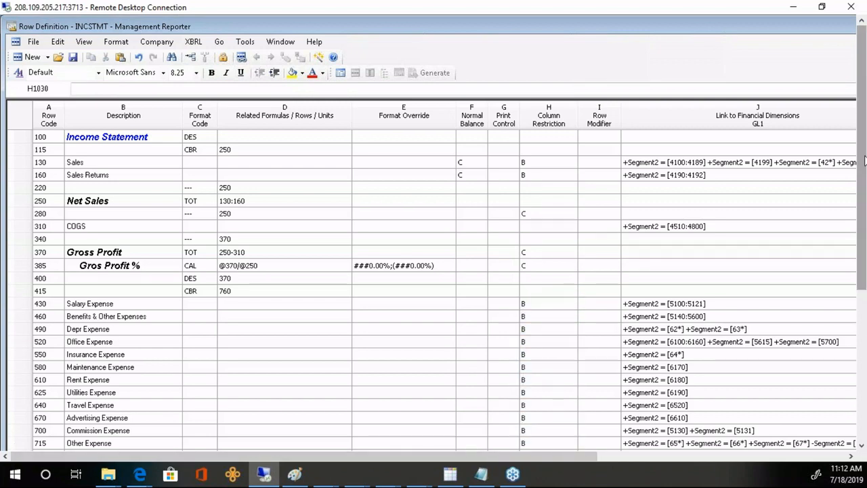
left_click_drag(861, 157, 861, 302)
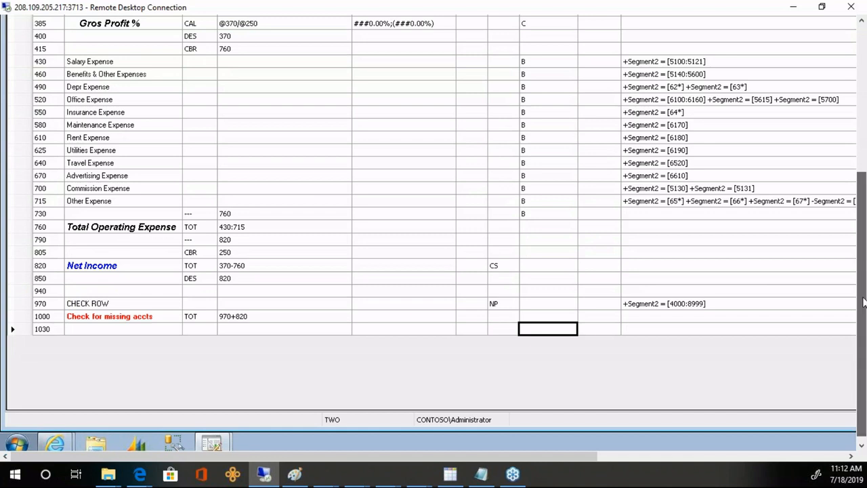
- Clear row 730's restriction, restrict rows 760 and 820 to C, and save the row definition
left_click(545, 229)
left_click(539, 215)
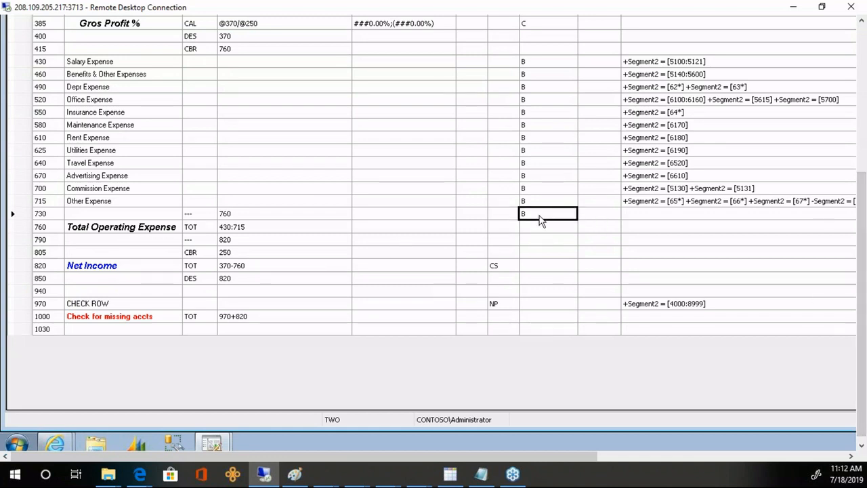
key("Delete")
left_click(541, 231)
type("C")
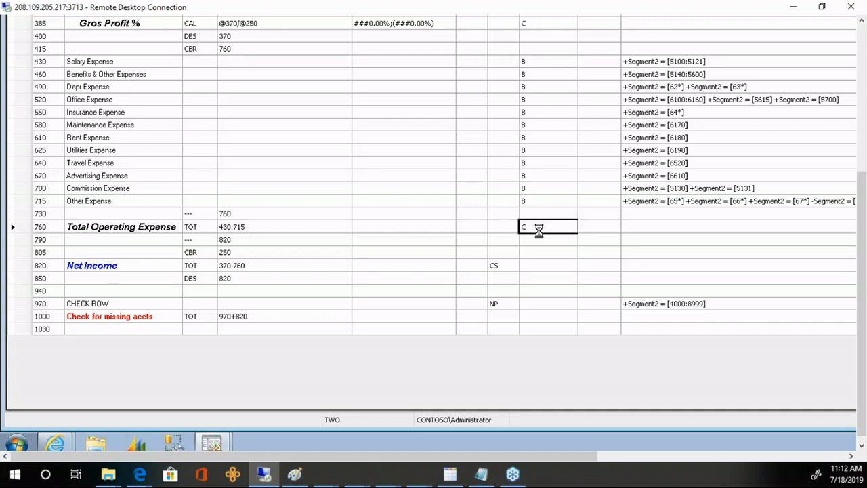
left_click(542, 269)
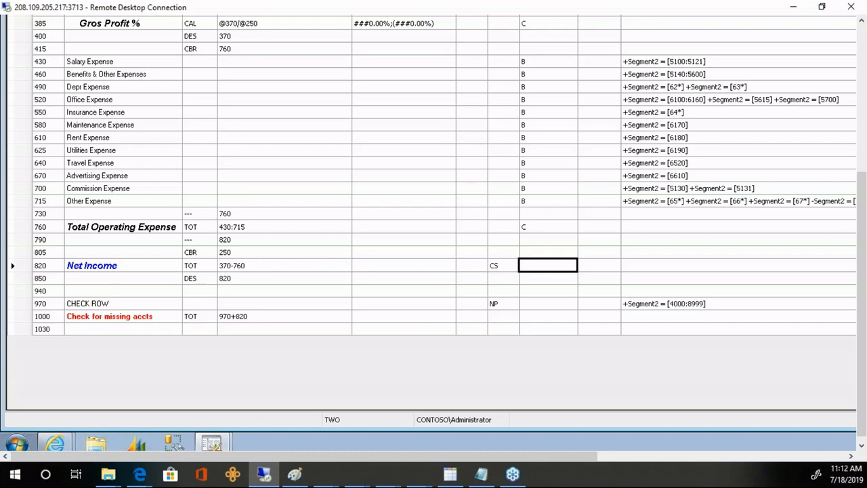
type("C")
left_click(535, 228)
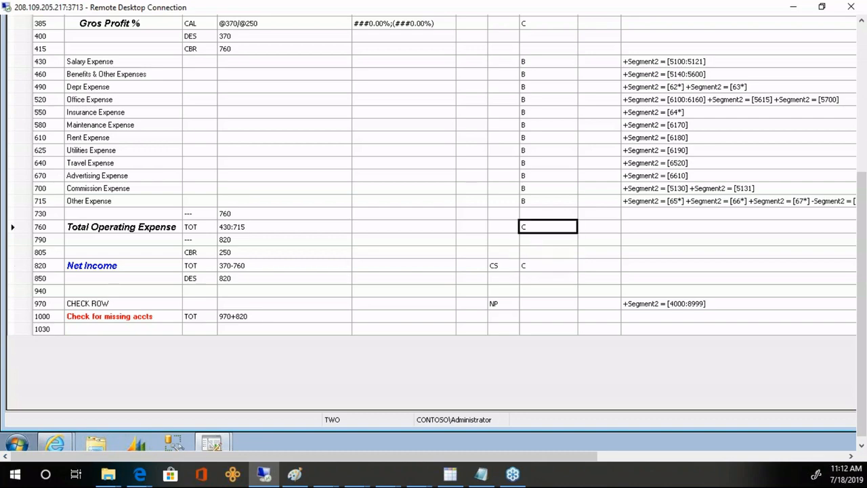
left_click(863, 34)
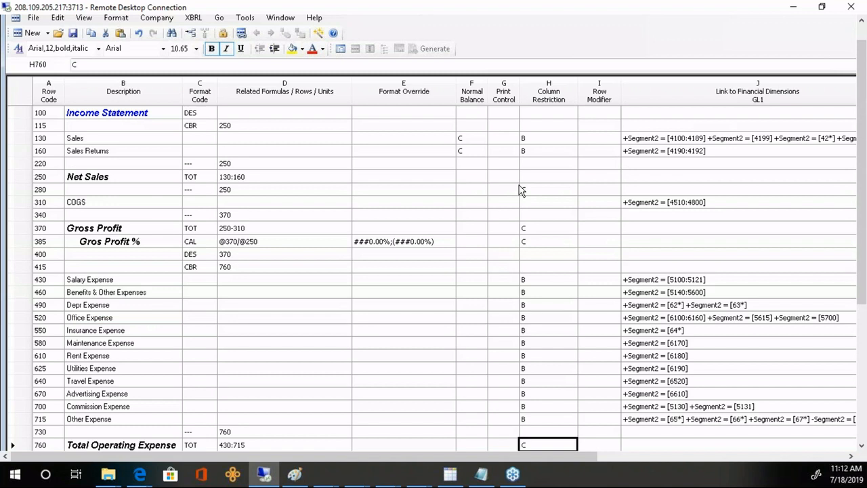
left_click(73, 36)
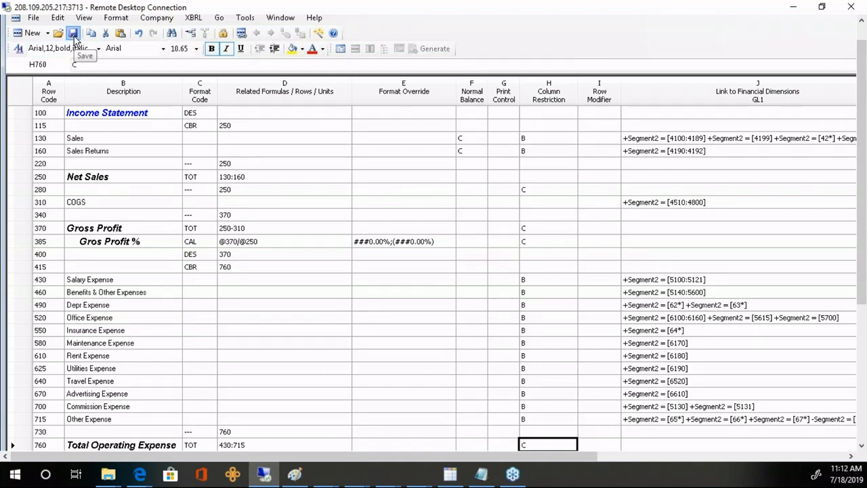
- Set the INCSTMT report definition's detail level to Financial
left_click(342, 49)
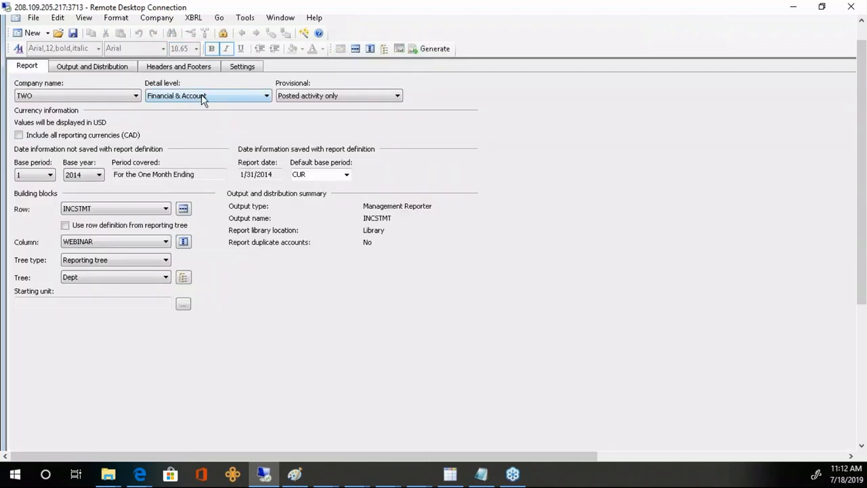
left_click(201, 94)
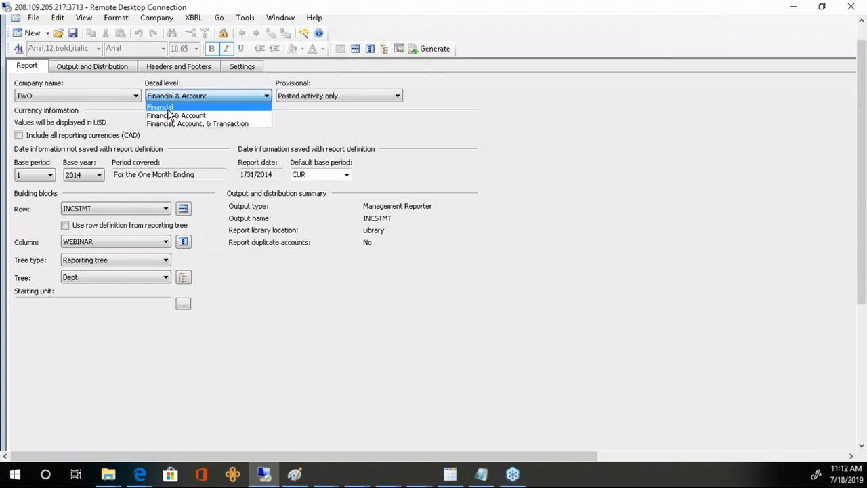
left_click(168, 109)
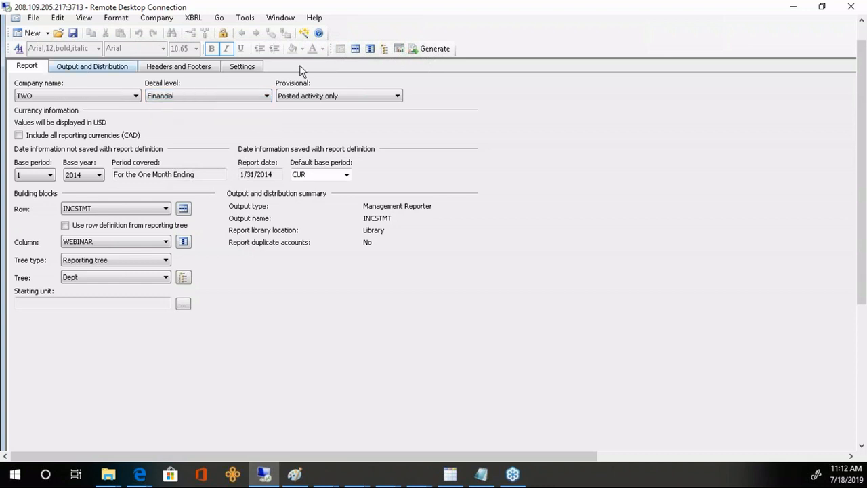
- Generate INCSTMT for the Sales reporting unit, then return to the report designer
left_click(430, 50)
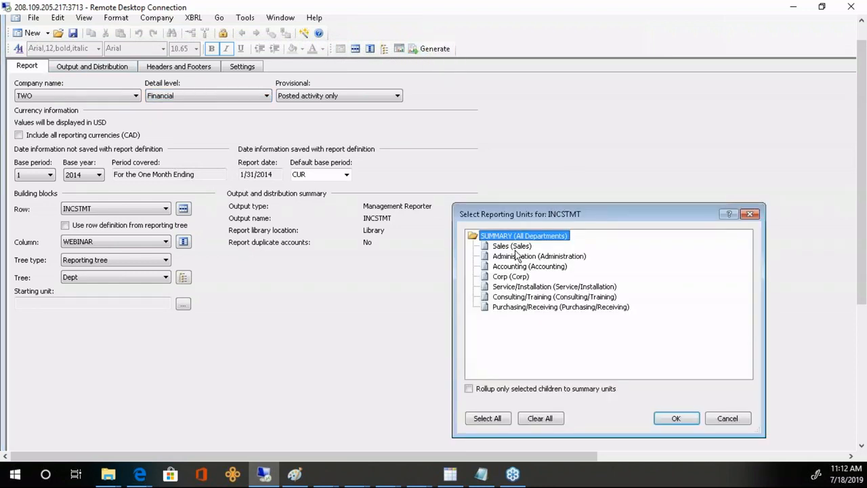
left_click(513, 247)
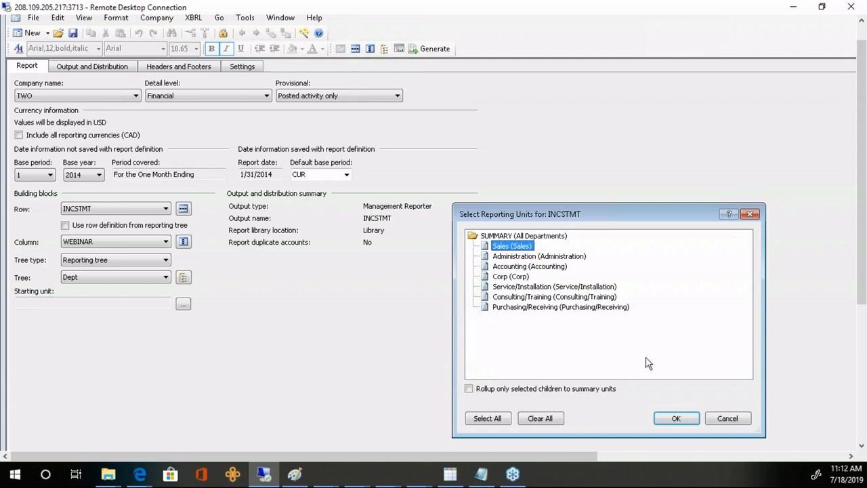
left_click(676, 419)
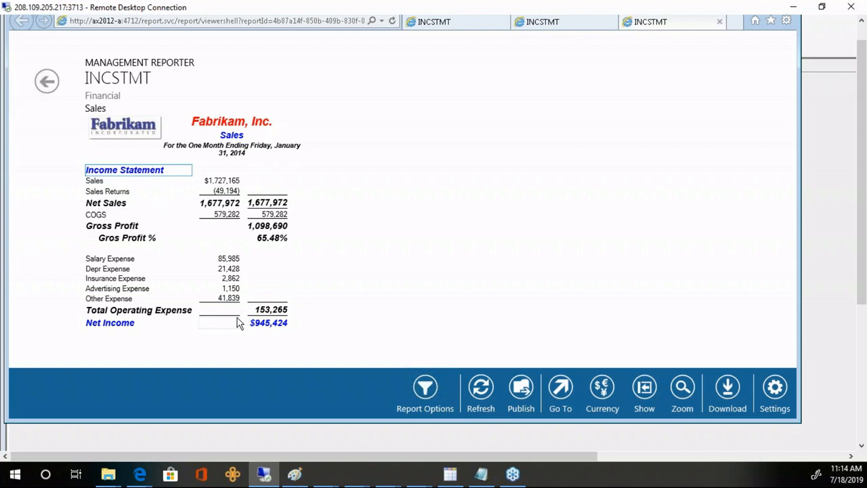
left_click(845, 194)
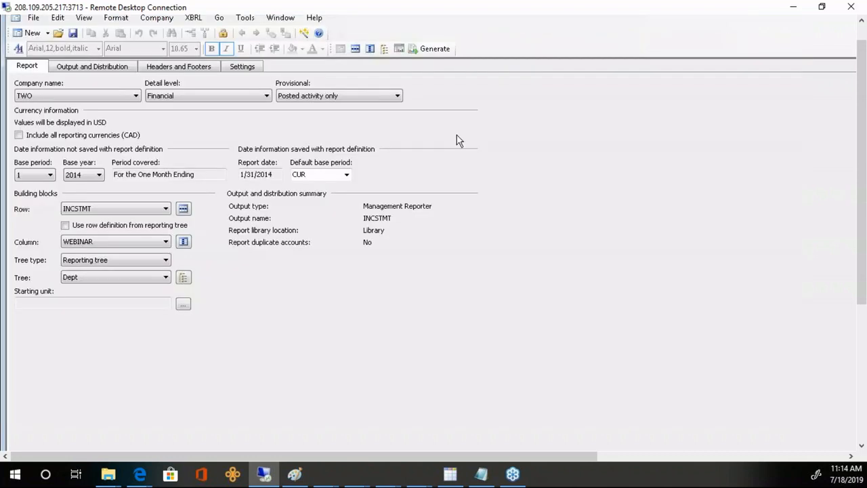
- In the INCSTMT row definition, move the C restriction from row 280 to Net Sales row 250
left_click(355, 48)
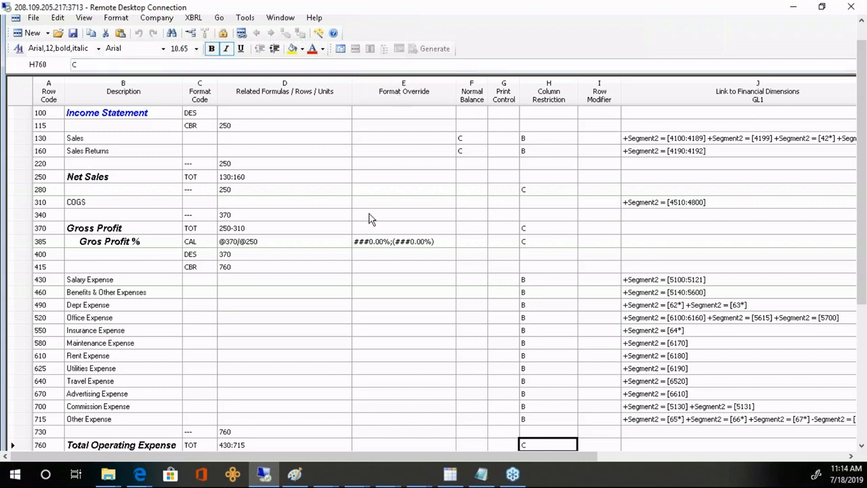
left_click(535, 193)
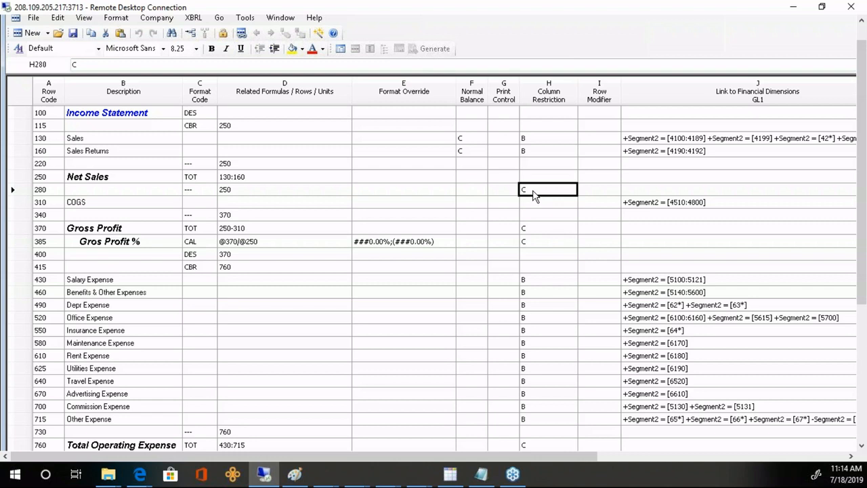
key("BackSpace")
key("Up")
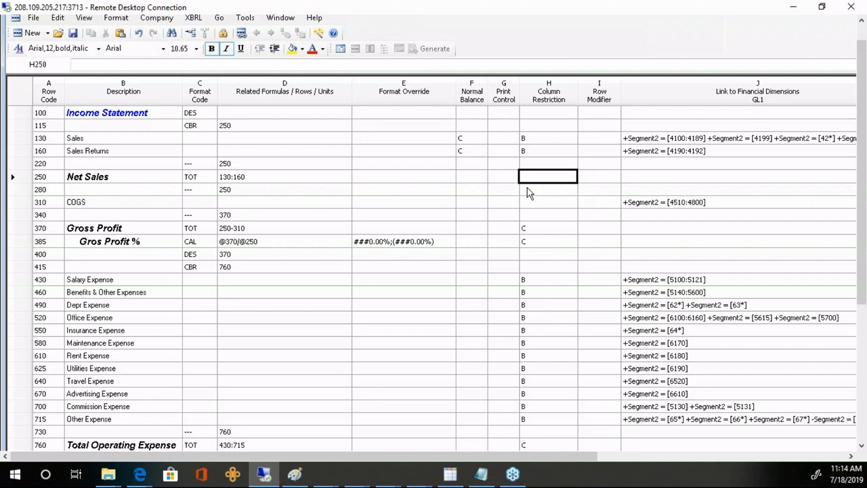
type("C")
key("Return")
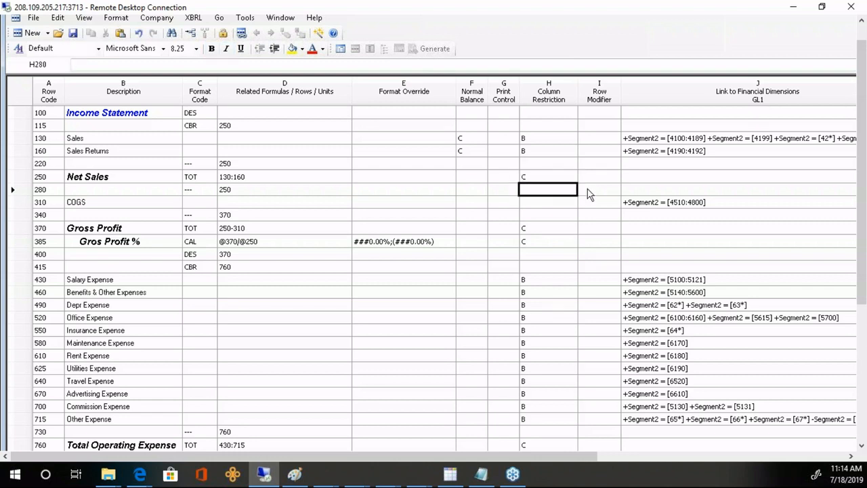
- Restrict the COGS row 310 to column B
left_click(539, 200)
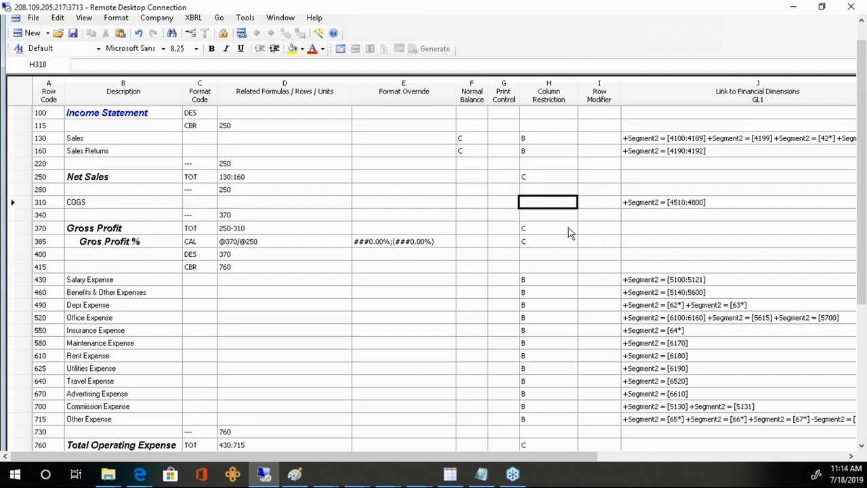
type("B")
key("Return")
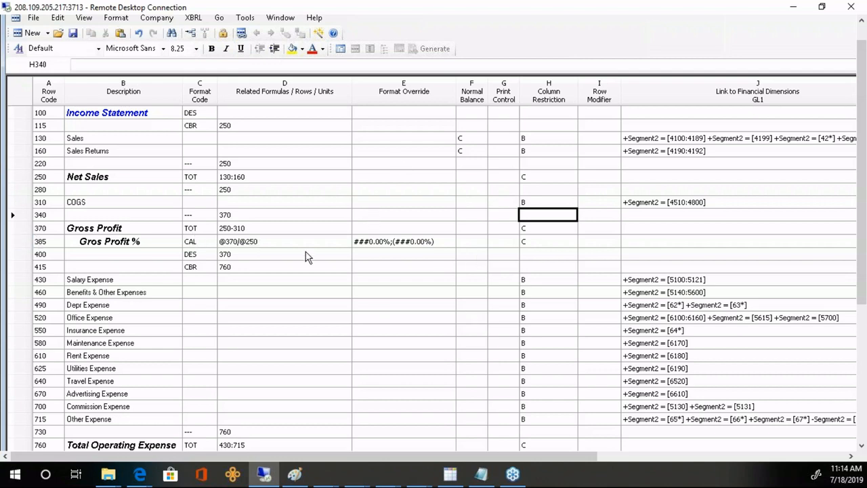
left_click_drag(864, 279, 864, 421)
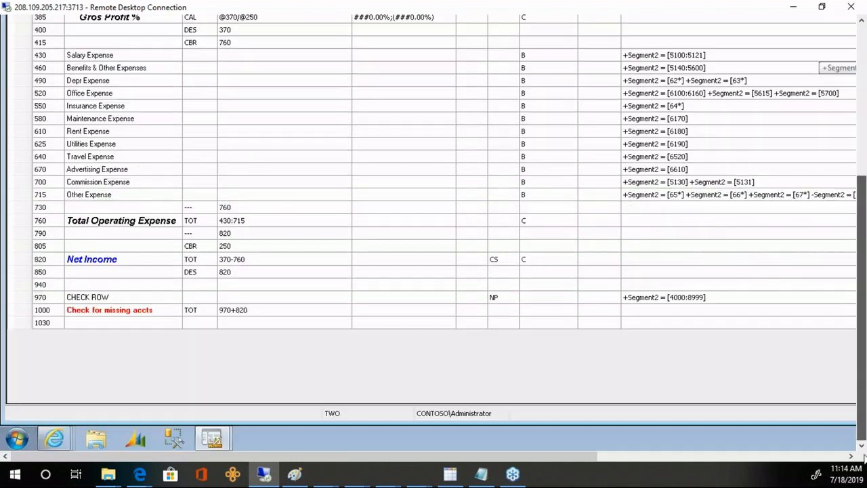
mouse_move(57, 436)
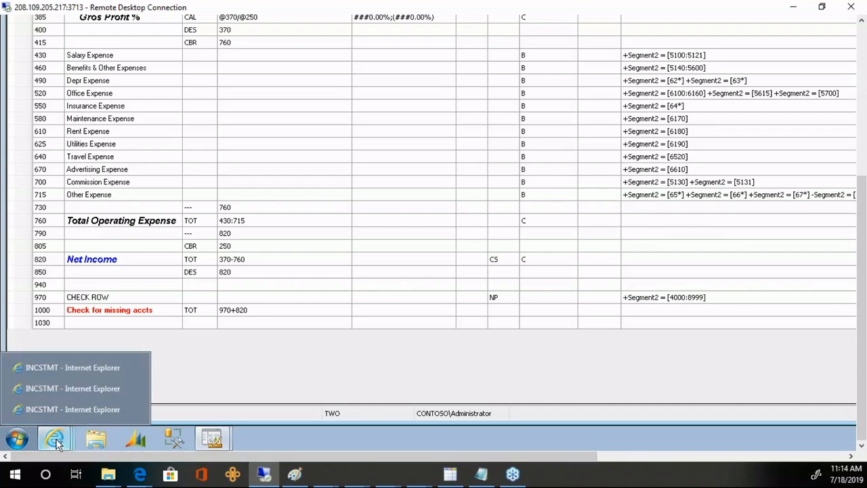
left_click(54, 410)
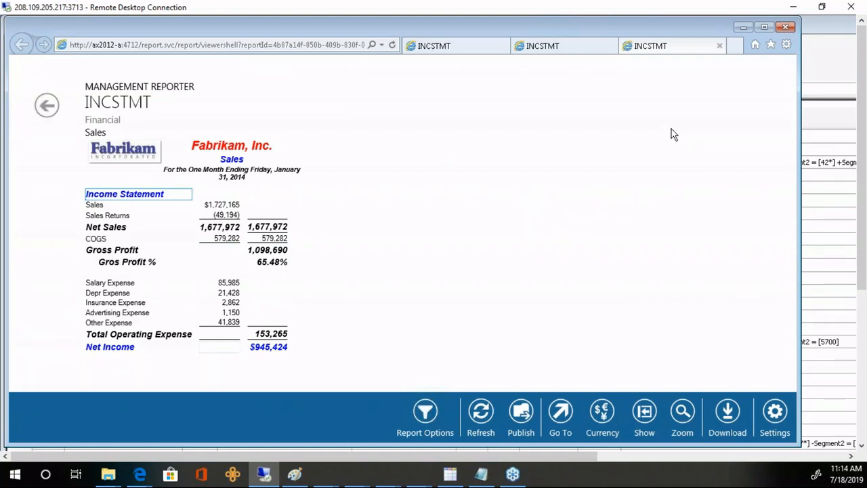
left_click(830, 83)
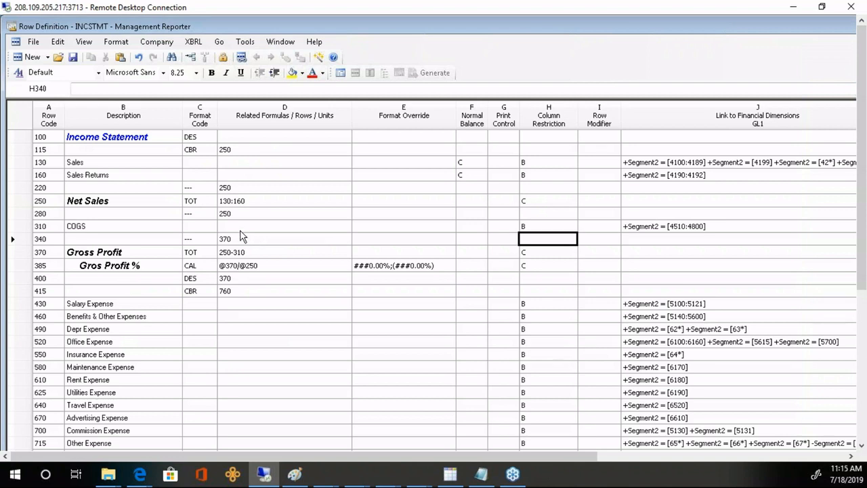
- Change the format code of rows 220, 280 and 340 to LINE1 (Print thin line)
left_click(199, 190)
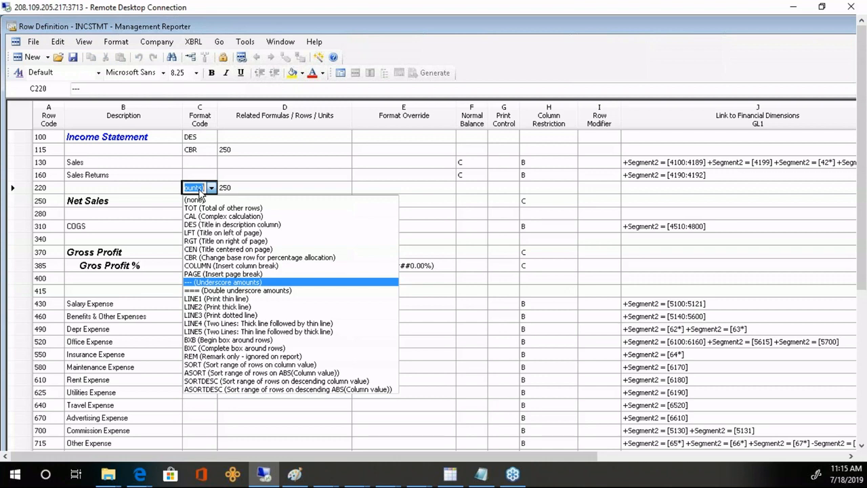
left_click(203, 302)
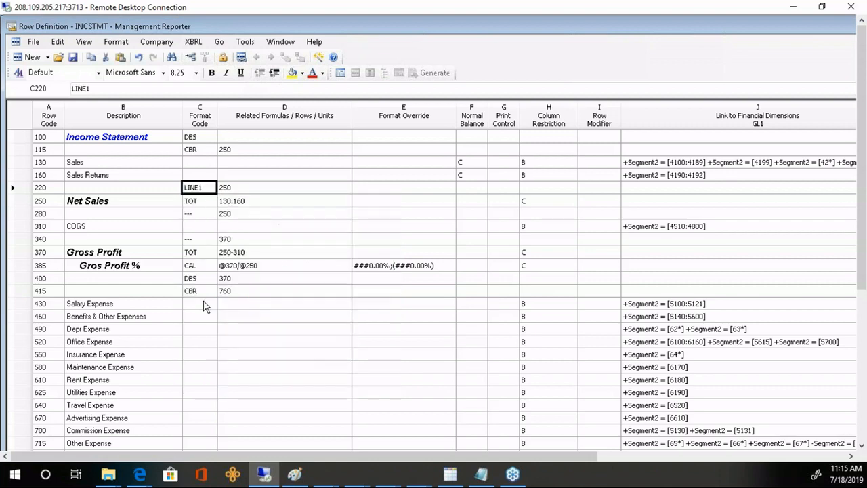
left_click(199, 215)
left_click(199, 215)
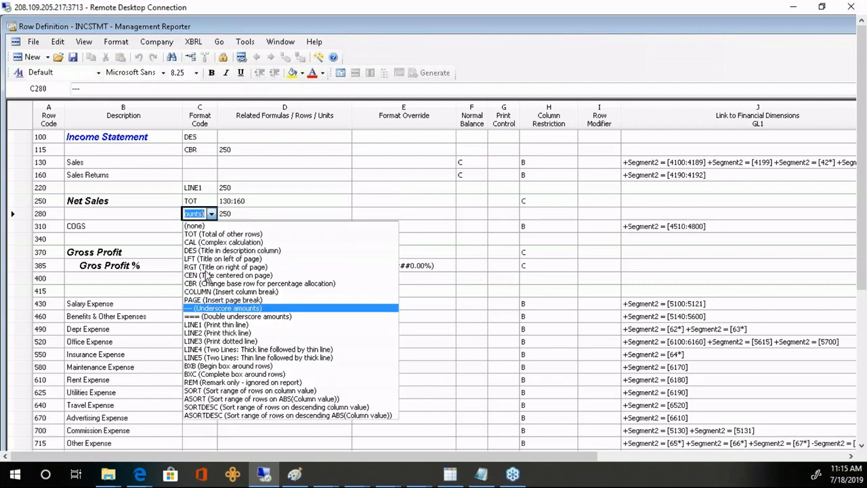
left_click(206, 327)
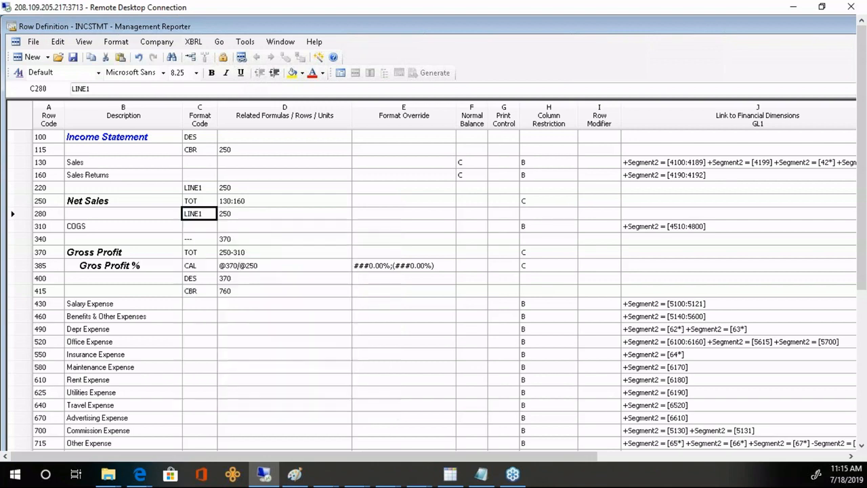
left_click(199, 239)
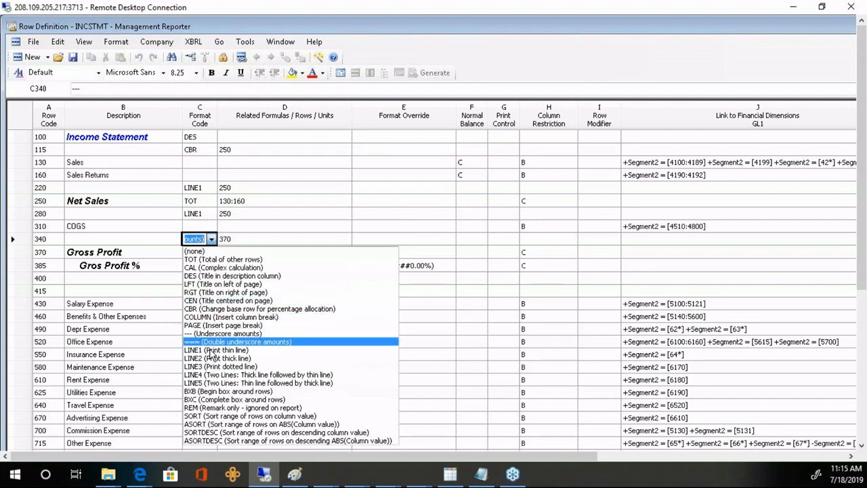
left_click(212, 350)
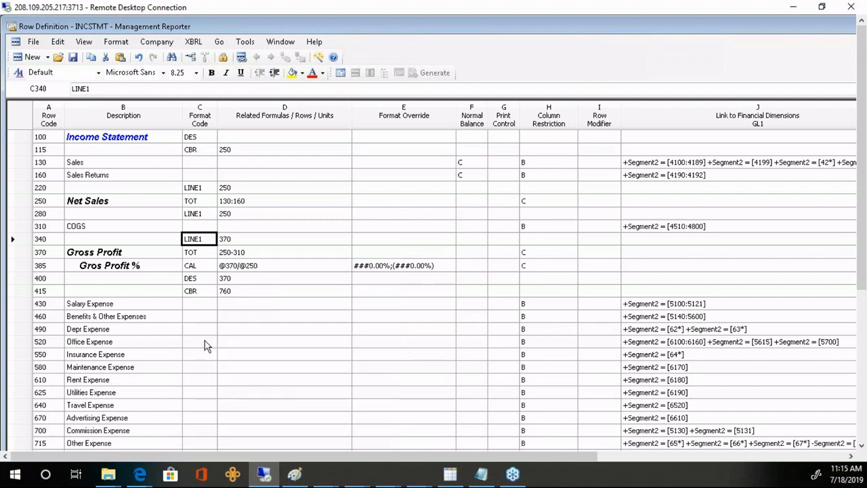
left_click(204, 334)
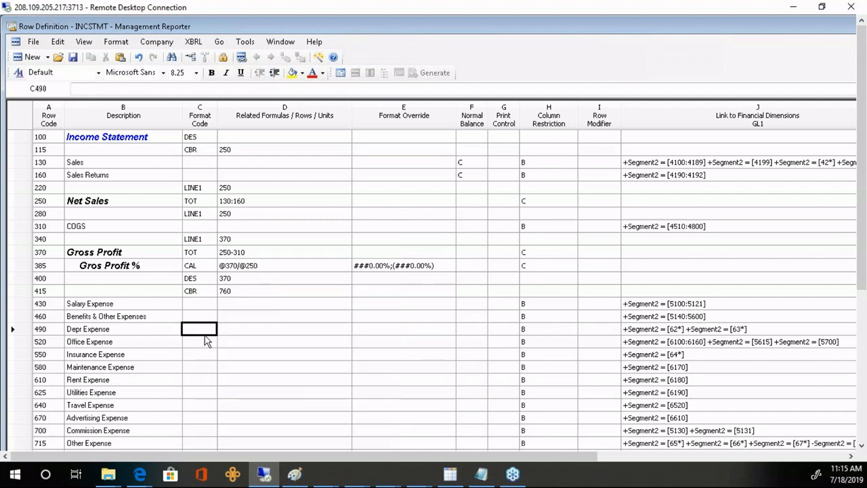
left_click_drag(861, 285, 861, 431)
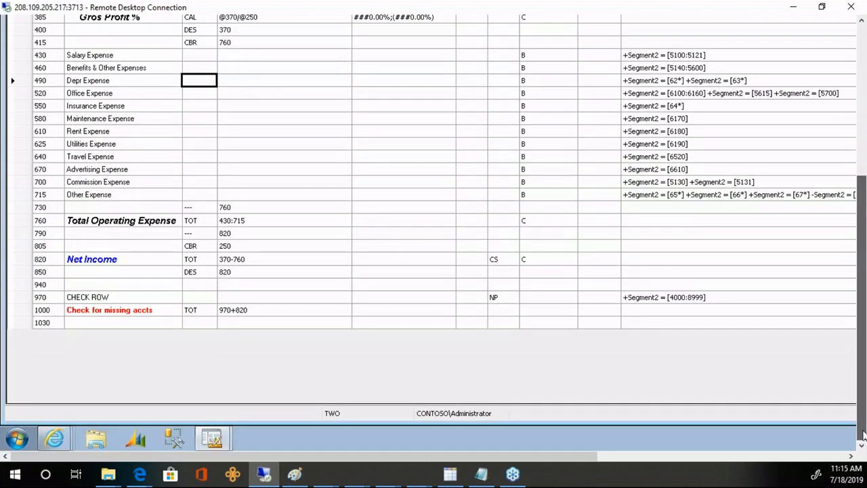
- Change the format code of rows 730 and 790 to LINE1 (Print thin line)
left_click(211, 209)
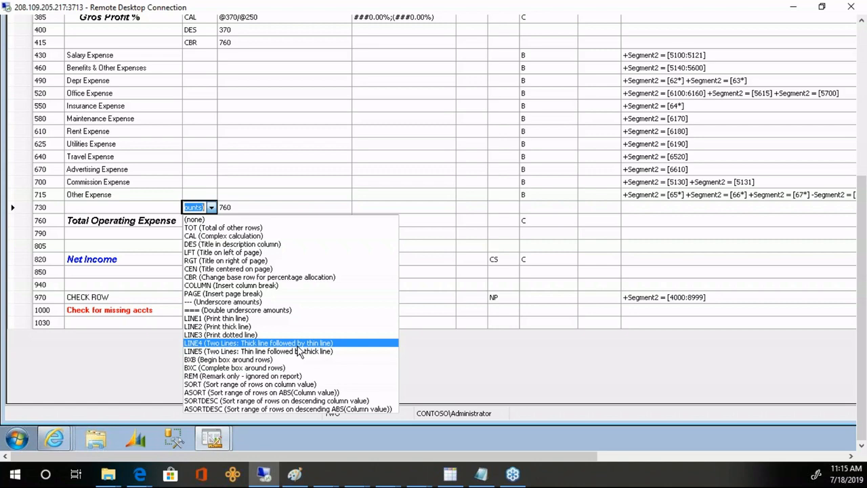
left_click(248, 145)
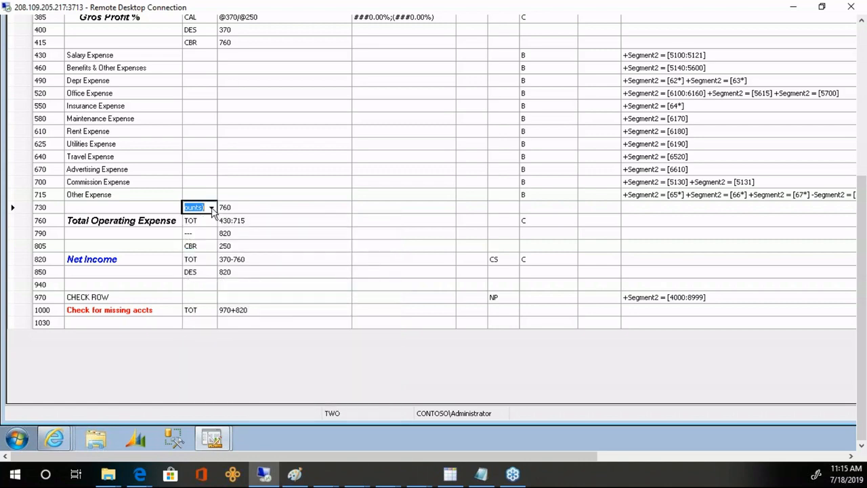
left_click(211, 208)
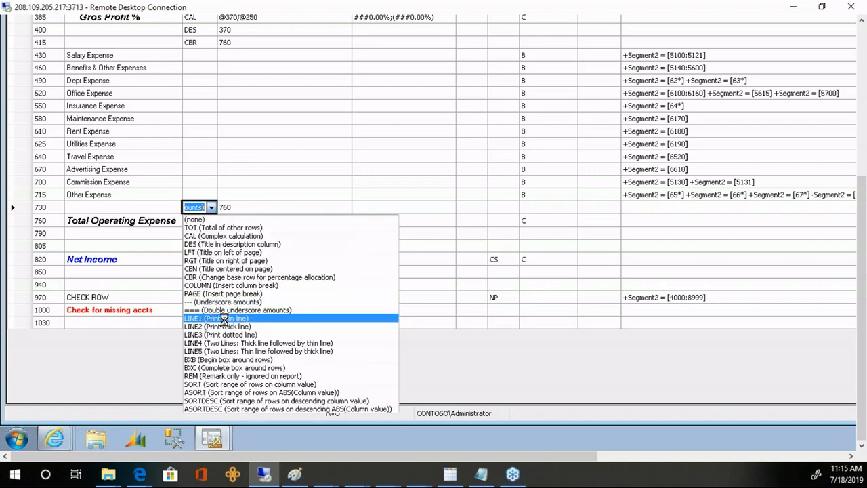
left_click(224, 319)
left_click(207, 232)
left_click(207, 233)
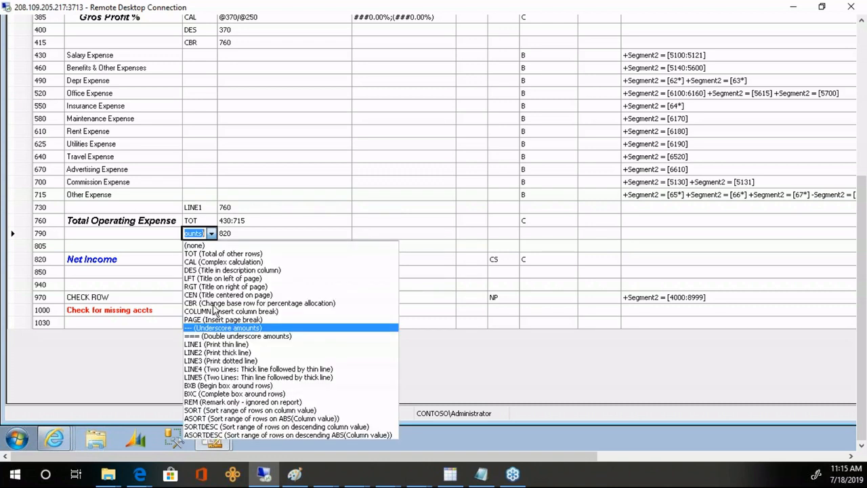
left_click(213, 345)
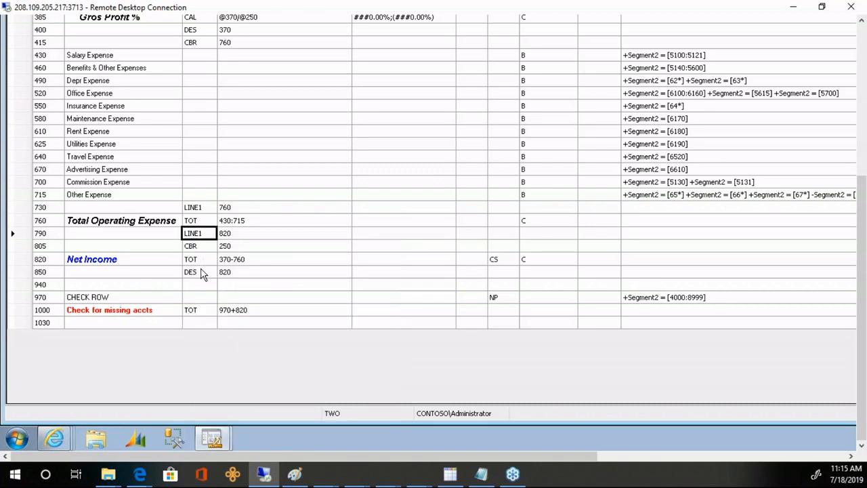
left_click(863, 36)
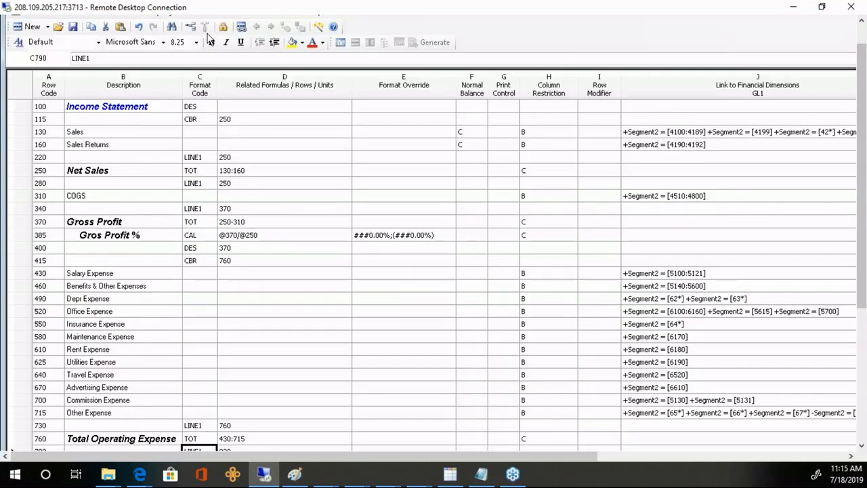
- Save the row definition, generate INCSTMT for the Sales unit, and refresh the report queue
left_click(72, 29)
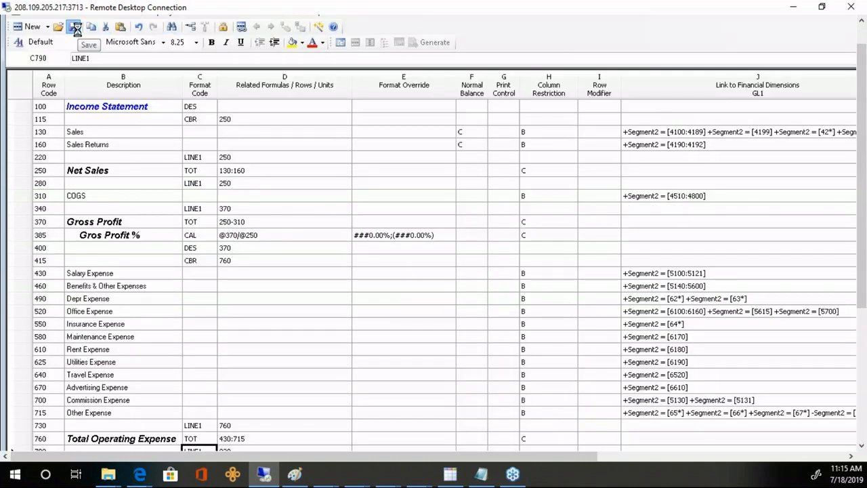
left_click(342, 42)
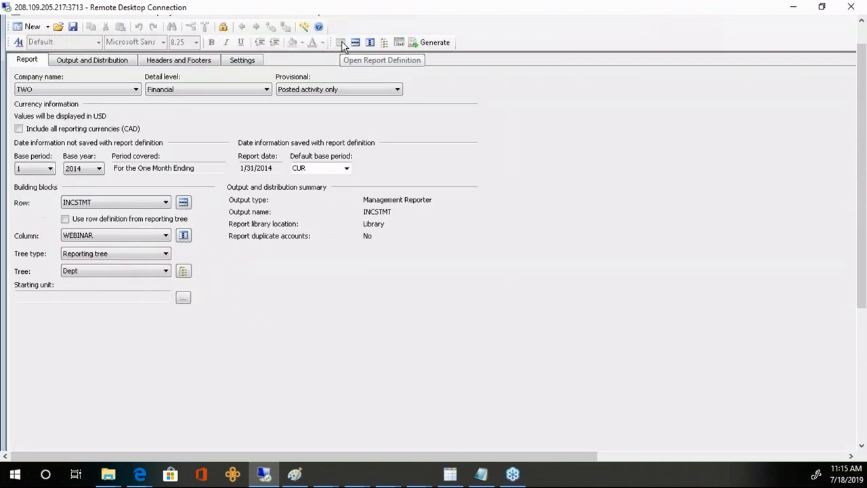
left_click(435, 43)
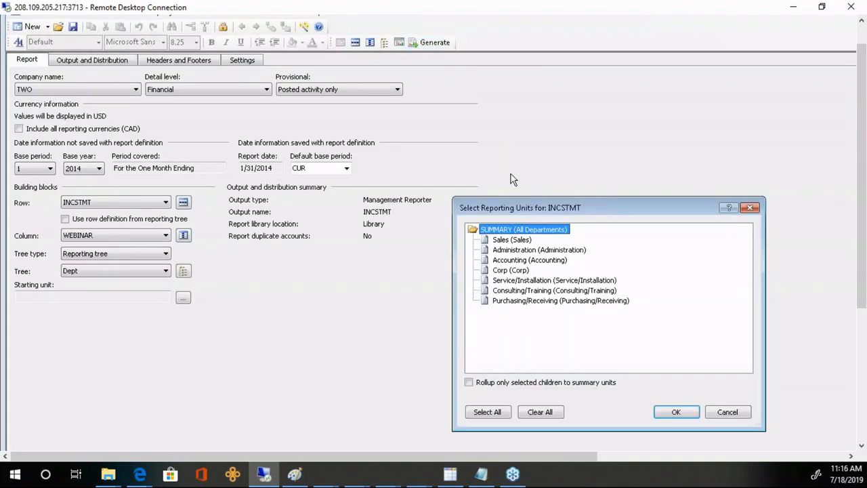
left_click(525, 241)
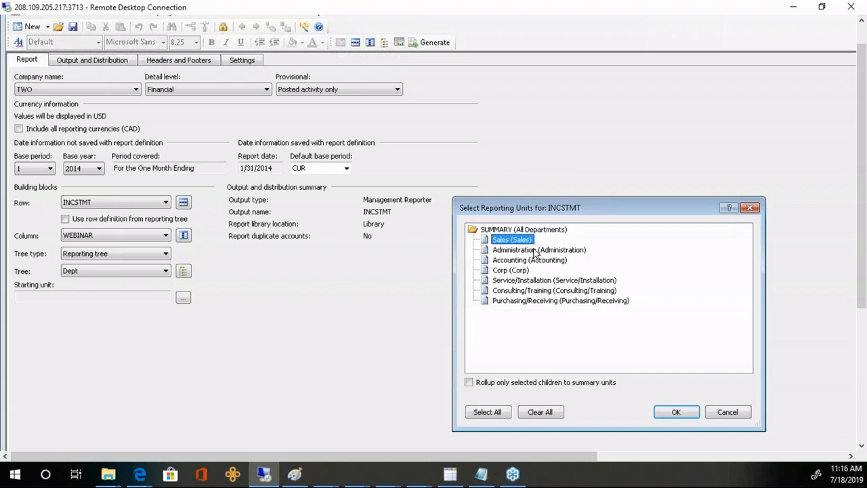
left_click(686, 416)
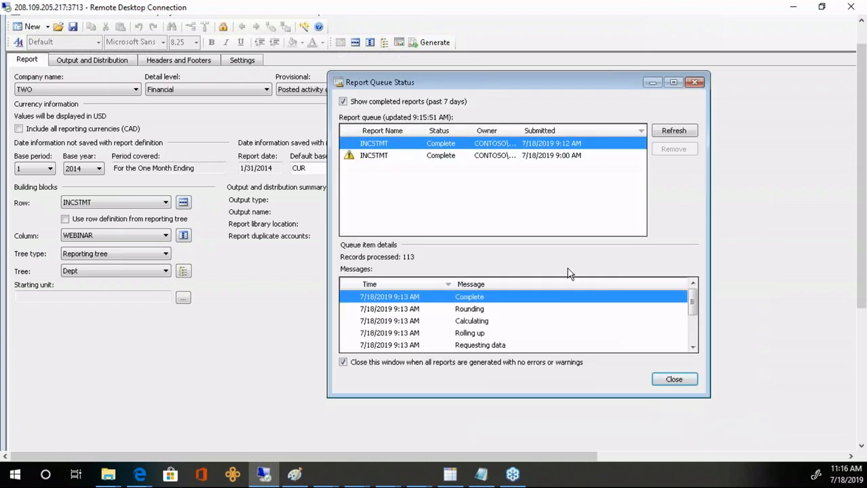
left_click(664, 132)
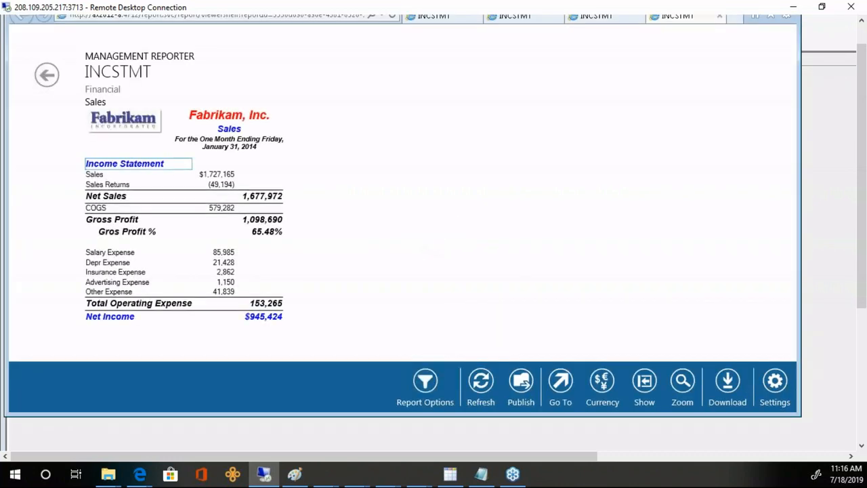
- Leave the web viewer and return to the INCSTMT report definition in the designer
left_click(355, 126)
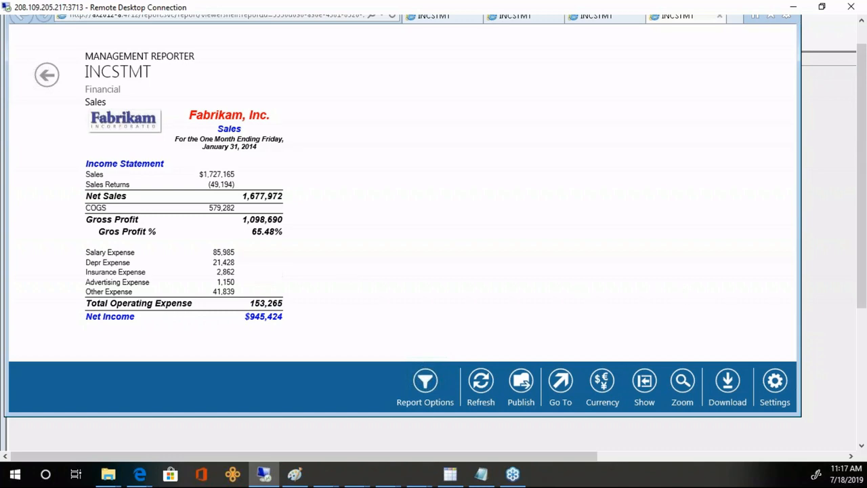
left_click(833, 315)
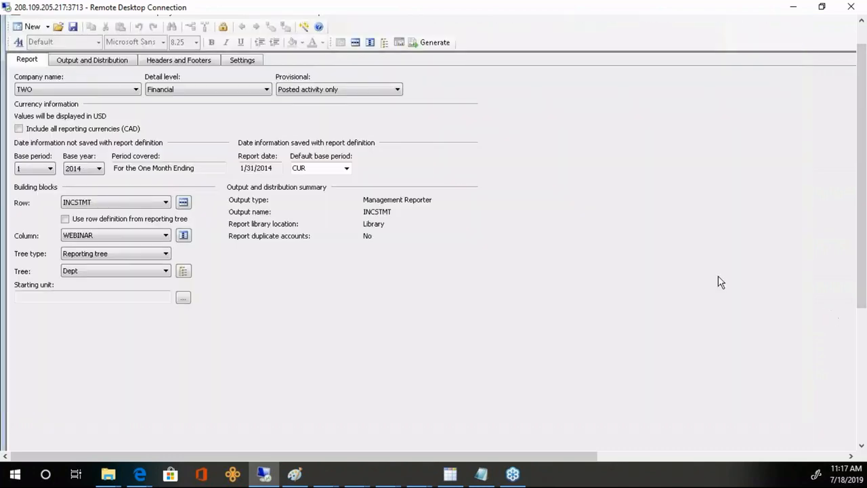
left_click(371, 43)
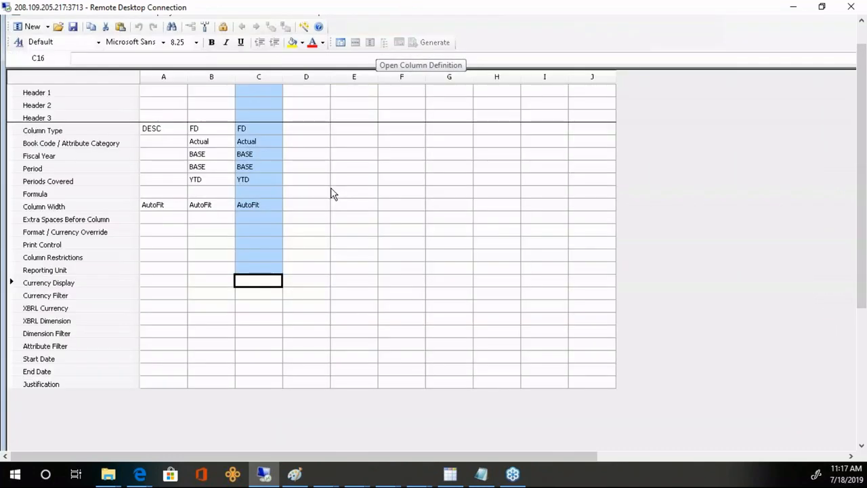
left_click(214, 233)
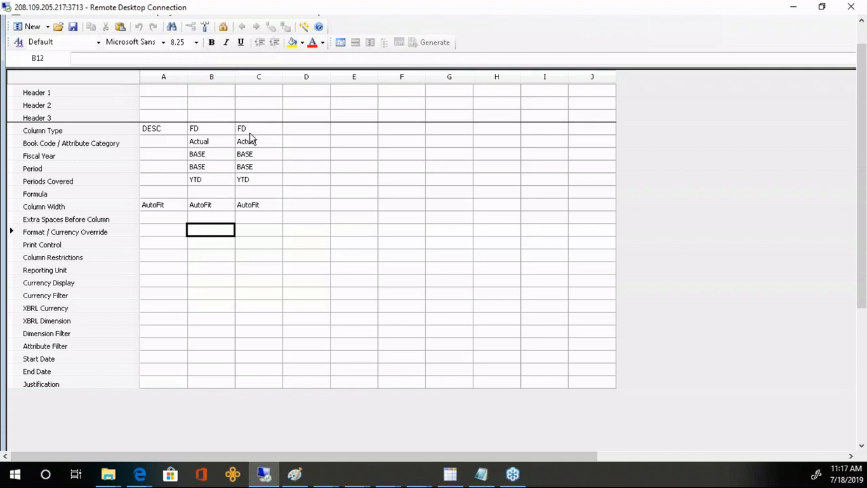
left_click(340, 42)
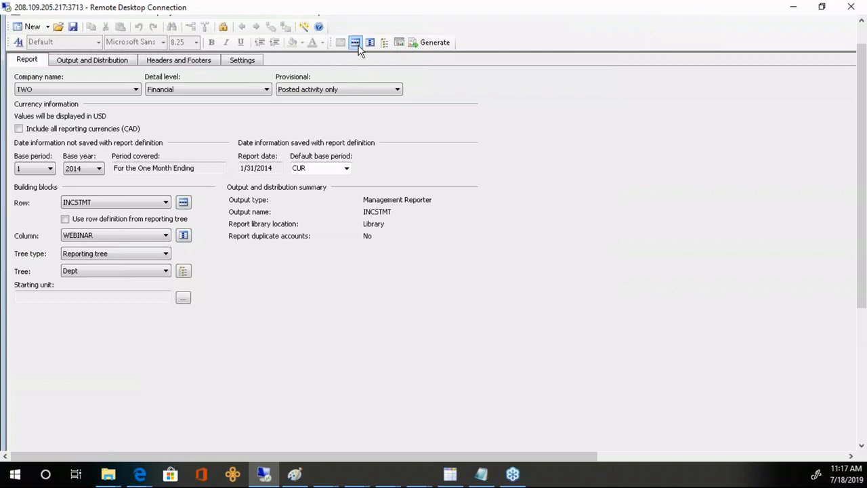
- Try B,C and B:M as the Sales row's column restriction, keep it as B, and return to the report definition
left_click(355, 42)
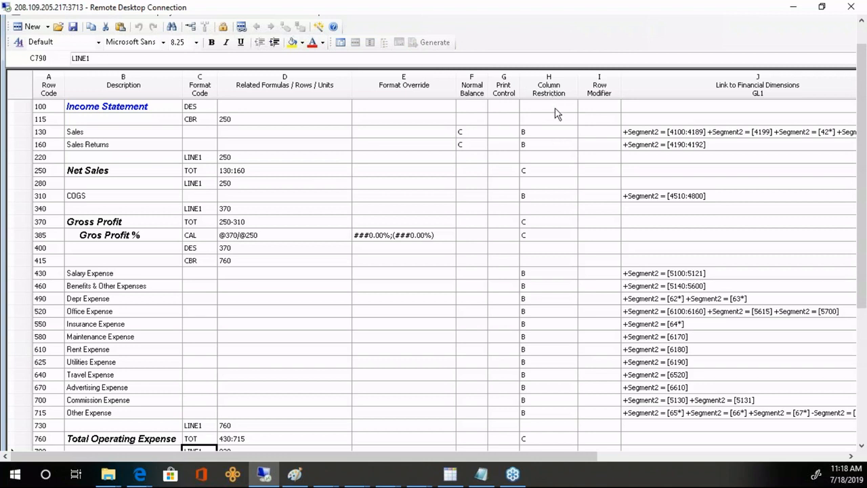
left_click(549, 134)
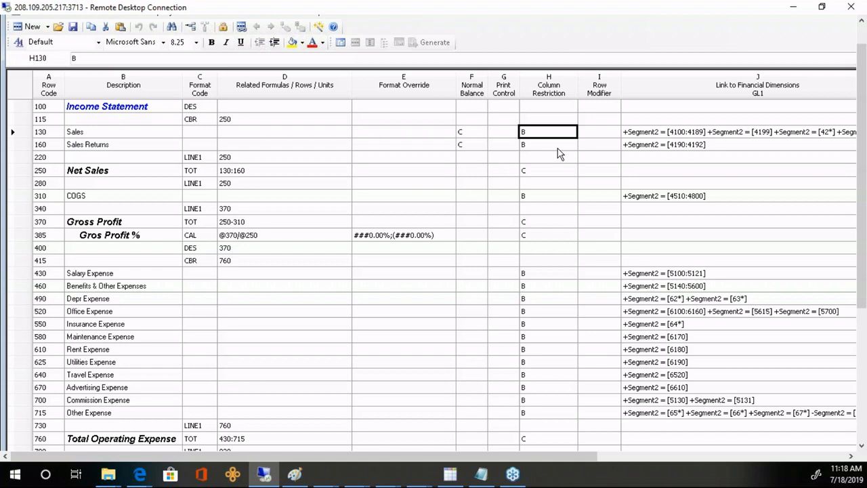
key("F2")
type(",C")
key("Return")
type("B:M")
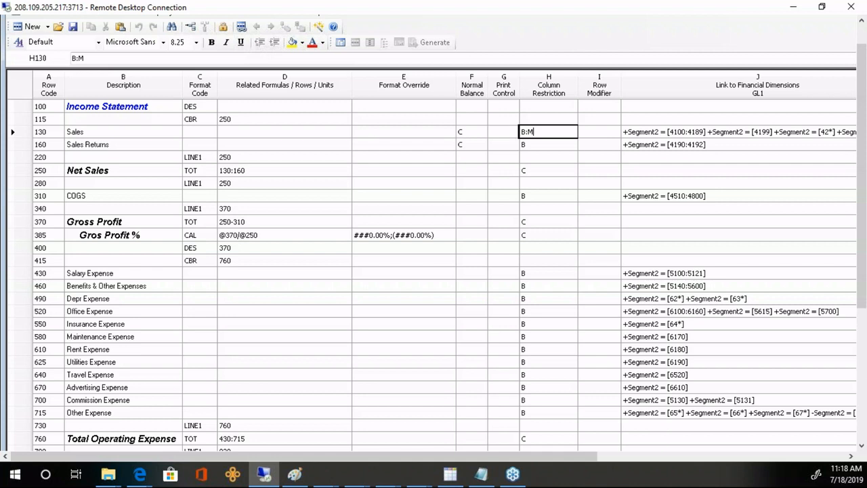
key("BackSpace")
key("BackSpace")
key("Tab")
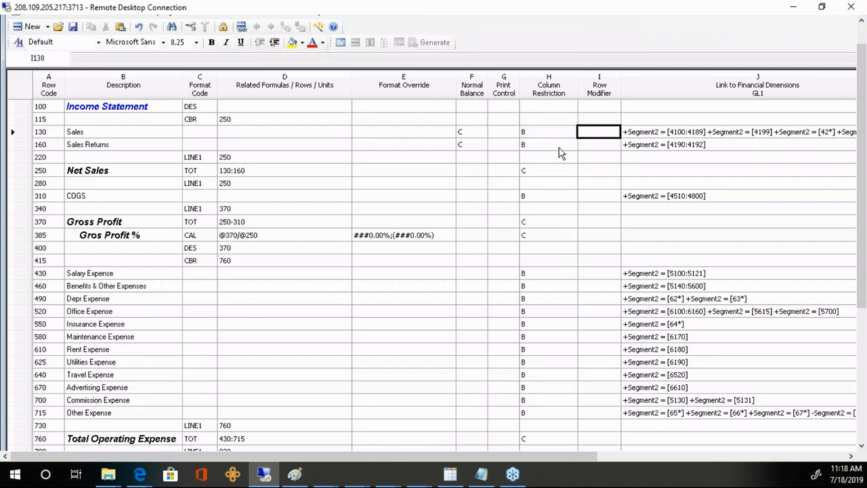
left_click(559, 148)
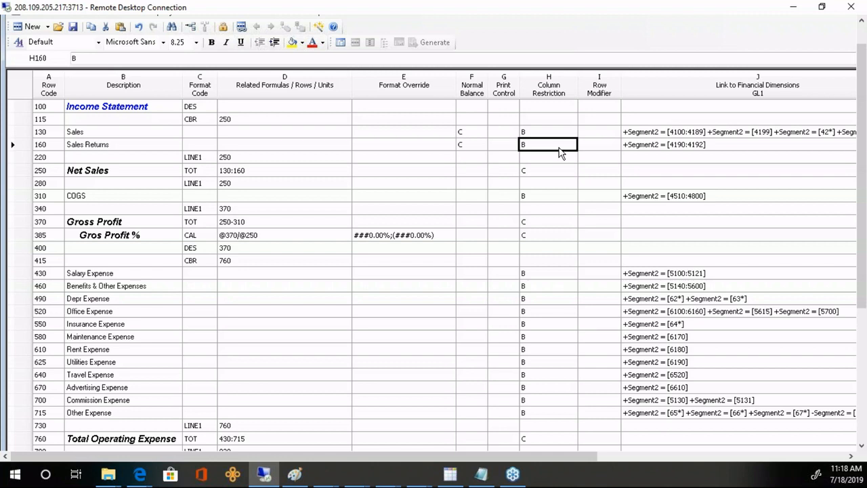
left_click(341, 42)
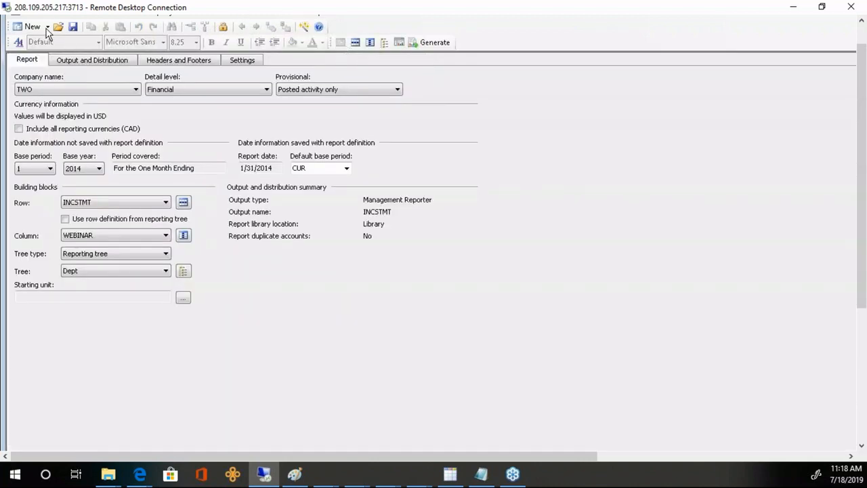
left_click(47, 27)
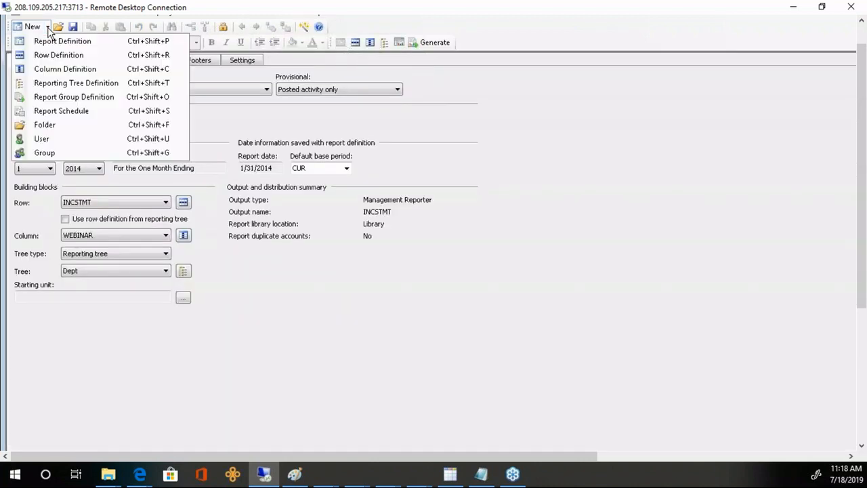
- Create a new column definition with columns A and B as FD, column B using book code BUDGET 4
left_click(58, 70)
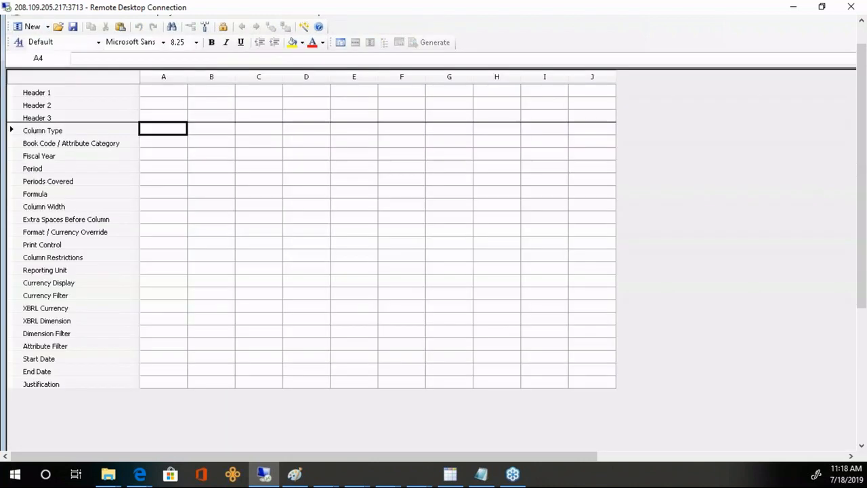
left_click(173, 134)
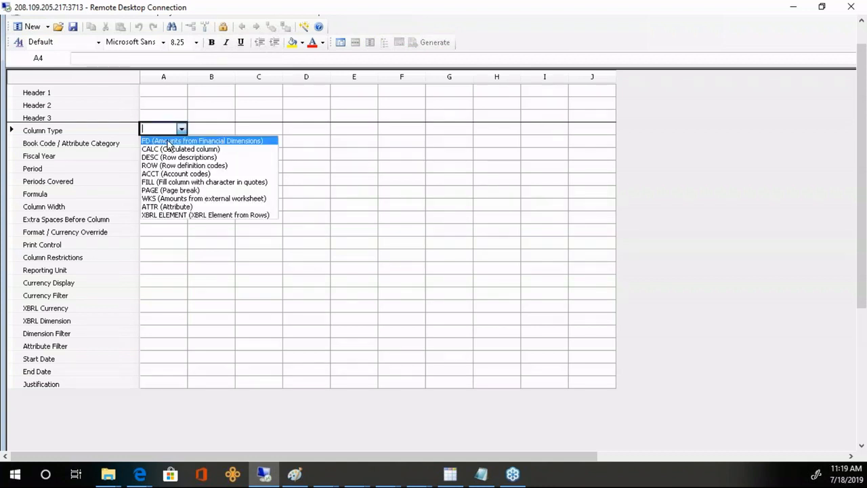
left_click(172, 141)
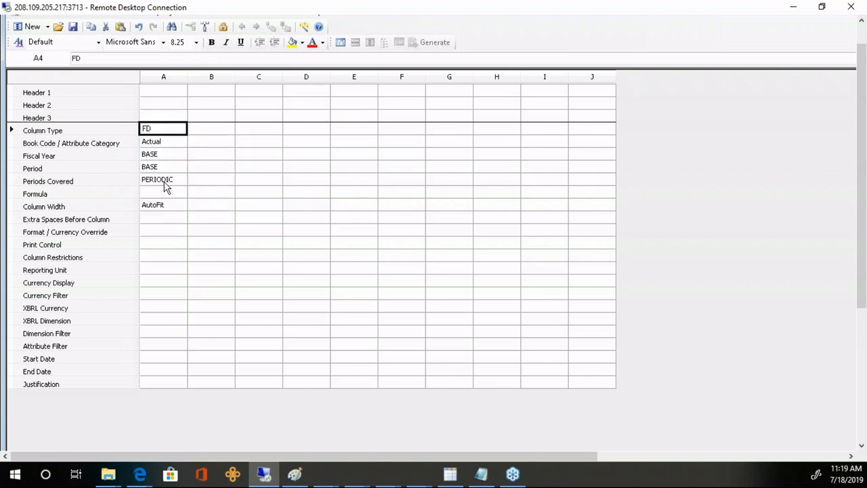
left_click(166, 143)
left_click(213, 129)
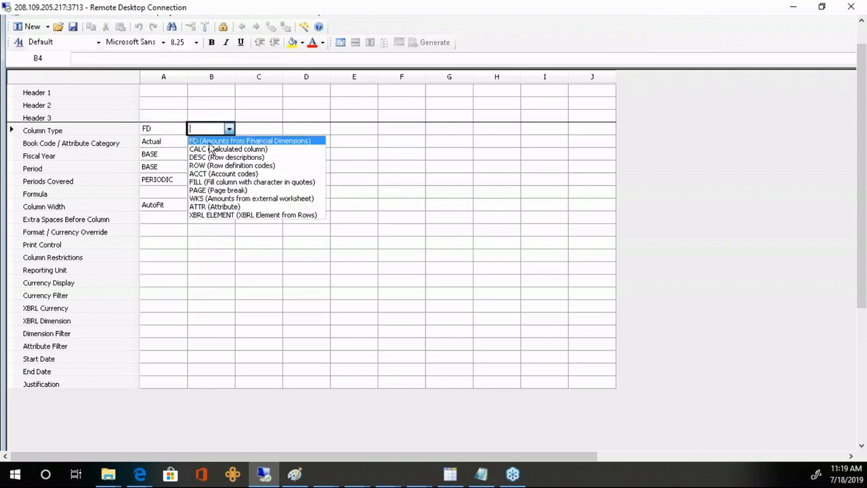
left_click(209, 143)
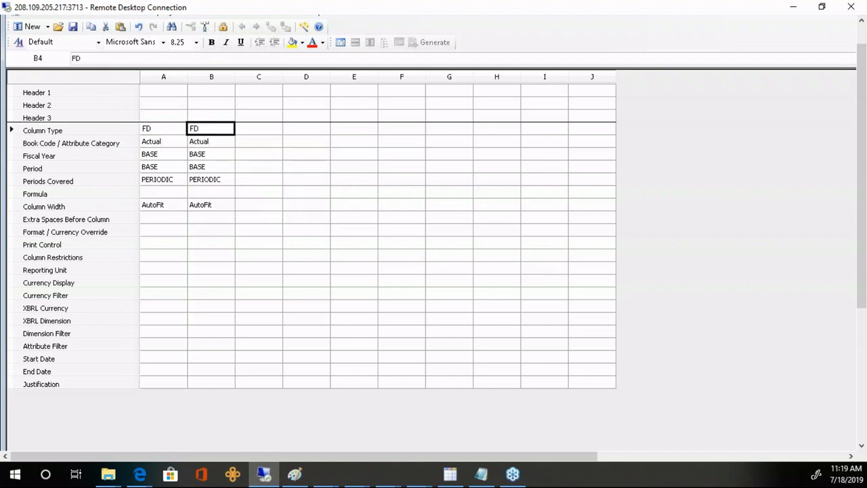
left_click(210, 143)
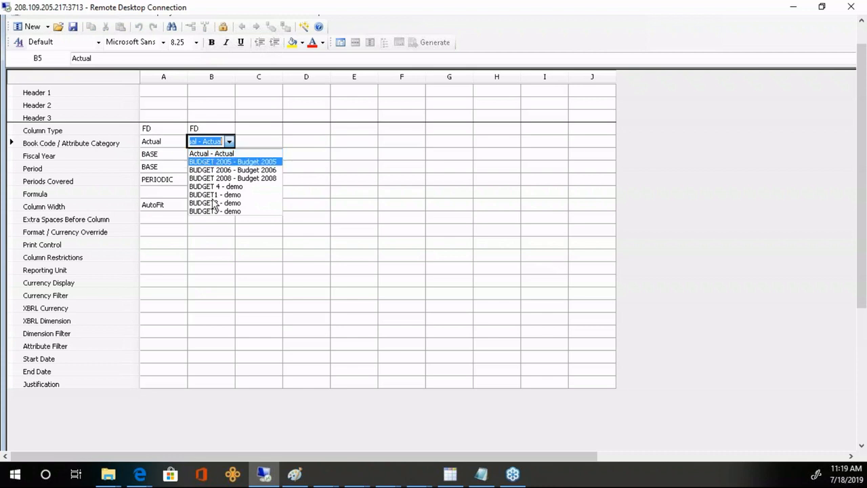
left_click(214, 189)
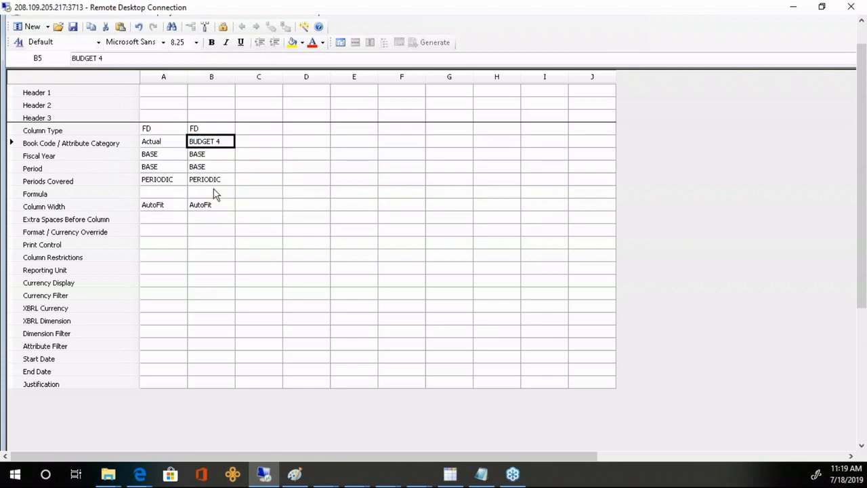
- Set columns D and E to column type FD
left_click(257, 130)
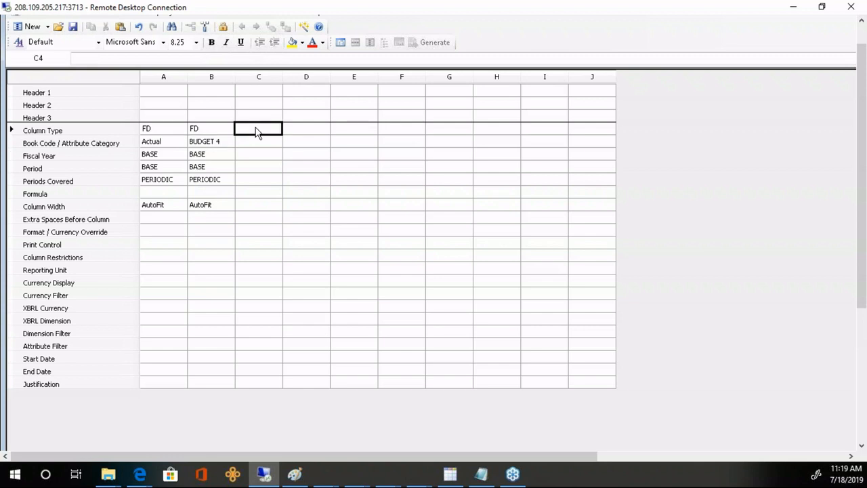
left_click(311, 132)
left_click(310, 136)
left_click(345, 138)
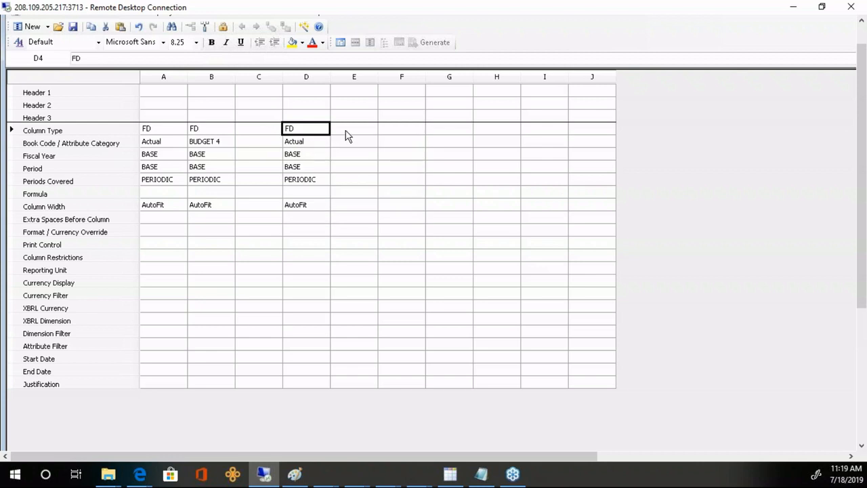
left_click(346, 134)
left_click(348, 135)
left_click(348, 140)
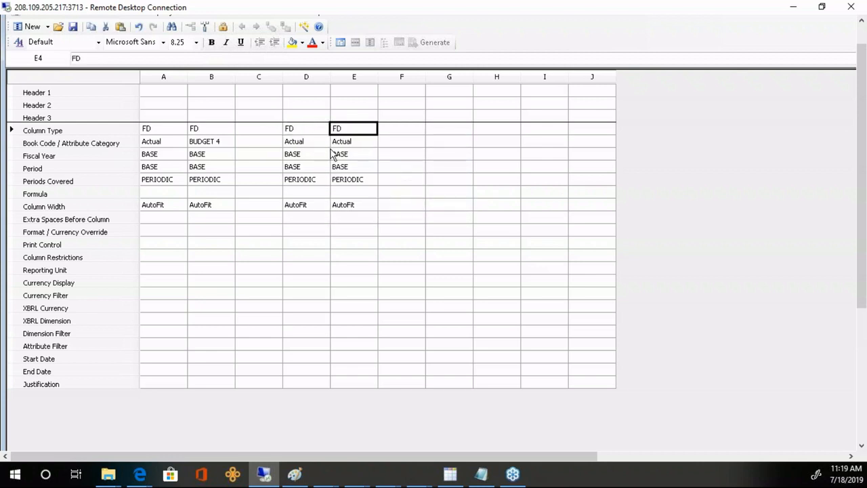
- Make columns D and E cover YTD periods and give column E book code BUDGET 4
left_click(306, 183)
left_click(306, 183)
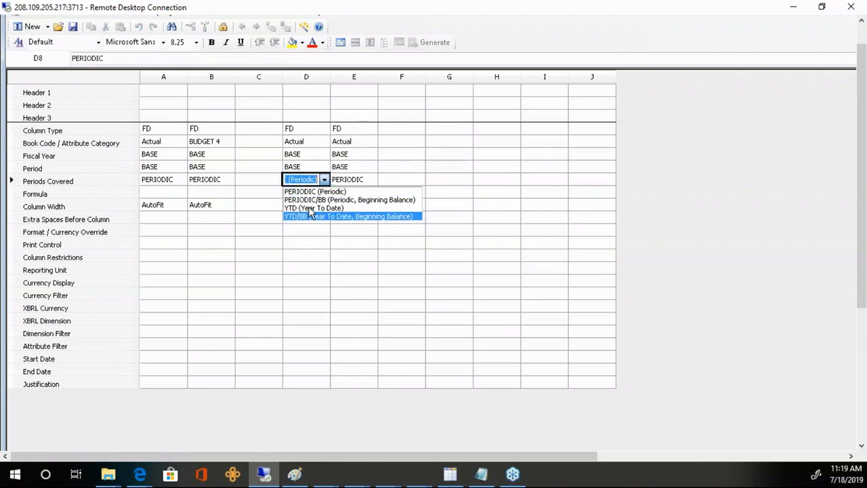
left_click(310, 208)
left_click(351, 185)
left_click(351, 185)
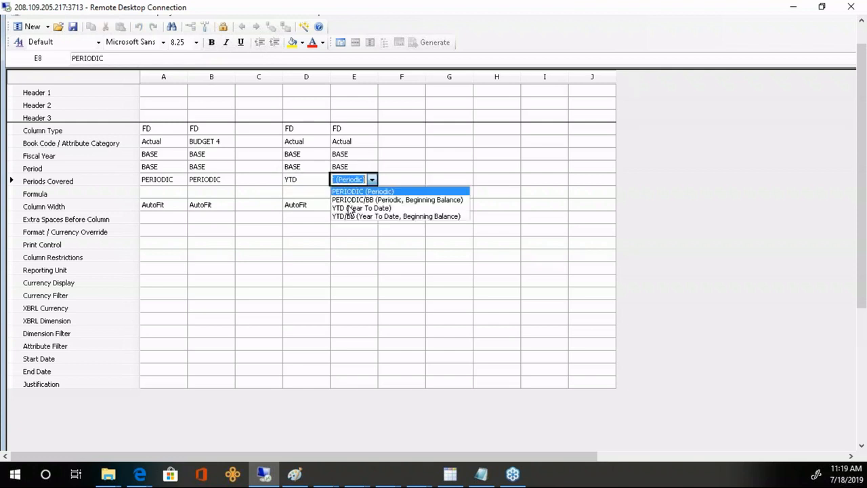
left_click(348, 207)
double_click(350, 145)
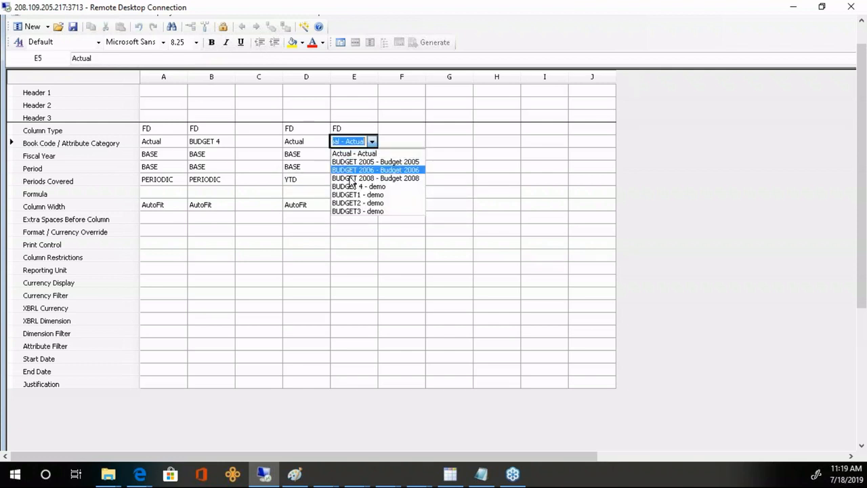
left_click(356, 187)
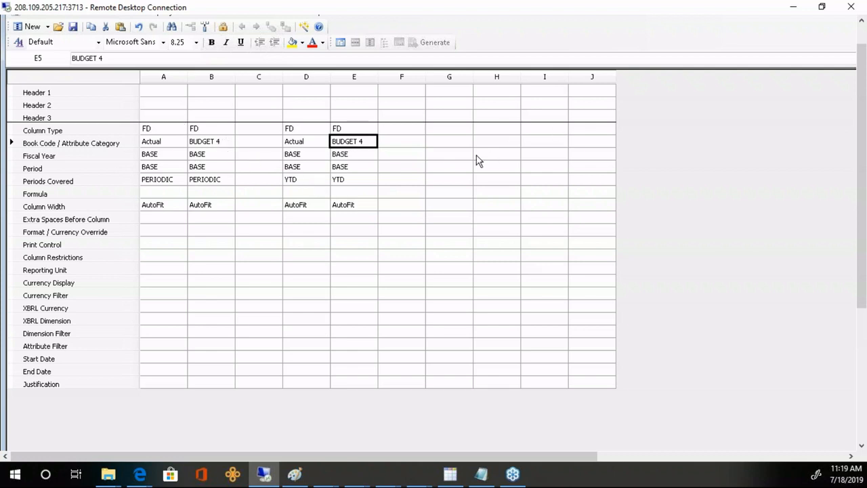
left_click(256, 128)
left_click(257, 129)
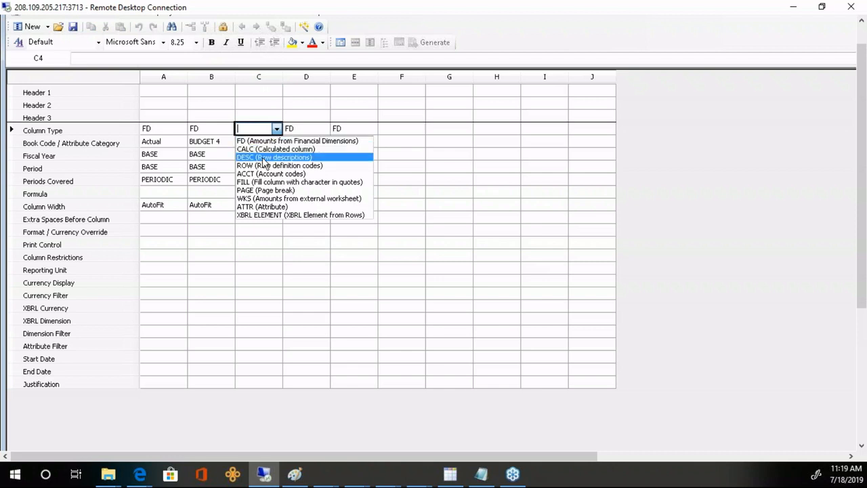
left_click(260, 156)
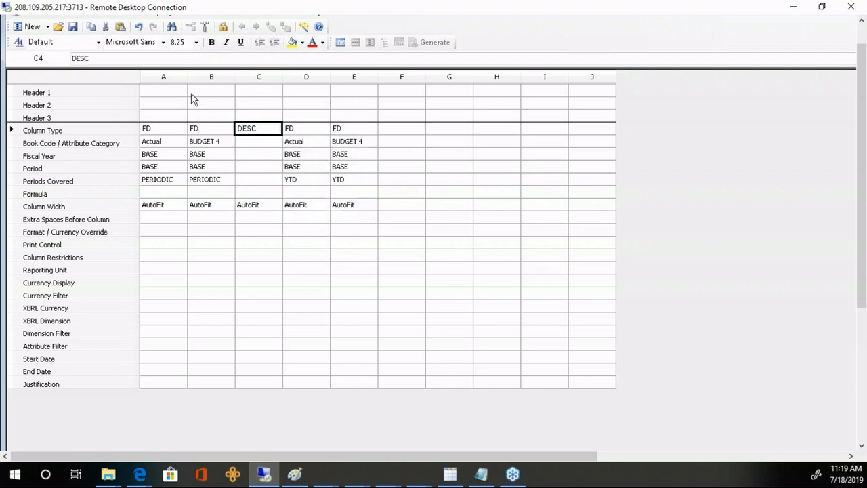
left_click(155, 94)
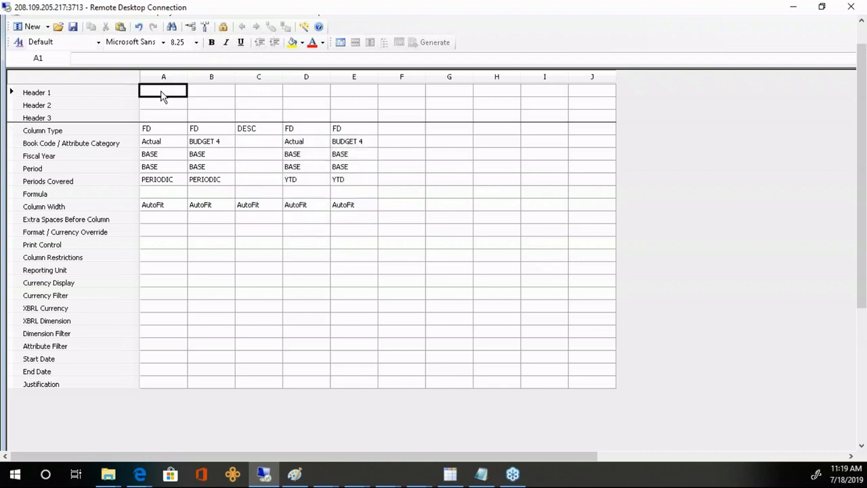
double_click(161, 95)
left_click(693, 267)
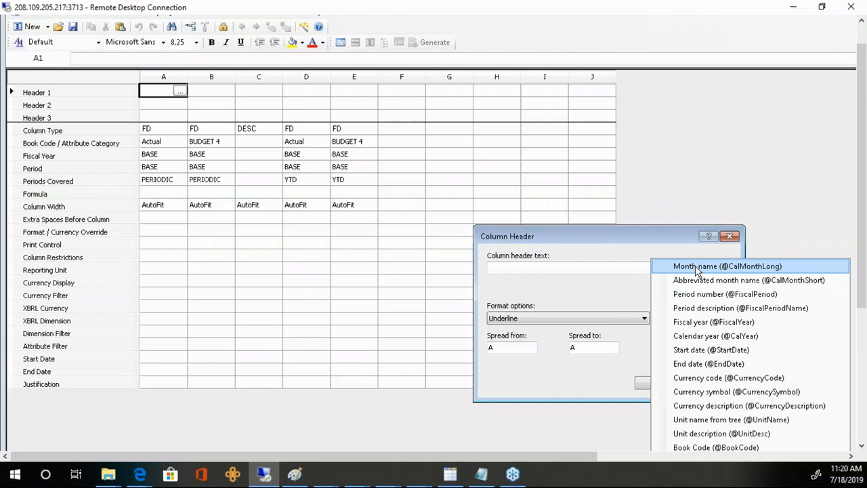
left_click(696, 267)
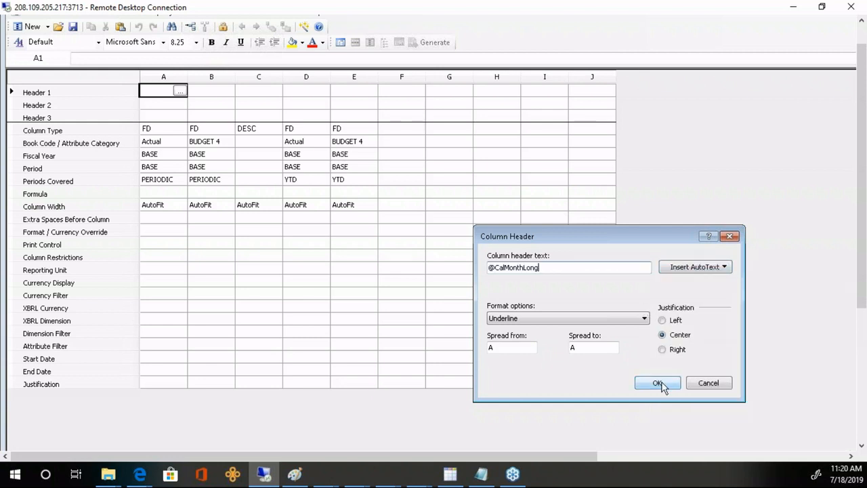
left_click(590, 348)
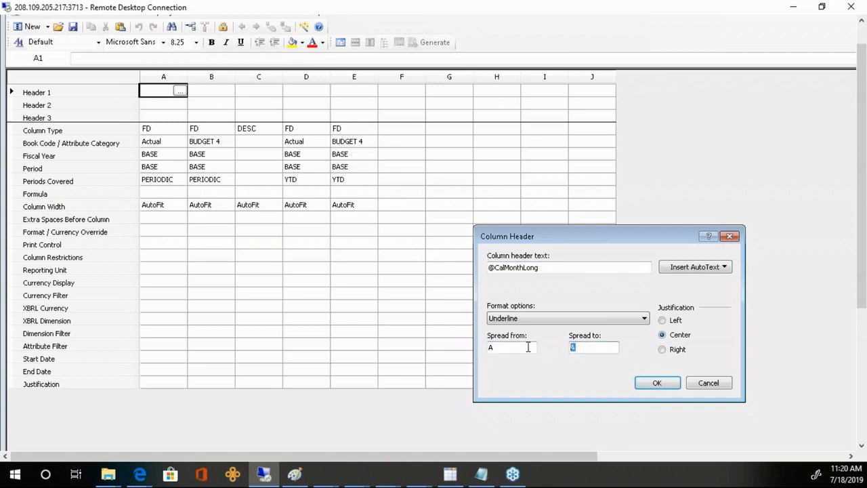
type("B")
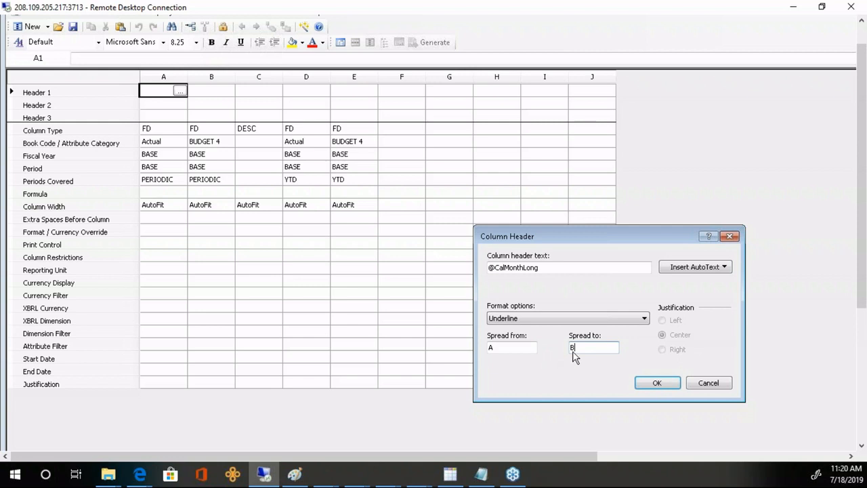
left_click(642, 319)
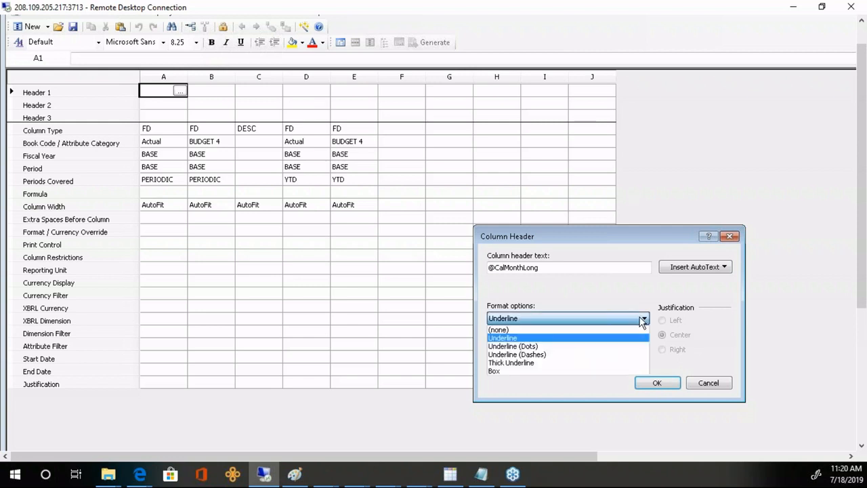
left_click(503, 371)
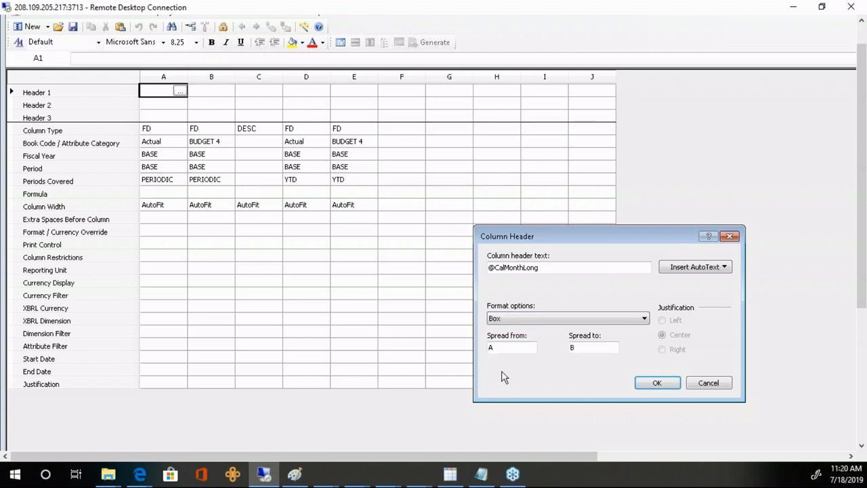
left_click(655, 383)
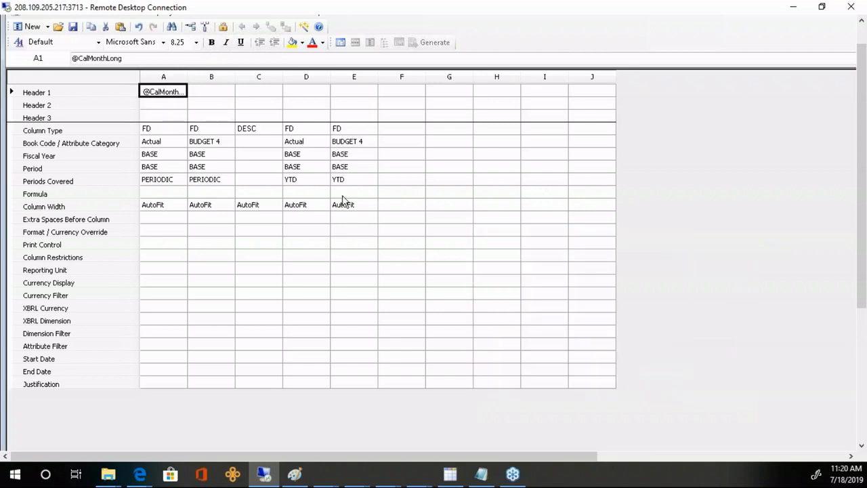
- Label columns A and B 'Actuals' and 'Budget' in the second header row
left_click(165, 106)
type("aCTUALS")
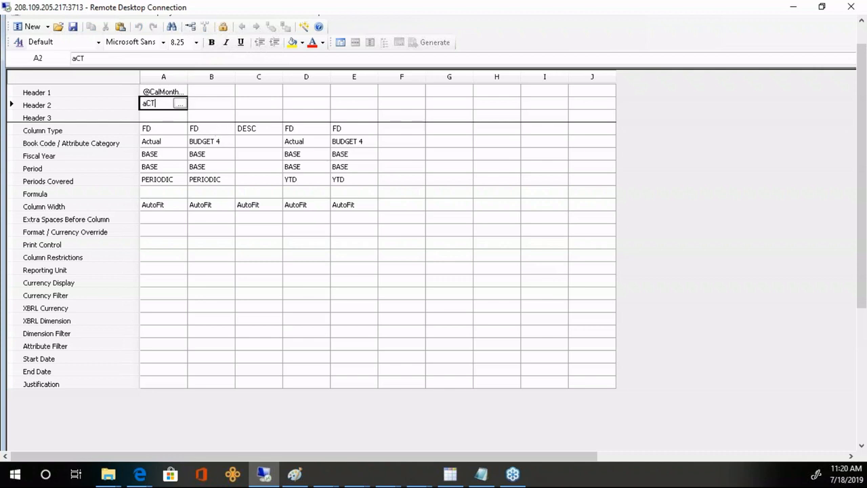
key("BackSpace")
key("BackSpace")
key("BackSpace")
key("BackSpace")
key("BackSpace")
key("BackSpace")
type("Actuals")
key("Tab")
type("Budge")
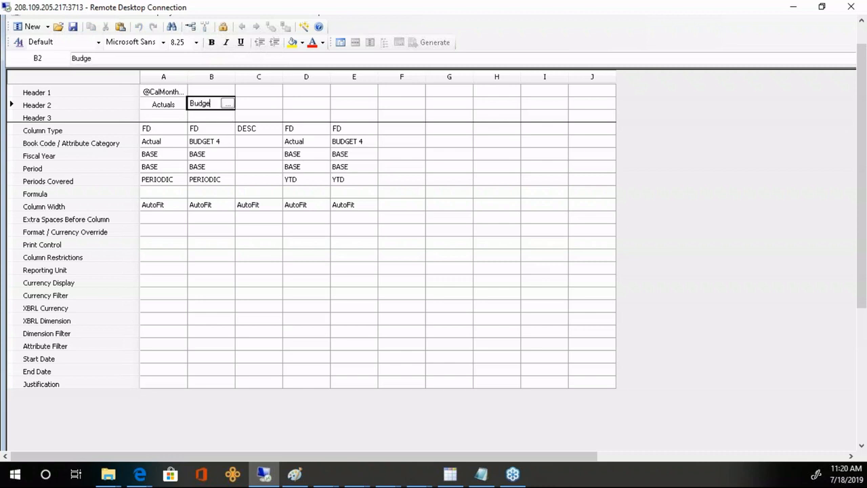
key("Tab")
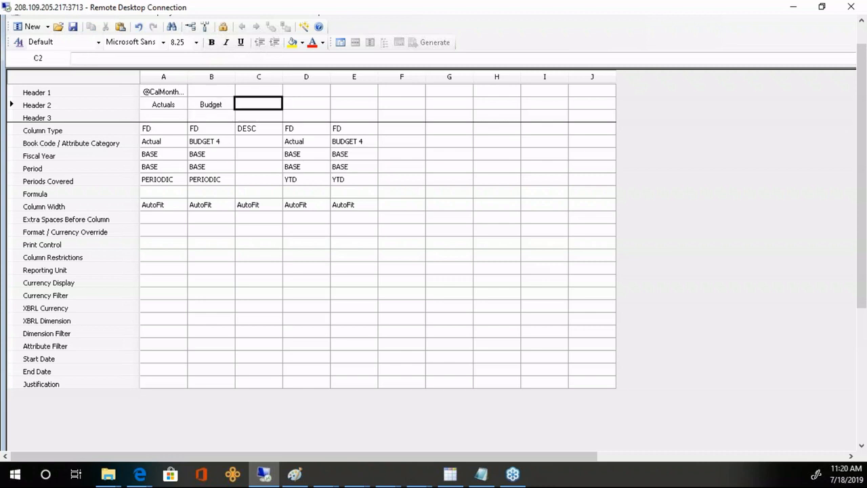
- Add a boxed 'YTD' header in D1 spread across columns D to E
left_click(311, 91)
double_click(310, 91)
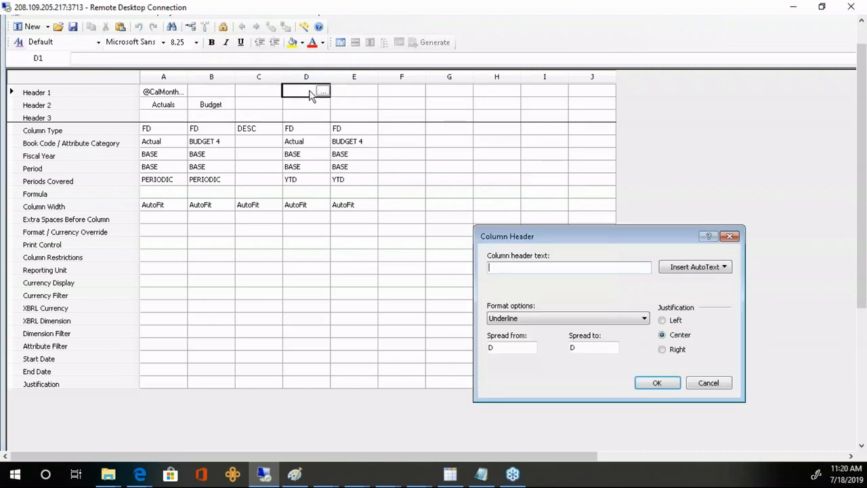
type("YTD")
left_click(645, 318)
left_click(512, 371)
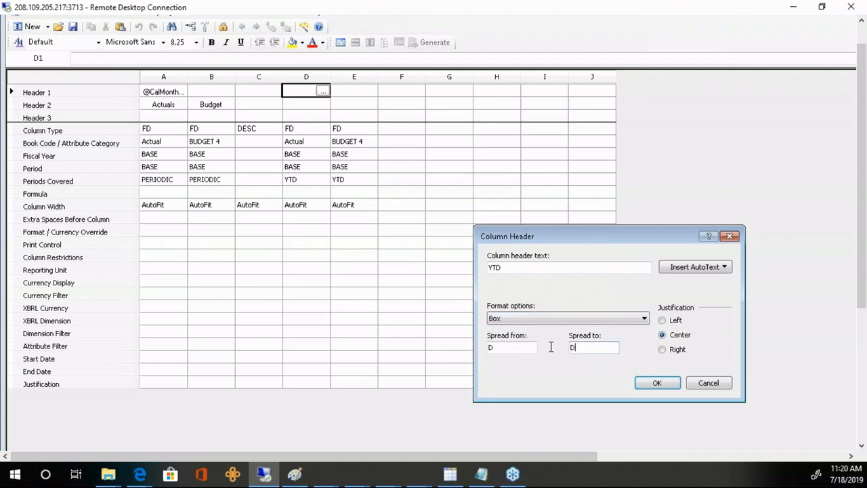
double_click(572, 347)
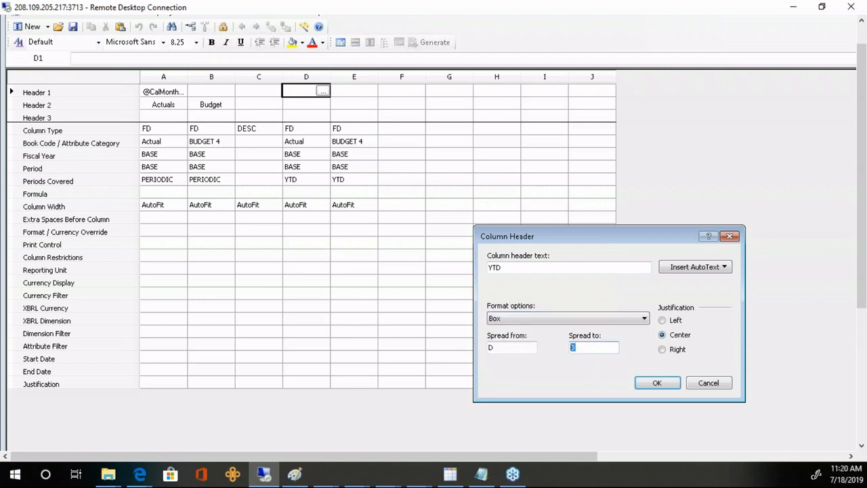
left_click(657, 384)
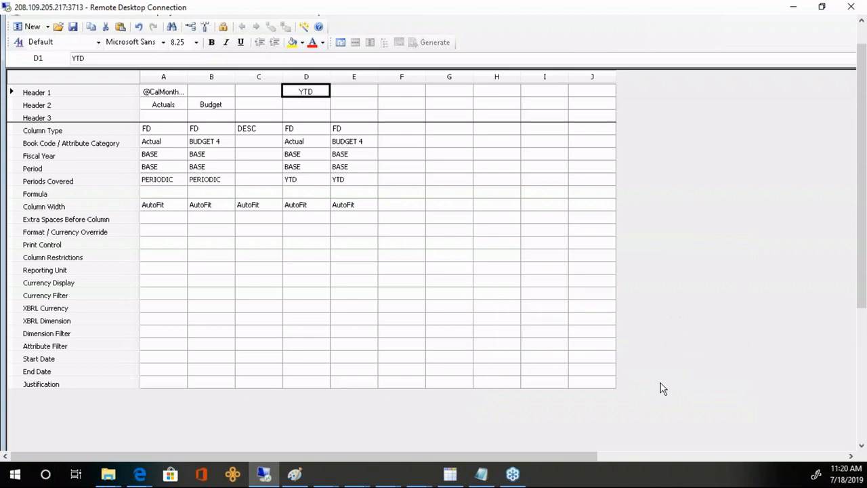
- Copy the Actuals/Budget labels into D2:E2 and make both header rows bold
left_click(304, 103)
left_click(171, 107)
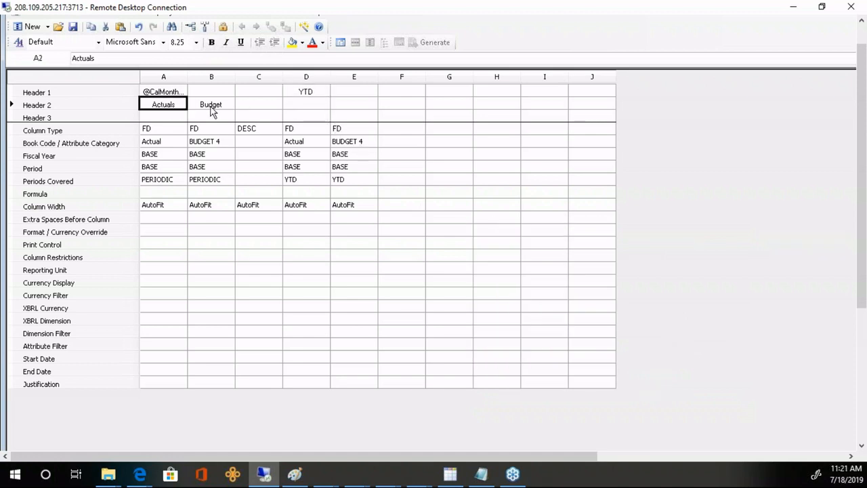
left_click(210, 107, "shift")
left_click(309, 103)
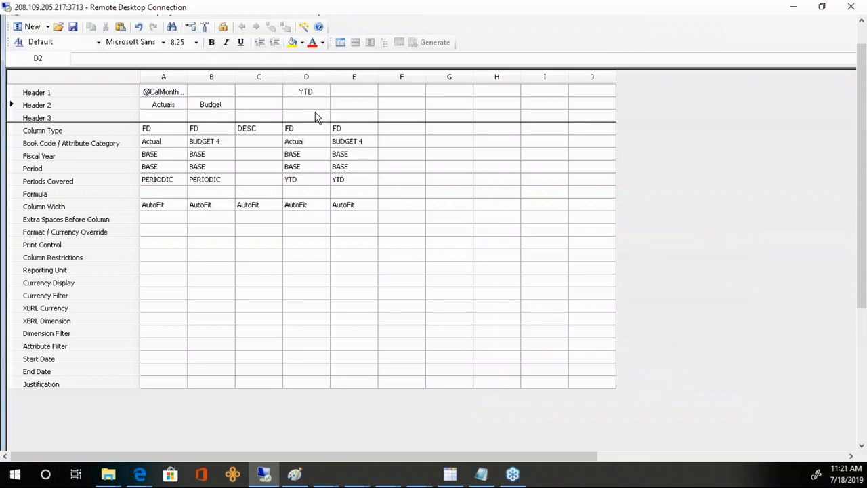
type("Actuals\tBudget")
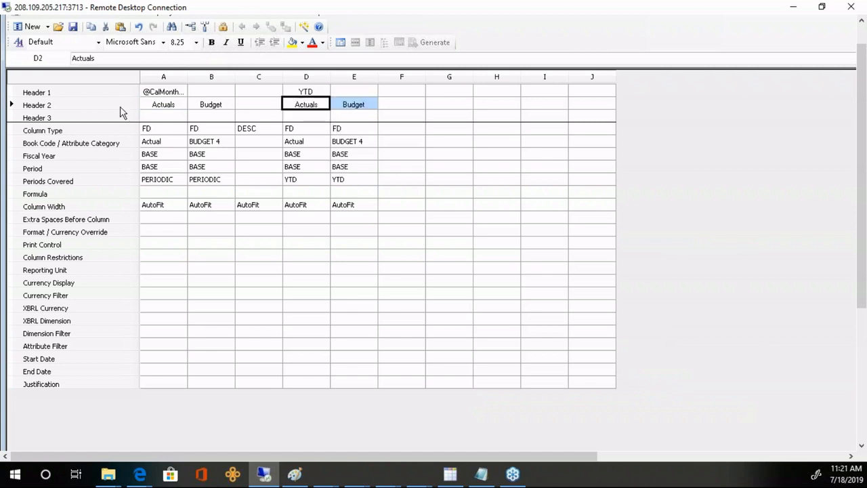
left_click(116, 95)
left_click(116, 107, "shift")
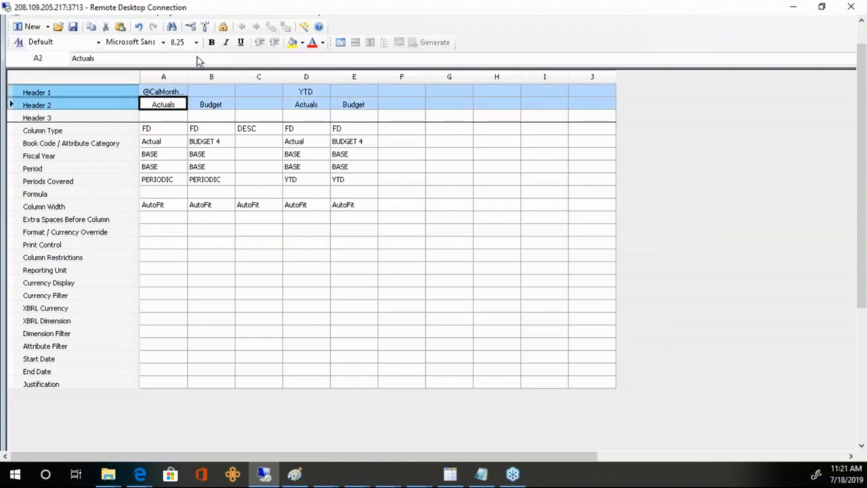
left_click(210, 43)
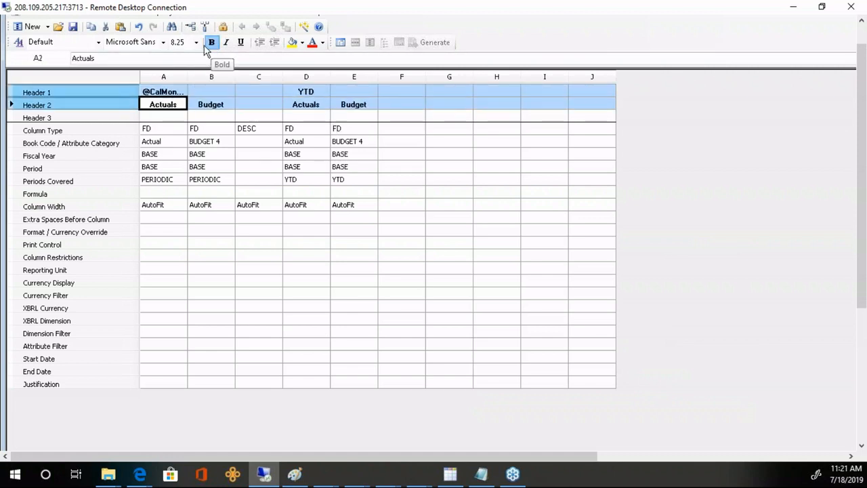
left_click(257, 142)
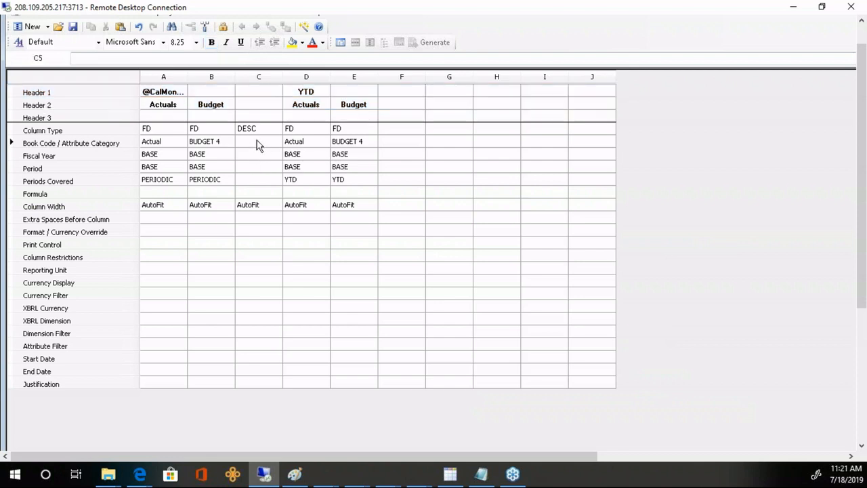
- Save the new column definition as web2
left_click(73, 28)
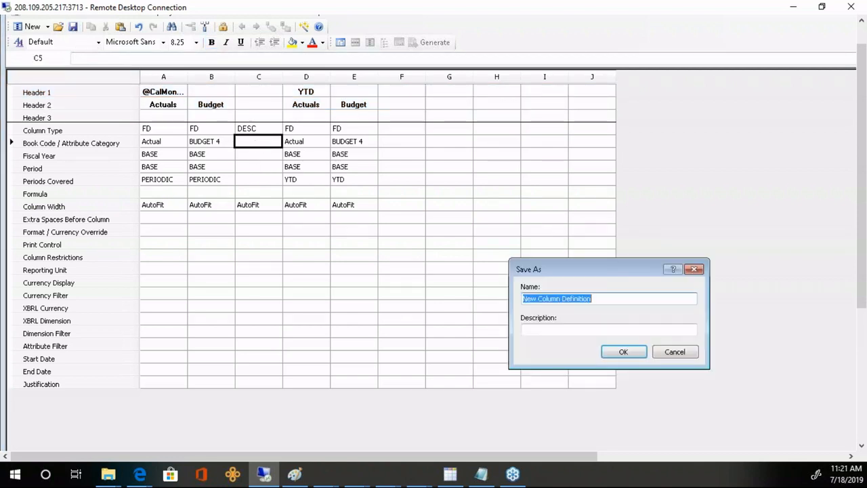
type("web2")
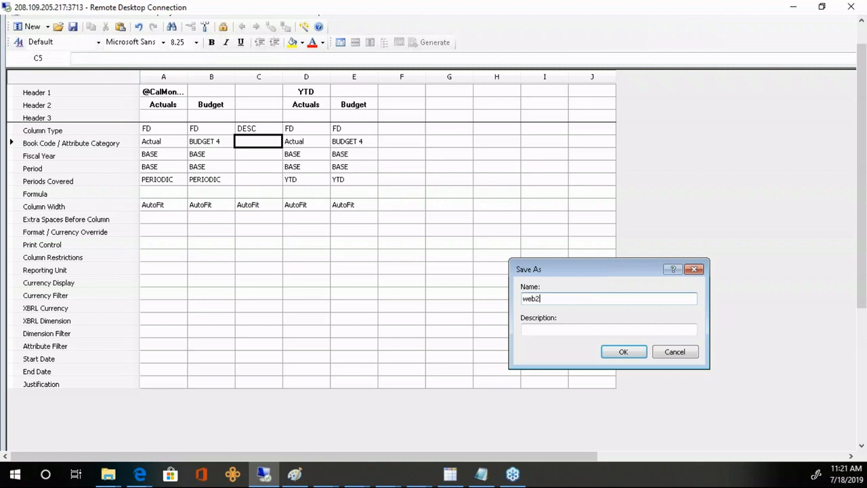
key("Return")
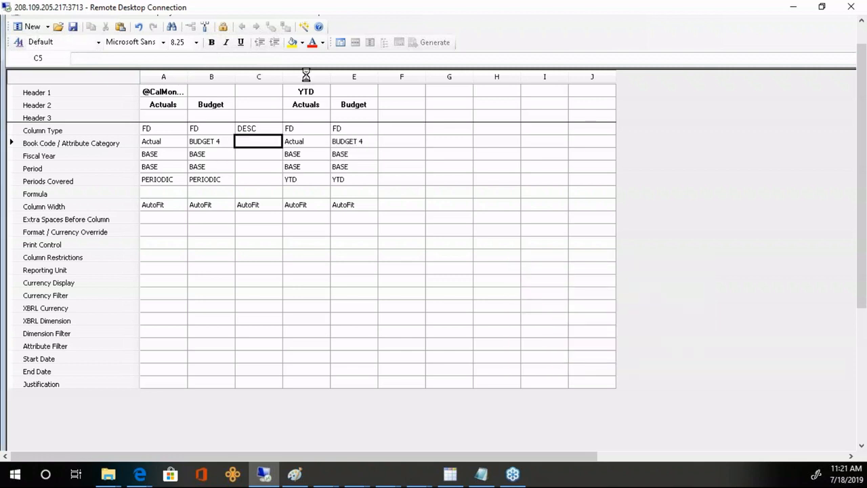
- Set web2 as the column definition of the INCSTMT report
left_click(341, 43)
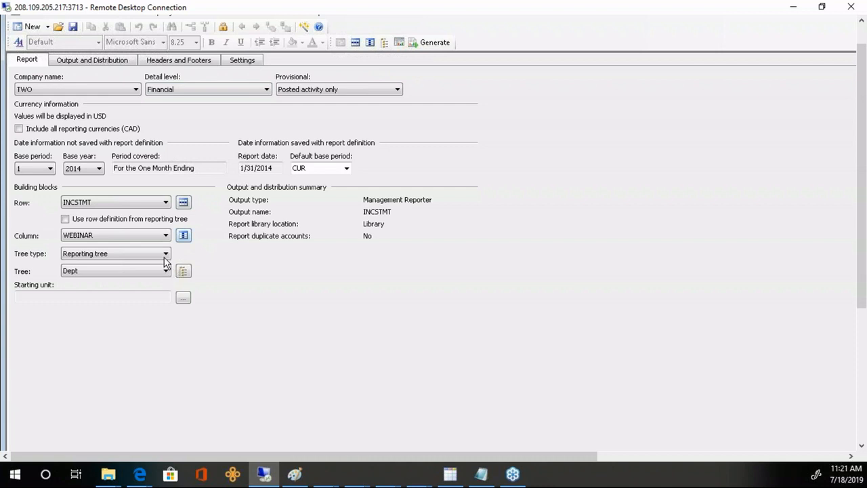
left_click(165, 236)
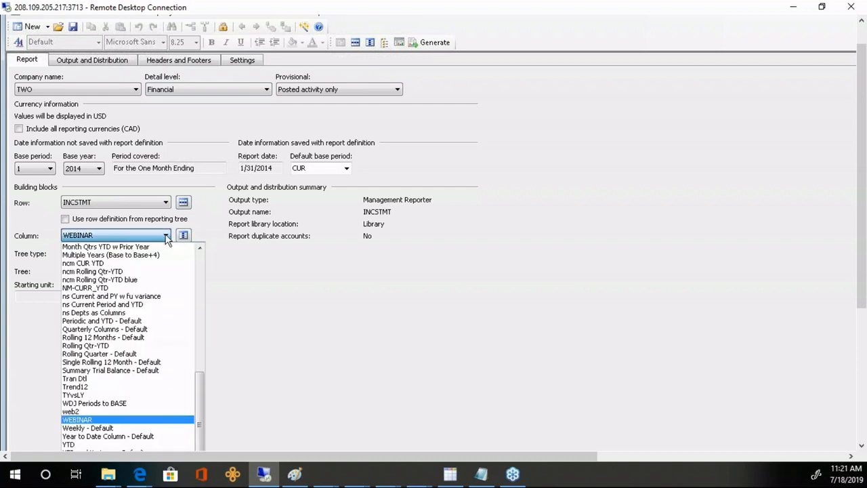
left_click(76, 412)
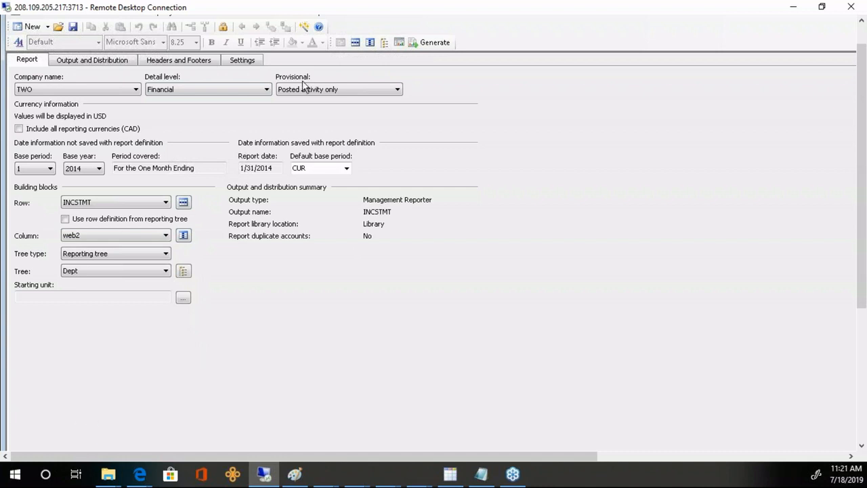
left_click(354, 43)
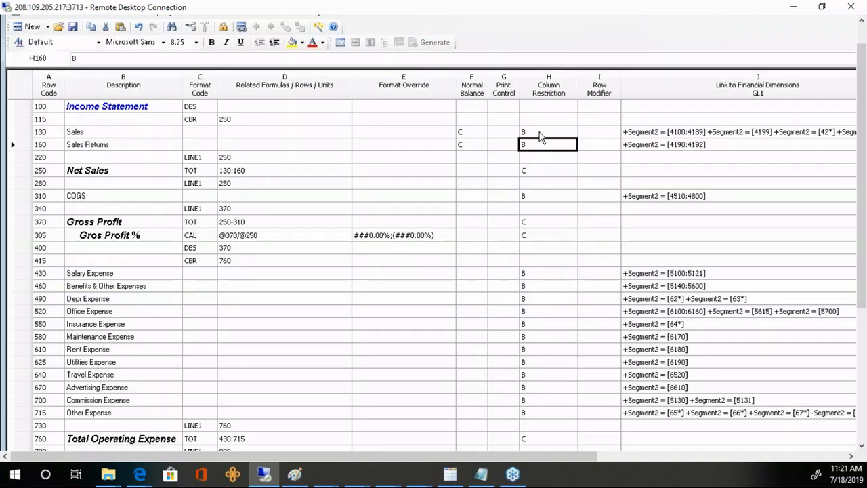
- Clear the column restrictions from the expense rows and the Net Income row
left_click_drag(542, 132, 556, 470)
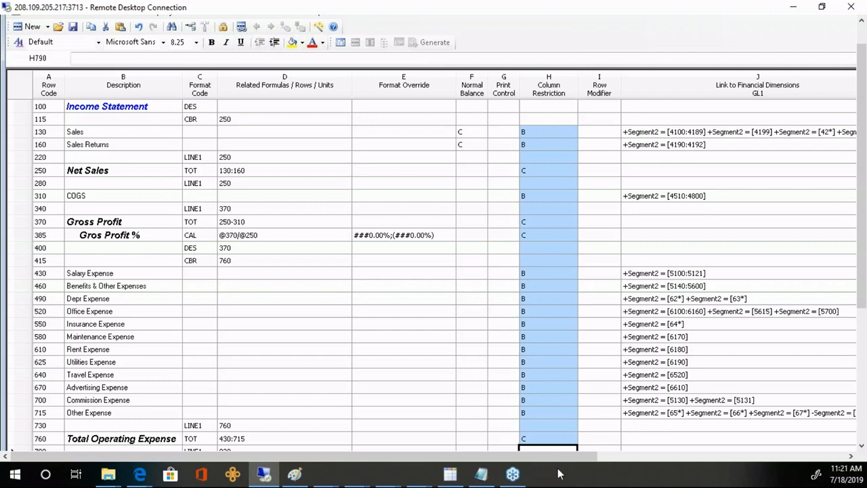
key("Delete")
left_click_drag(861, 286, 860, 440)
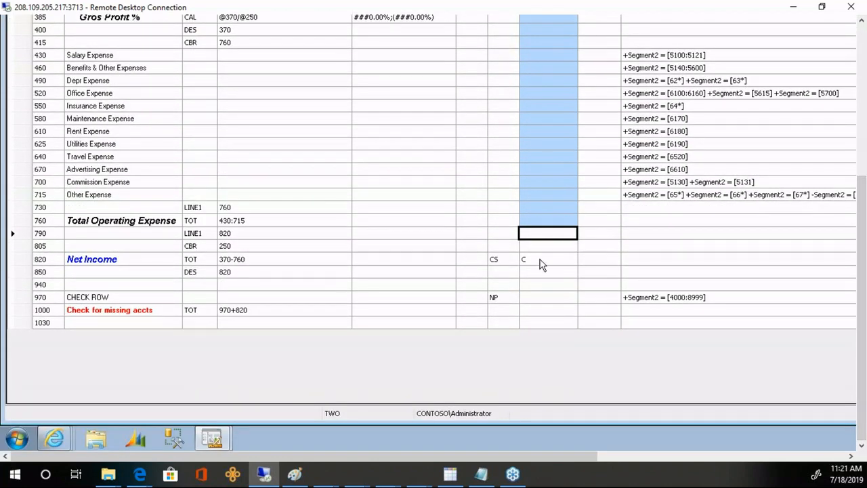
left_click(543, 263)
left_click_drag(856, 285, 854, 118)
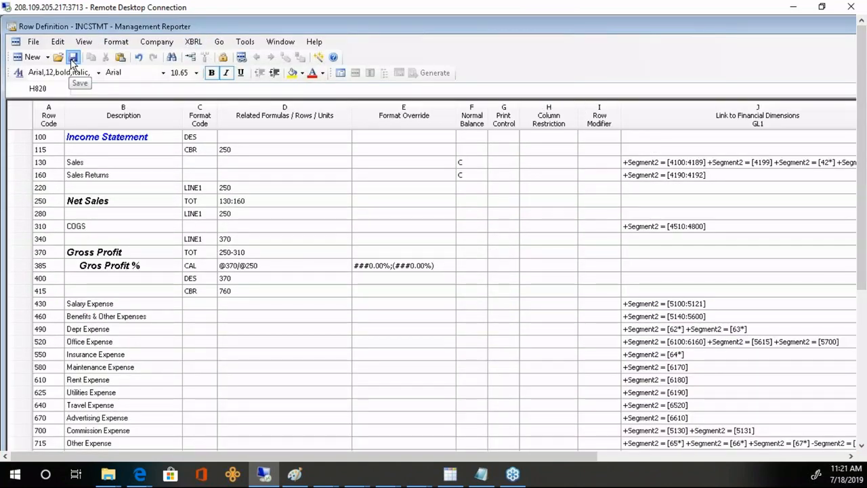
- Generate the INCSTMT report for the Sales reporting unit
left_click(344, 76)
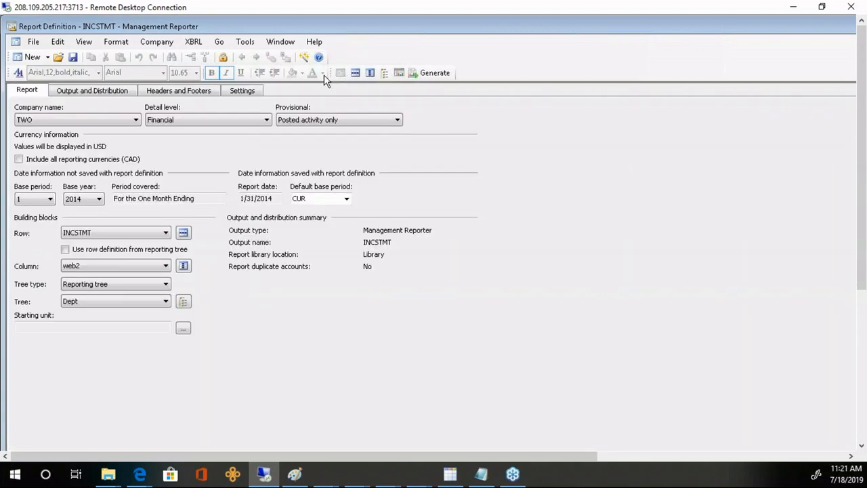
left_click(422, 76)
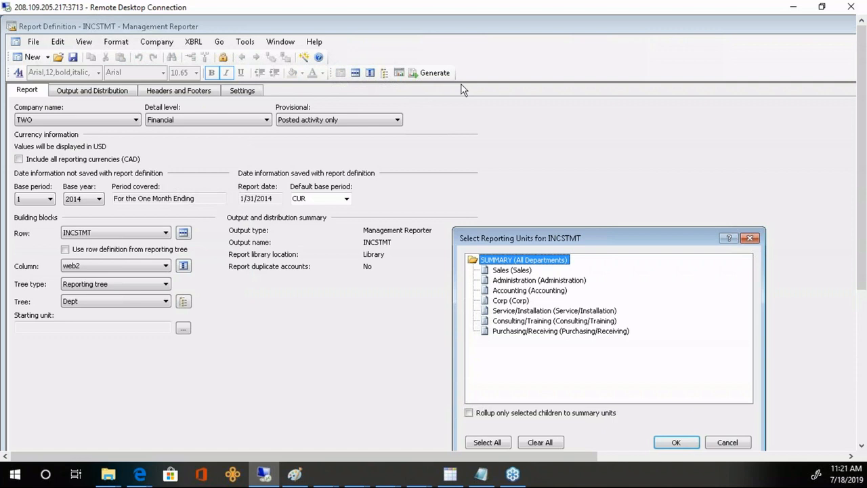
left_click(510, 269)
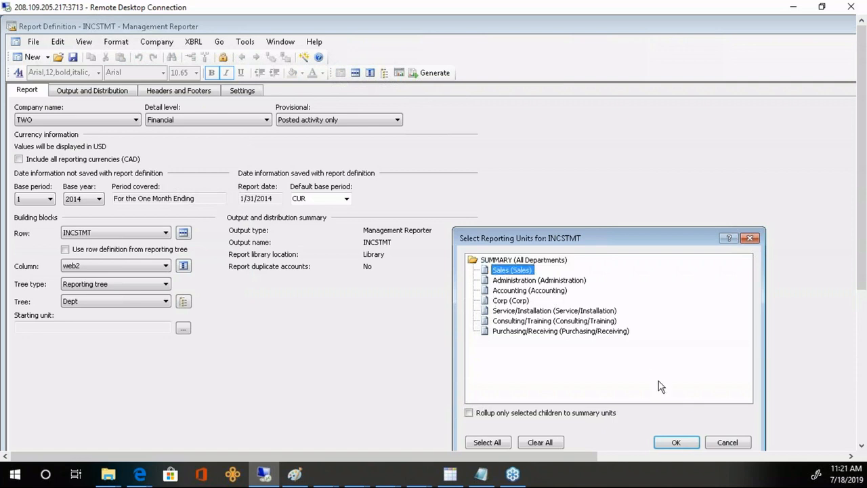
left_click(675, 445)
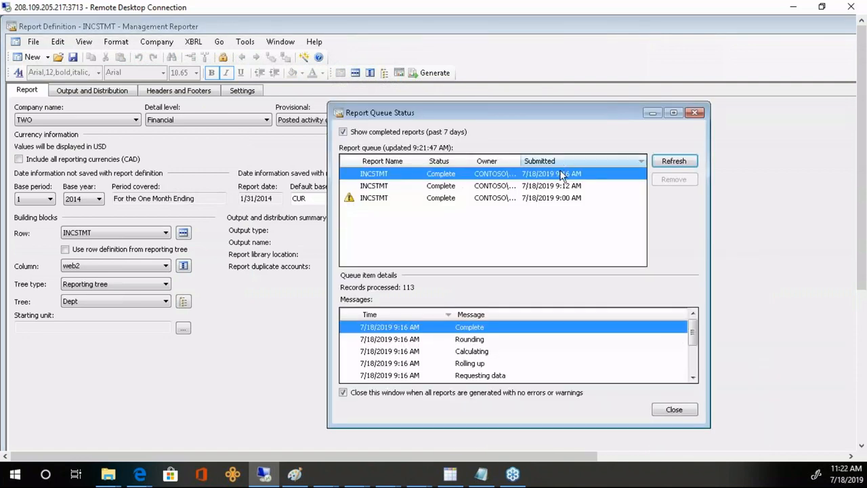
- Compare the Sales and All Departments INCSTMT reports in the Web Viewer, then minimize it
left_click(754, 203)
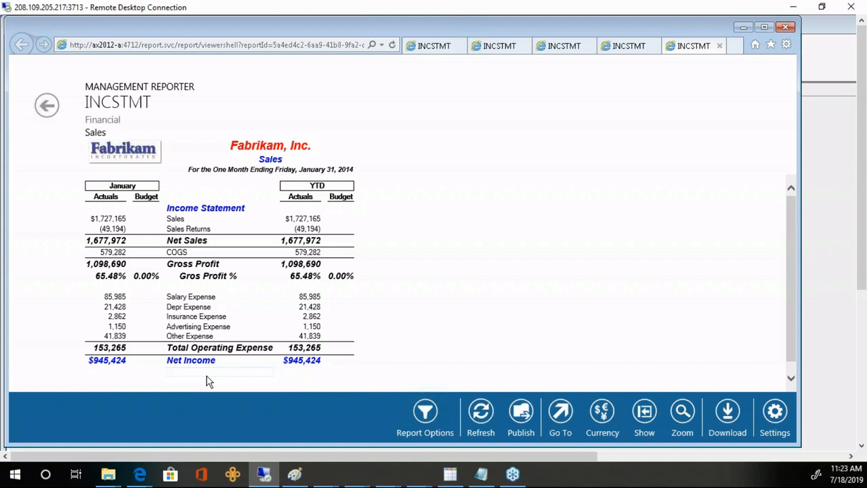
left_click(428, 49)
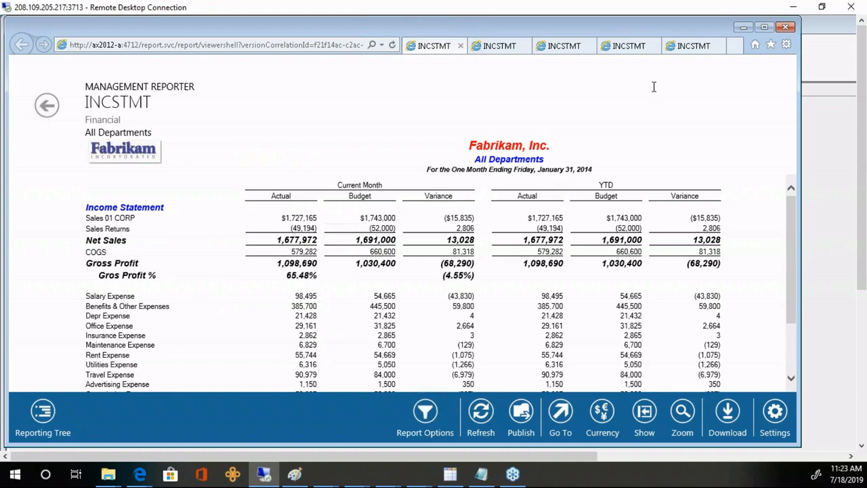
left_click(715, 48)
left_click(743, 28)
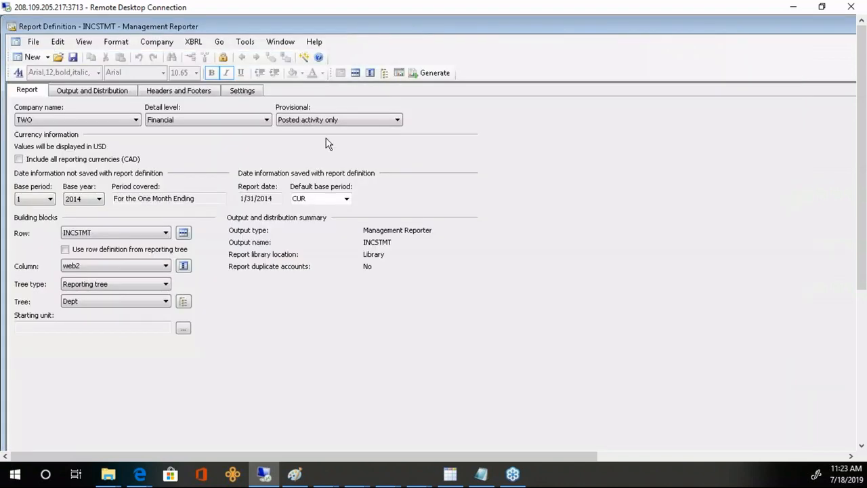
left_click(33, 43)
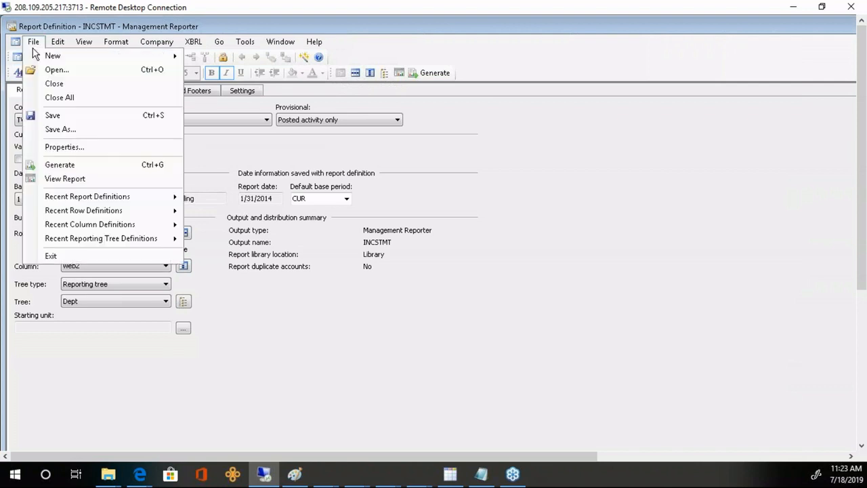
mouse_move(84, 228)
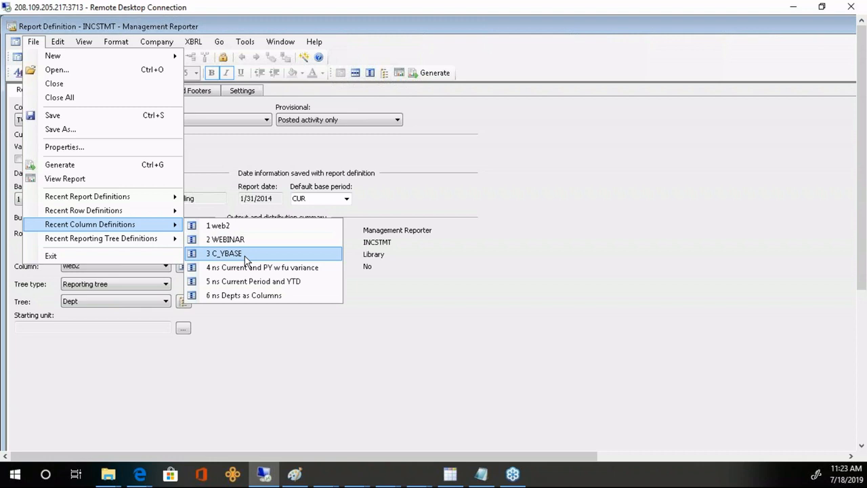
left_click(467, 240)
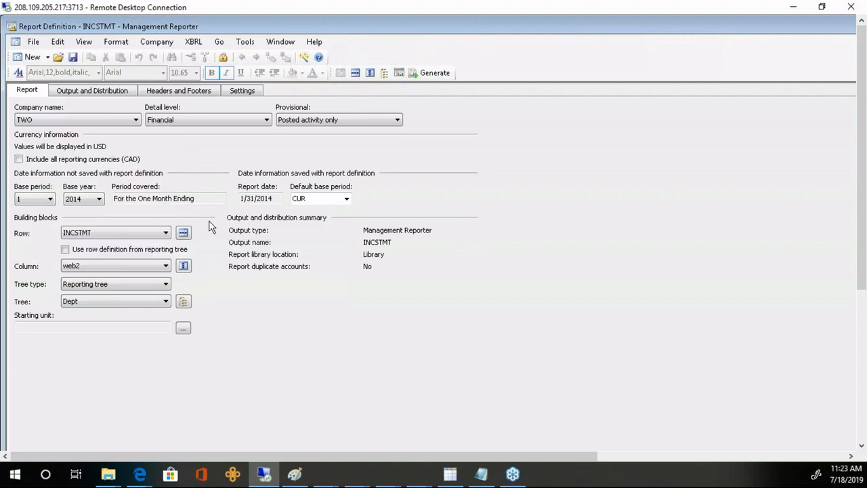
left_click(33, 43)
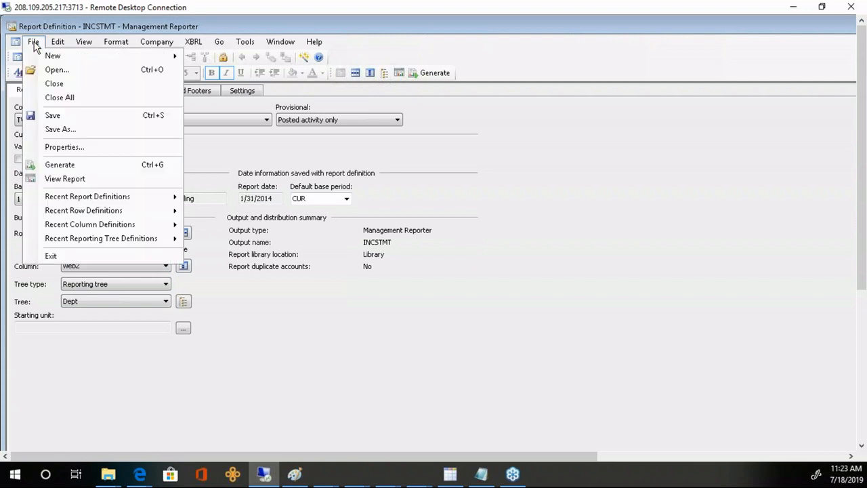
left_click(47, 70)
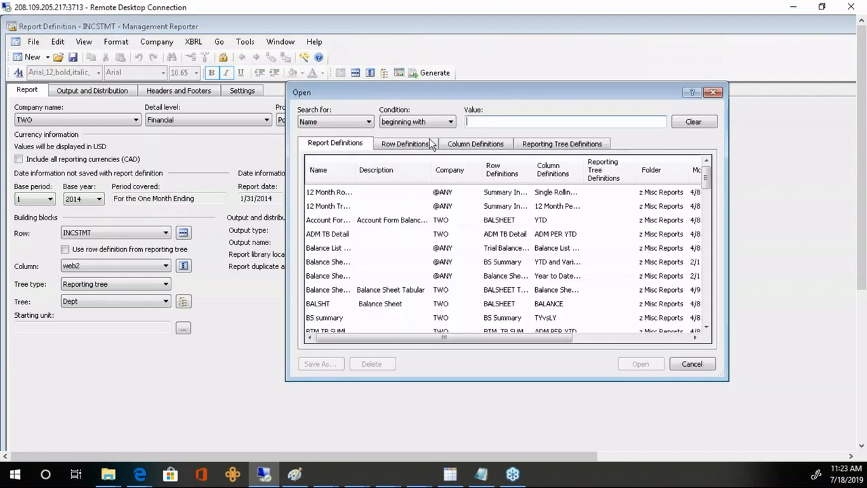
left_click(481, 145)
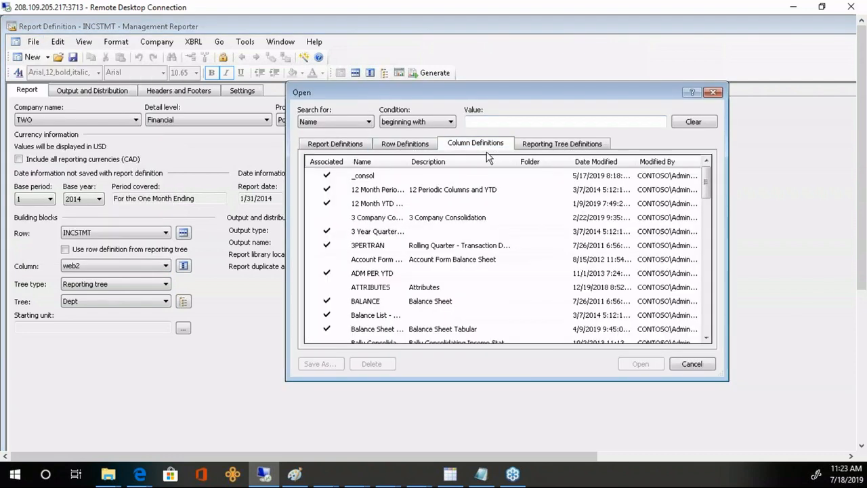
left_click(707, 331)
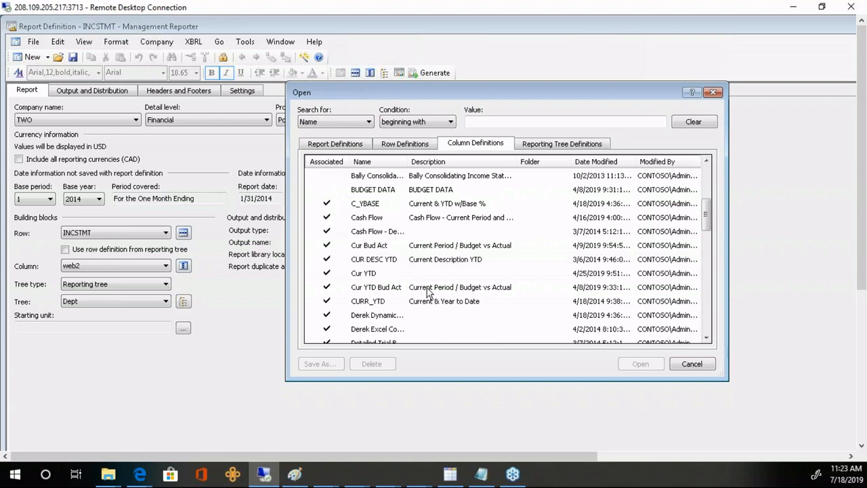
left_click(426, 290)
left_click(640, 364)
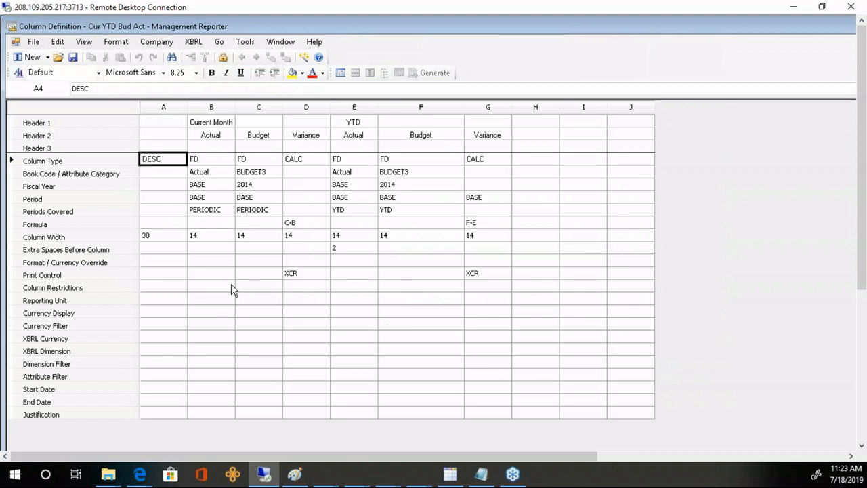
left_click(272, 174)
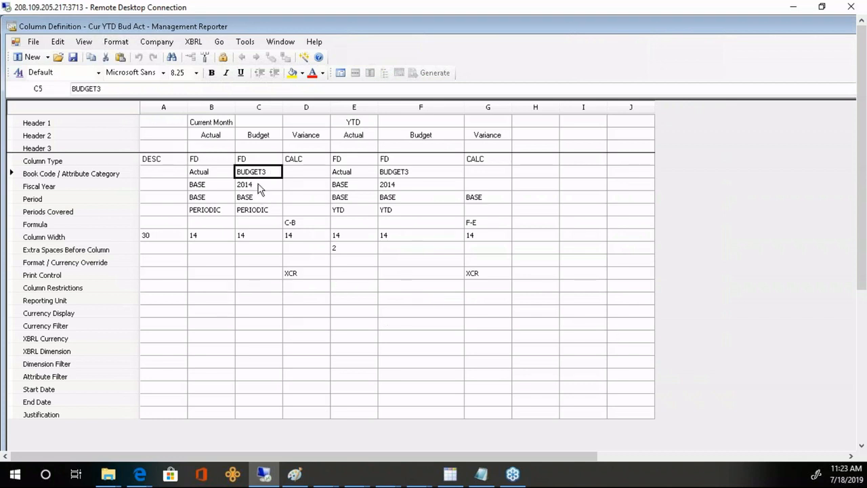
left_click(261, 186)
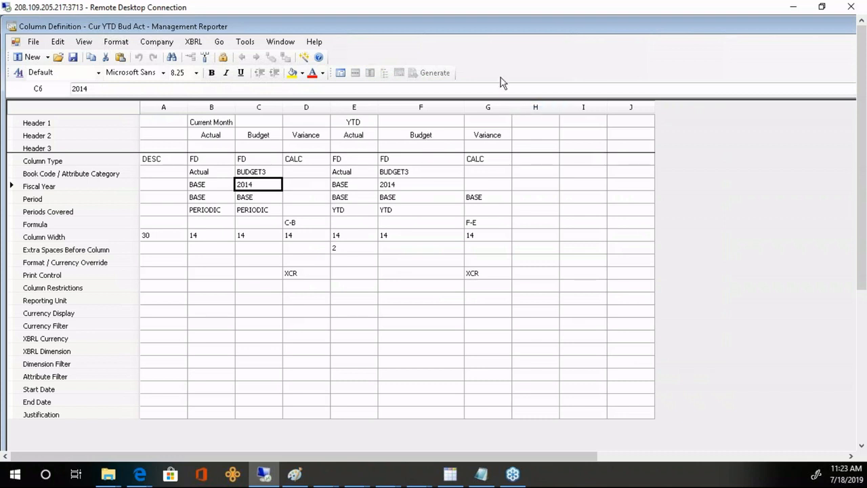
left_click(34, 42)
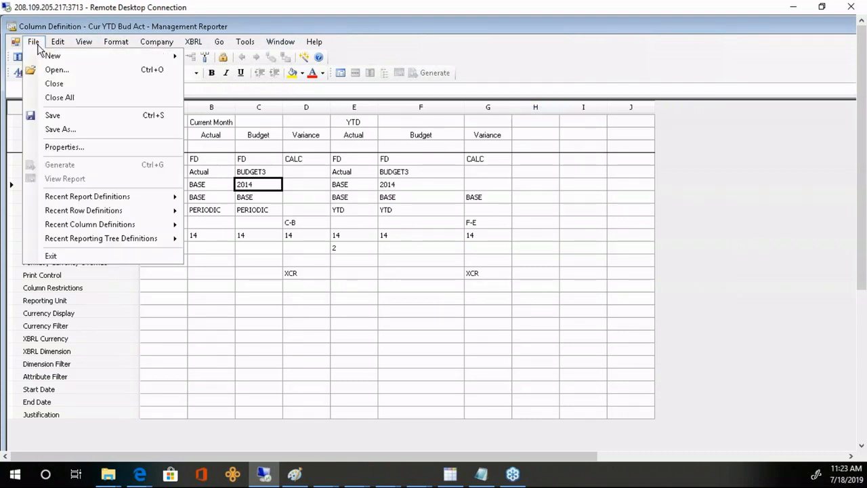
left_click(48, 84)
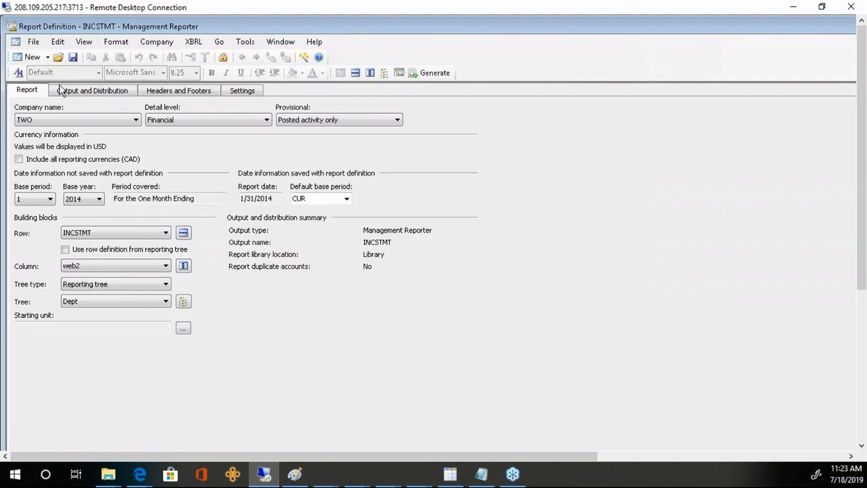
- Change the book code of web2's January Budget (B) and YTD Budget (E) columns to BUDGET3
left_click(183, 265)
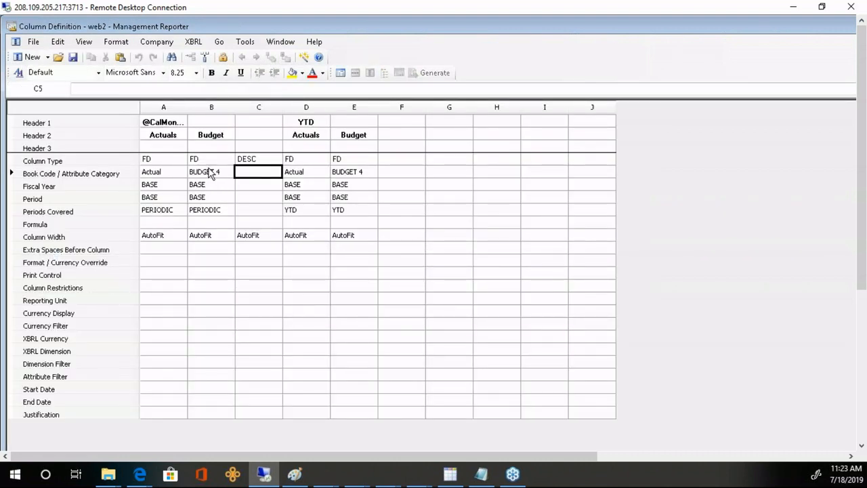
double_click(208, 174)
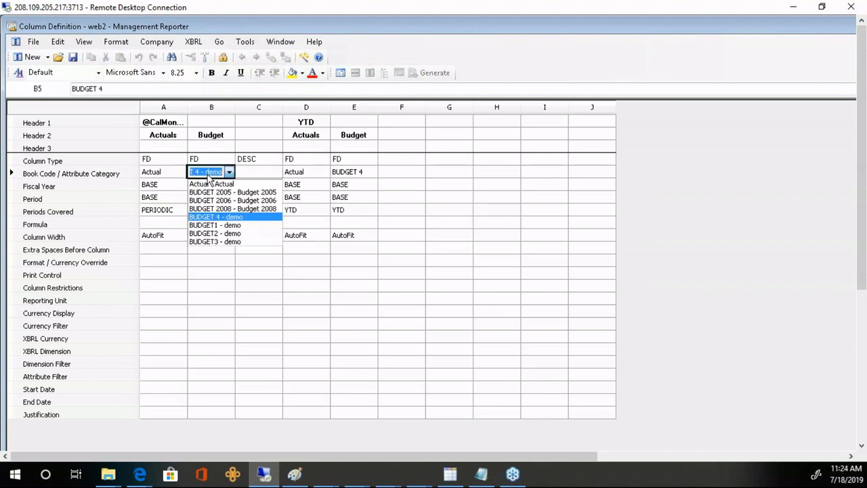
left_click(227, 241)
left_click(213, 187)
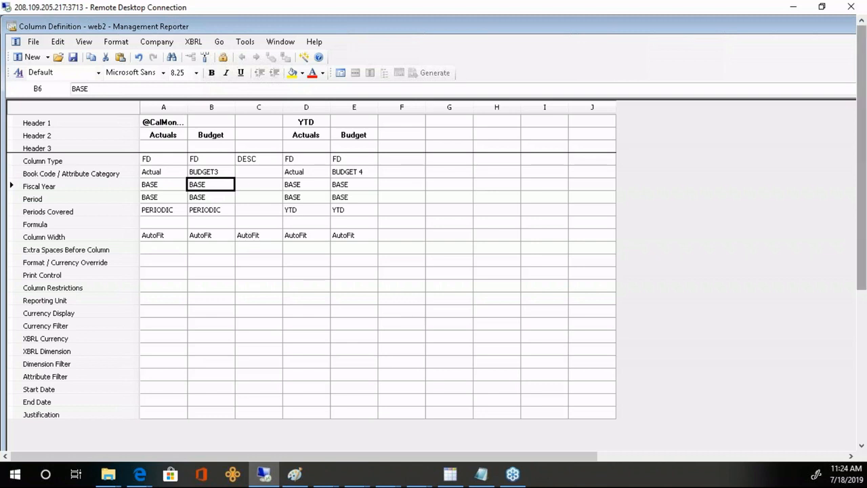
left_click(365, 174)
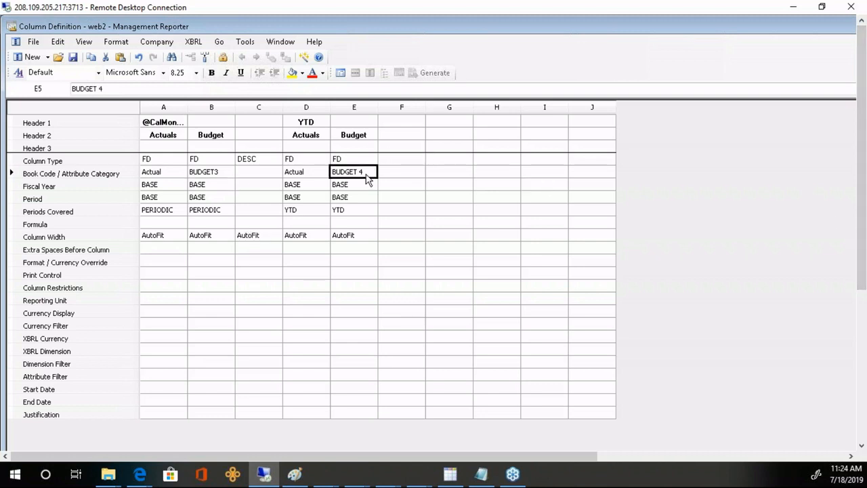
left_click(372, 172)
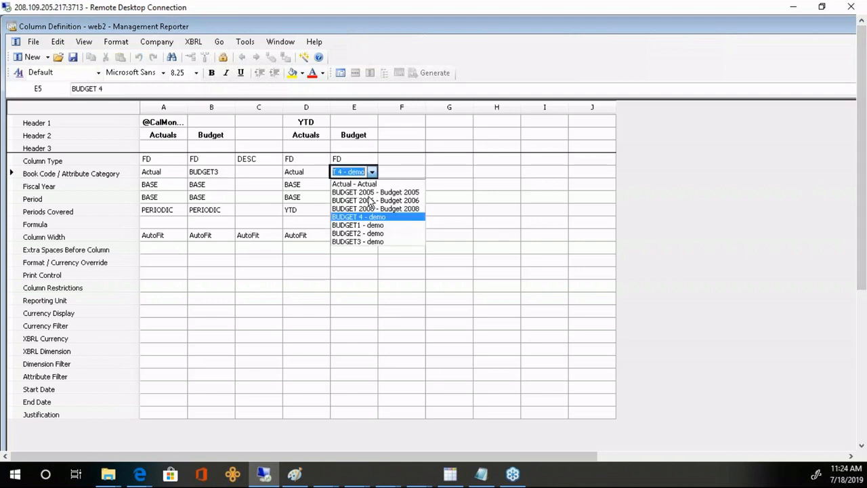
left_click(373, 241)
left_click(339, 73)
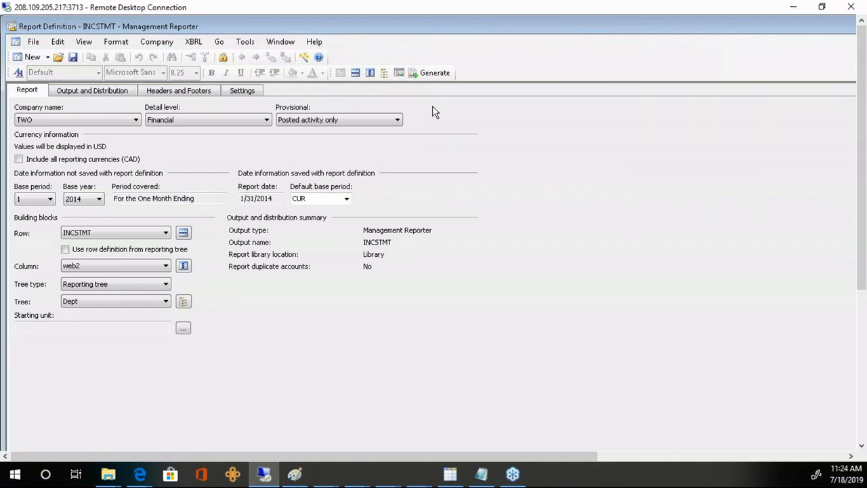
left_click(371, 73)
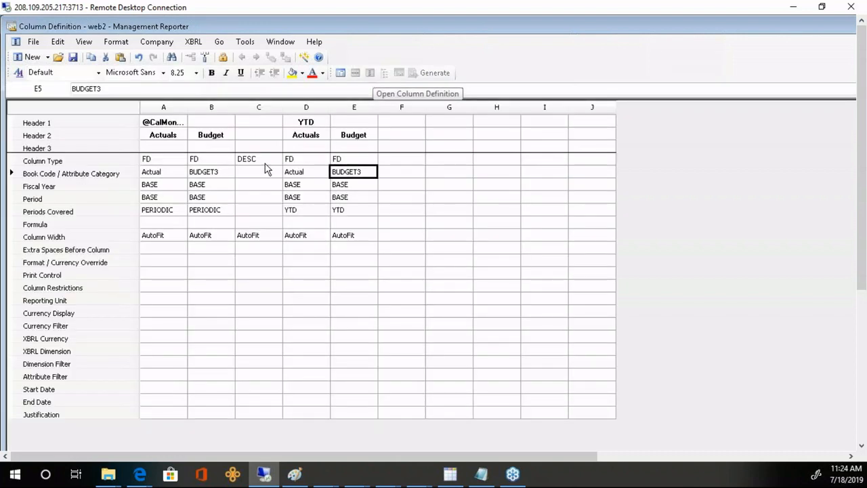
- Insert a new column C before the descriptions as a CALC column with formula B-A
left_click(255, 111)
right_click(255, 114)
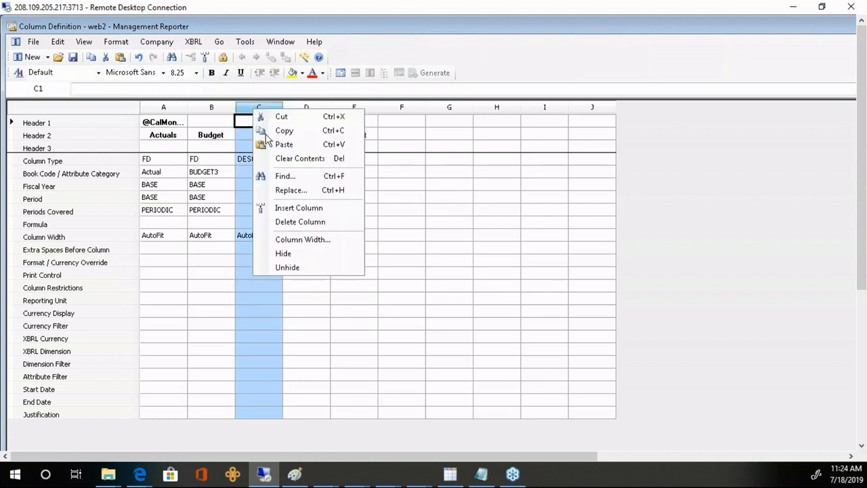
left_click(284, 207)
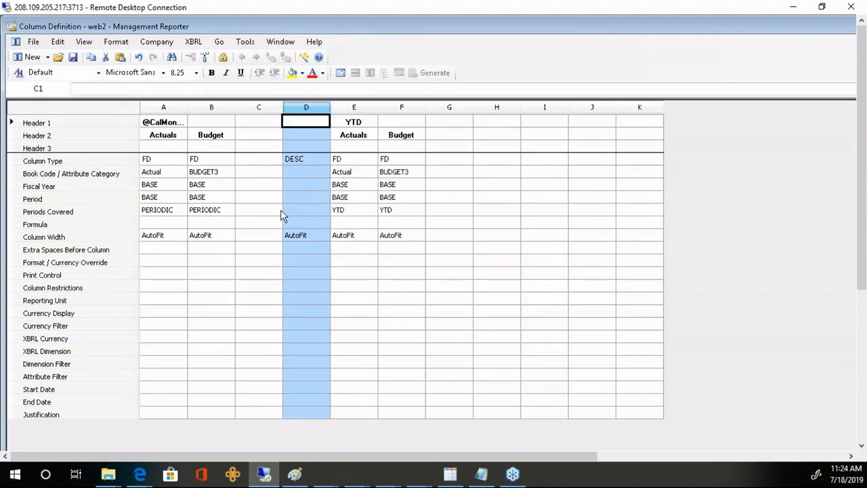
left_click(261, 160)
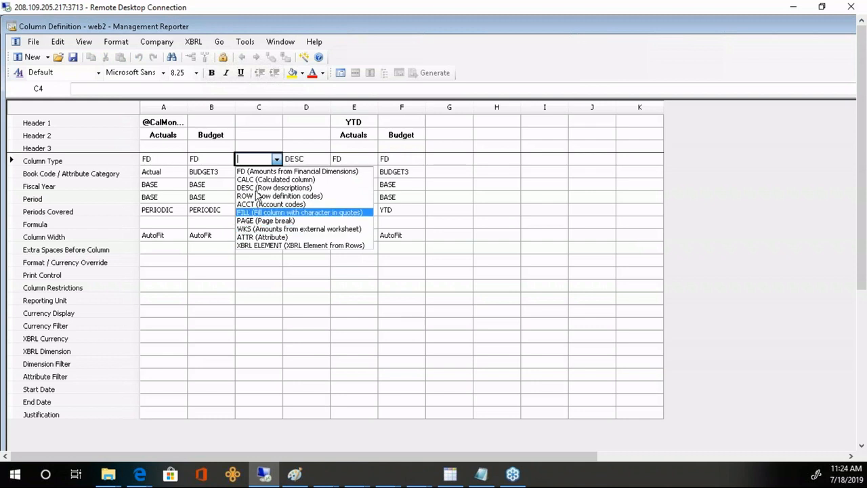
left_click(257, 179)
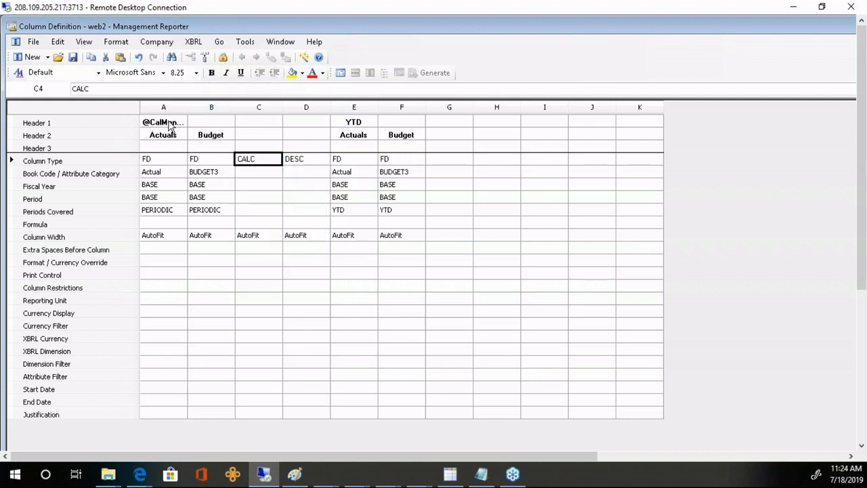
left_click(257, 224)
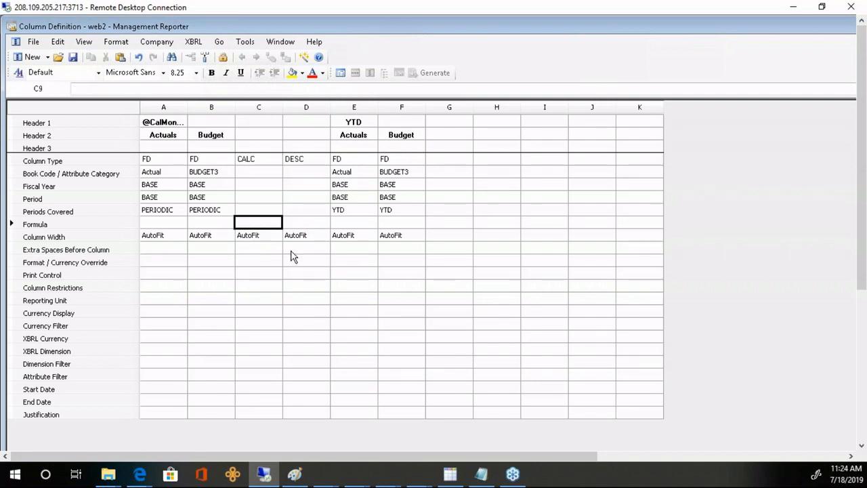
type("B-A")
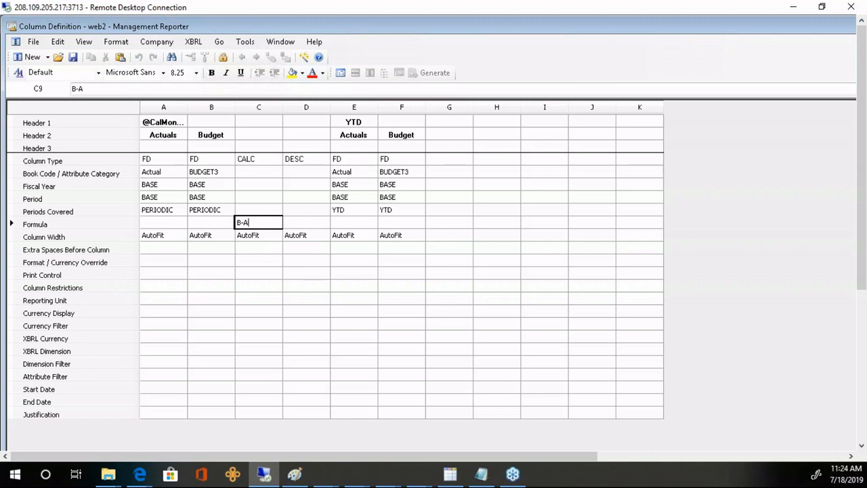
key("Return")
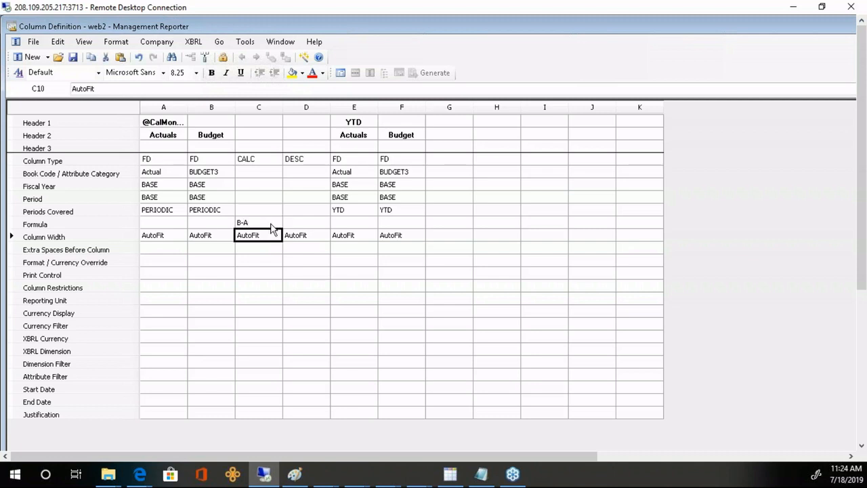
- Give column C a bold 'Variance' second-line header
left_click(260, 136)
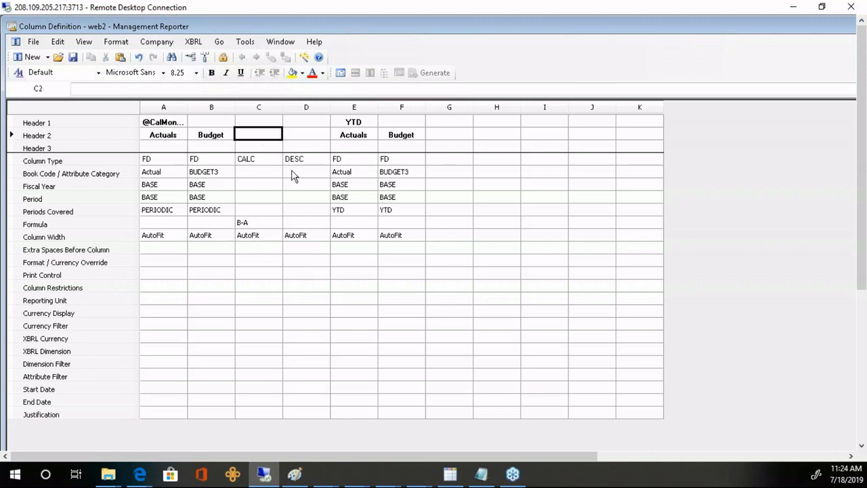
type("Variance")
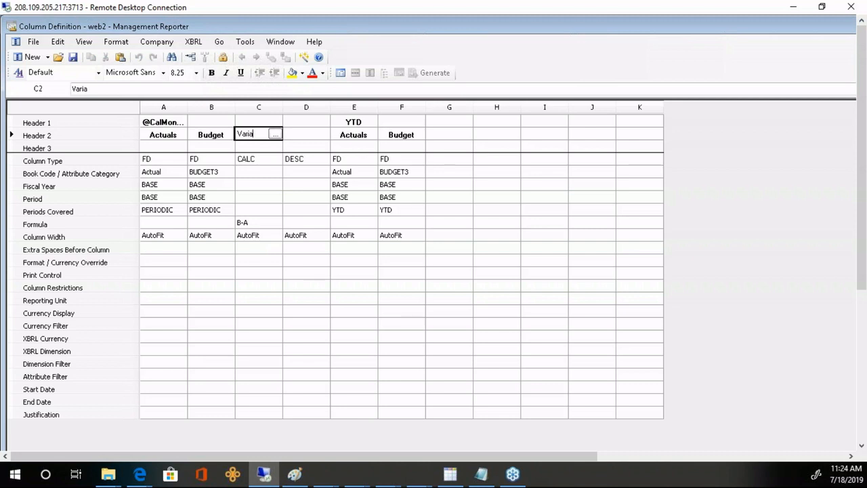
key("Return")
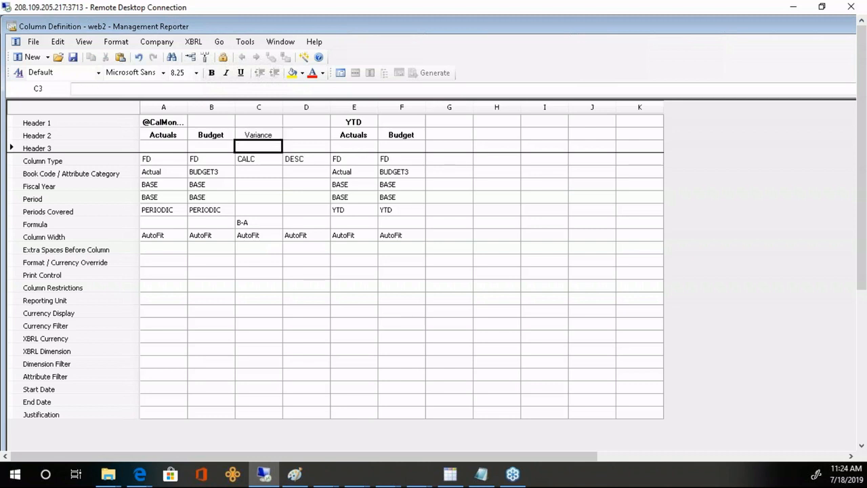
left_click(262, 135)
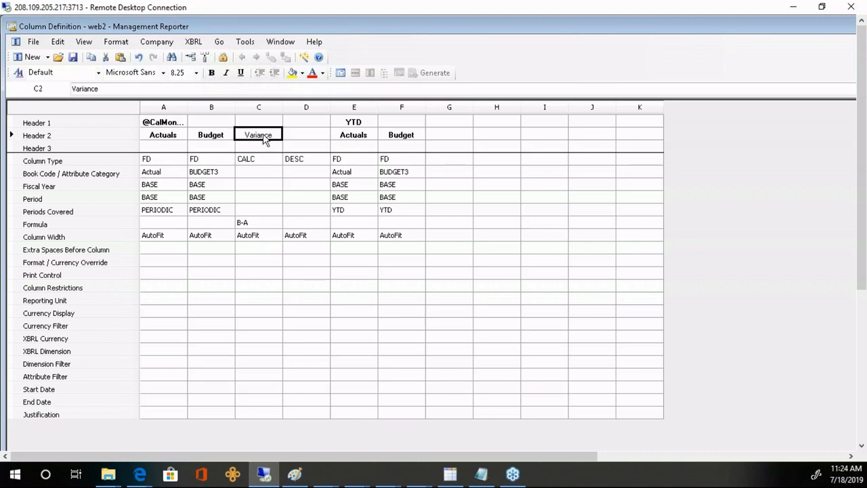
left_click(211, 73)
left_click(175, 126)
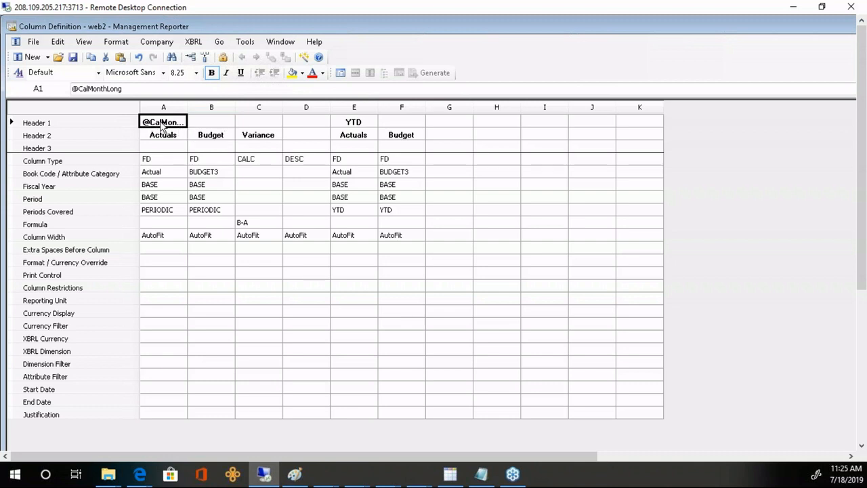
- Extend the month header in A1 to span columns A through C
double_click(166, 124)
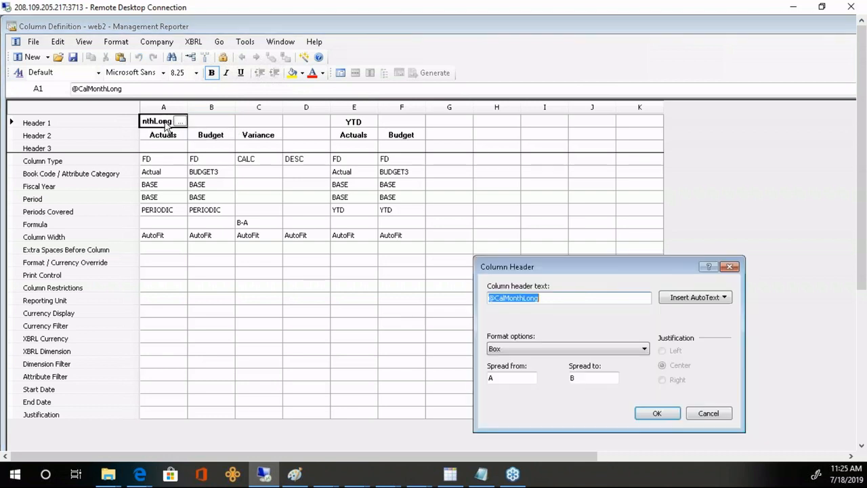
left_click(587, 381)
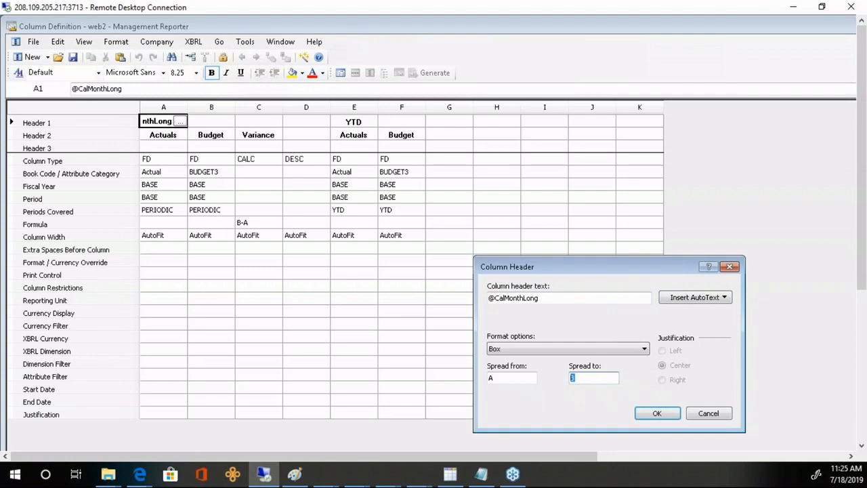
left_click(657, 414)
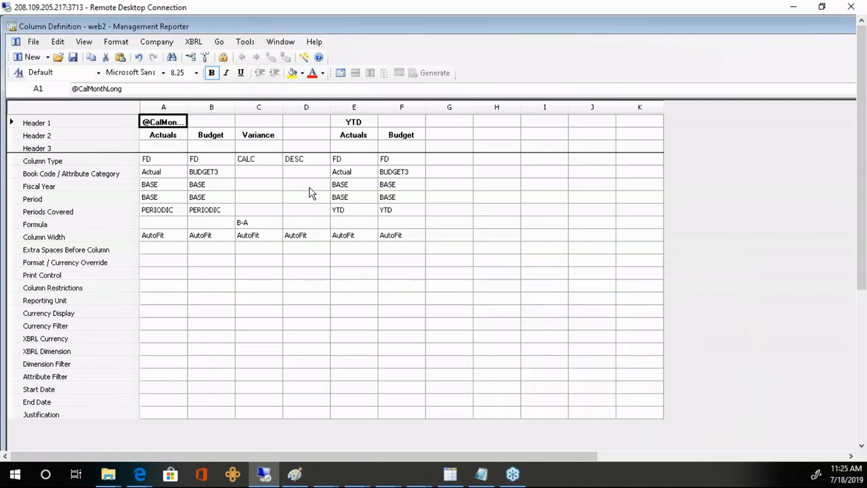
- Make column G a CALC column with formula F-E headed 'Variance'
left_click(460, 161)
left_click(460, 161)
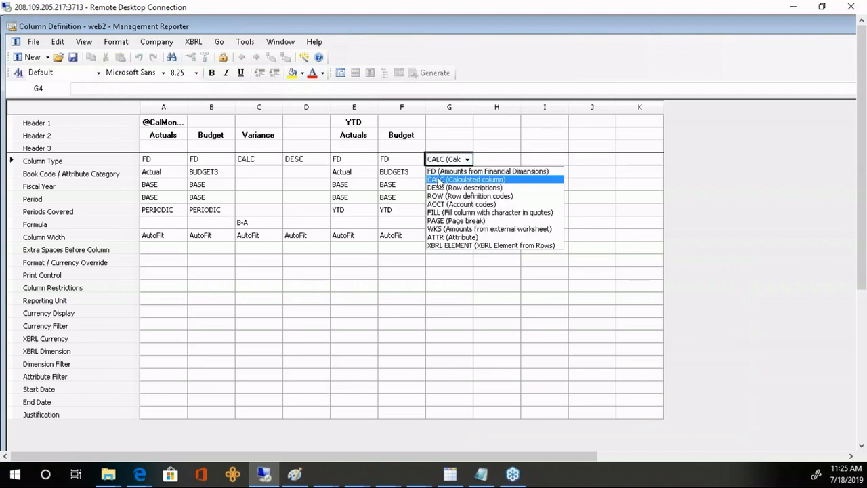
left_click(438, 180)
left_click(437, 223)
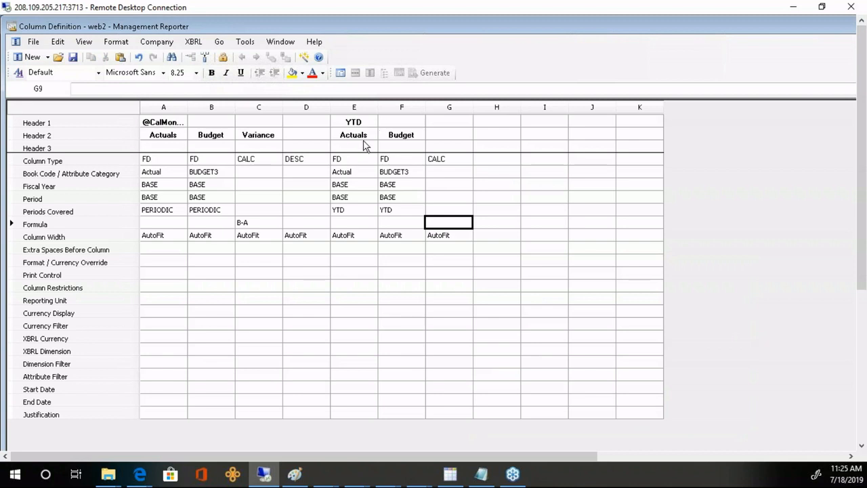
type("F-E")
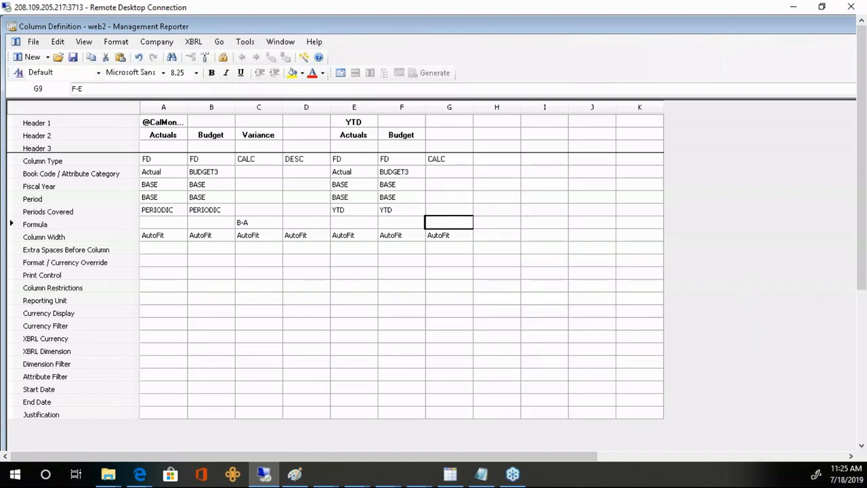
key("Return")
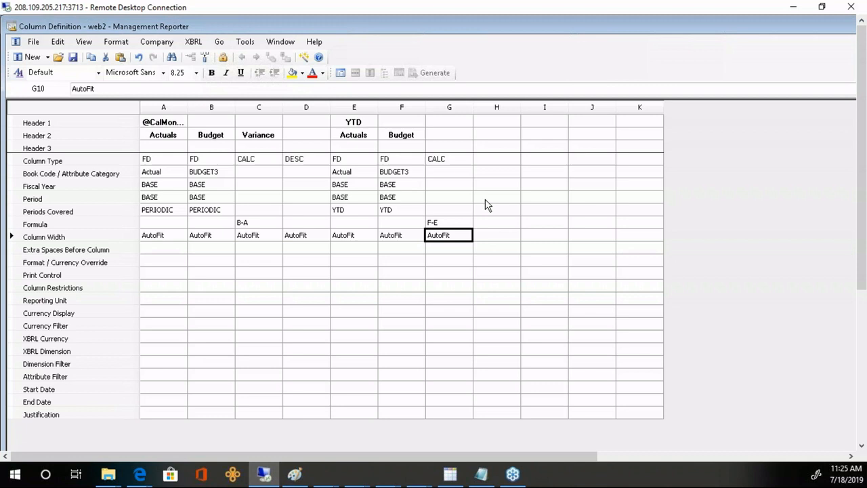
left_click(452, 135)
type("Variance")
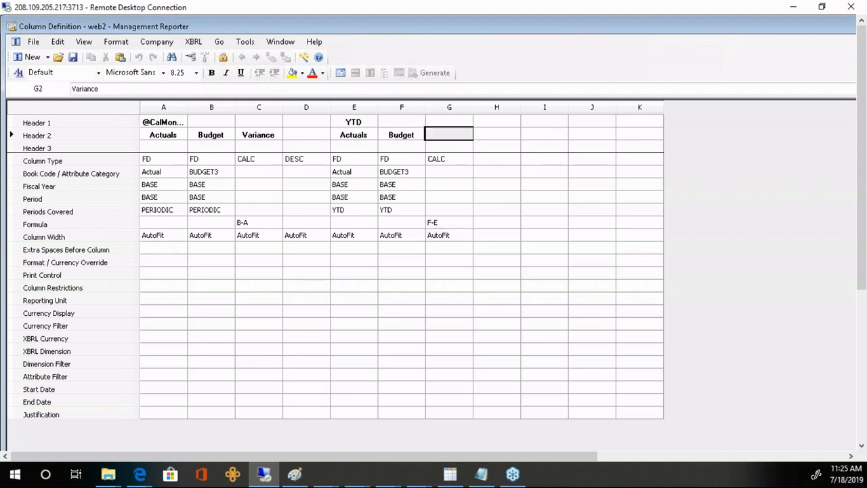
key("Return")
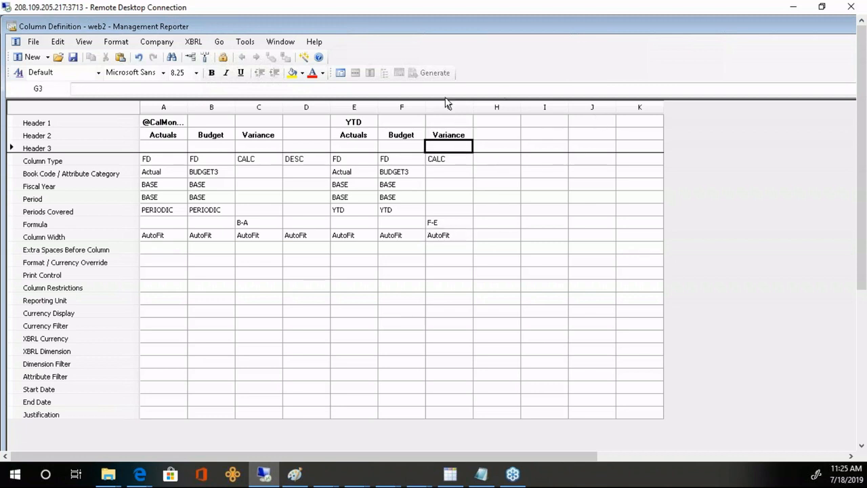
- Spread the YTD header through column G and save web2
left_click(359, 122)
left_click(369, 123)
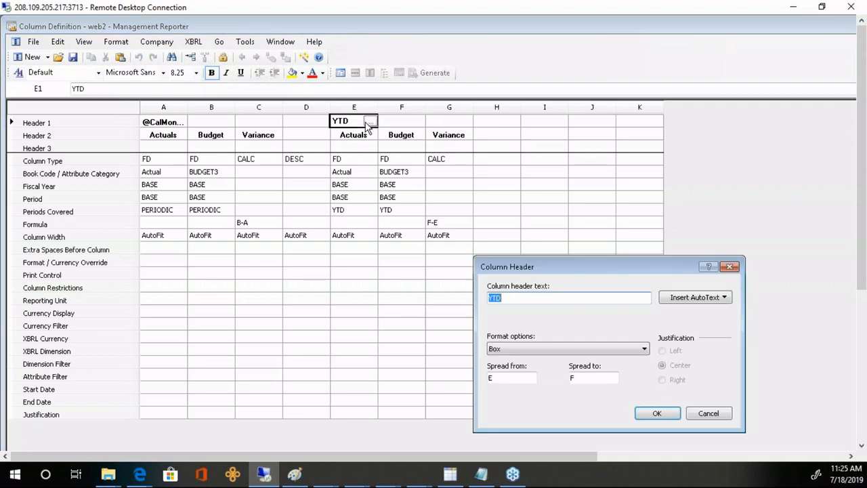
double_click(572, 377)
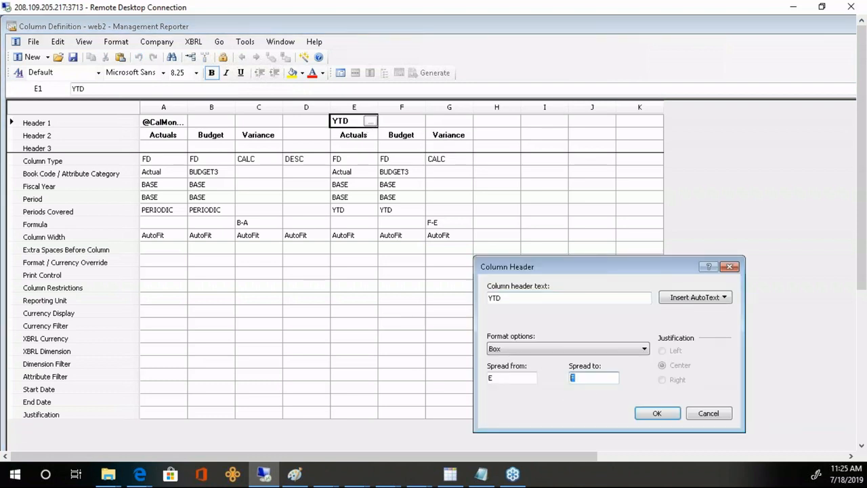
type("G")
left_click(663, 417)
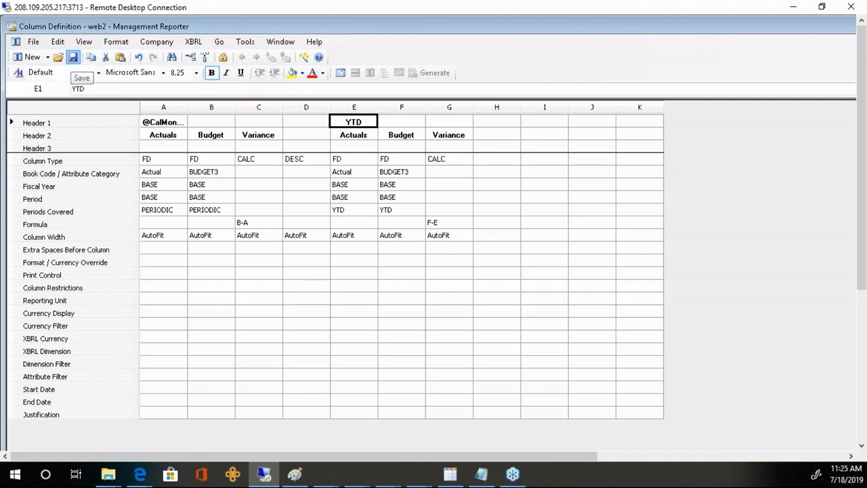
left_click(73, 56)
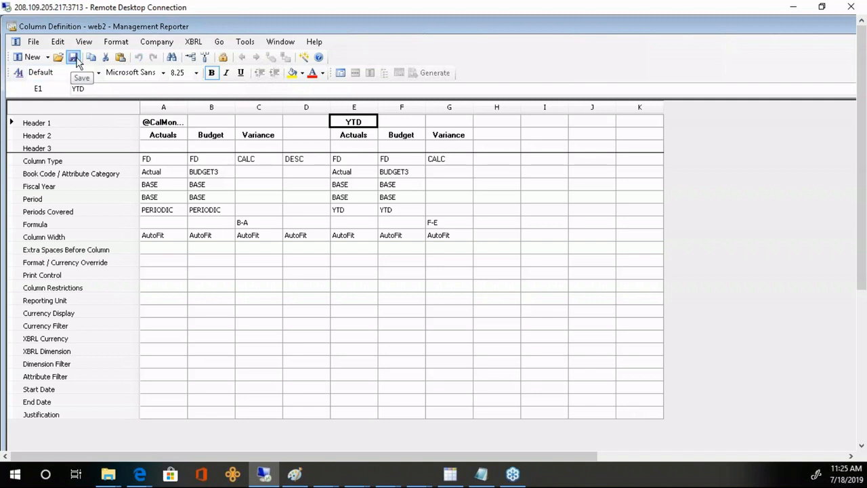
- Generate INCSTMT for the Sales unit, then select the January B-A variance formula in web2
left_click(340, 72)
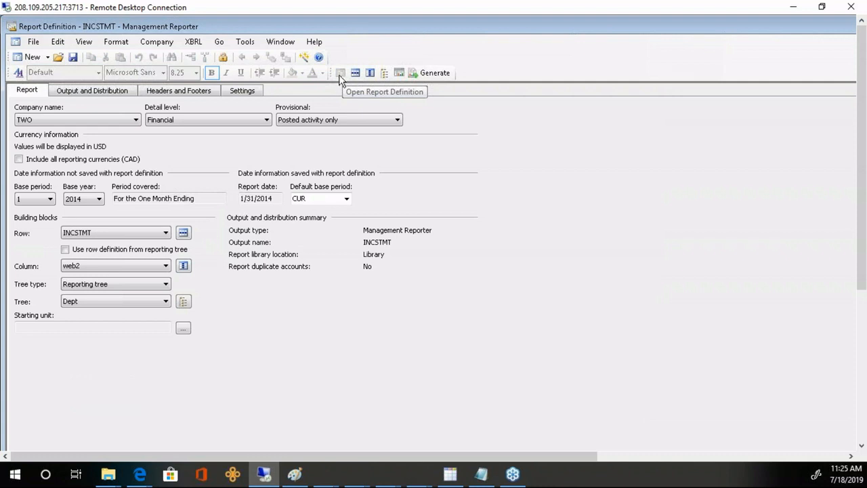
left_click(433, 73)
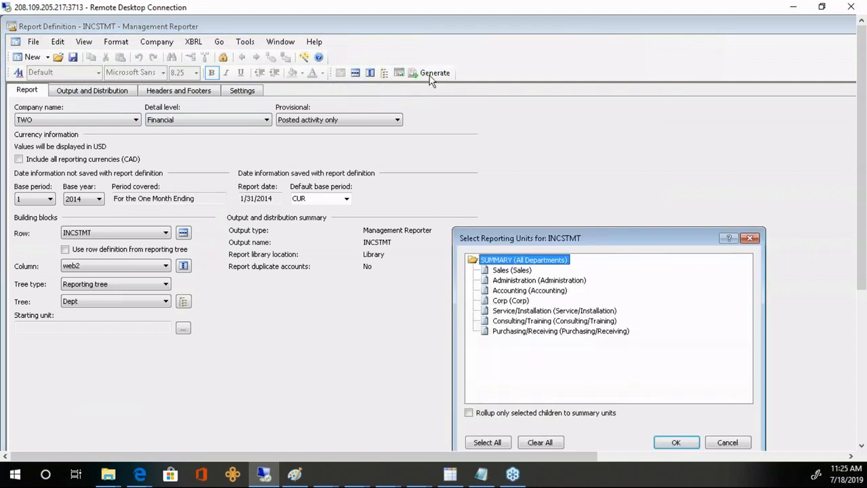
left_click(512, 269)
left_click(666, 443)
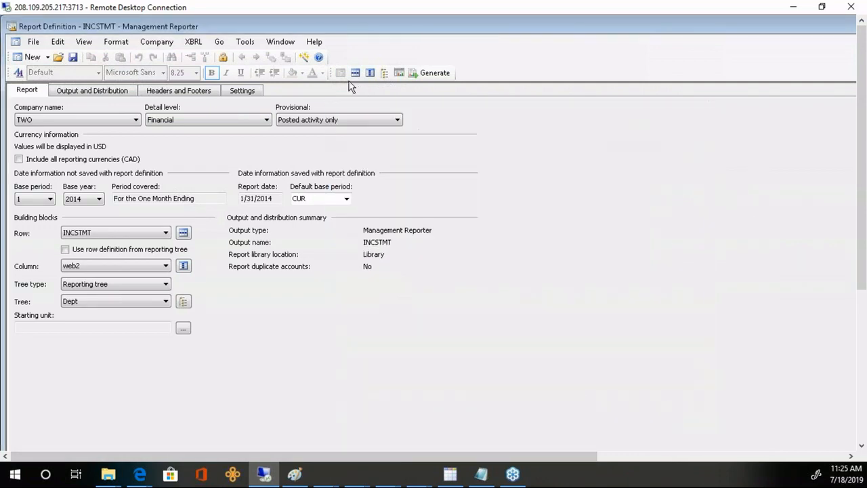
left_click(370, 73)
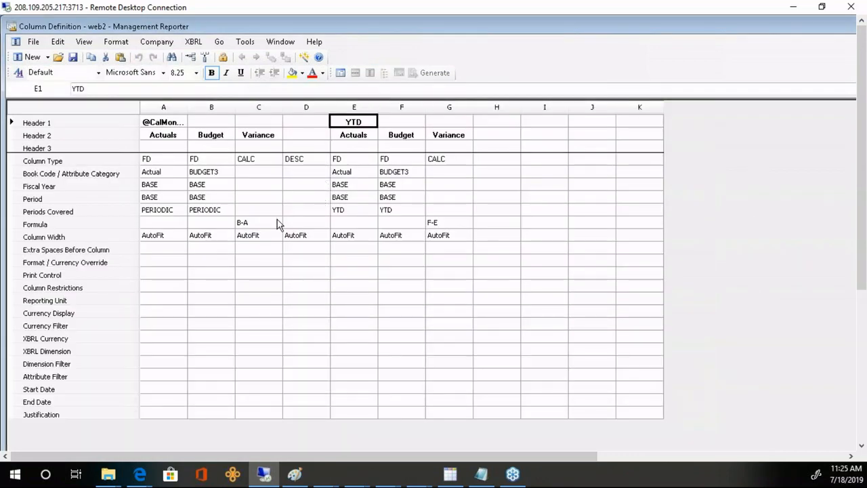
left_click(259, 225)
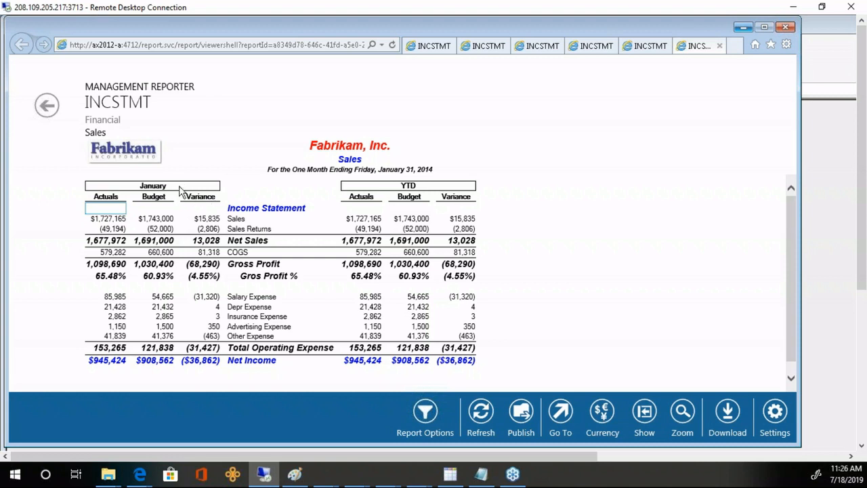
double_click(459, 197)
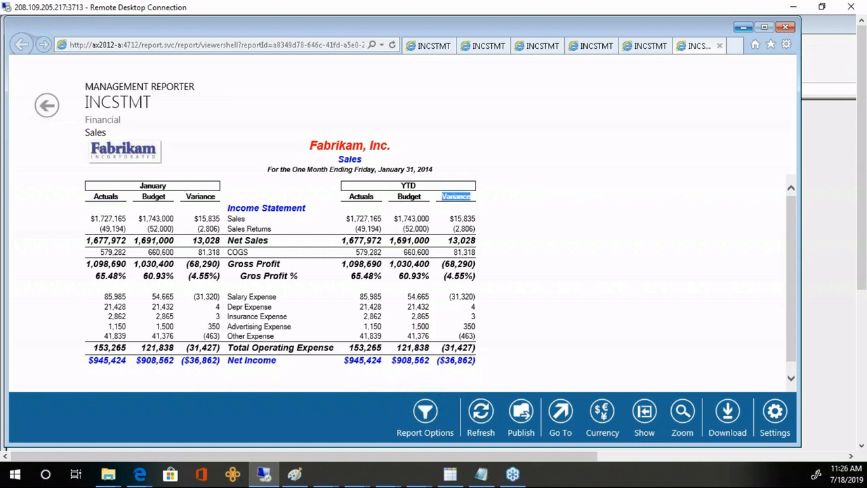
left_click(423, 190)
left_click(207, 300)
- Close the five extra INCSTMT report tabs and bring back the web2 column definition
left_click(449, 47)
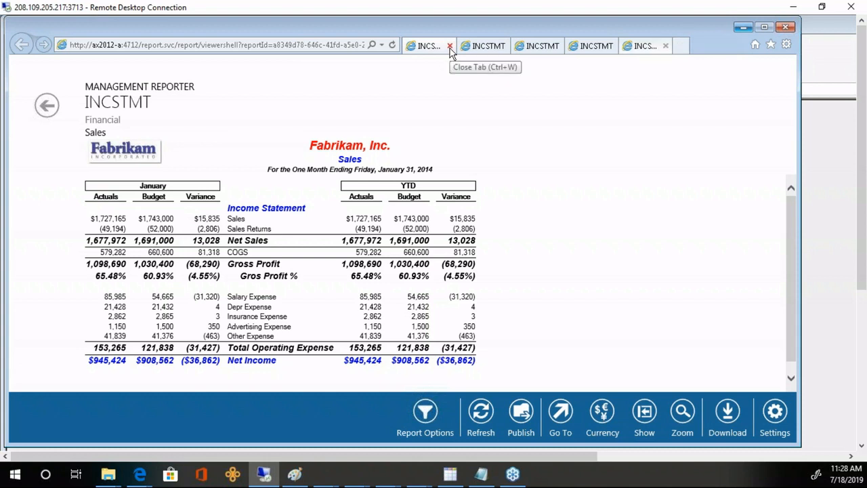
left_click(449, 47)
left_click(449, 47)
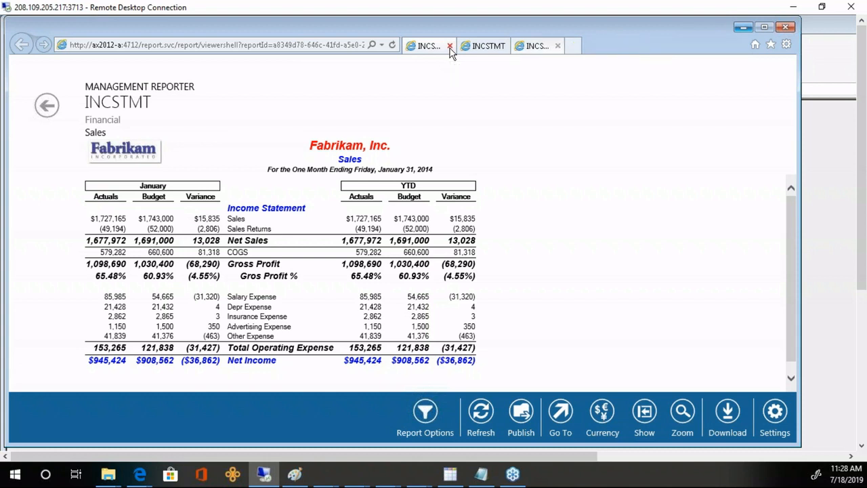
left_click(450, 47)
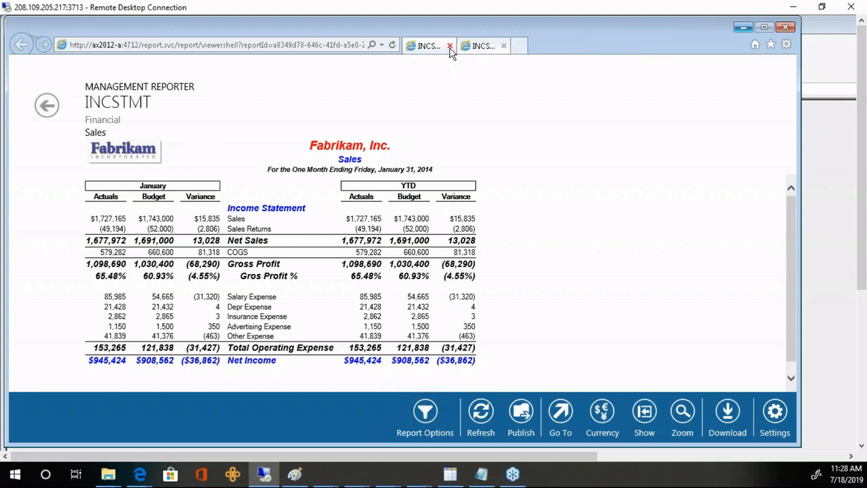
left_click(450, 46)
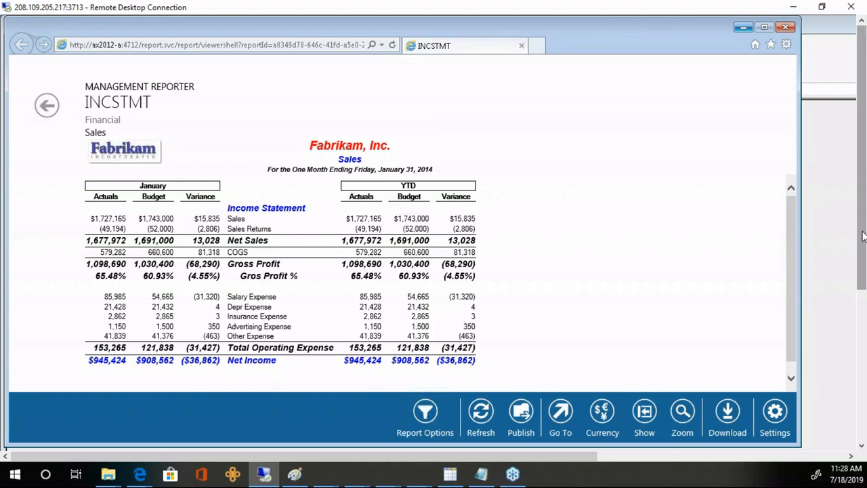
left_click(839, 237)
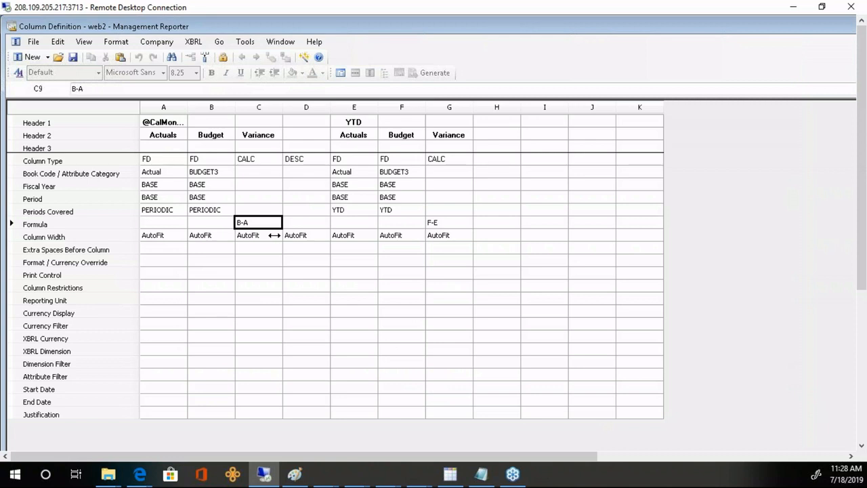
- Set the XCR print control on monthly Variance column C
left_click(258, 107)
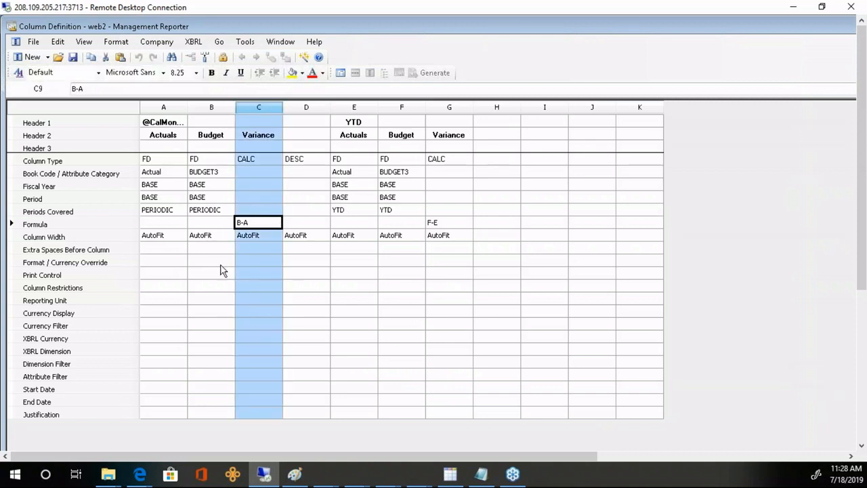
left_click(89, 274)
double_click(264, 277)
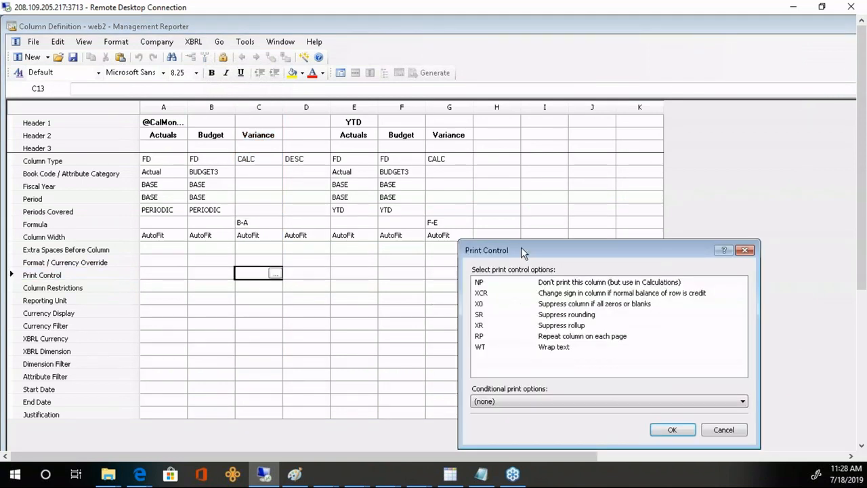
left_click_drag(520, 246, 394, 142)
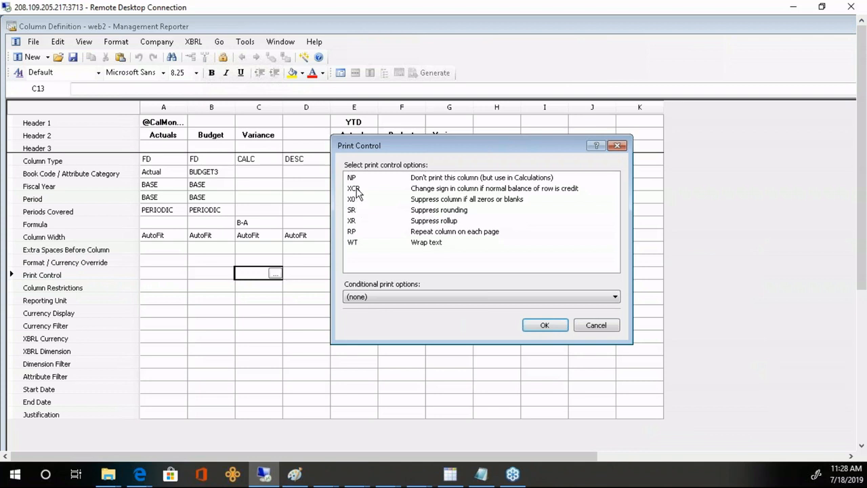
left_click(358, 189)
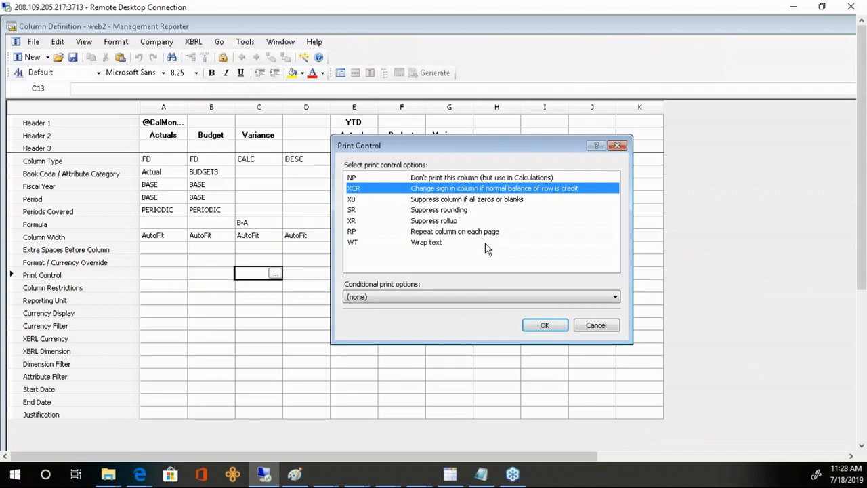
left_click(544, 325)
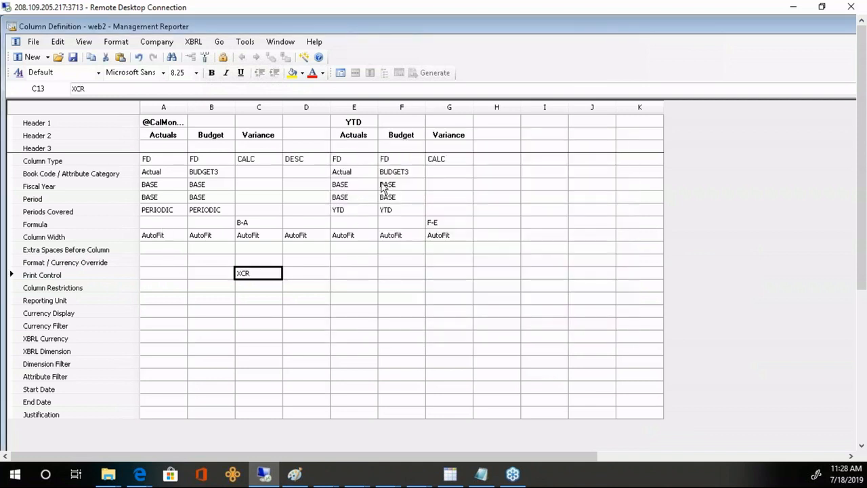
- Set XCR on YTD Variance column G and save the web2 column definition
double_click(455, 278)
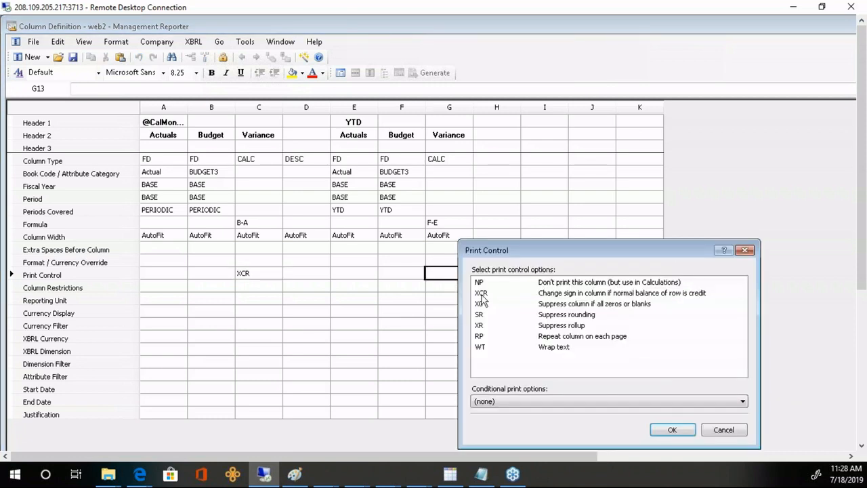
left_click(482, 295)
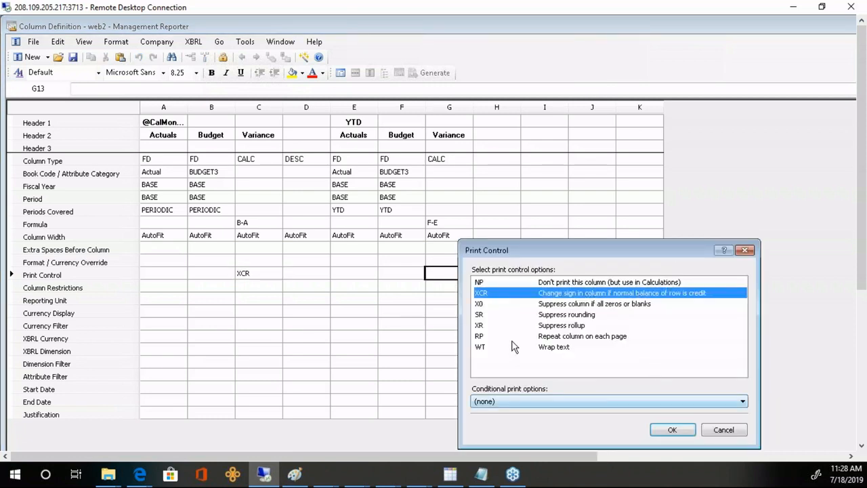
left_click(669, 430)
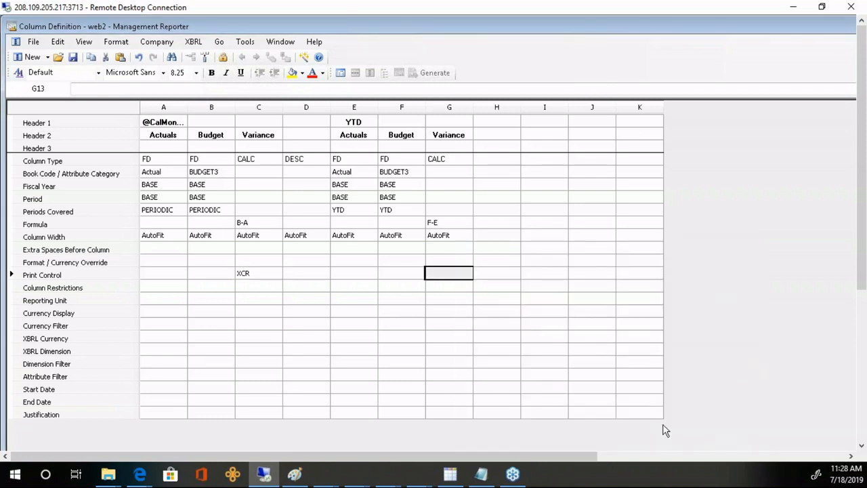
left_click(73, 59)
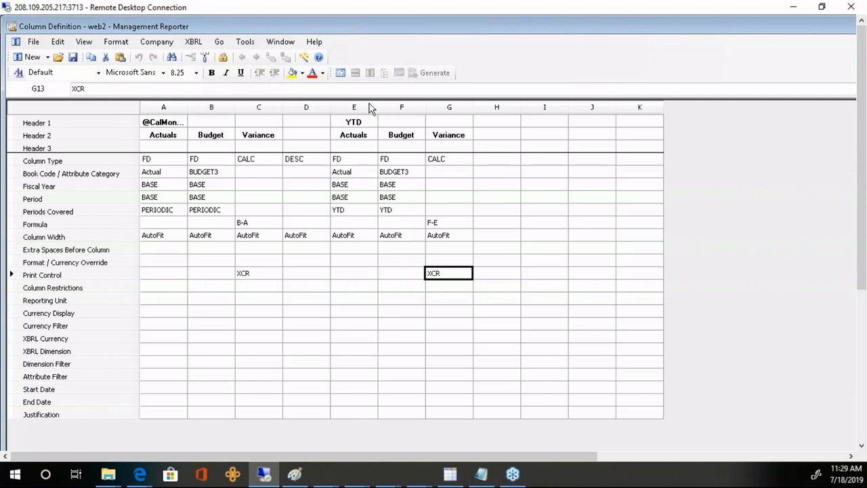
- In the INCSTMT row definition, give Net Sales, Gross Profit and gross profit % normal balance C
left_click(341, 72)
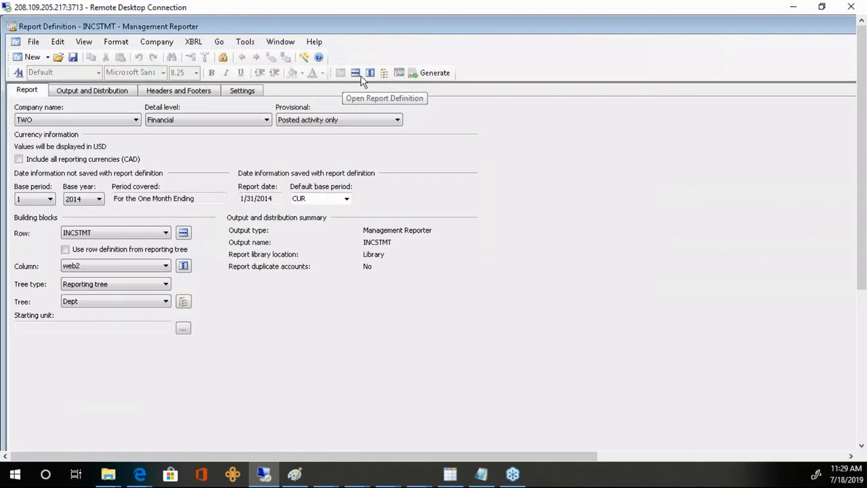
left_click(355, 72)
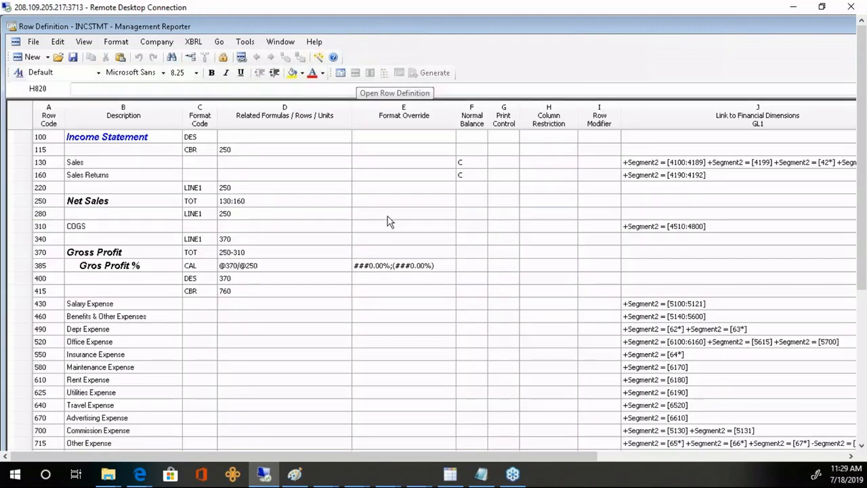
left_click(470, 164)
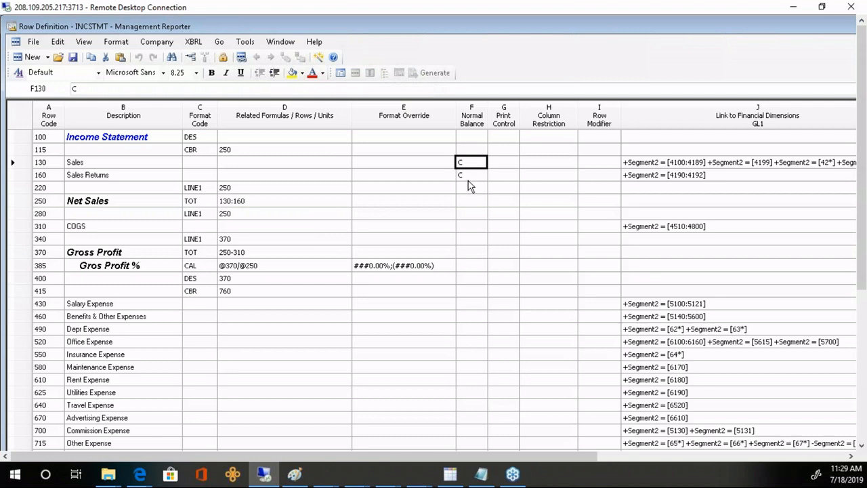
left_click(470, 177)
left_click(474, 204)
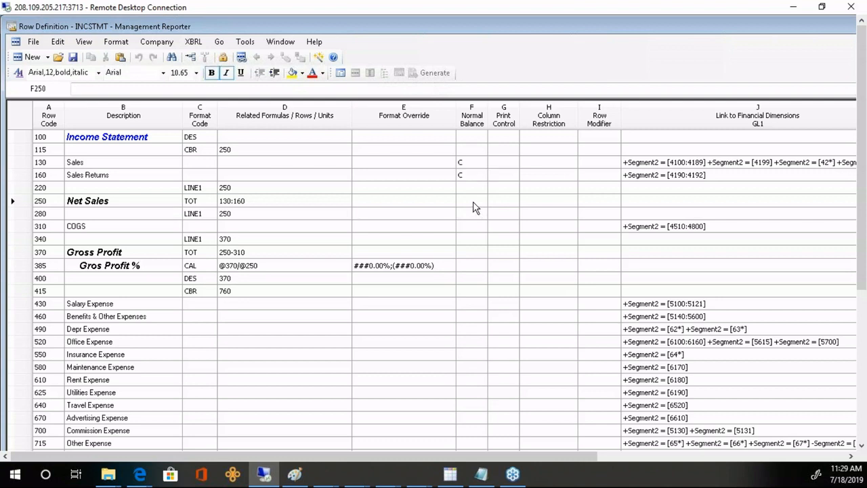
type("c")
left_click(469, 253)
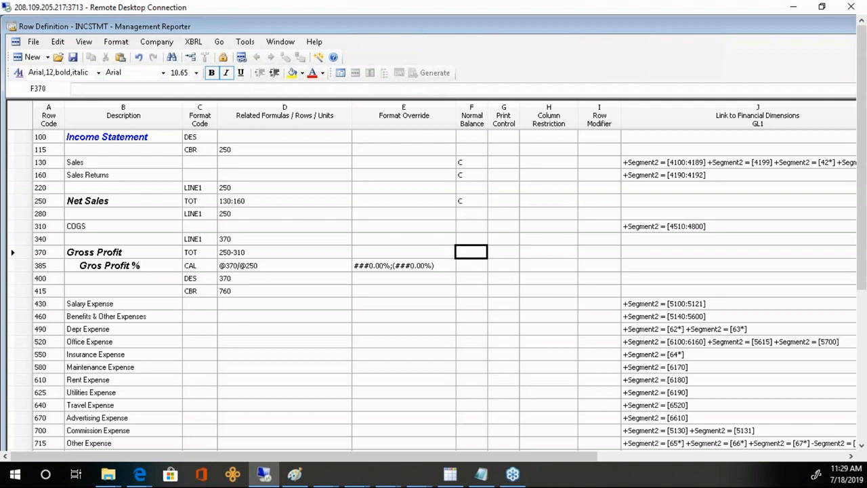
type("c")
left_click(474, 265)
type("c")
left_click(474, 292)
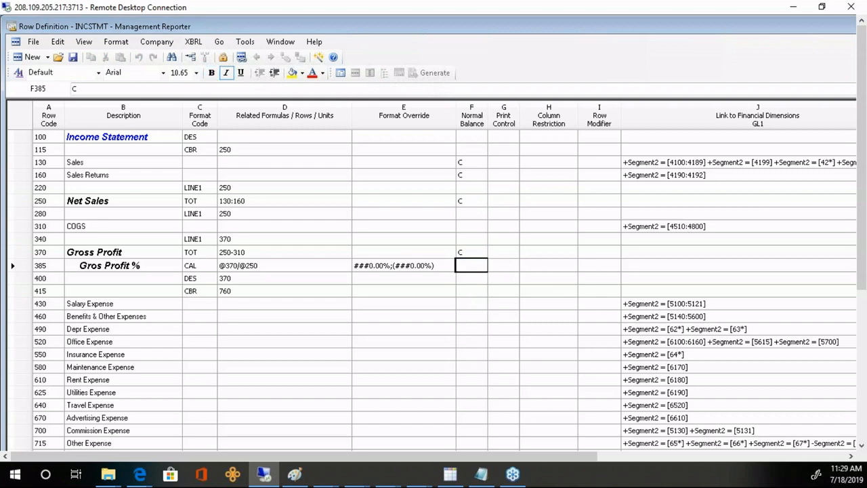
- Give the Net Income row 820 normal balance C and save the row definition
key("Page_Down")
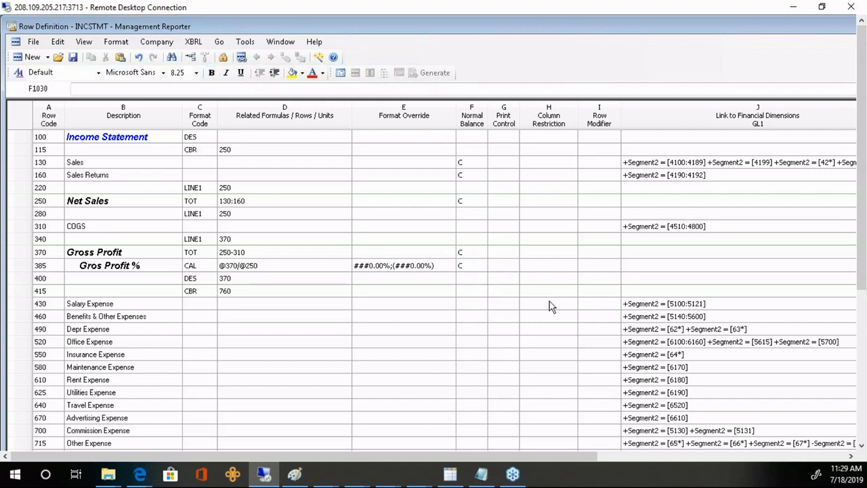
left_click_drag(863, 180, 863, 328)
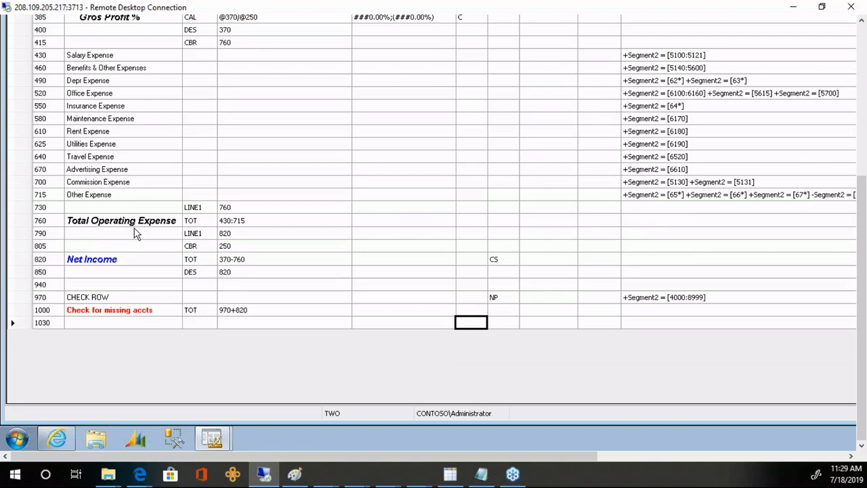
left_click(41, 263)
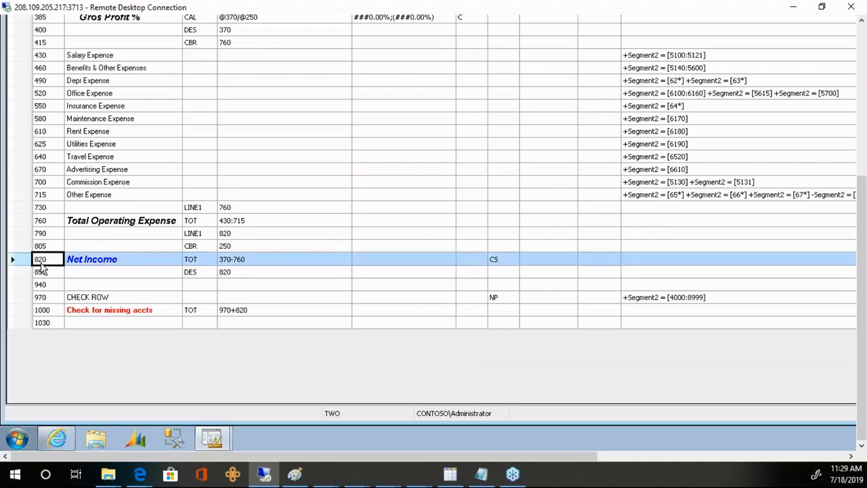
left_click(473, 263)
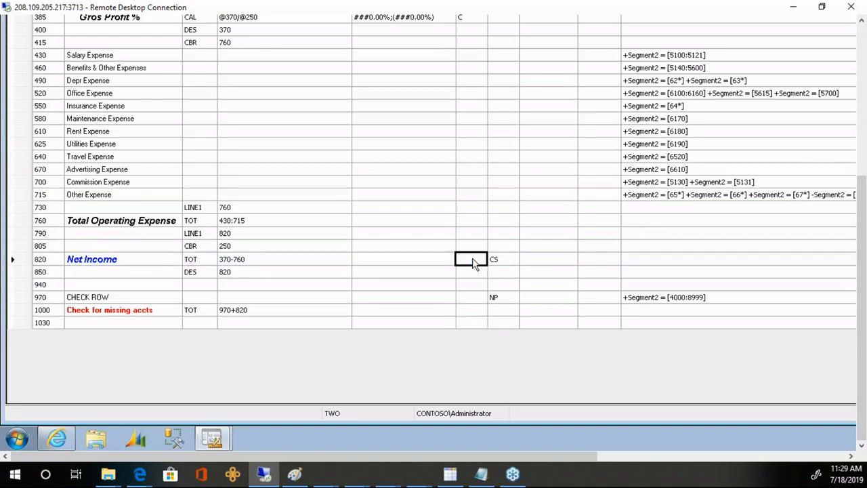
type("C")
key("Tab")
left_click(862, 37)
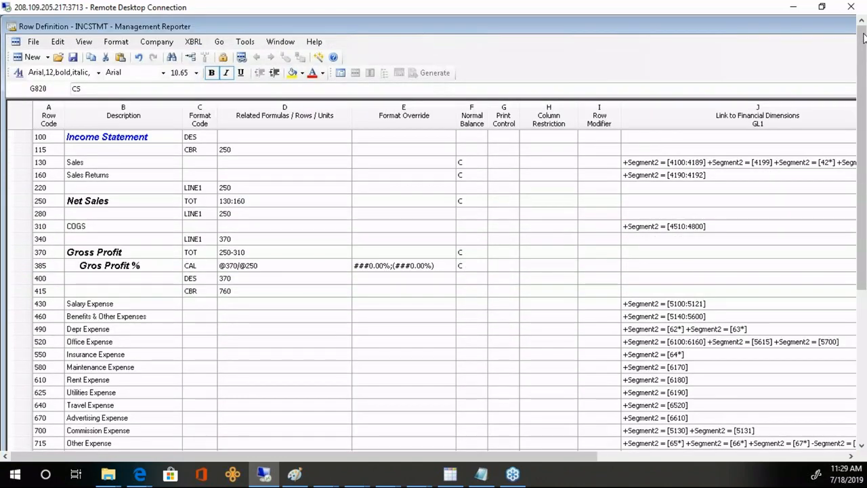
left_click(73, 57)
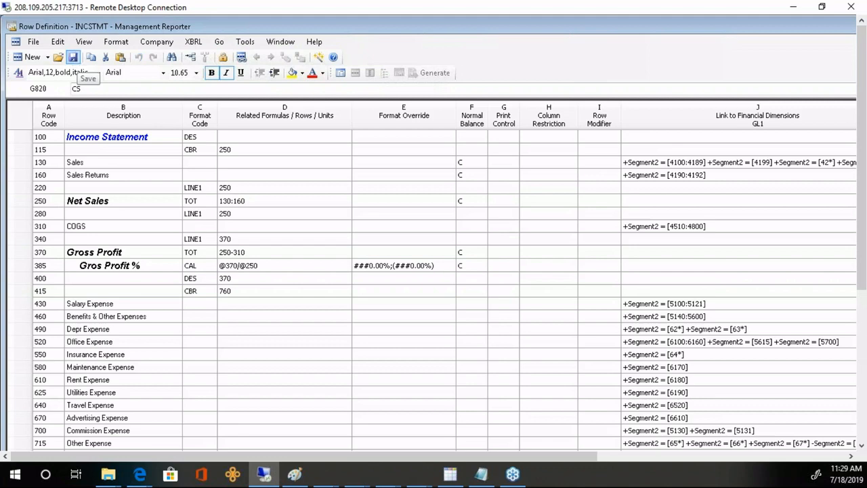
- Generate the INCSTMT report from its definition for the Sales (Sales) reporting unit
left_click(340, 72)
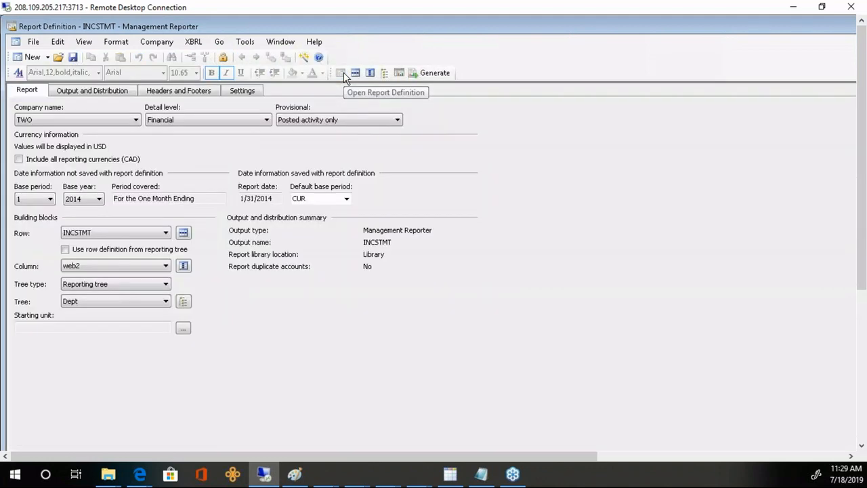
left_click(437, 73)
left_click(501, 270)
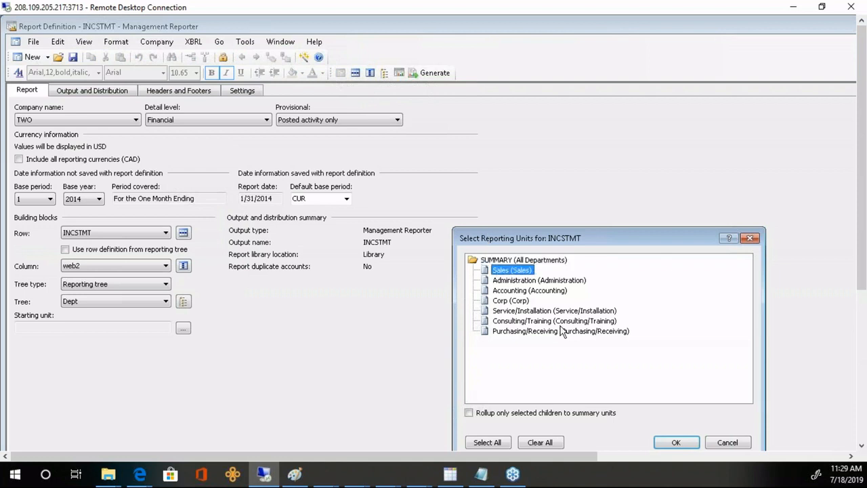
left_click(675, 442)
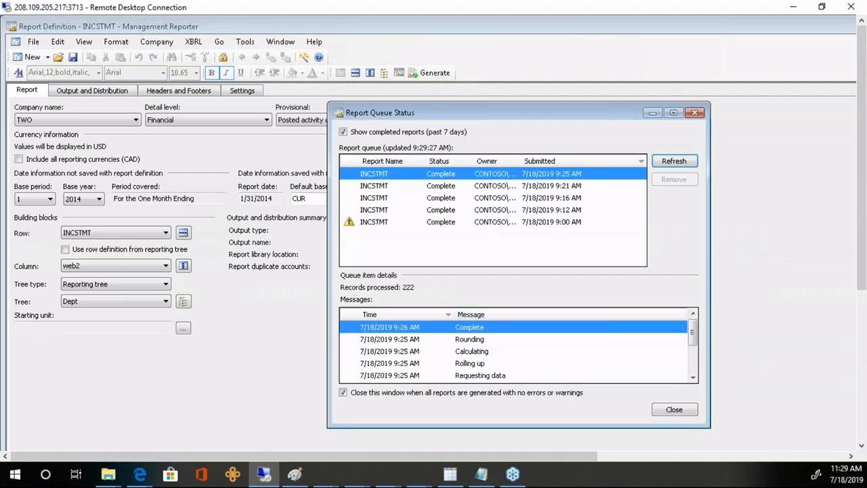
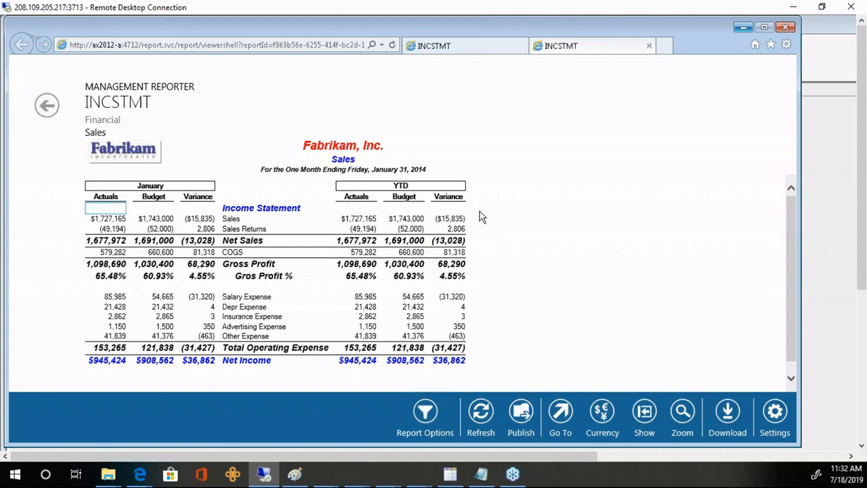
- Close the duplicate INCSTMT viewer tab and bring the INCSTMT report definition window forward
left_click(483, 45)
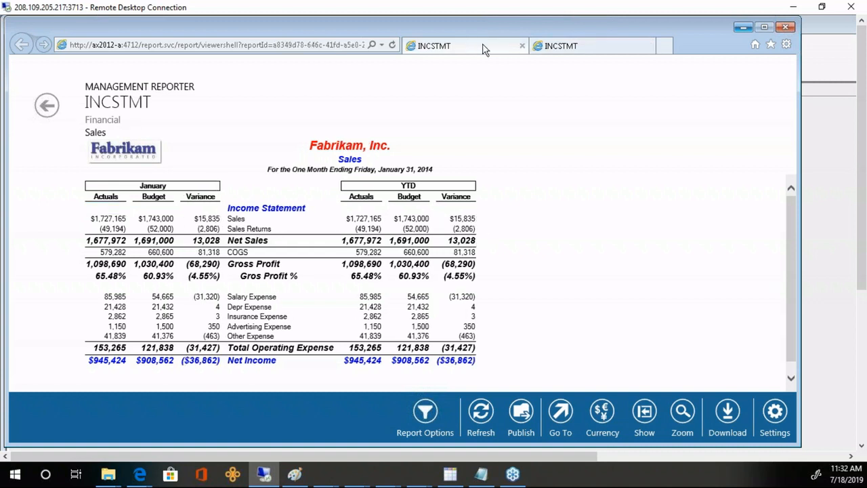
left_click(521, 46)
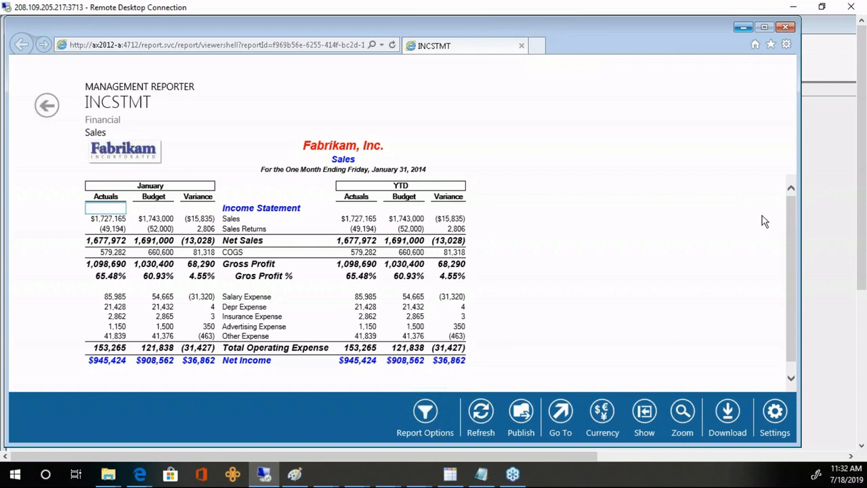
left_click(839, 217)
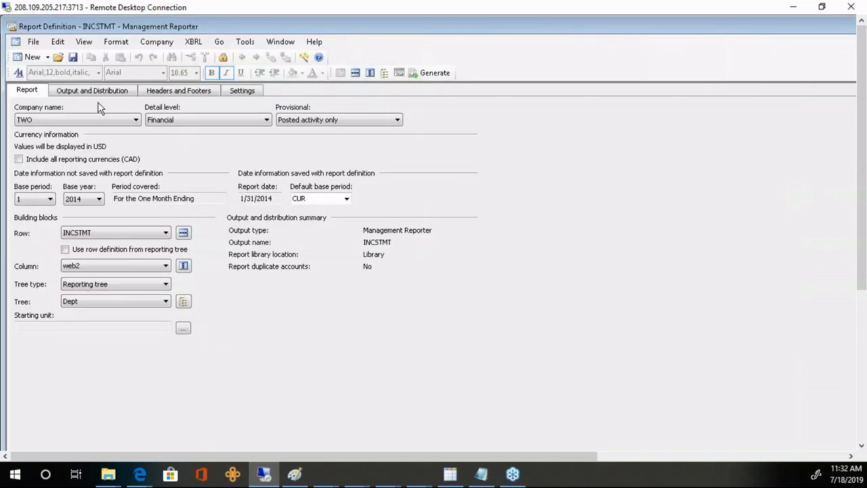
- Create a new column definition with column A as DESC and columns B, C and D as FD
left_click(48, 57)
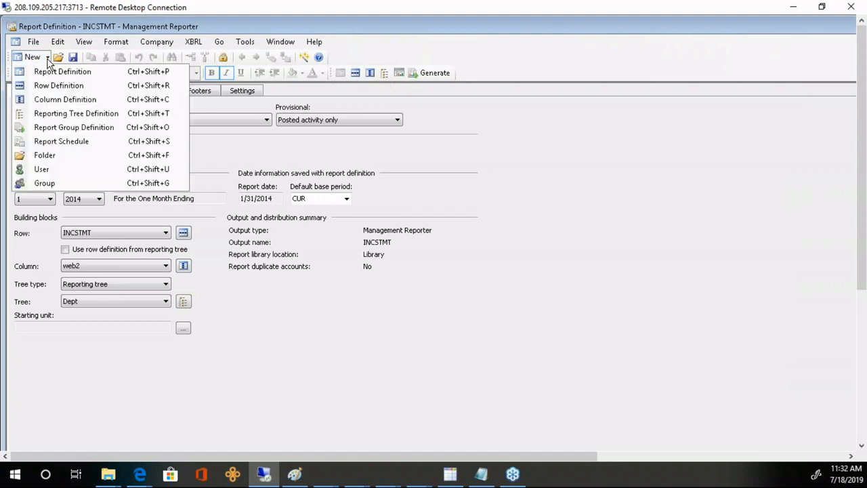
left_click(64, 100)
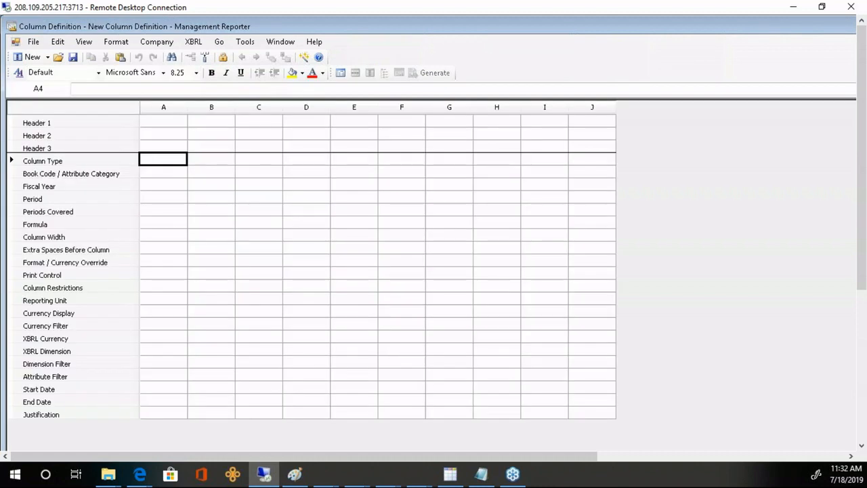
left_click(164, 161)
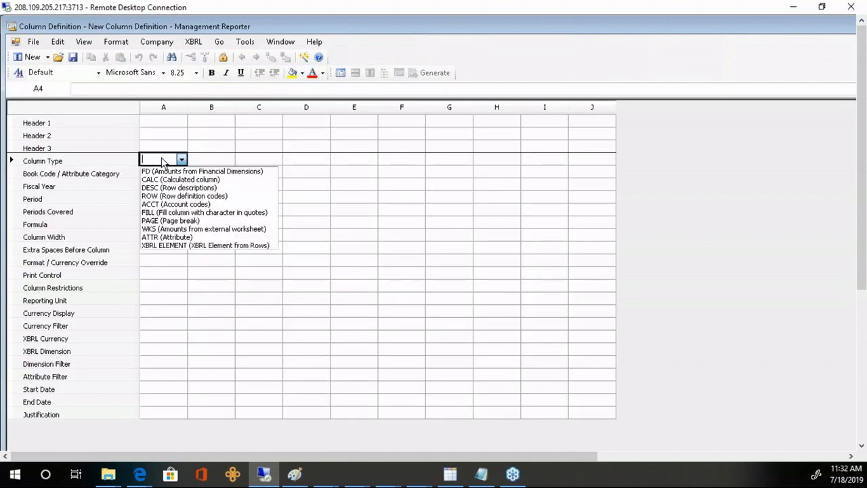
left_click(163, 189)
left_click(207, 160)
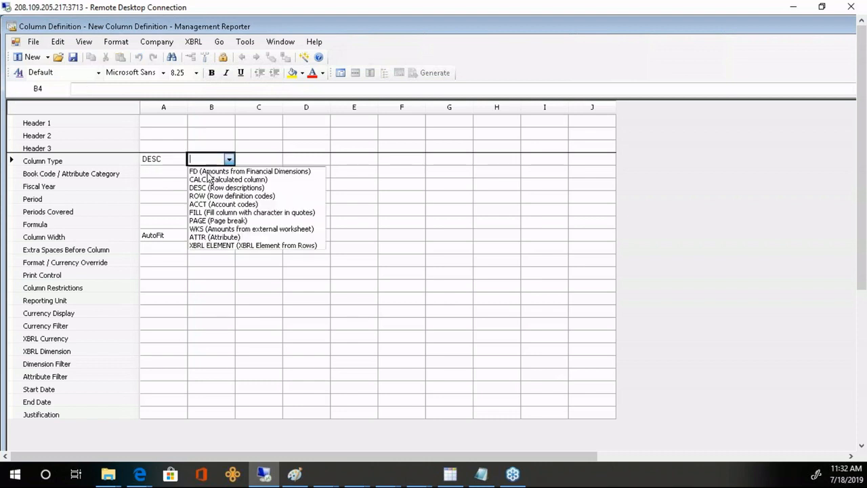
left_click(210, 171)
left_click(255, 163)
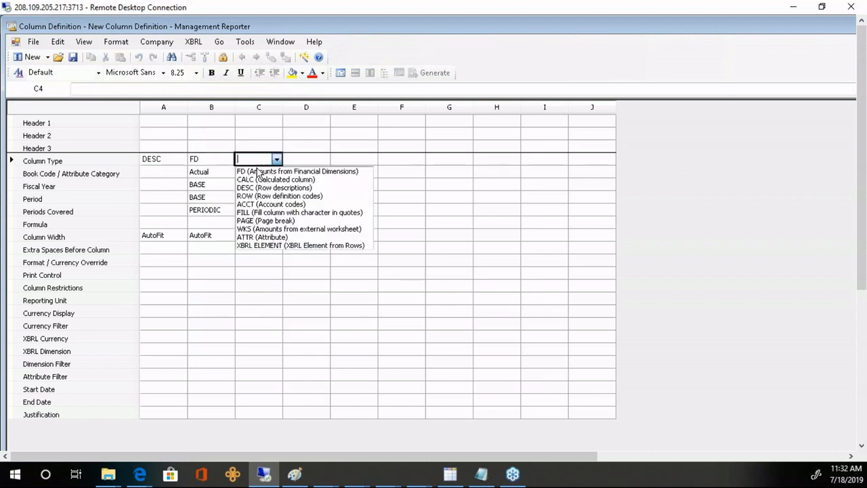
left_click(257, 170)
left_click(305, 168)
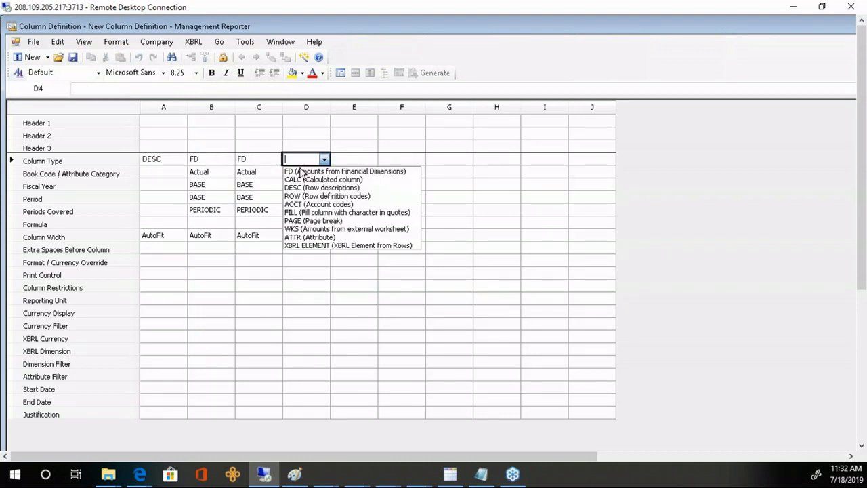
left_click(309, 168)
- Make column E a CALC column with the formula B:D
left_click(360, 164)
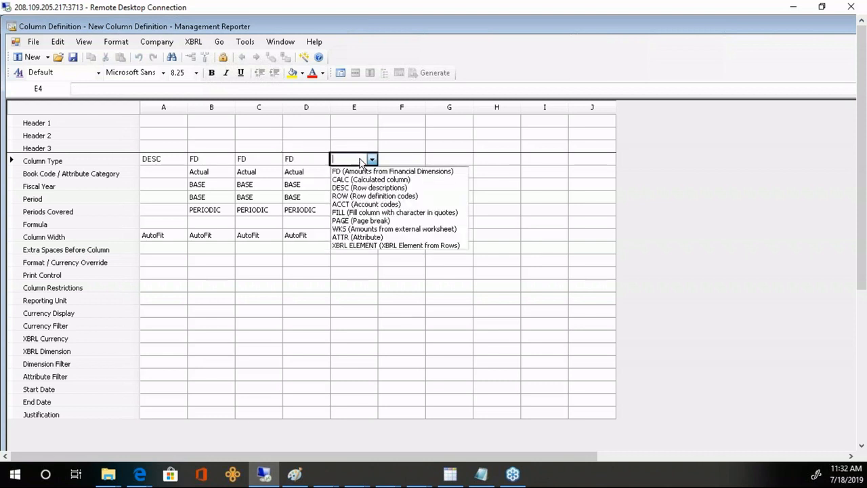
left_click(360, 180)
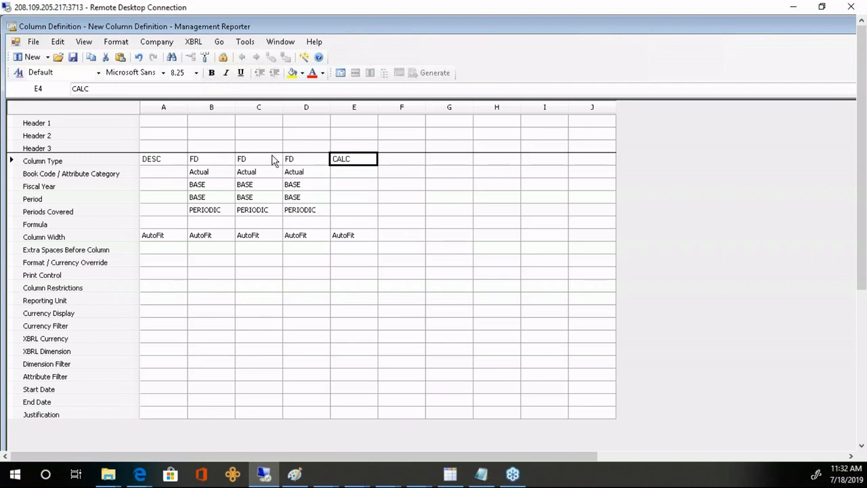
left_click(349, 226)
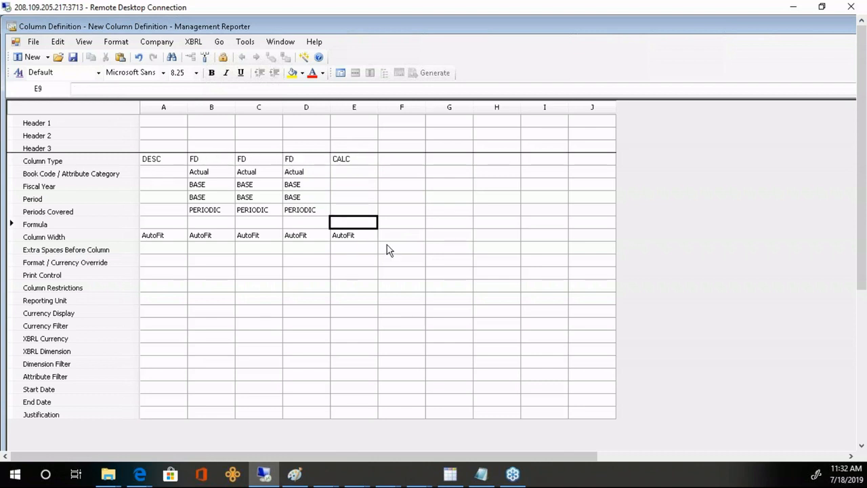
type("B:")
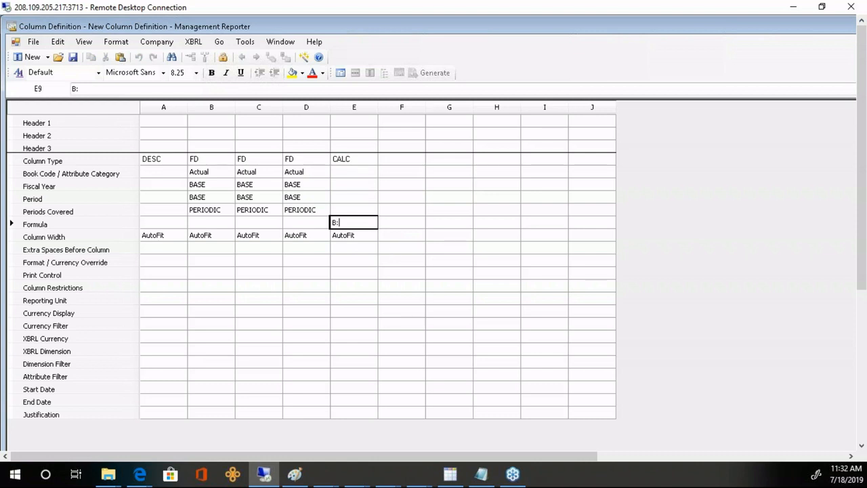
type("D")
key("Return")
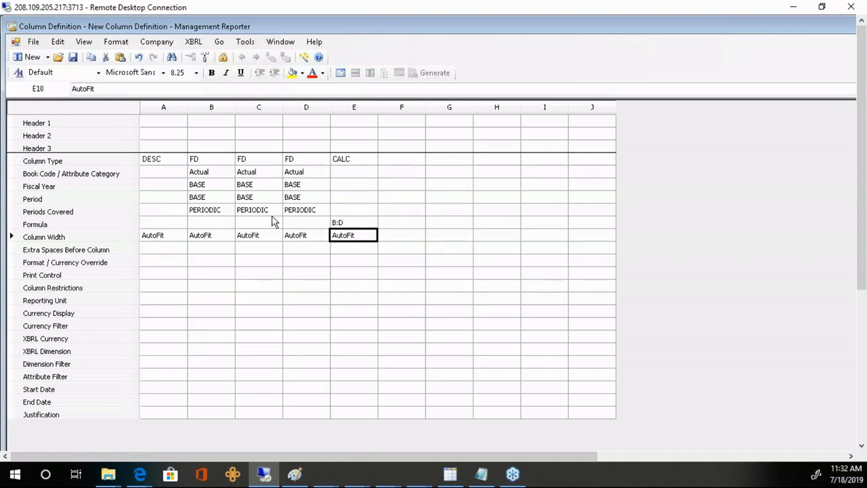
left_click(218, 248)
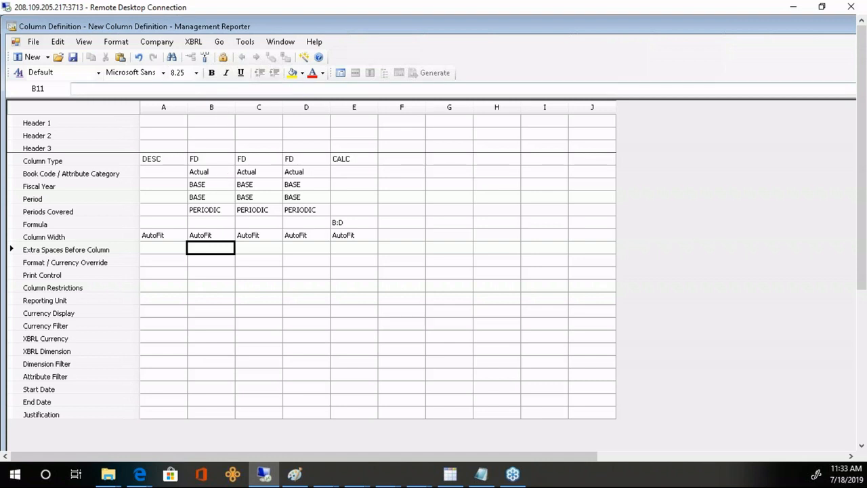
left_click(216, 108)
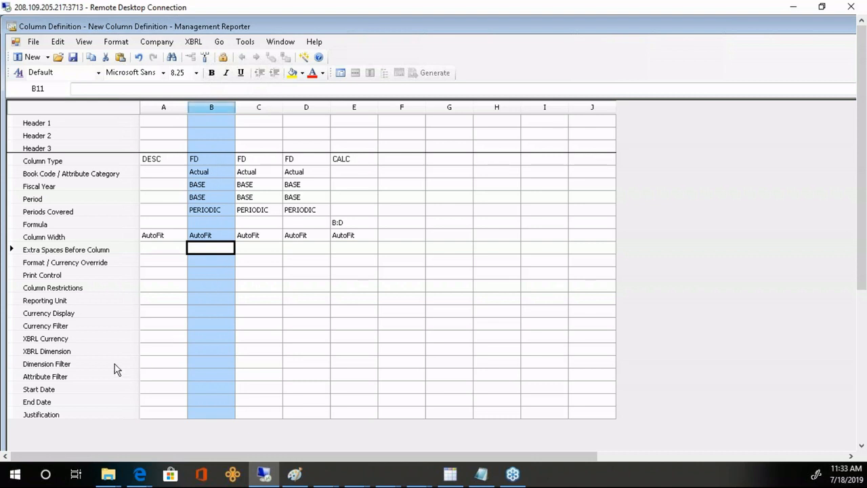
- Give column B the dimension filter Segment1 = [000] and widen column B to show it
left_click(214, 362)
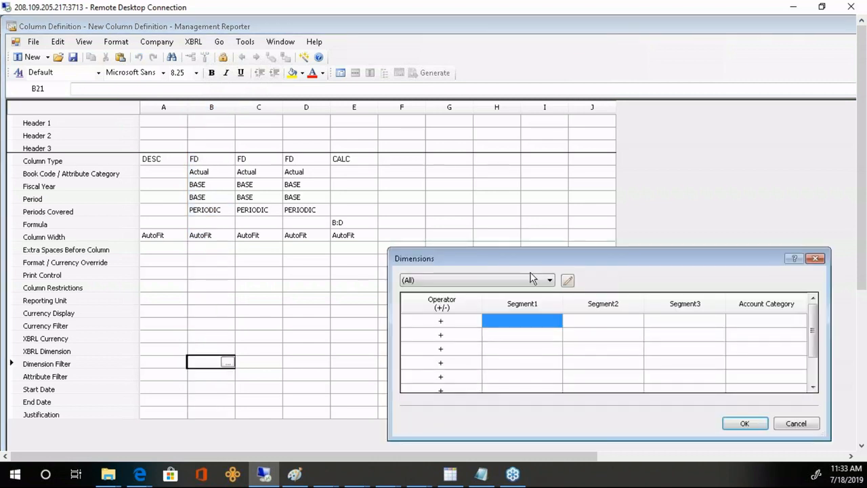
left_click_drag(547, 264, 409, 237)
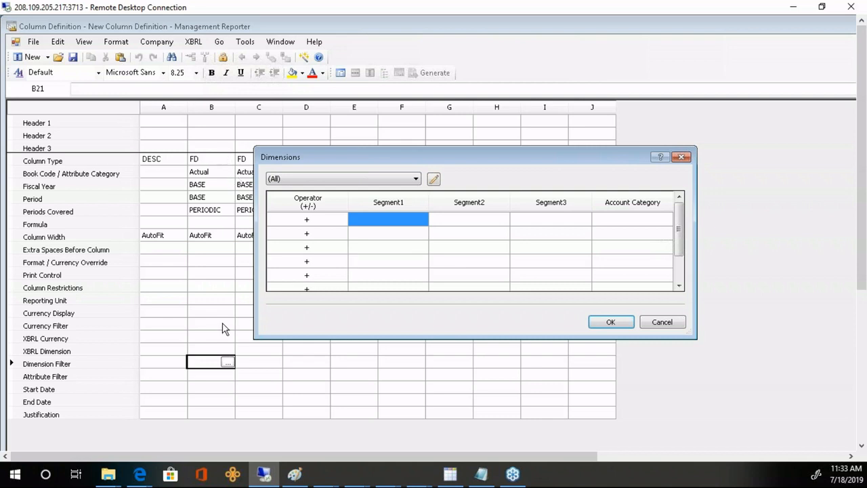
double_click(387, 226)
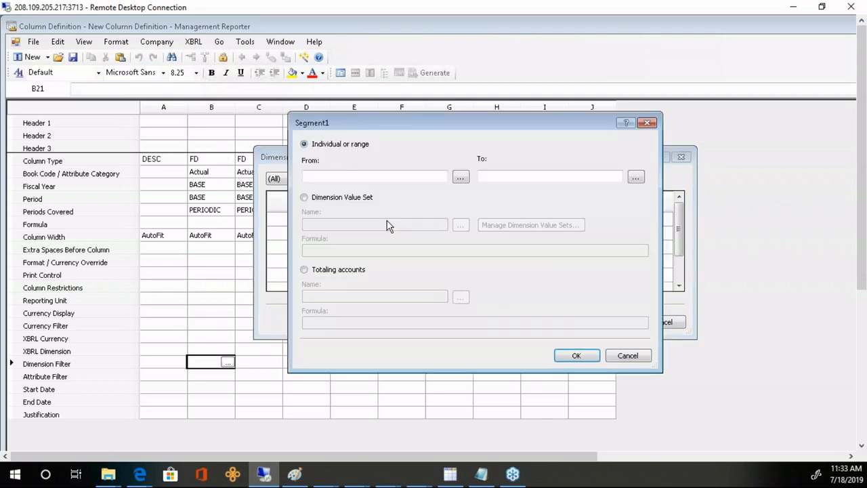
left_click(458, 176)
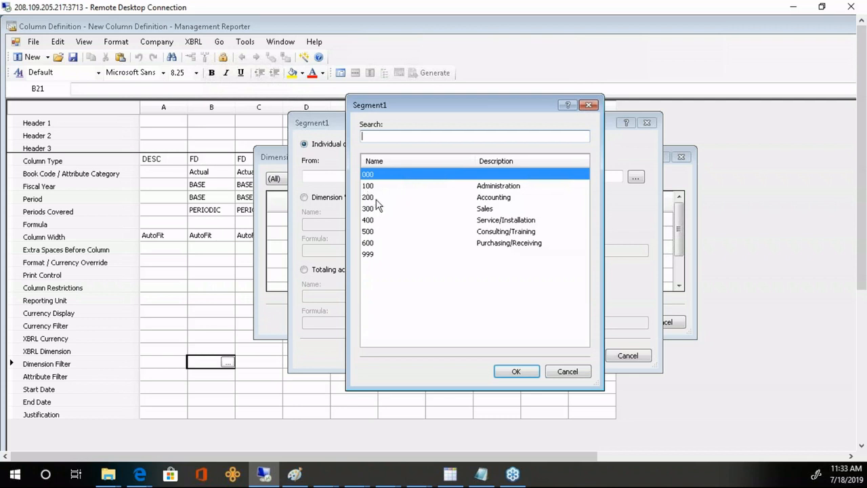
left_click(516, 371)
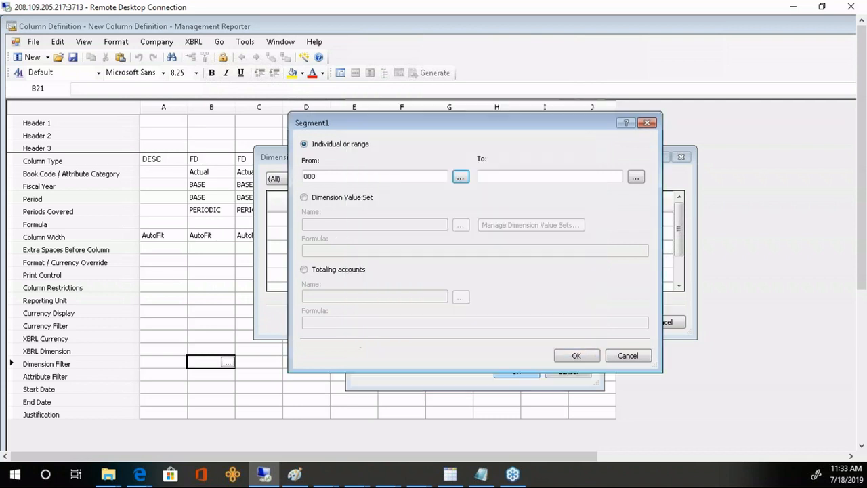
left_click(569, 357)
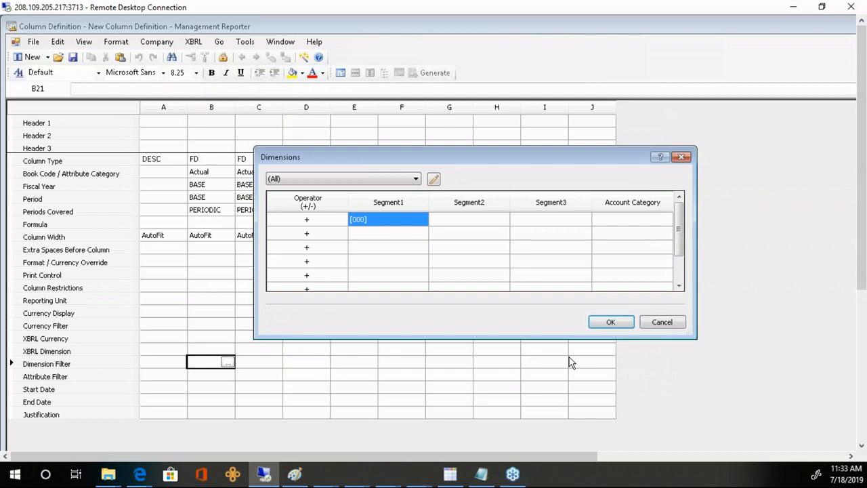
left_click(606, 321)
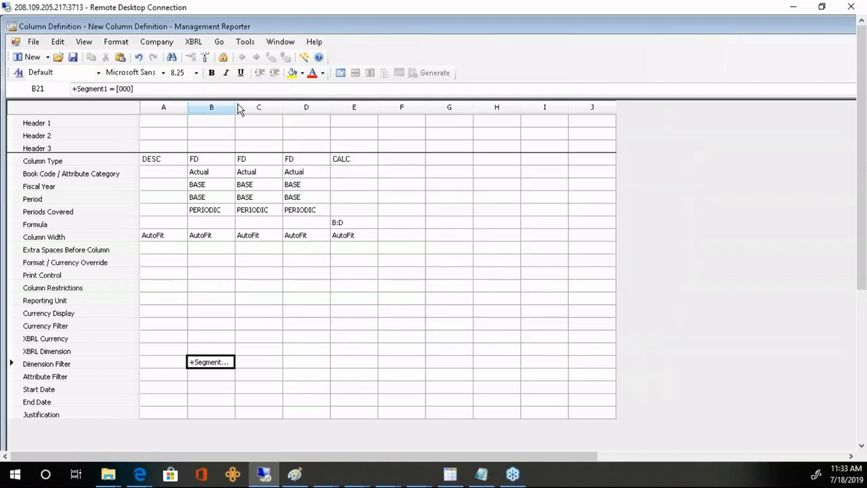
left_click_drag(235, 106, 266, 106)
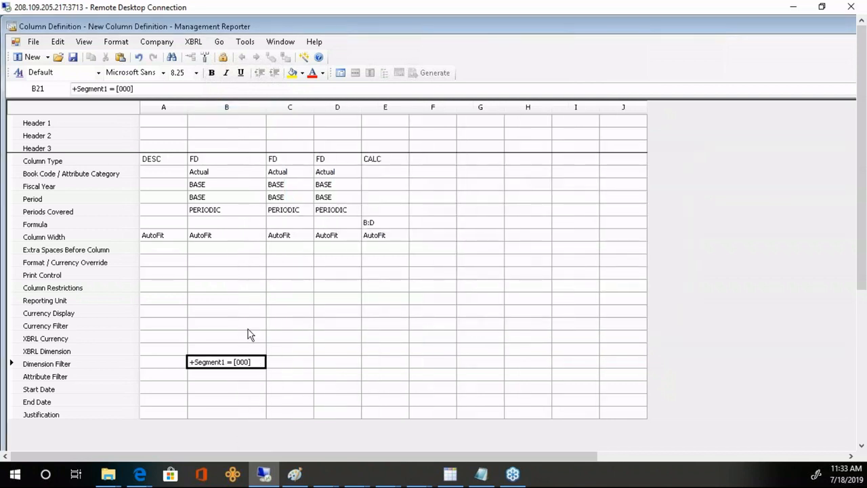
left_click(279, 369)
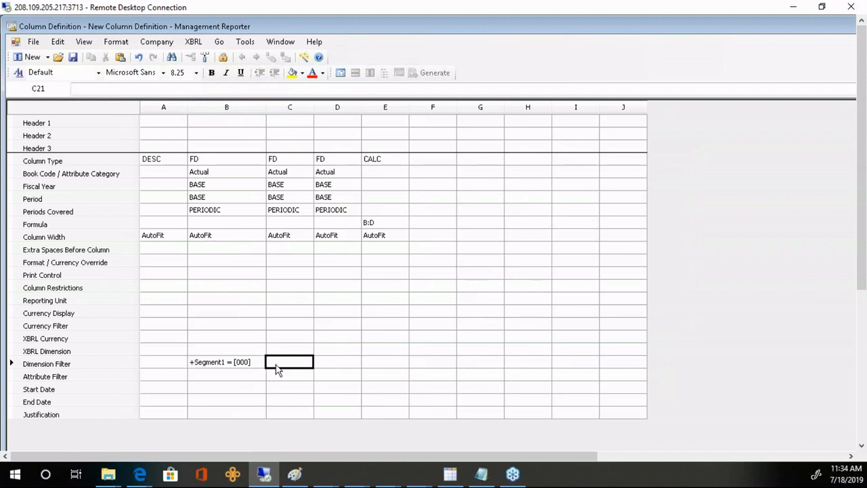
- Give column C the dimension filter Segment1 = [100] (Administration) and widen column C
left_click(237, 368)
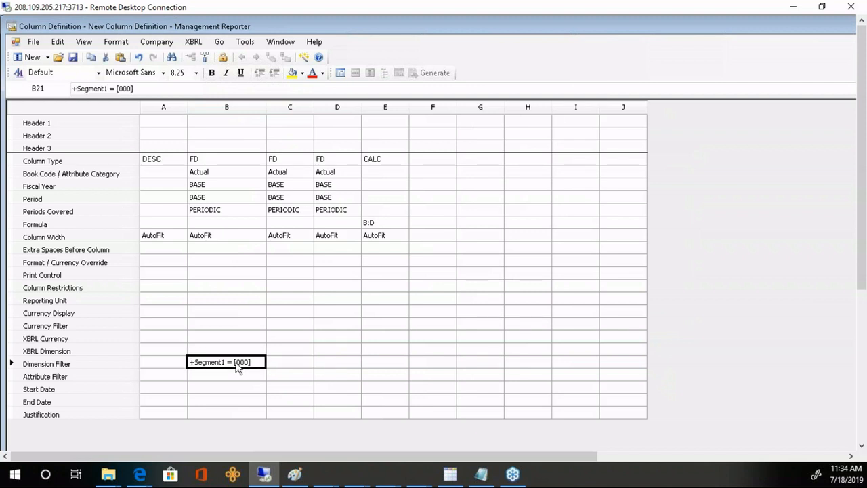
left_click(290, 367)
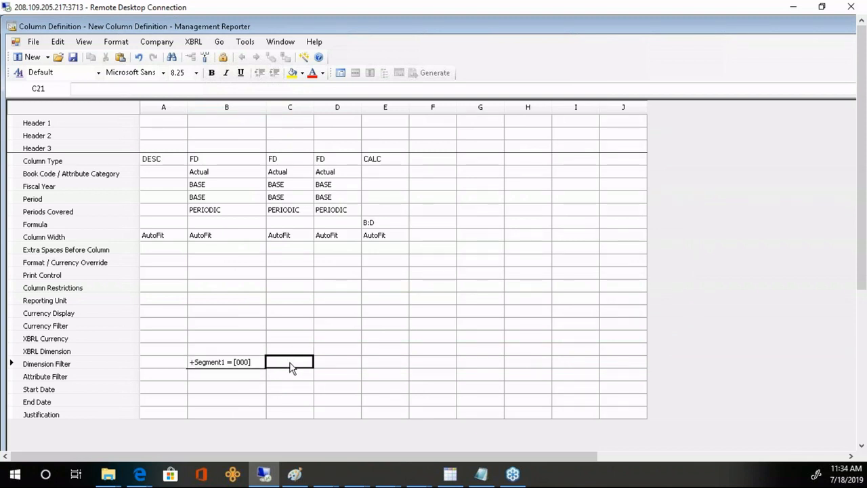
double_click(290, 367)
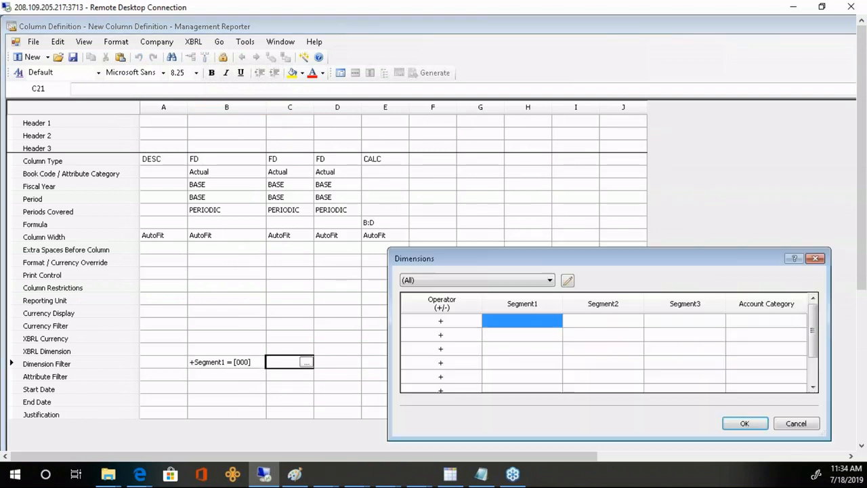
double_click(503, 328)
left_click(595, 279)
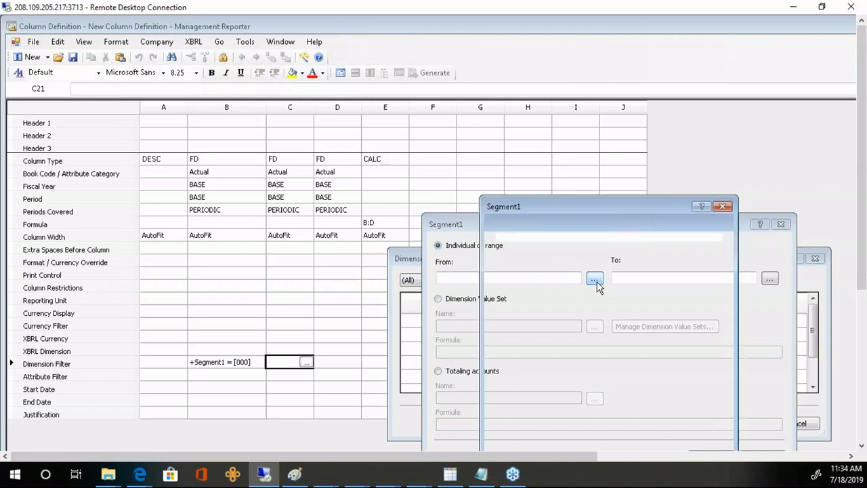
left_click(623, 288)
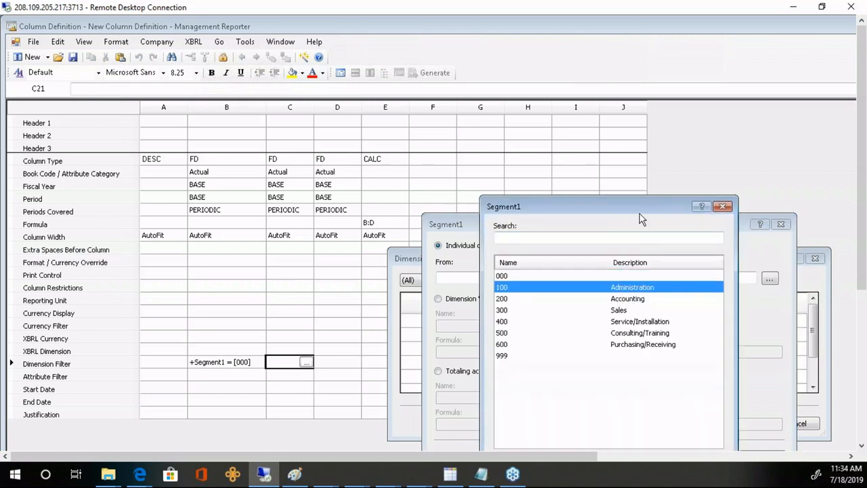
left_click_drag(639, 213, 560, 118)
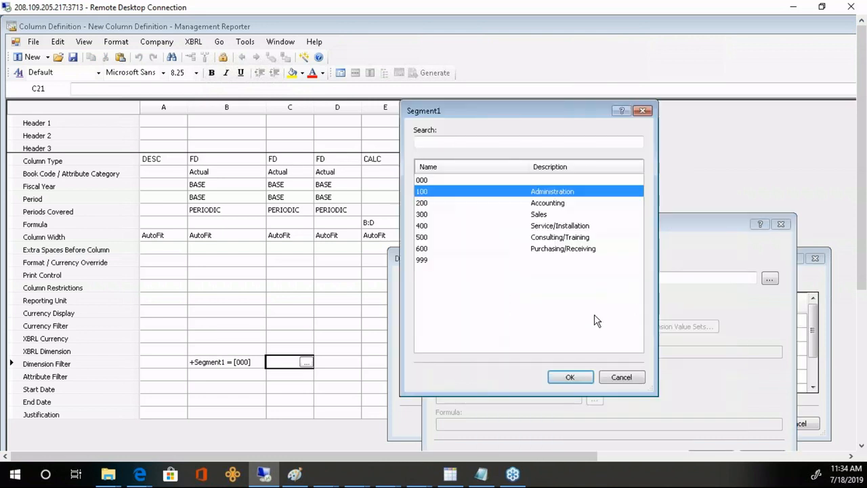
left_click(571, 376)
left_click_drag(661, 178, 587, 185)
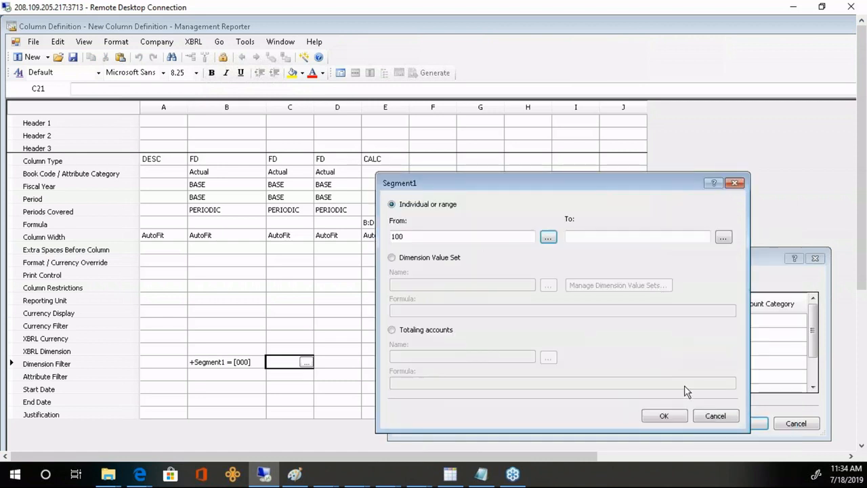
left_click(663, 415)
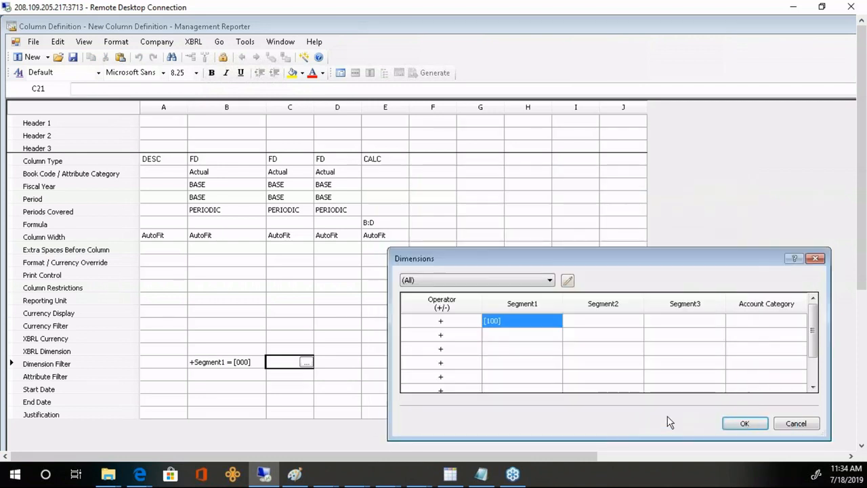
left_click(744, 423)
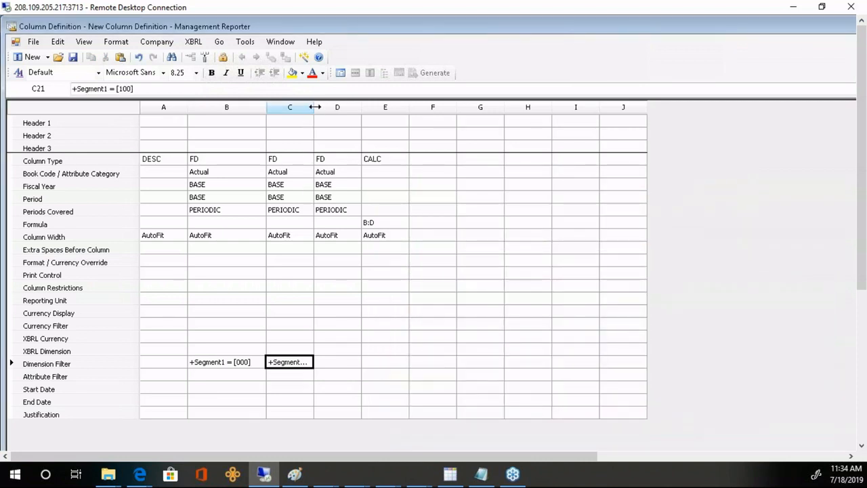
left_click_drag(314, 107, 397, 108)
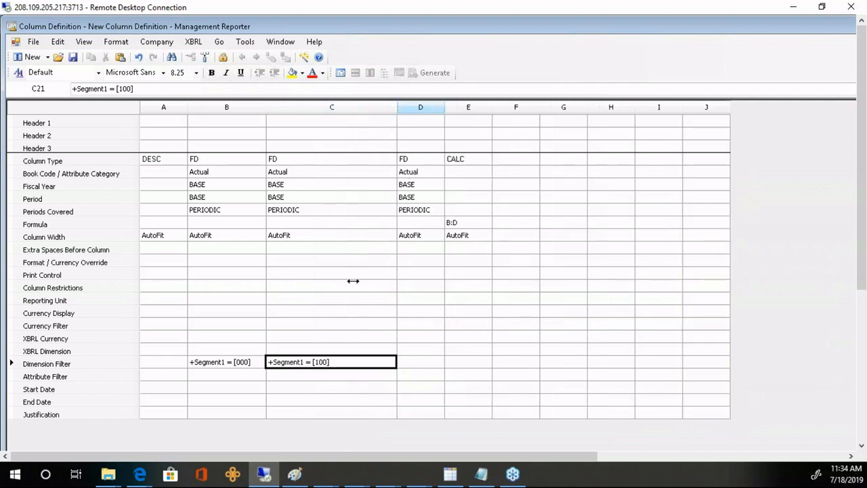
- Copy C21's filter into D21, widen column D, and change D21 to Segment1 = [200]
left_click(413, 366)
left_click(362, 366)
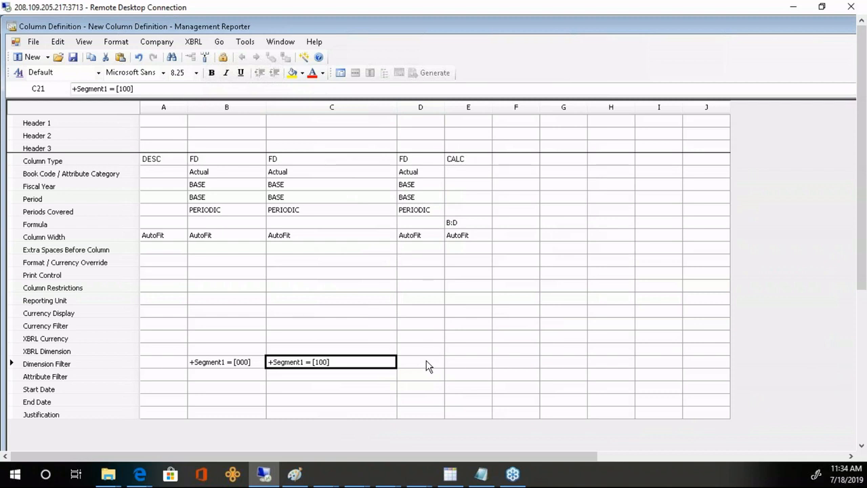
left_click(426, 366)
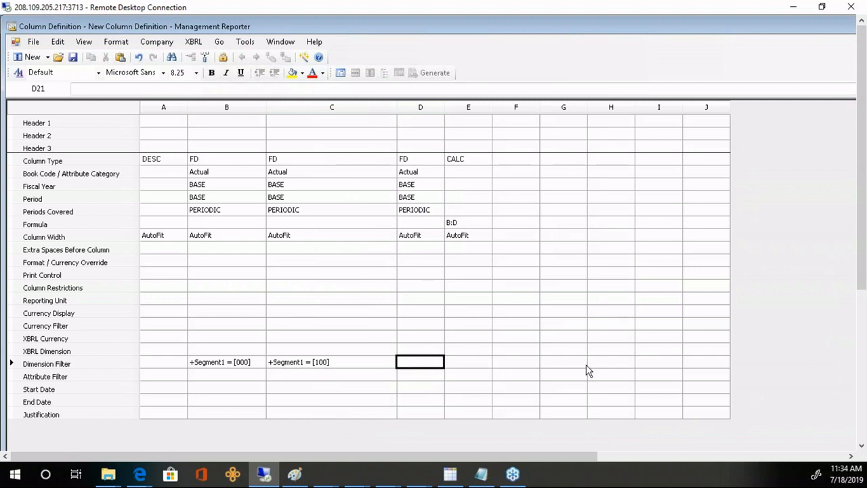
type("+Segment1 = [100]")
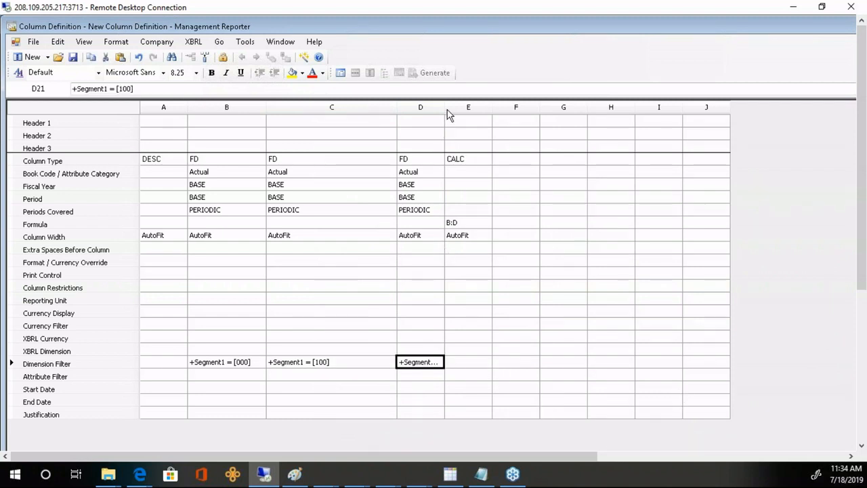
left_click_drag(445, 107, 533, 111)
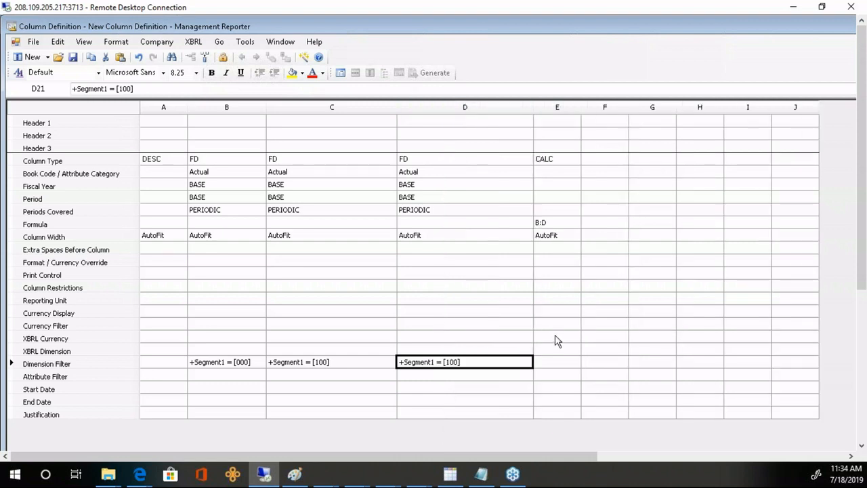
key("F2")
key("Left")
key("BackSpace")
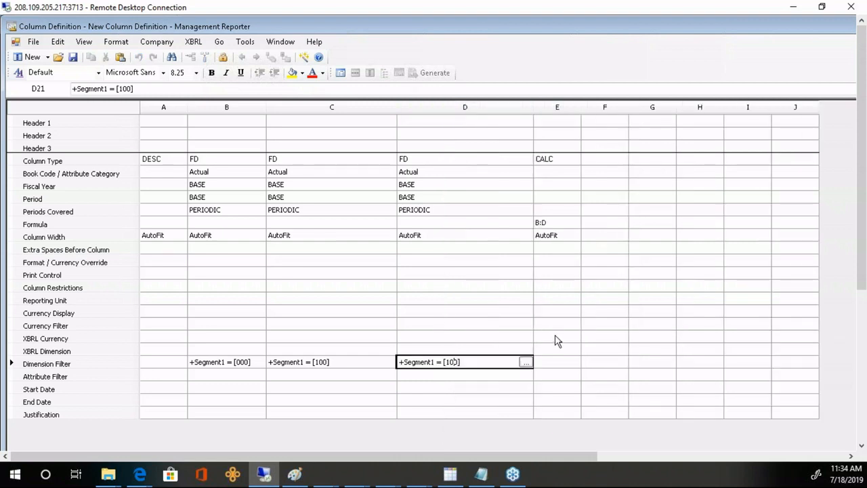
key("Left")
key("BackSpace")
type("2")
key("Return")
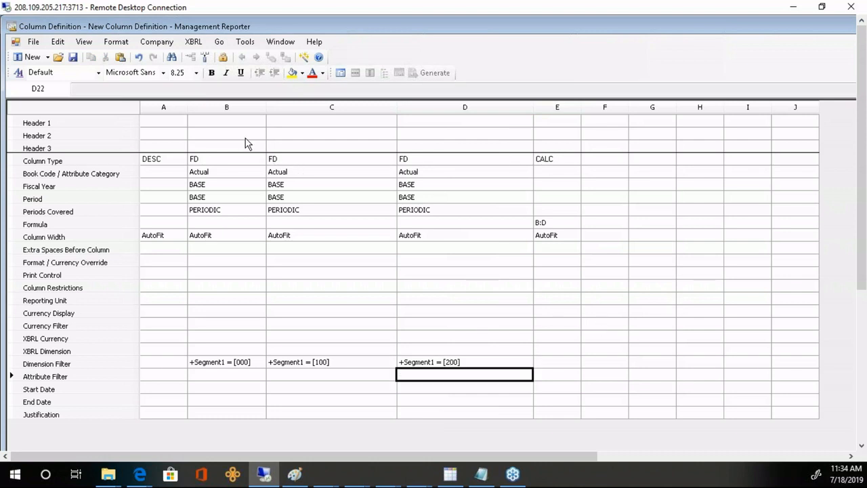
- Enter the Header 1 labels Sales in B1, Administration in C1 and Accounting in D1
left_click(252, 123)
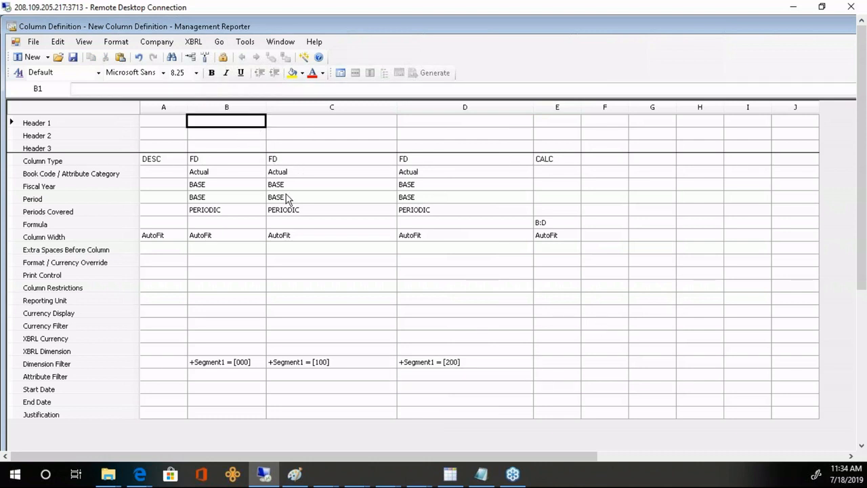
type("Sales")
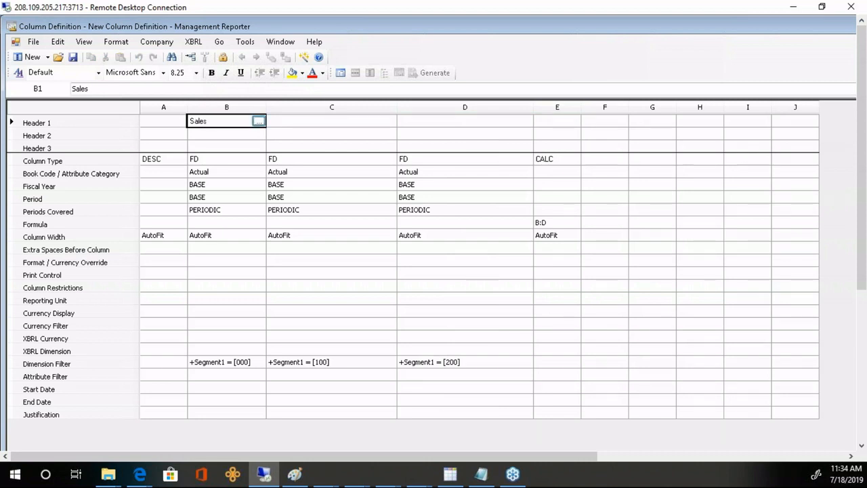
left_click(331, 124)
type("Admin")
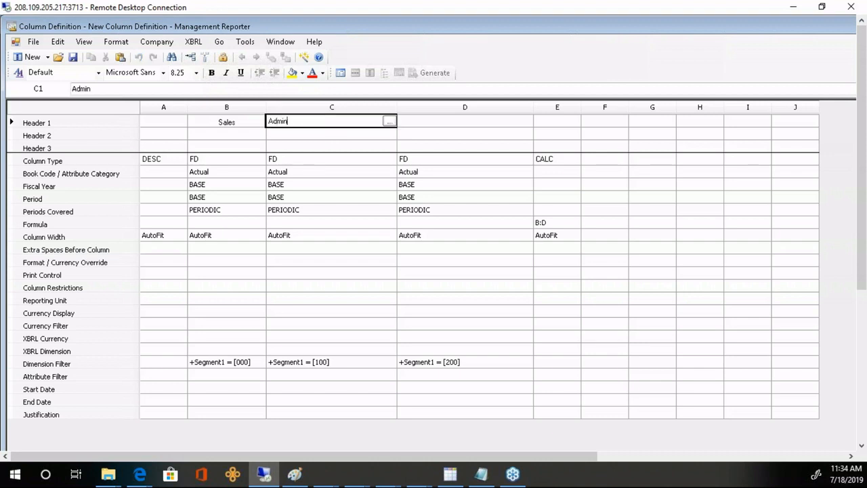
type("istration")
left_click(468, 120)
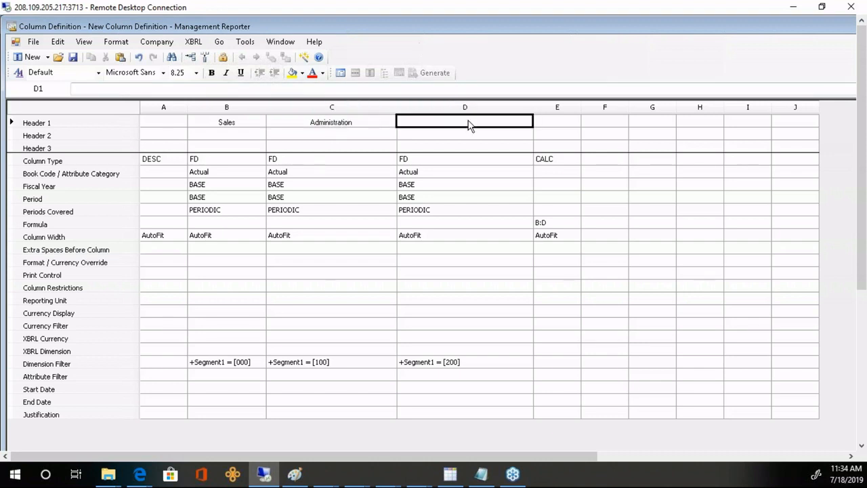
type("Accounitn")
key("BackSpace")
key("BackSpace")
key("BackSpace")
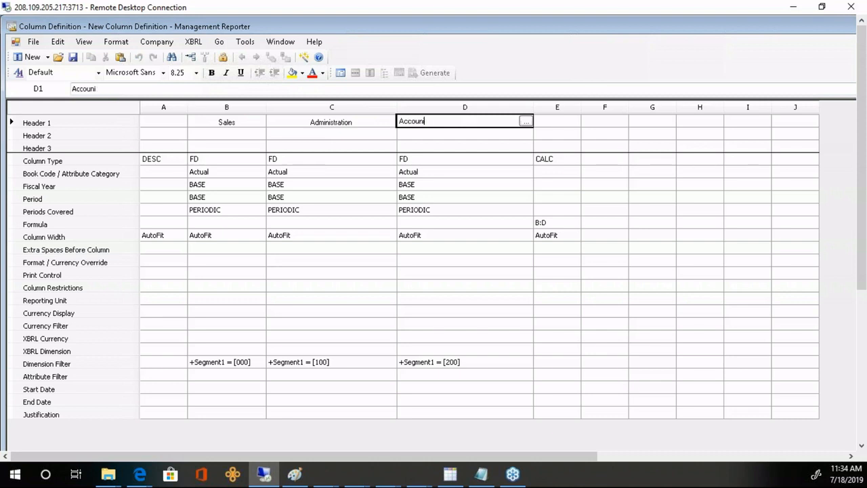
type("ting")
key("Return")
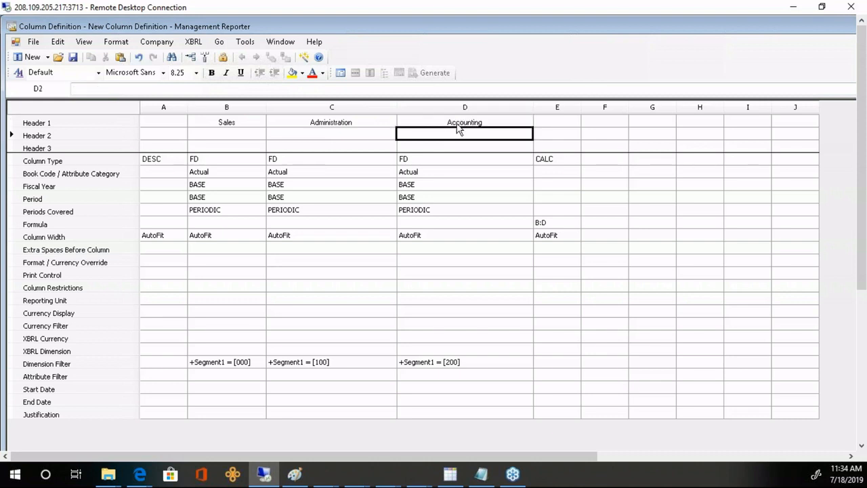
left_click(129, 123)
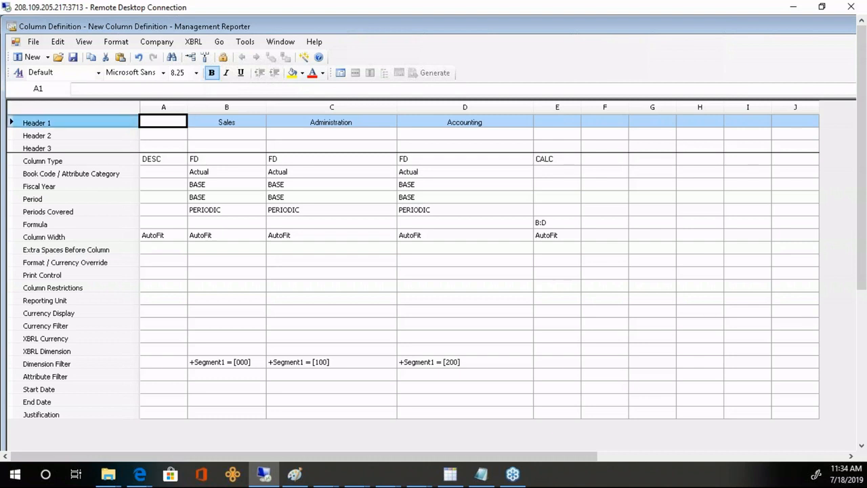
- Bold the Header 1 row and enter TOTAL as column E's header
left_click(211, 73)
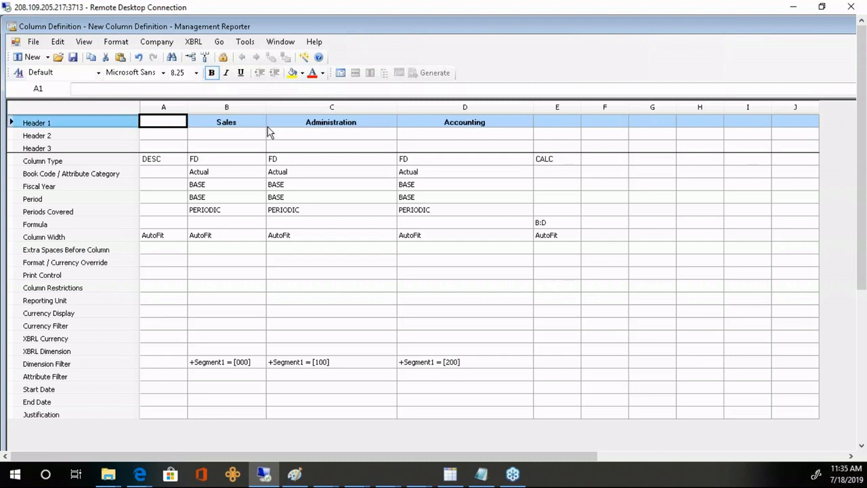
left_click(229, 264)
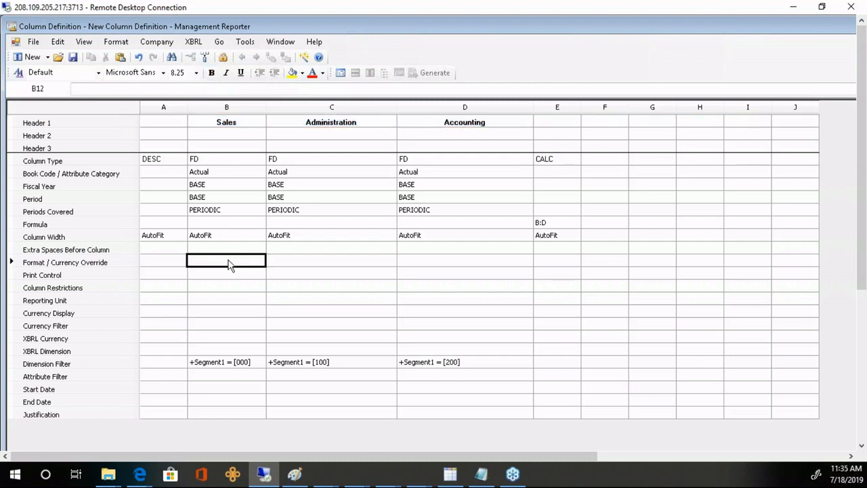
left_click(569, 160)
left_click(566, 124)
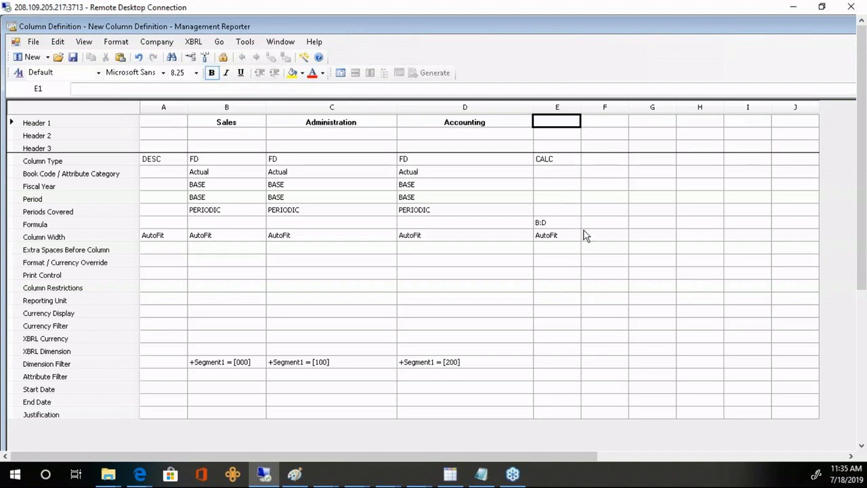
type("TOTAL")
key("Return")
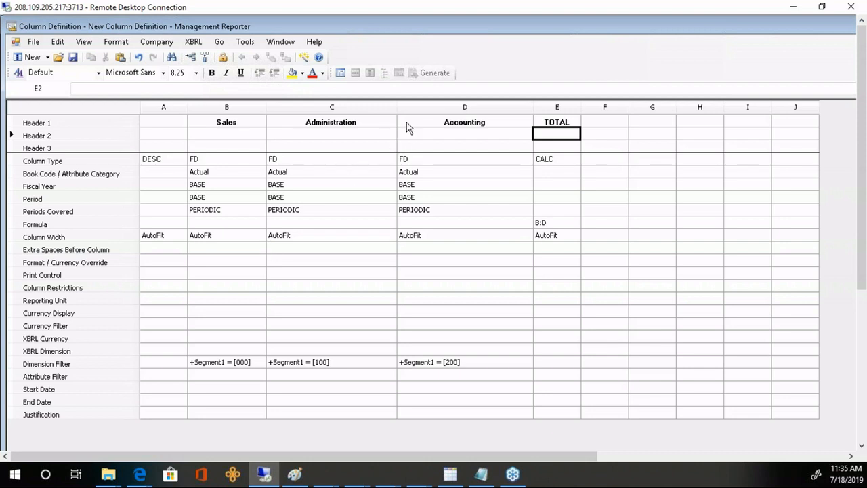
- Widen column C, then save the column definition as web3 without overwriting web2
left_click_drag(397, 107, 538, 106)
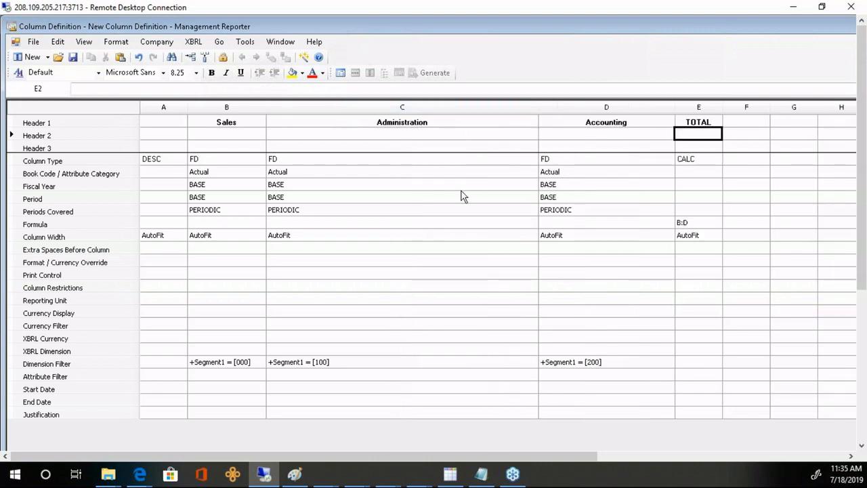
left_click(73, 57)
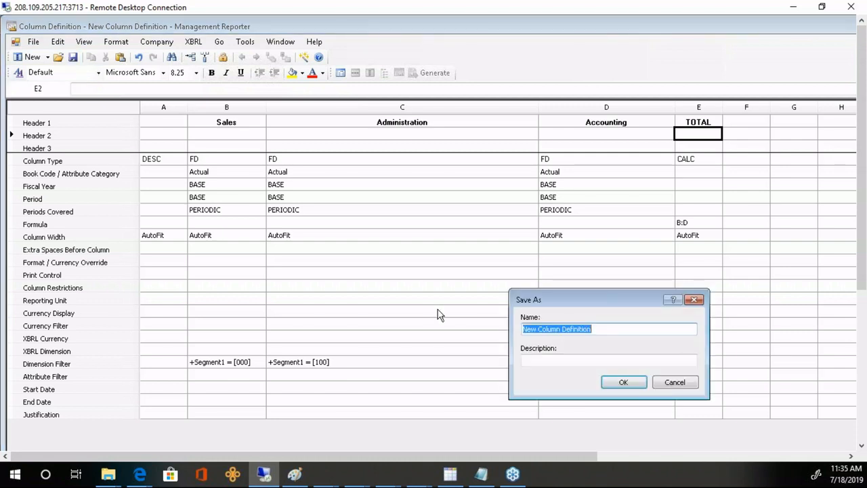
type("we")
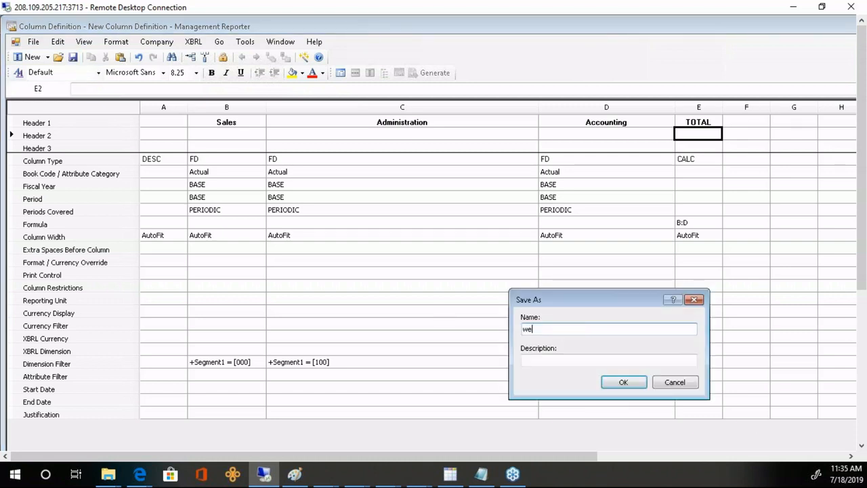
type("b2")
key("Return")
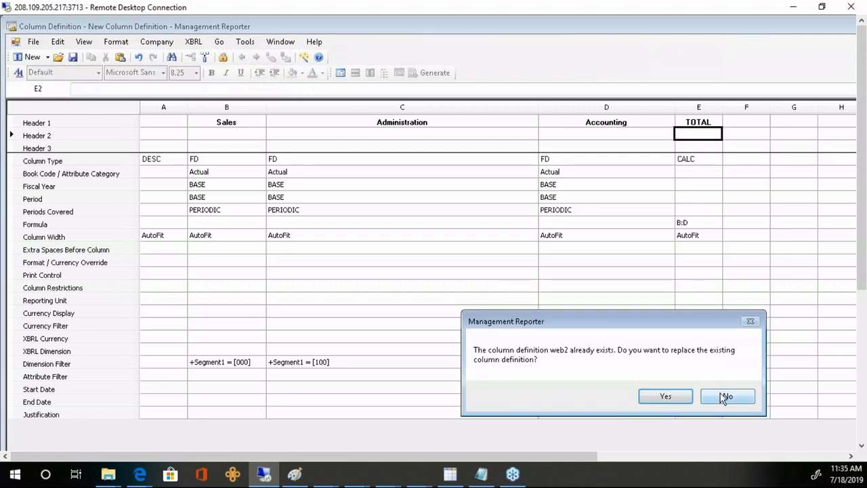
left_click(727, 395)
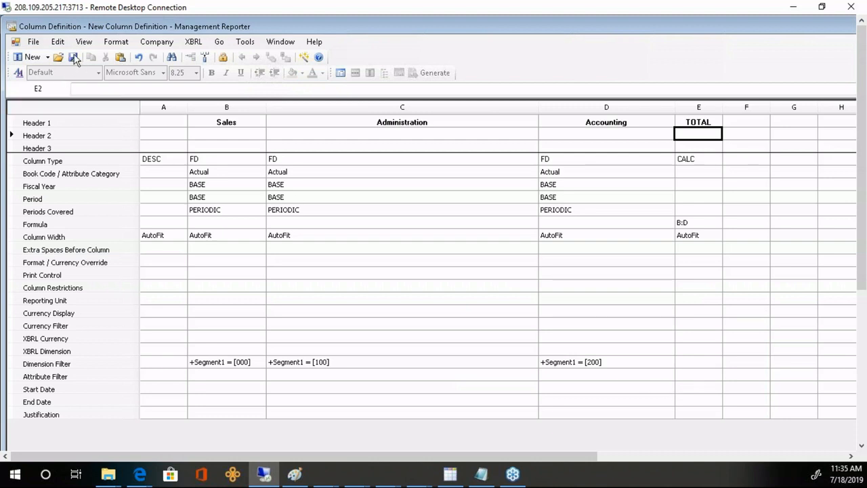
type("web3")
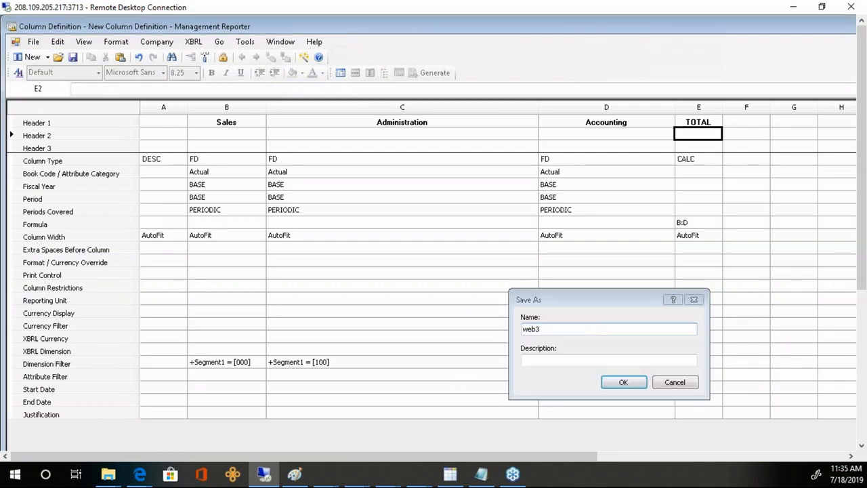
key("Return")
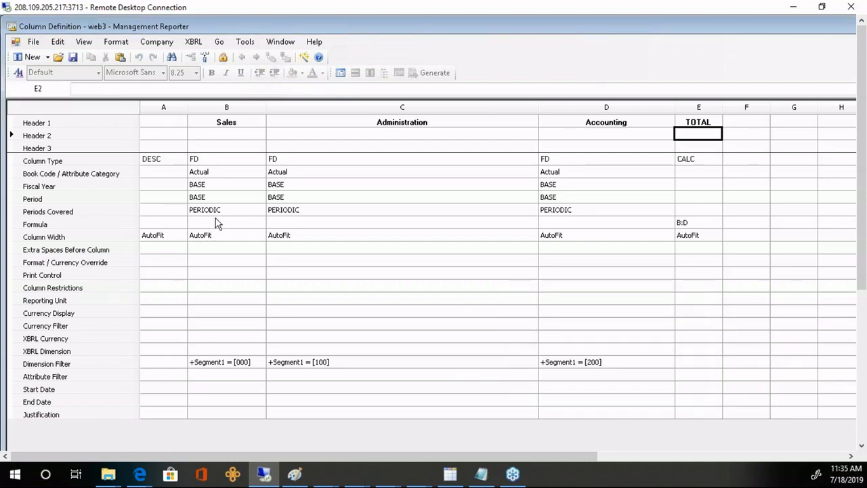
- Set the Column Width of columns B, C, D and E to 18
left_click(92, 238)
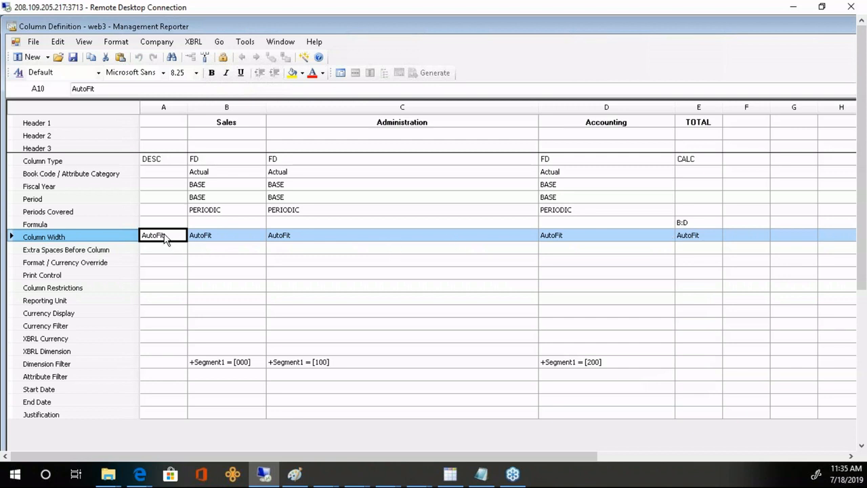
left_click(205, 238)
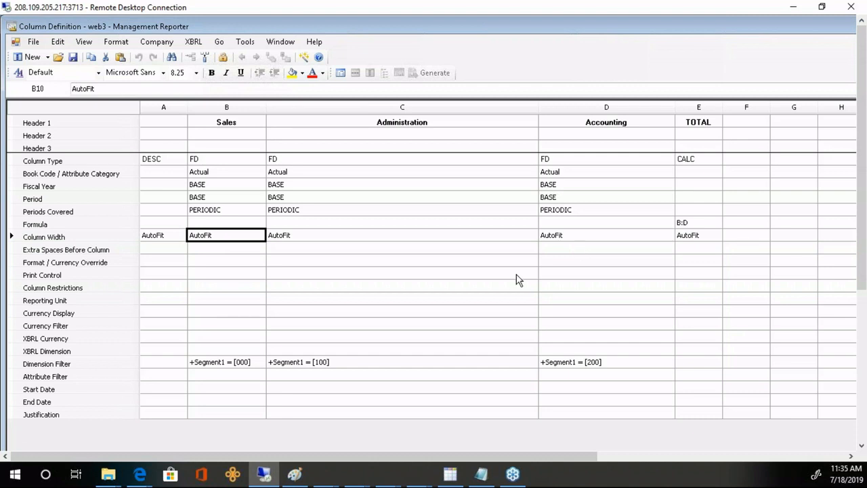
type("18")
key("Tab")
type("18")
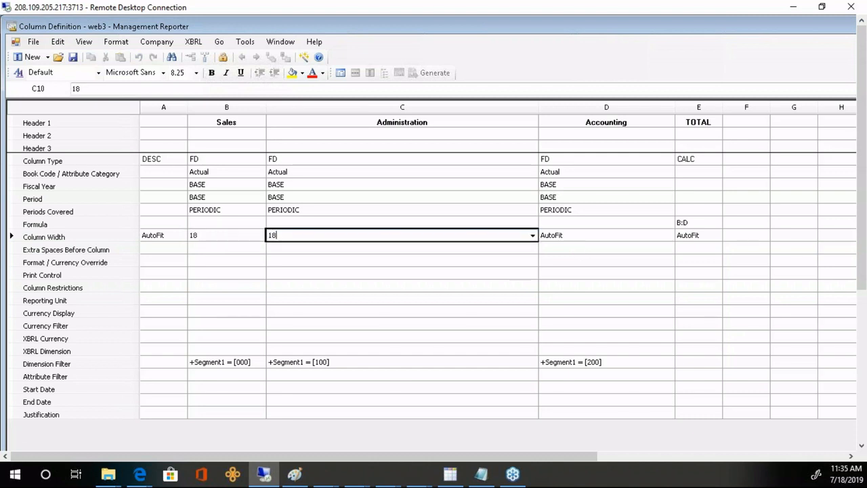
key("Tab")
type("18")
key("Tab")
type("18")
key("Return")
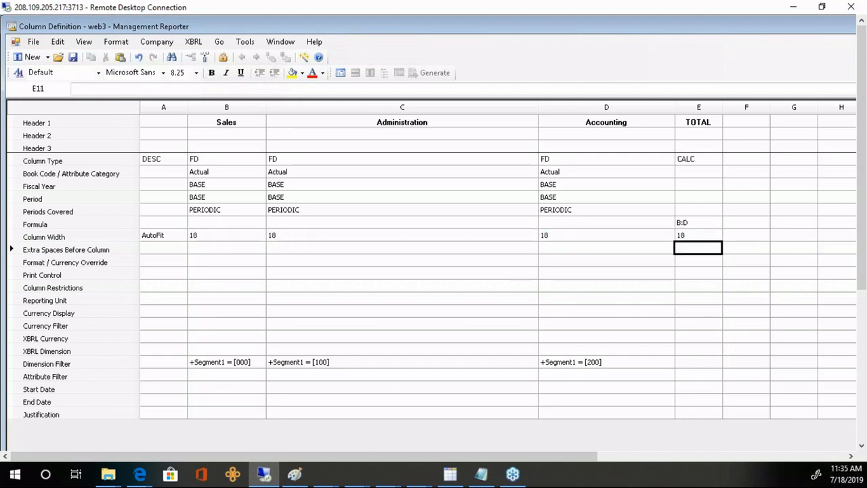
left_click(424, 130)
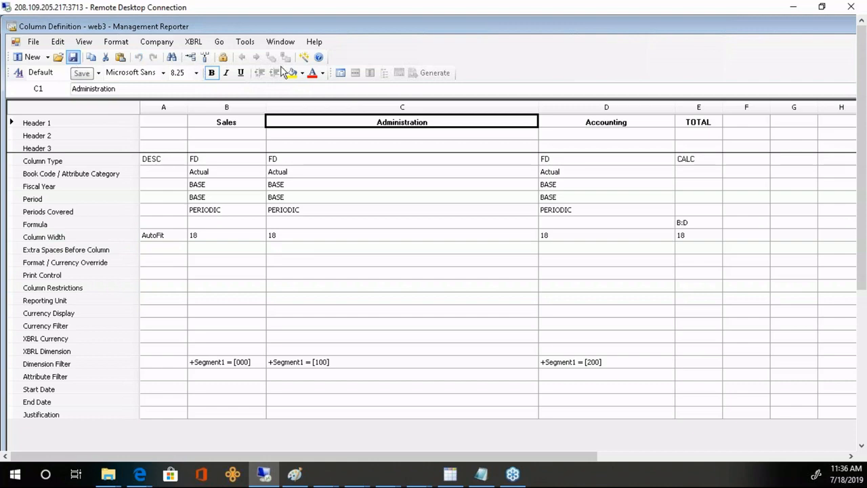
- In the INCSTMT report definition, choose column definition web3 and tree type (none)
left_click(341, 73)
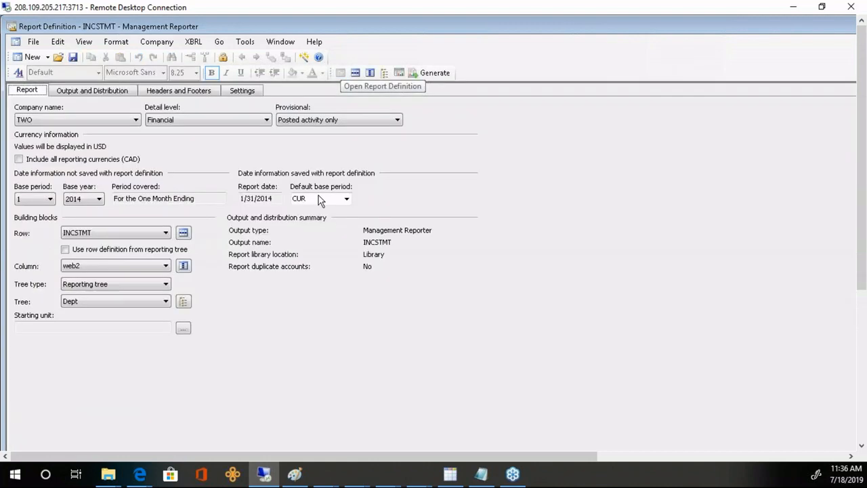
left_click(166, 266)
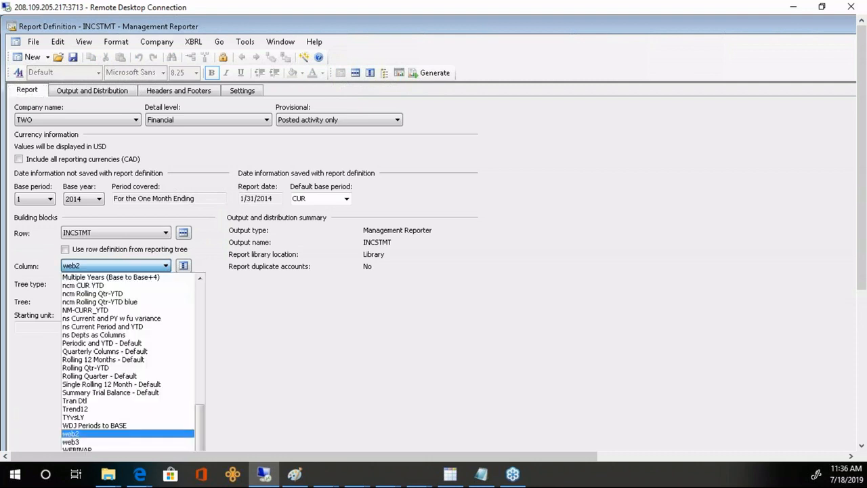
left_click(82, 441)
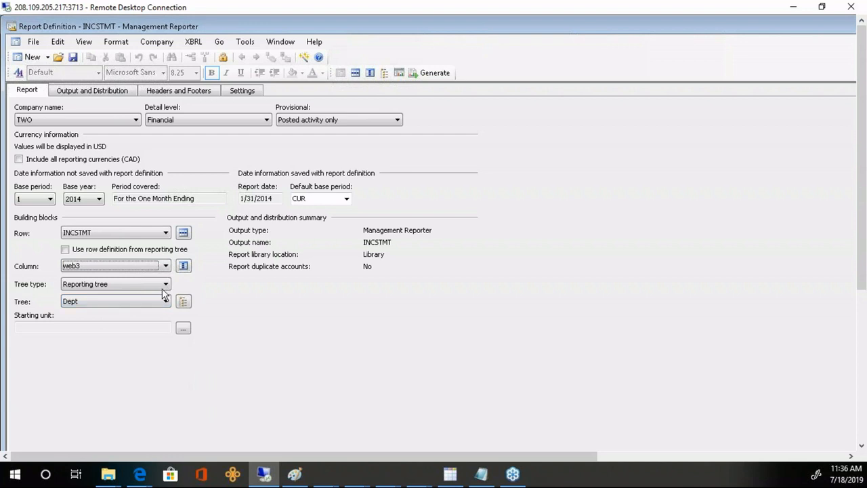
left_click(136, 285)
left_click(94, 297)
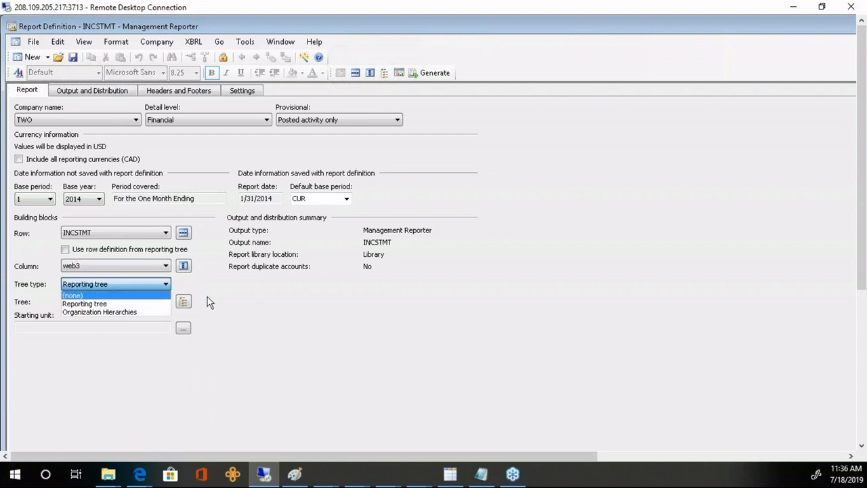
- Generate INCSTMT to view its Sales, Administration, Accounting and TOTAL columns for January 2014
left_click(431, 72)
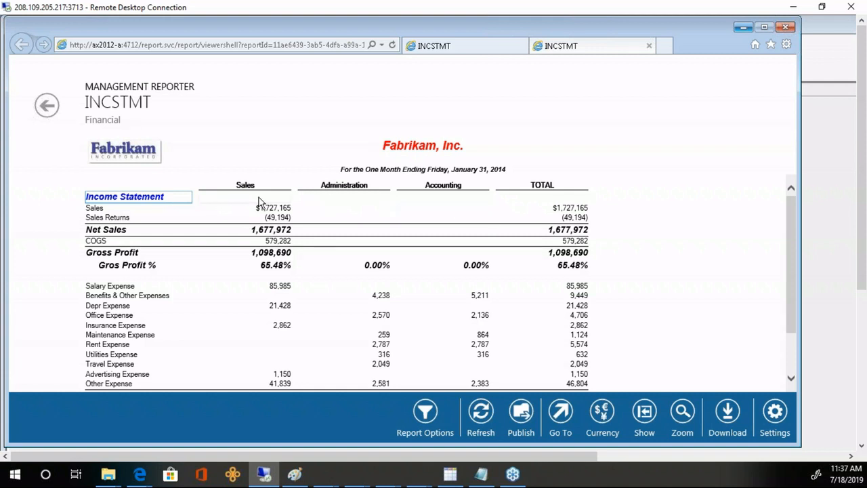
- Review the Administration and Accounting column headings in the viewer, then reopen the web3 column definition
double_click(332, 185)
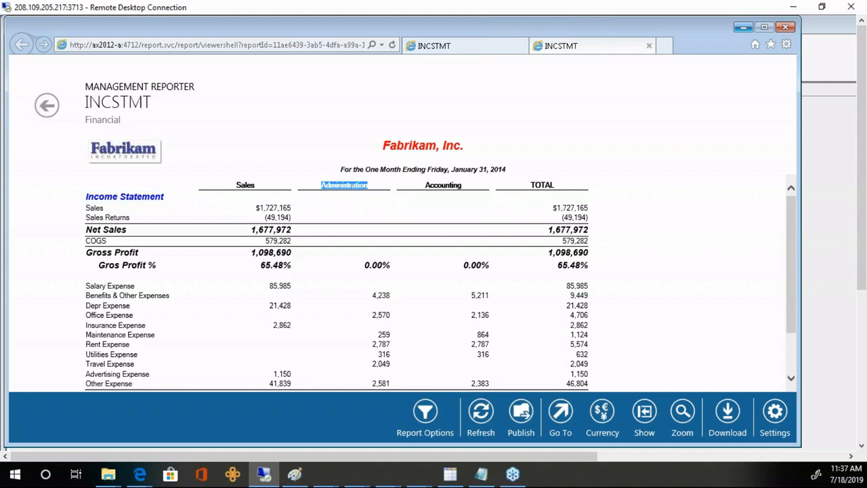
double_click(440, 185)
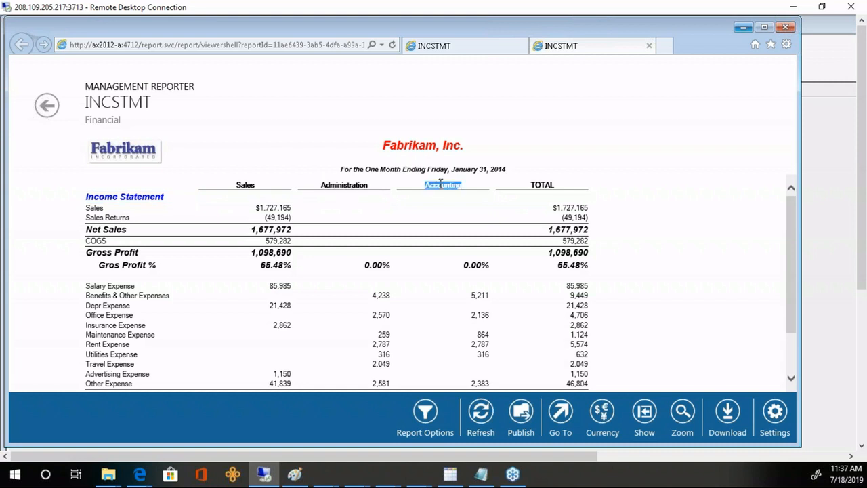
left_click(831, 166)
left_click(183, 264)
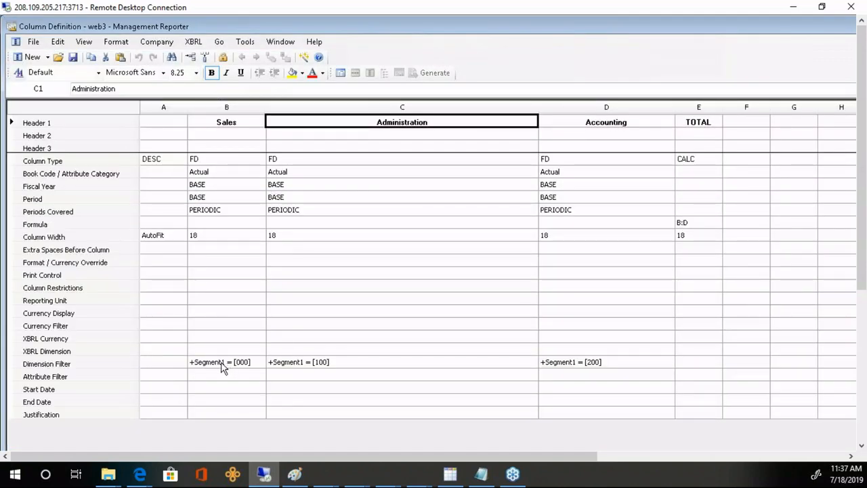
- Delete the +Segment1 filters in cells B21:D21 of web3's Dimension Filter row
left_click(230, 367)
left_click(359, 366)
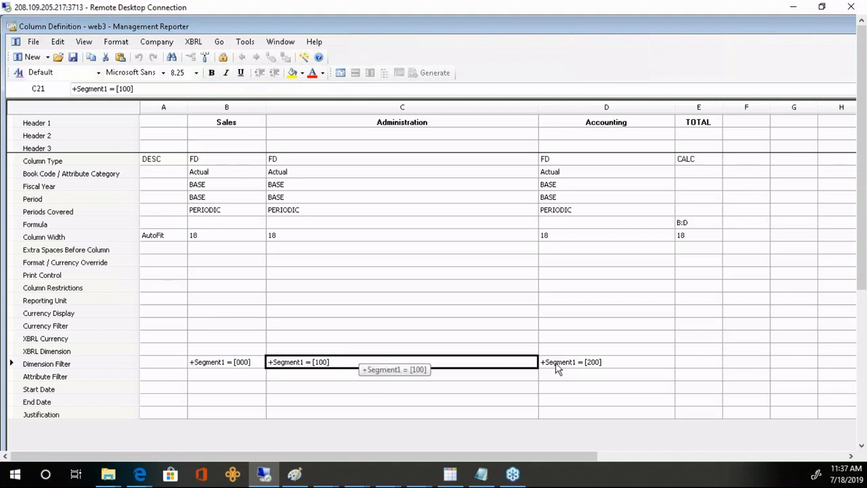
key("Right")
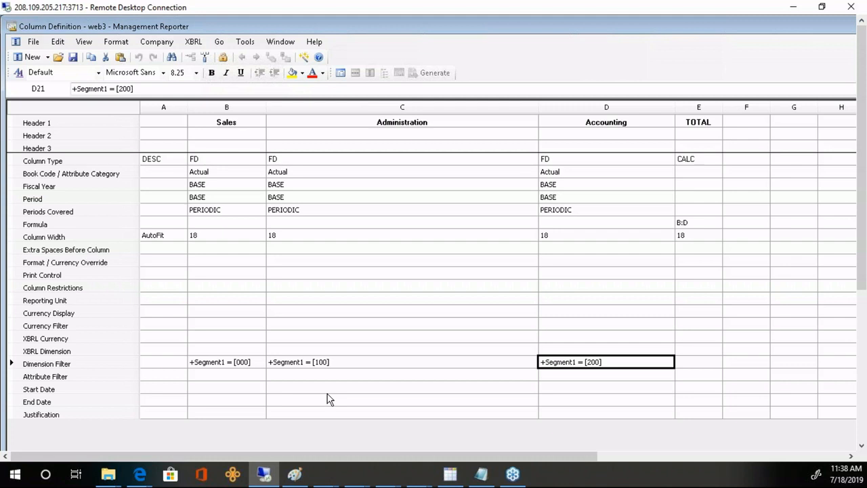
left_click_drag(248, 366, 567, 368)
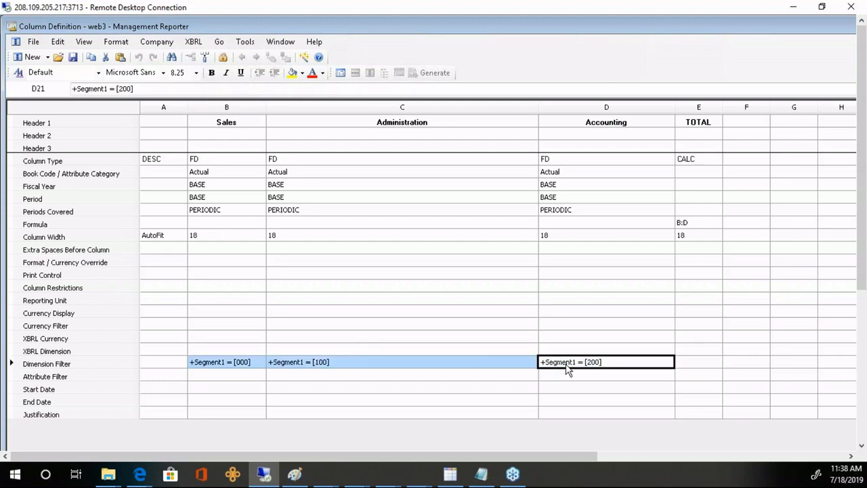
key("Delete")
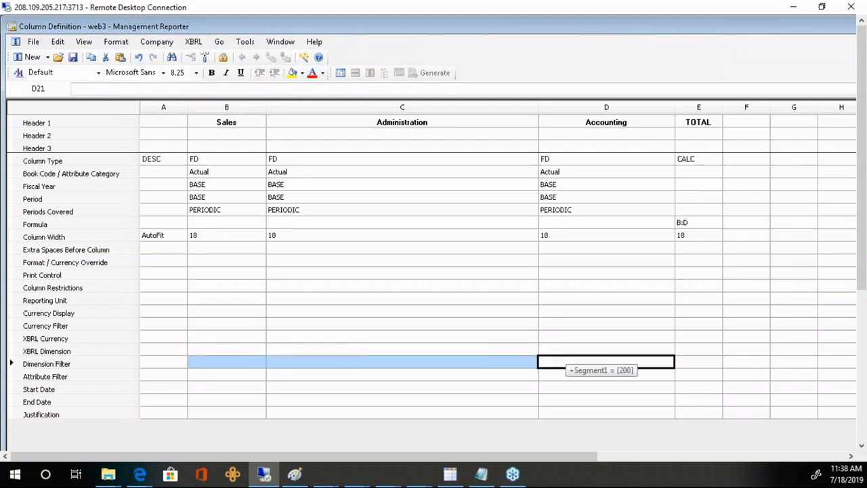
left_click(249, 358)
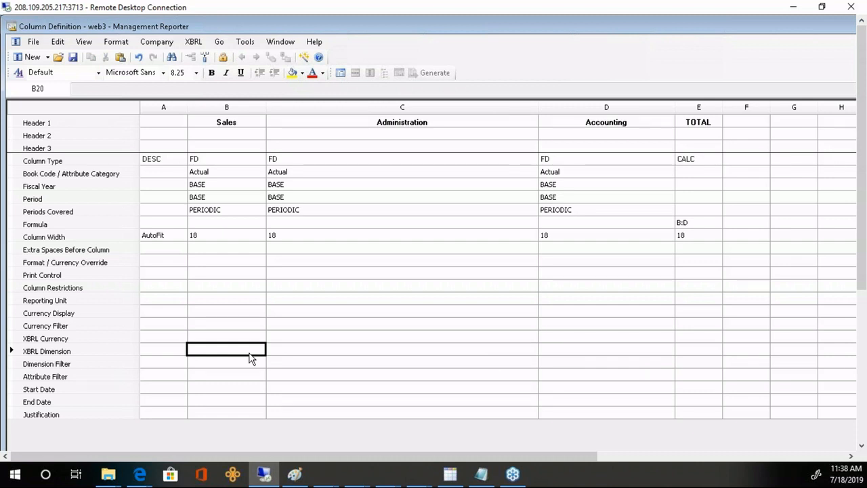
left_click(132, 365)
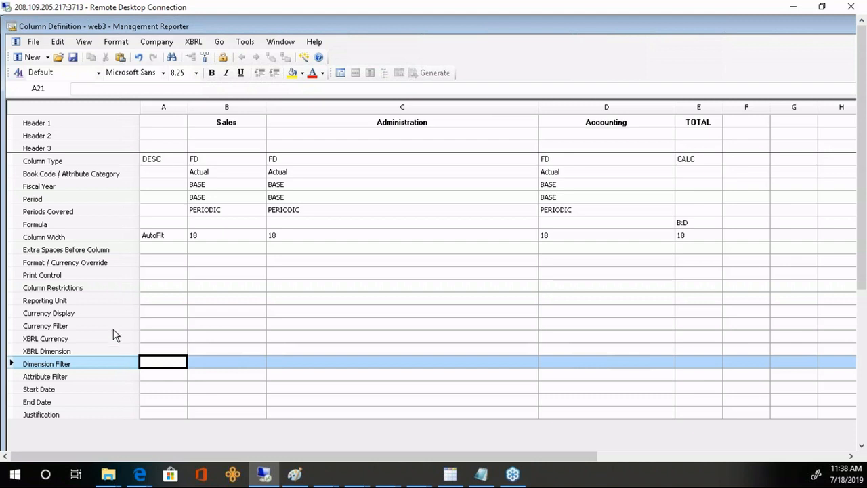
- Assign the Sales column the Dept tree's SUMMARY^SALES reporting unit
left_click(67, 302)
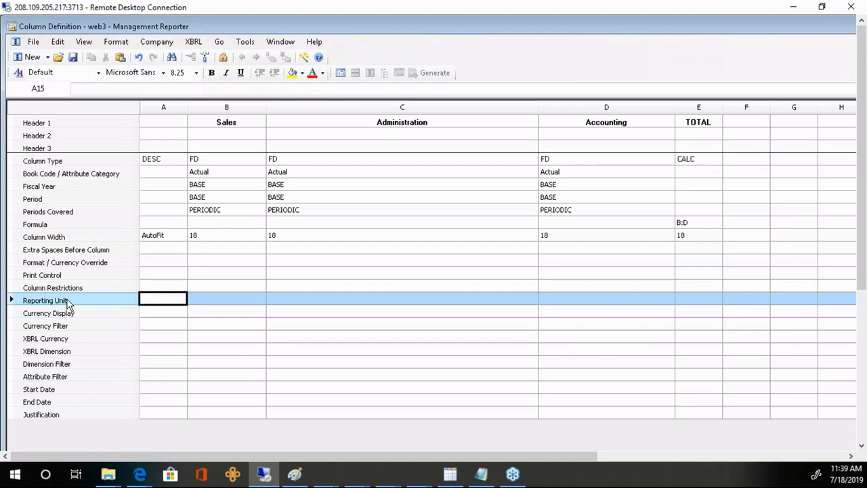
left_click(233, 300)
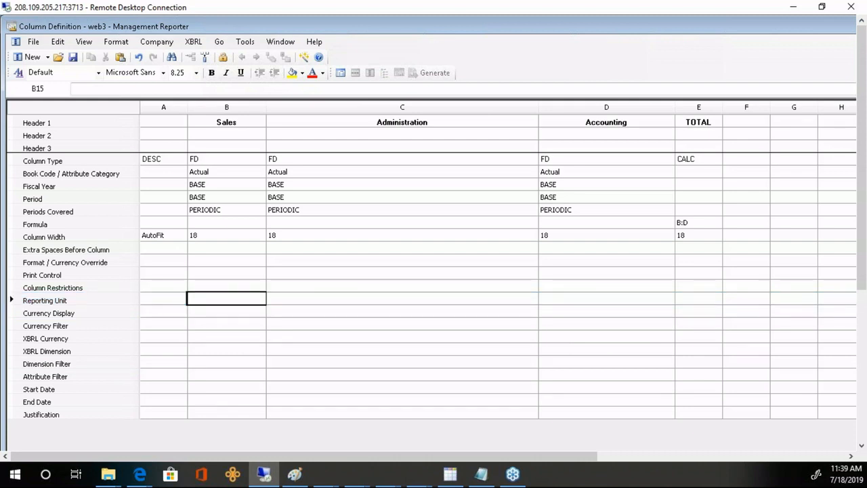
double_click(232, 300)
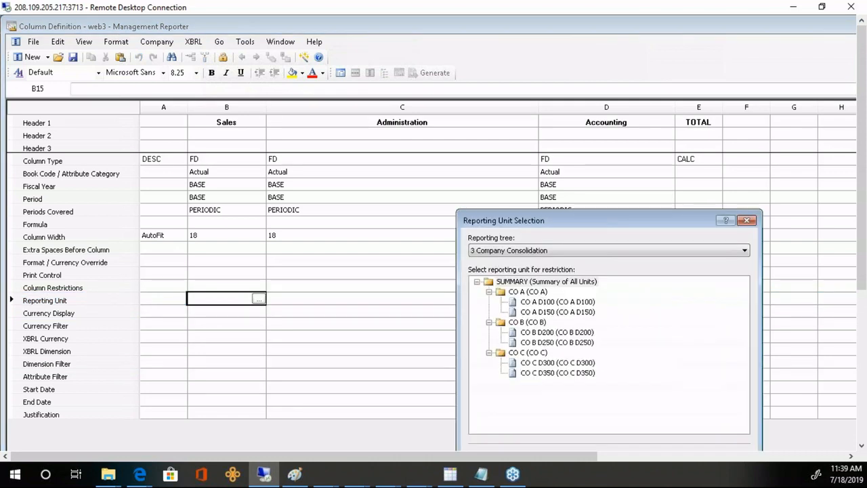
left_click(745, 252)
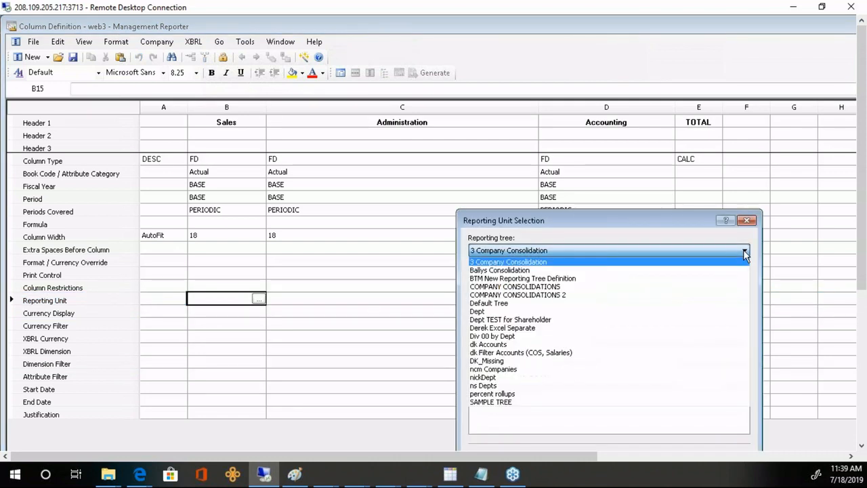
left_click(492, 312)
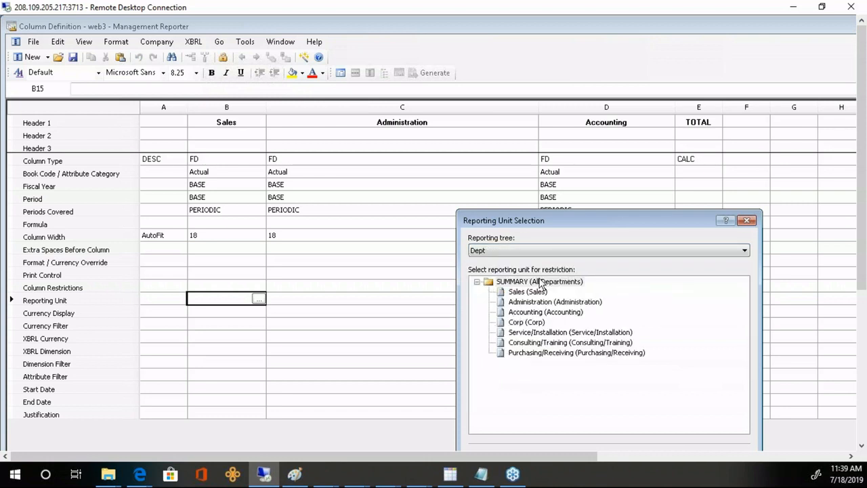
left_click(526, 292)
left_click_drag(588, 230, 519, 158)
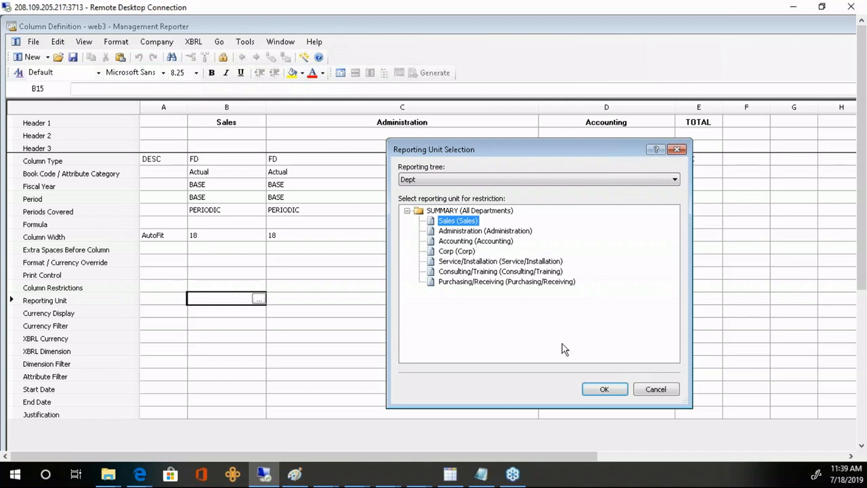
left_click(604, 390)
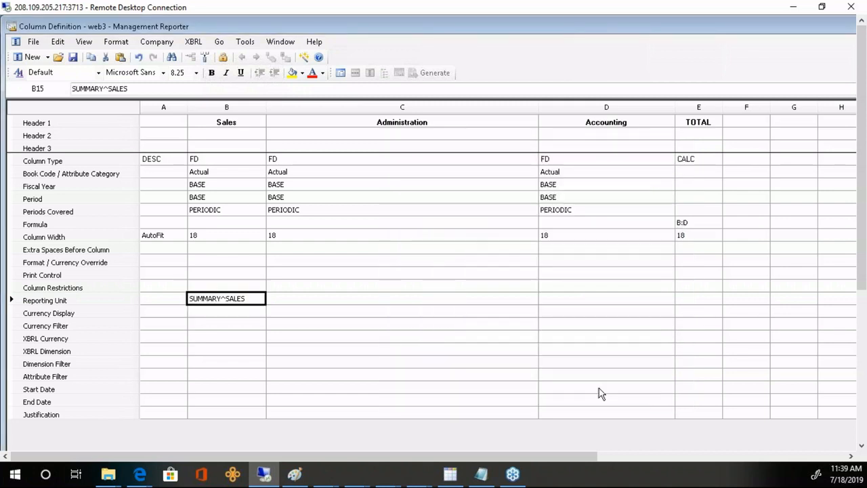
- Assign SUMMARY^ADMINISTRATION and SUMMARY^ACCOUNTING to the Administration and Accounting columns
left_click(386, 302)
double_click(386, 301)
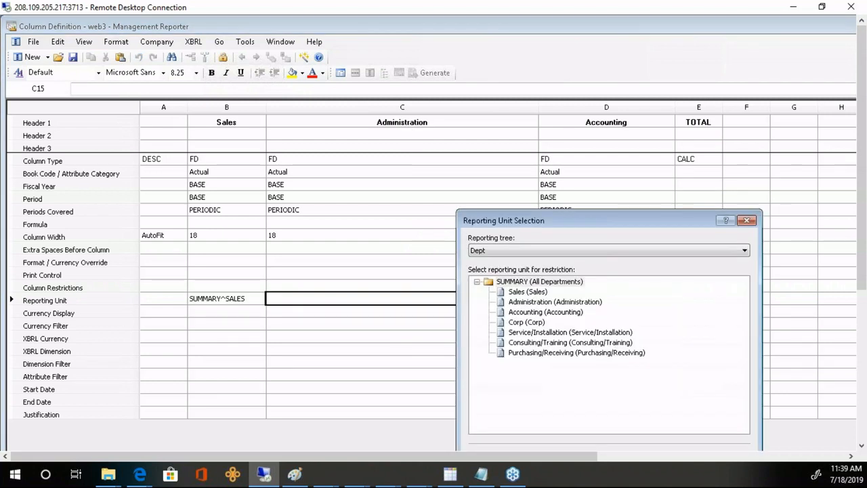
left_click(554, 302)
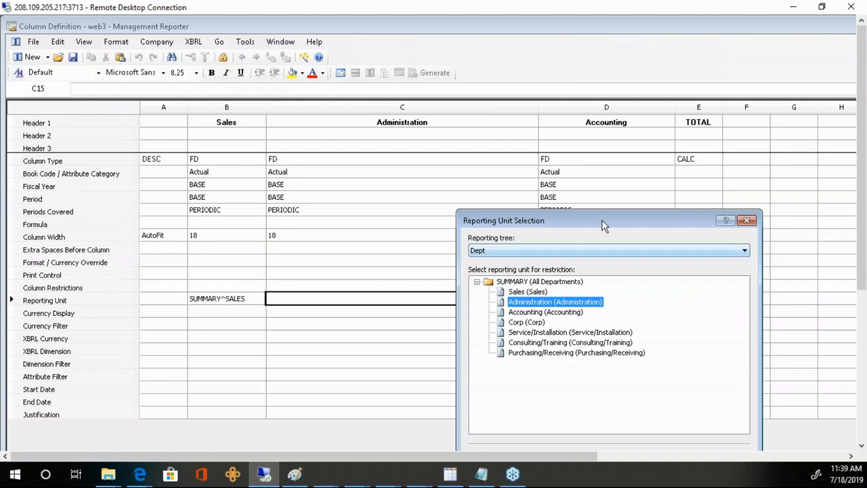
left_click_drag(601, 219, 553, 179)
left_click(627, 420)
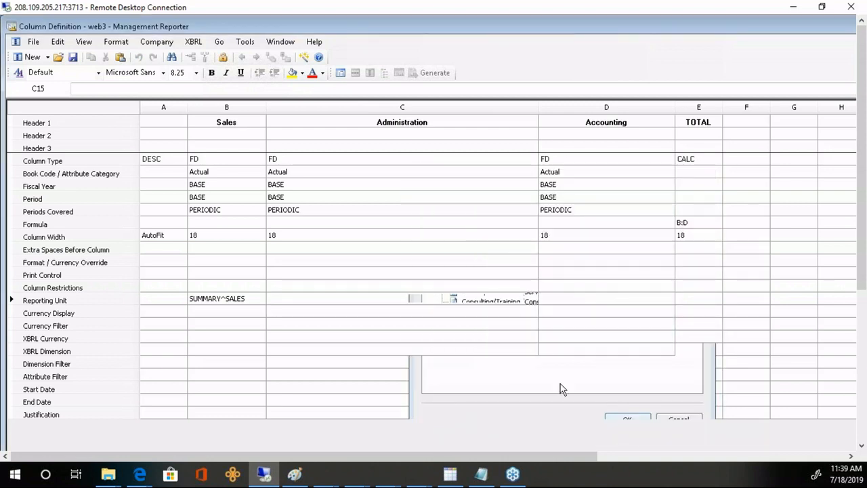
double_click(588, 304)
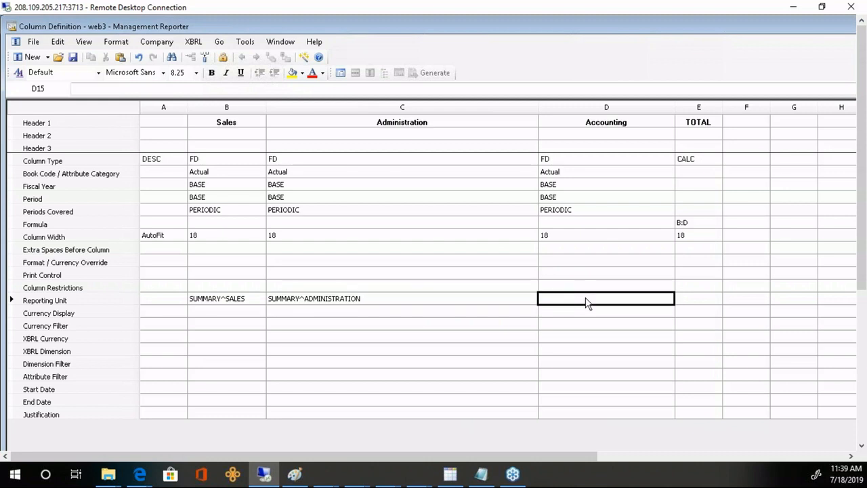
left_click(535, 312)
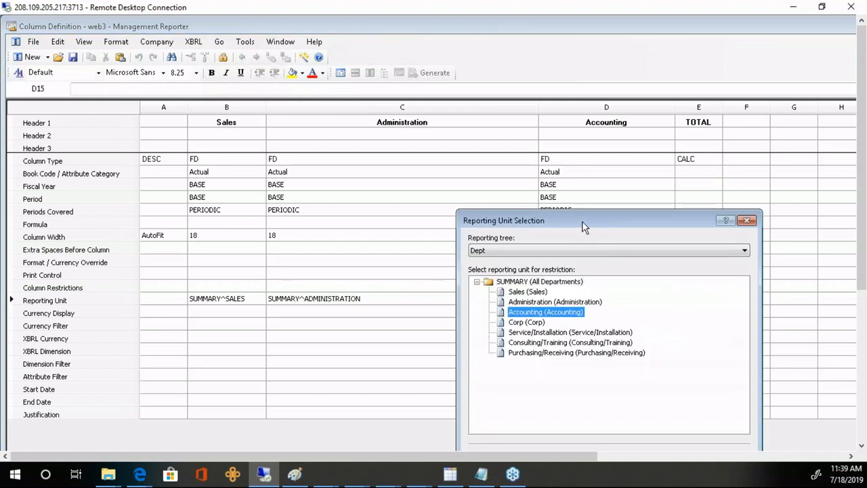
left_click_drag(581, 221, 543, 186)
left_click(634, 426)
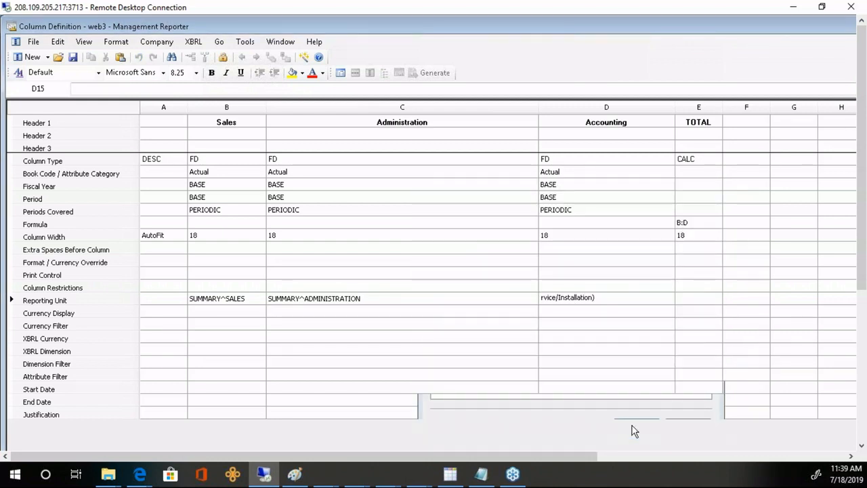
- Save web3, then set INCSTMT's tree type to Reporting tree with Dept as the tree
left_click(72, 57)
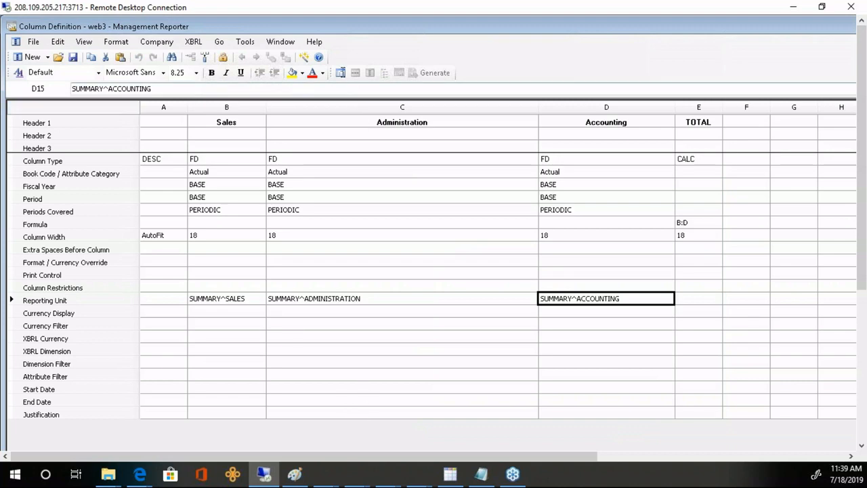
left_click(340, 73)
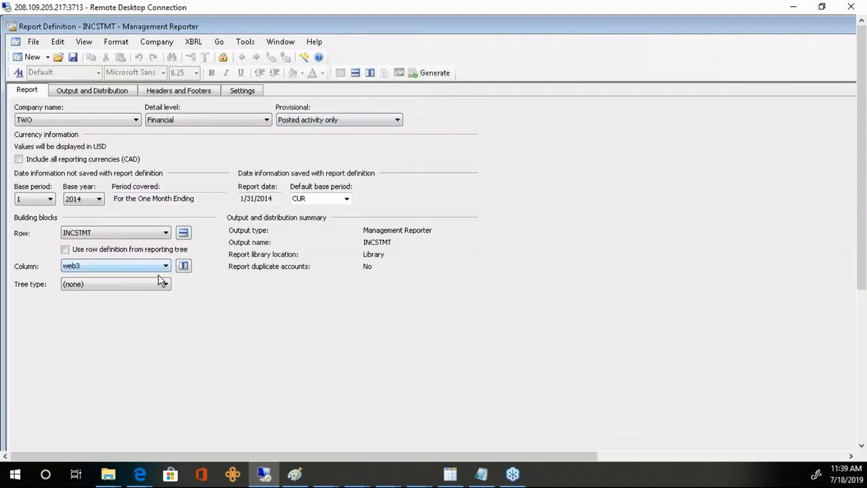
left_click(165, 286)
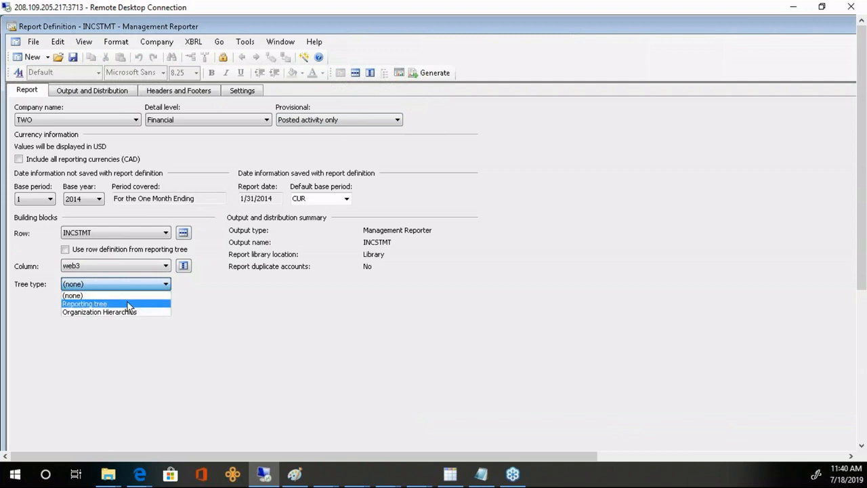
left_click(129, 302)
left_click(168, 304)
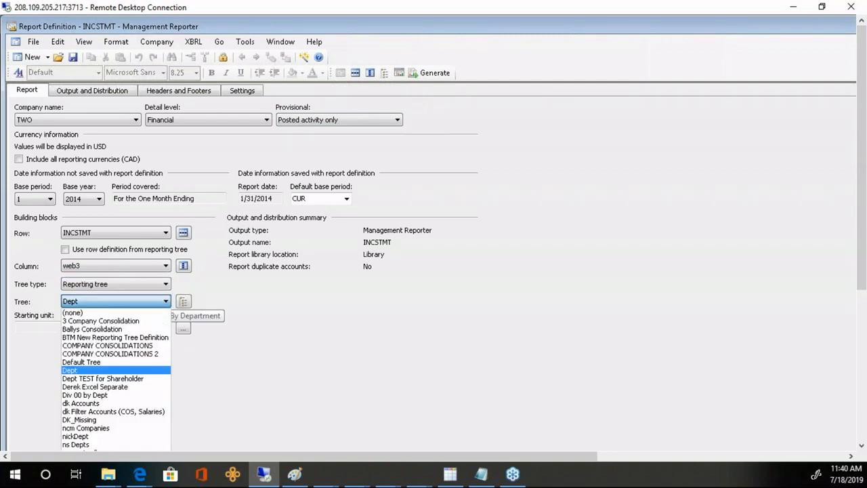
left_click(167, 305)
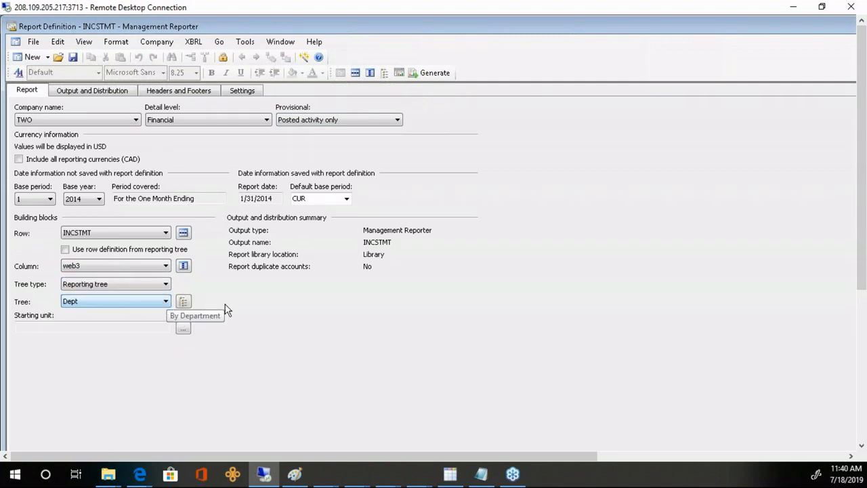
- Generate INCSTMT for SUMMARY (All Departments), close the Sales report tab, and return to the definition
left_click(434, 73)
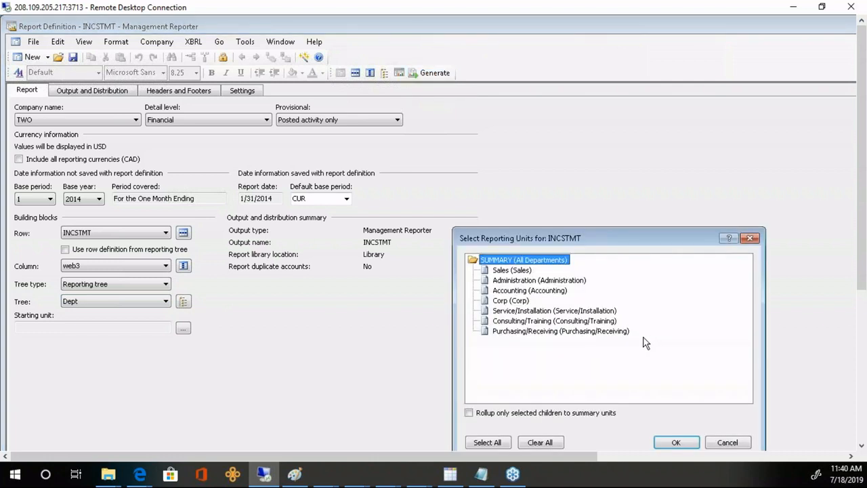
left_click(676, 442)
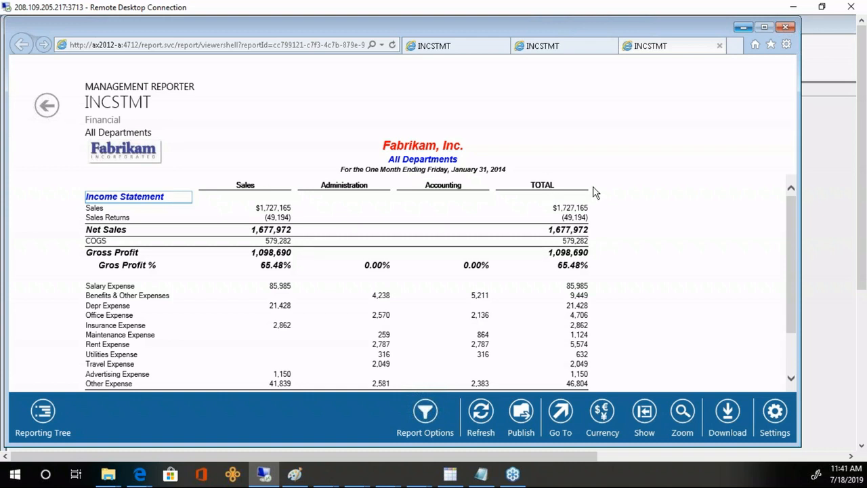
left_click(456, 48)
left_click(504, 47)
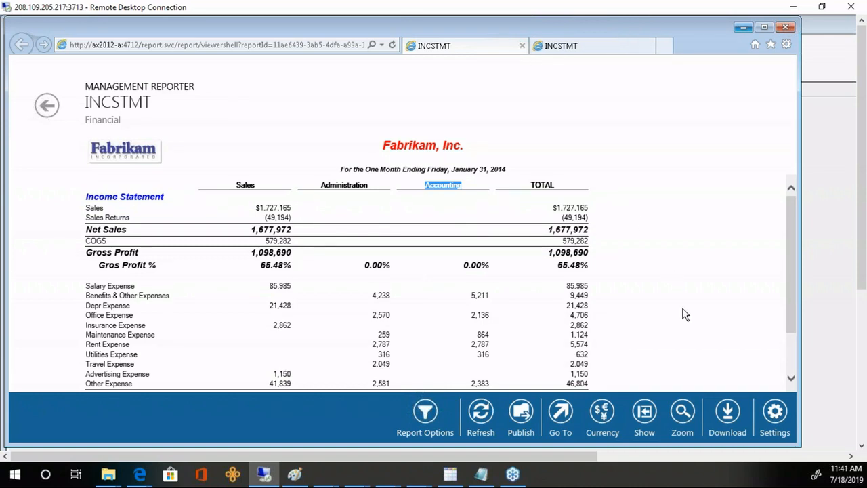
left_click(832, 226)
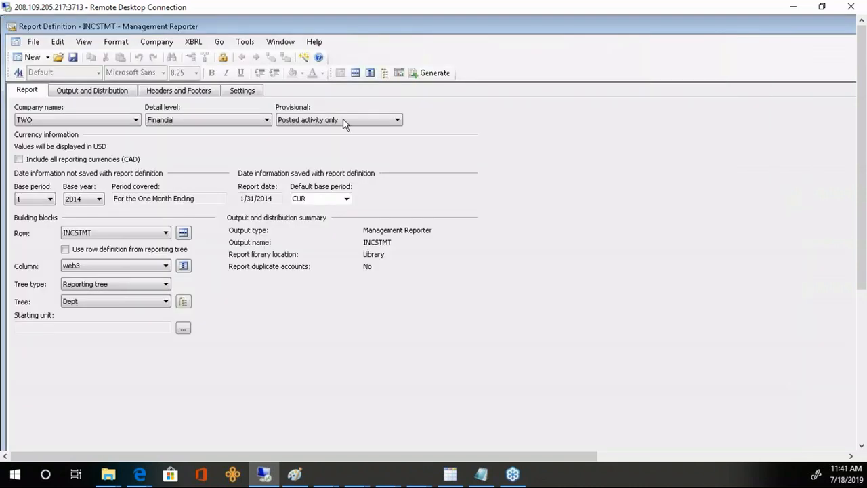
left_click(370, 73)
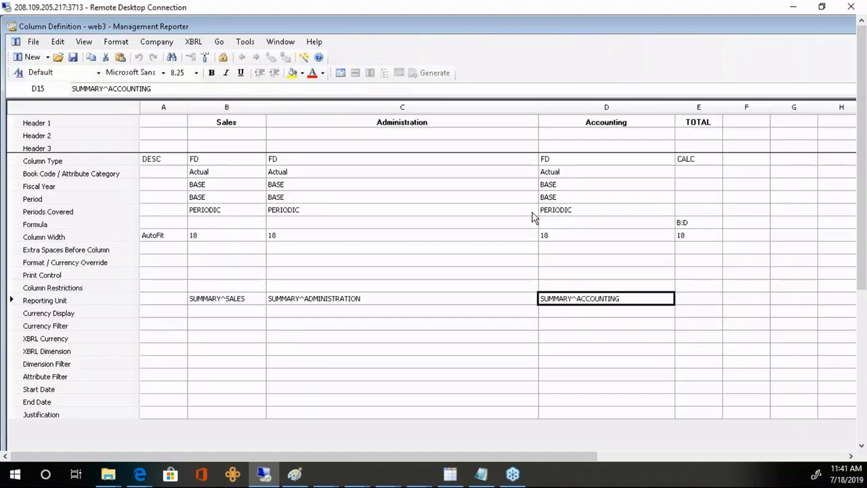
left_click(97, 303)
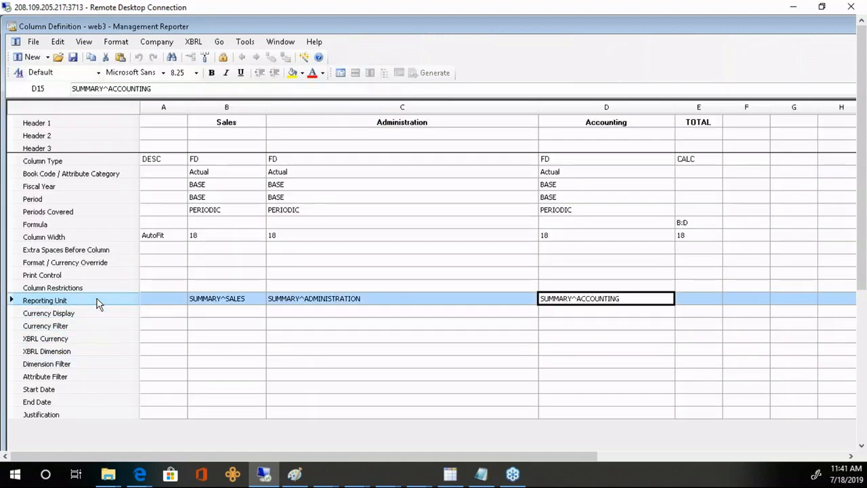
left_click(124, 369)
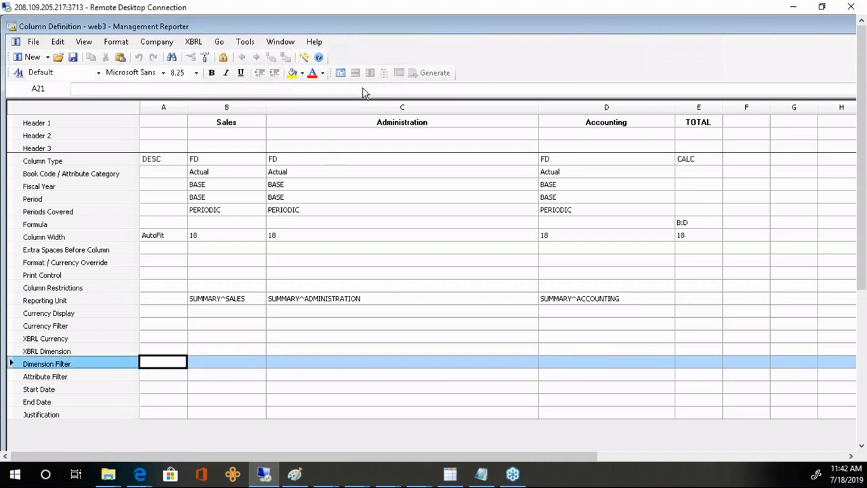
left_click(342, 72)
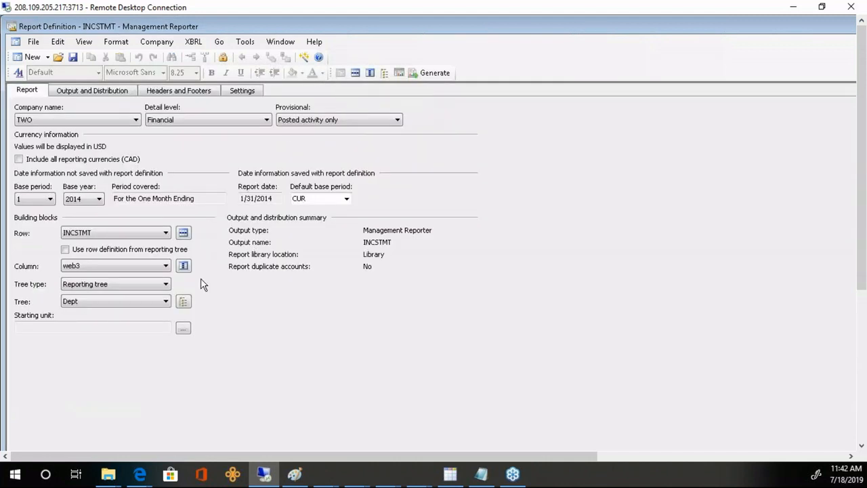
- Switch INCSTMT to the WEBINAR column definition and delete WEBINAR's column C
left_click(165, 266)
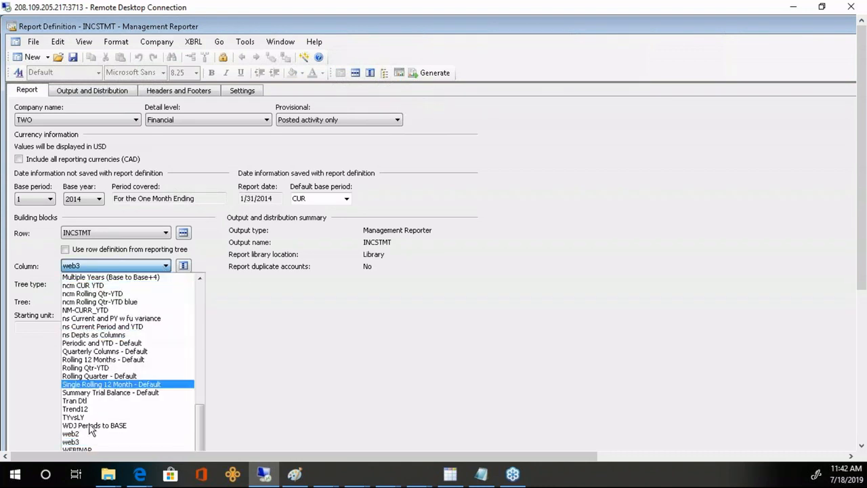
left_click(120, 448)
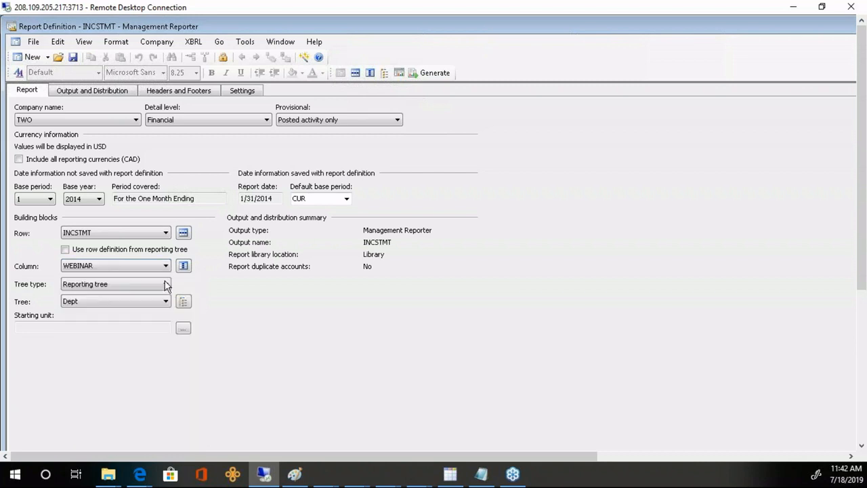
left_click(183, 266)
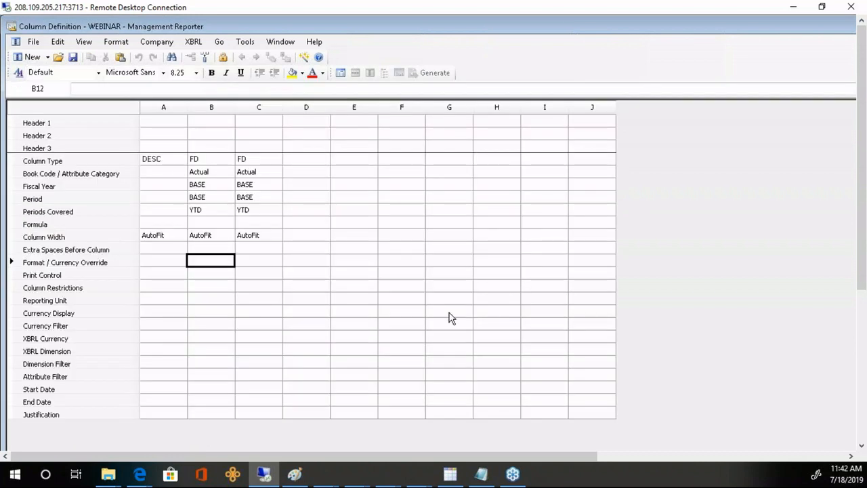
left_click(261, 111)
key("Delete")
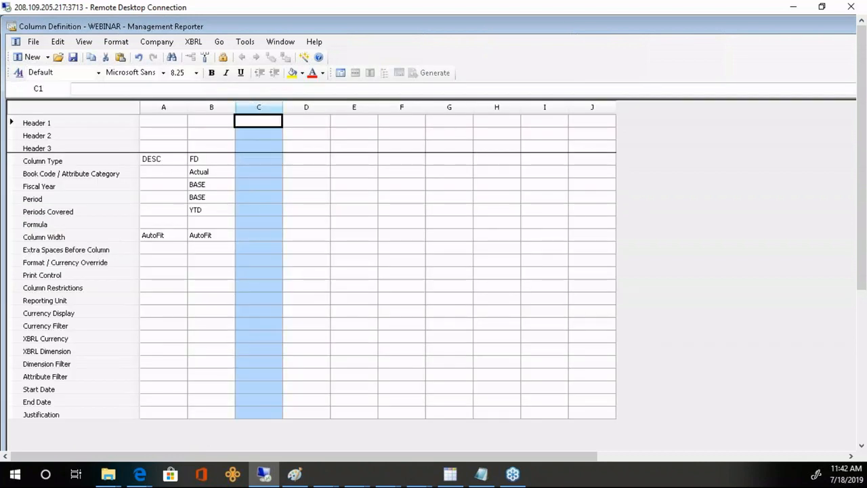
left_click(214, 211)
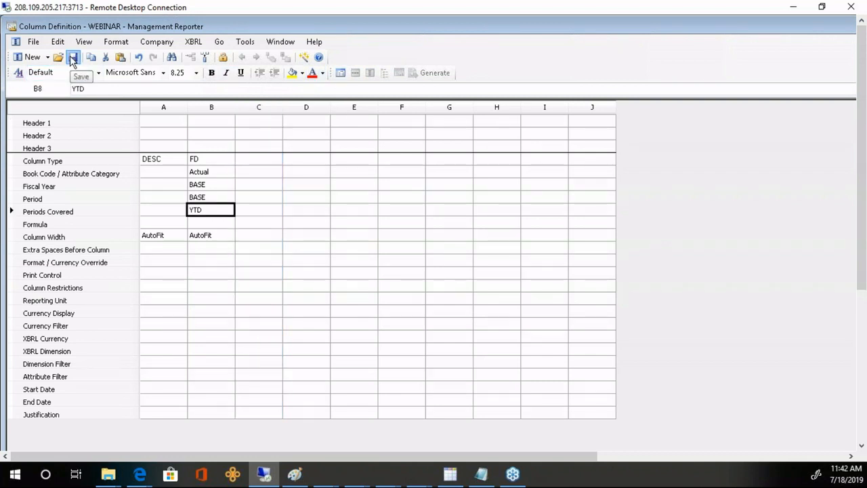
left_click(342, 72)
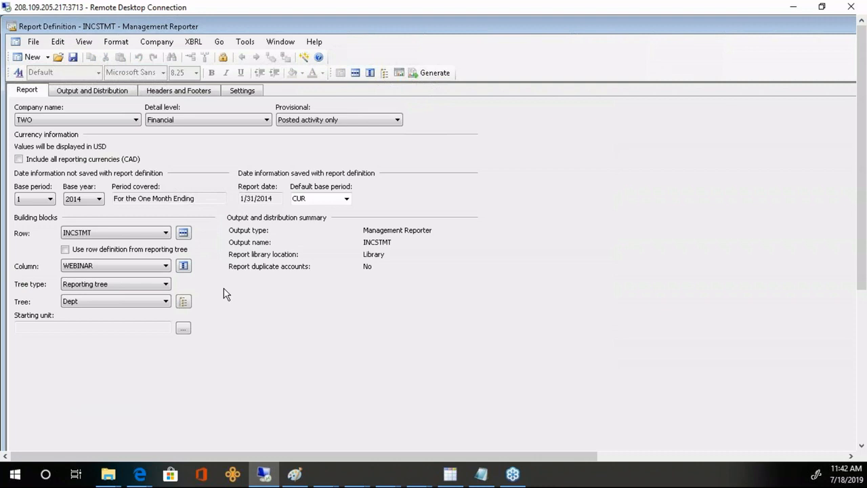
- Insert eight blank rows above Income Statement in the INCSTMT row definition
left_click(183, 232)
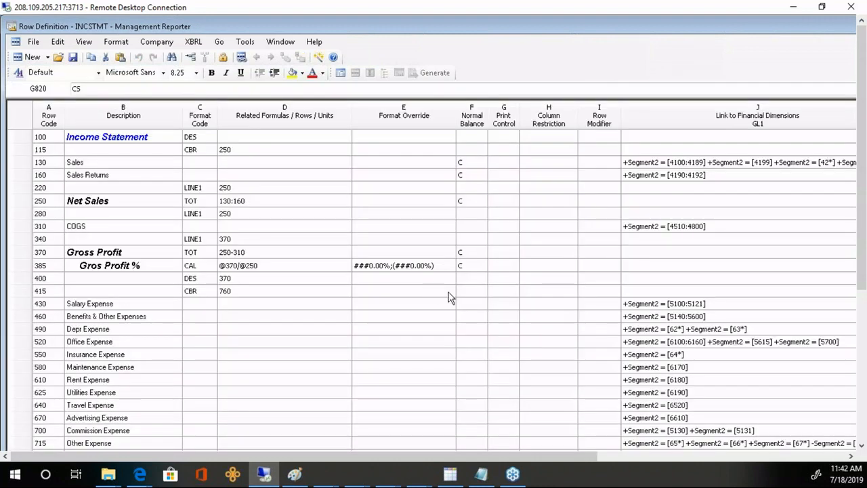
left_click(690, 165)
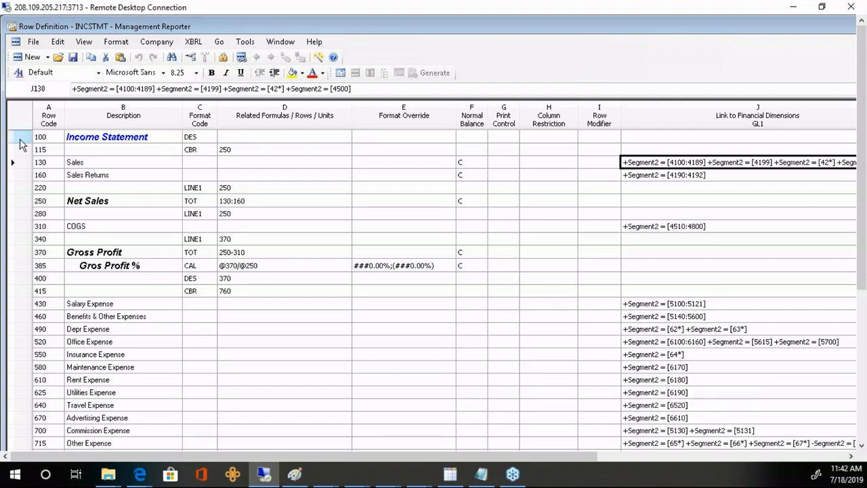
left_click_drag(20, 144, 18, 226)
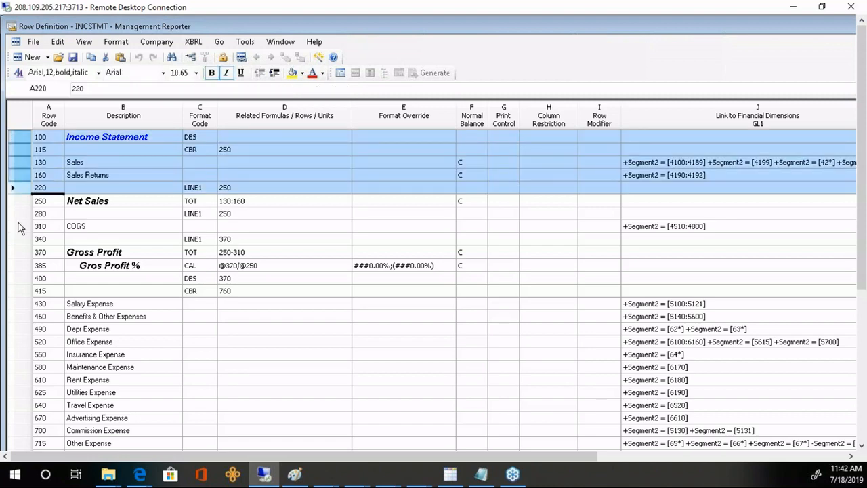
right_click(21, 207)
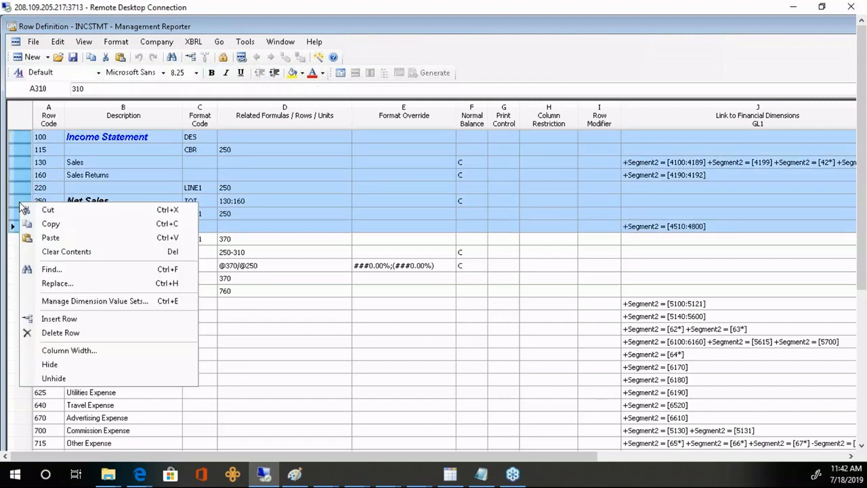
left_click(59, 318)
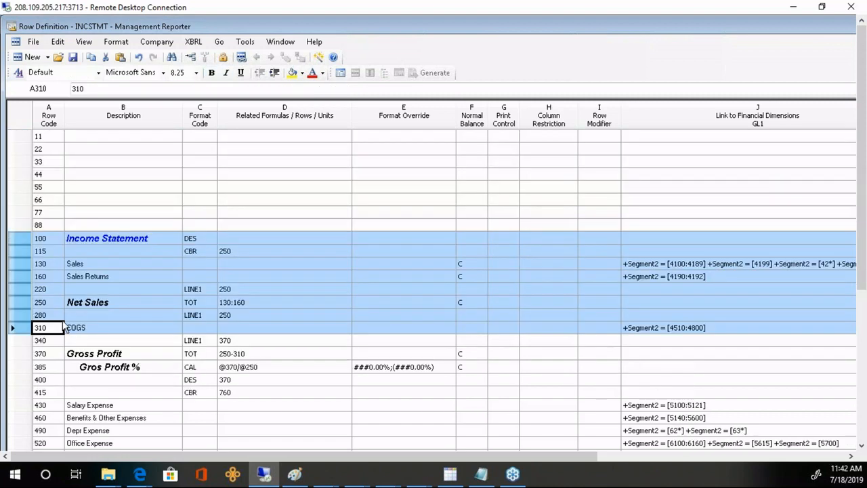
left_click(117, 139)
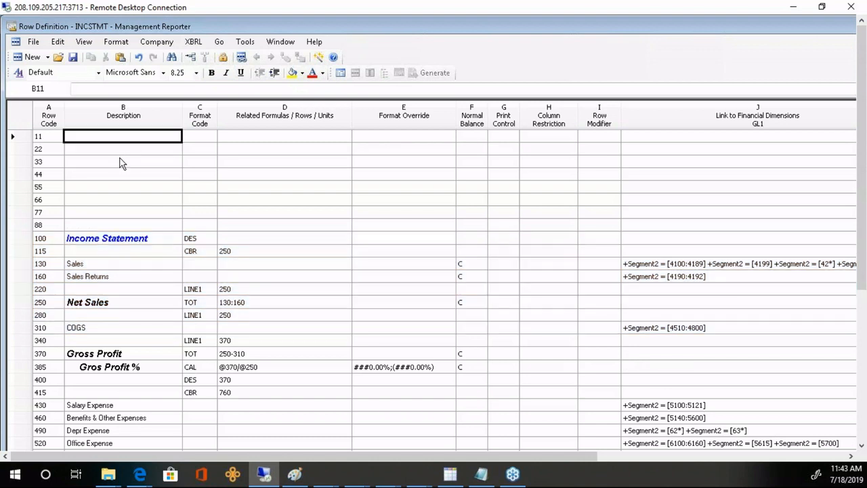
- Link row 11 to Segment2 range 5000:7999 in the J11 dimensions dialog
left_click(680, 137)
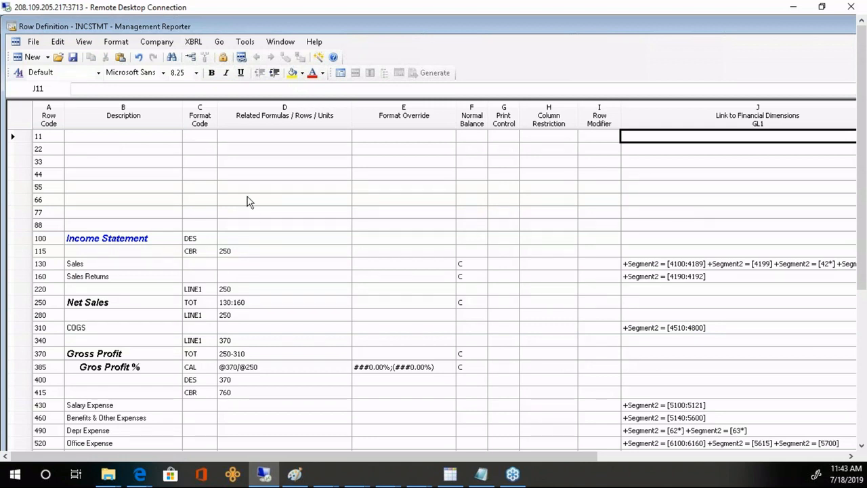
scroll(630, 315, "down", 1)
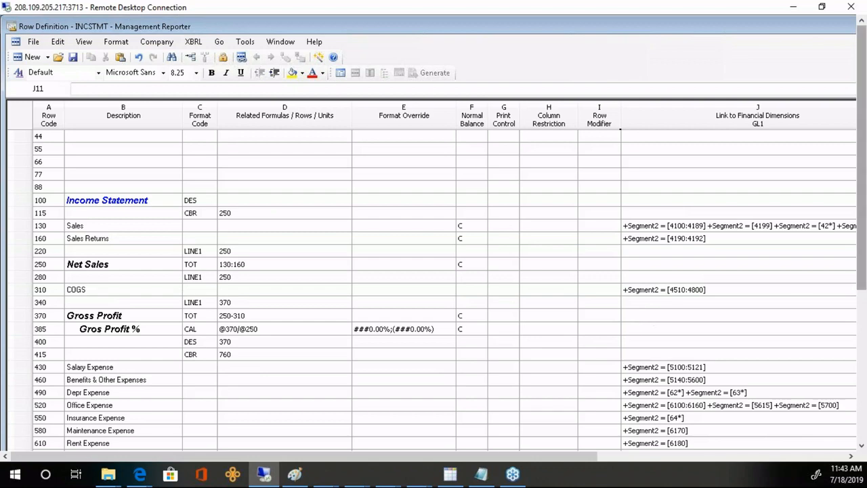
left_click_drag(863, 248, 865, 358)
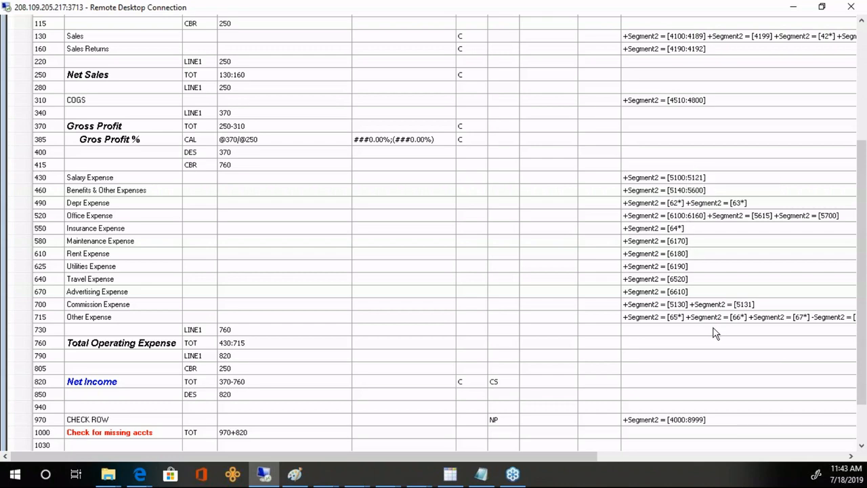
left_click_drag(861, 334, 861, 133)
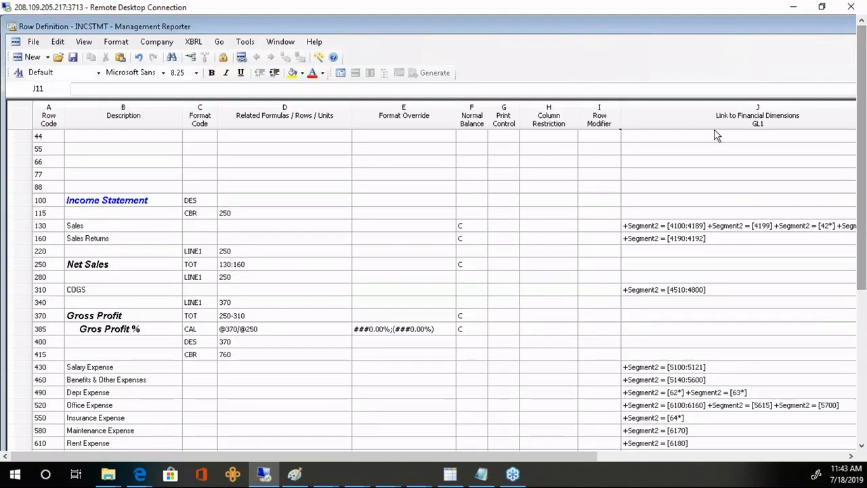
scroll(762, 158, "up", 1)
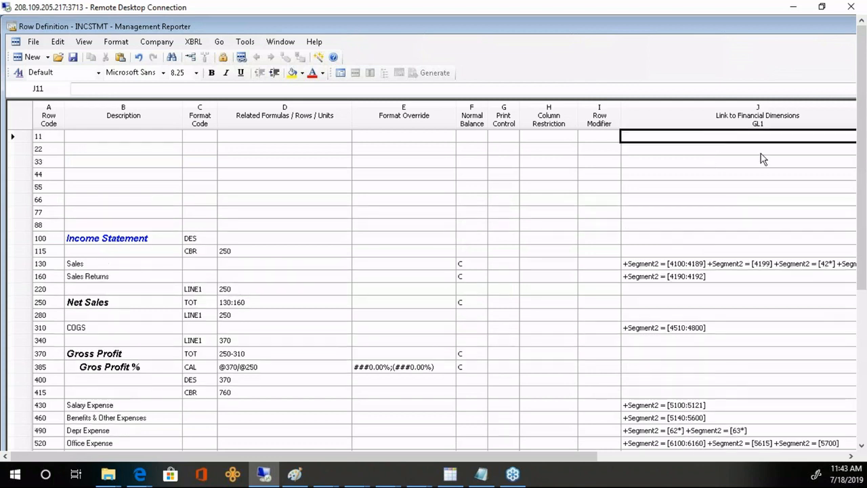
double_click(721, 139)
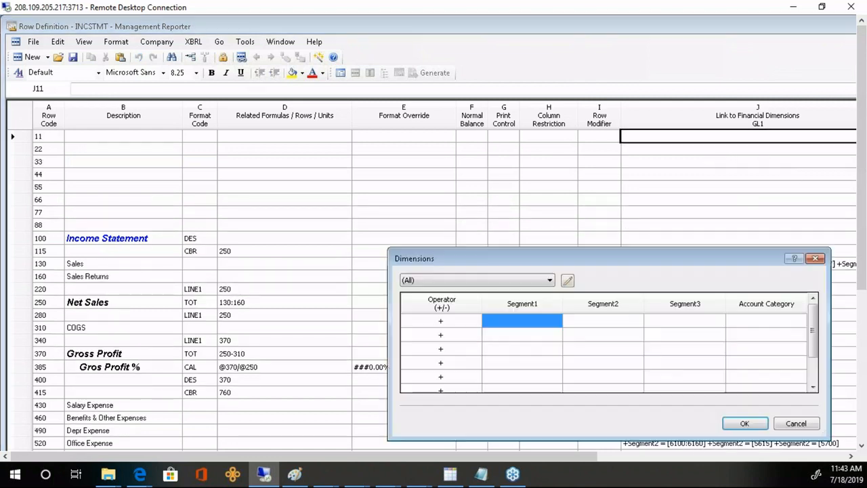
left_click(596, 328)
type("4000:")
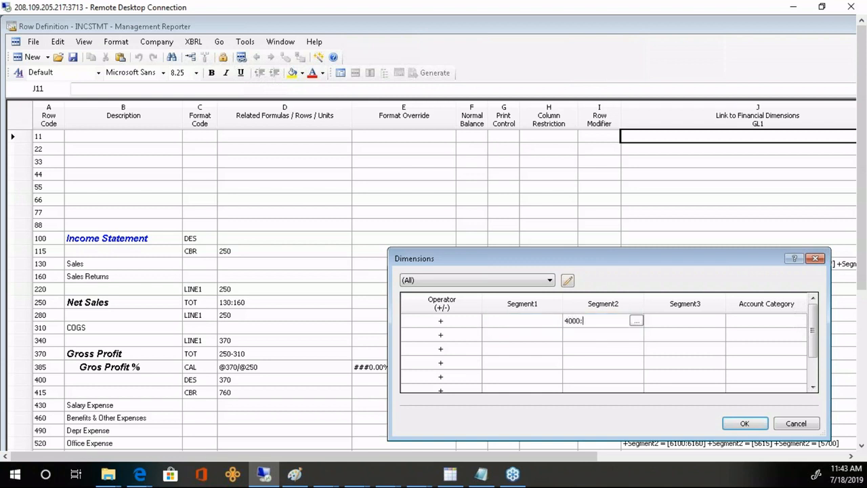
type("0")
key("BackSpace")
key("BackSpace")
key("BackSpace")
key("BackSpace")
type("5000:7999")
key("Return")
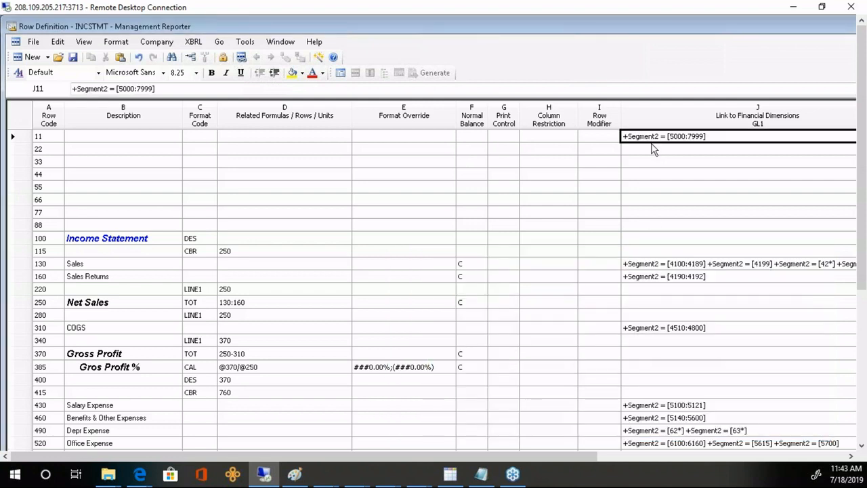
- Paste the same Segment2 5000:7999 link into rows 22 and 33
left_click(692, 149)
type("+Segment2 = [5000:7999]")
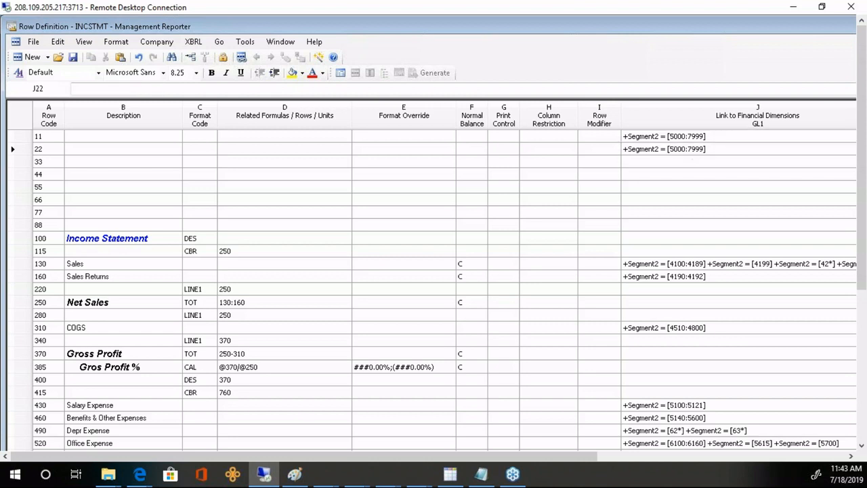
key("Down")
type("+Segment2 = [5000:7999]")
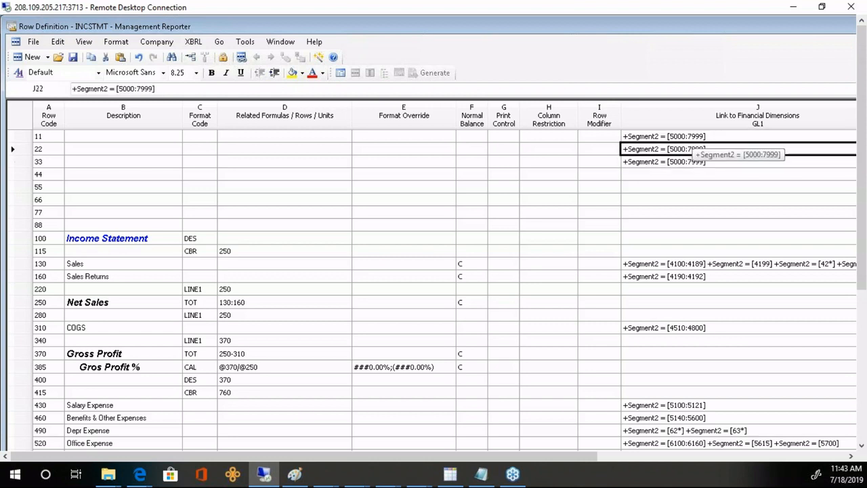
key("Up")
key("Up")
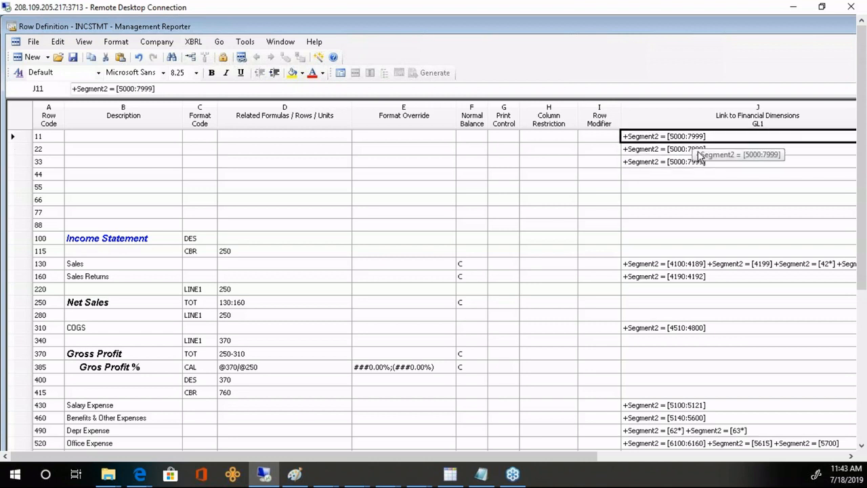
right_click(19, 139)
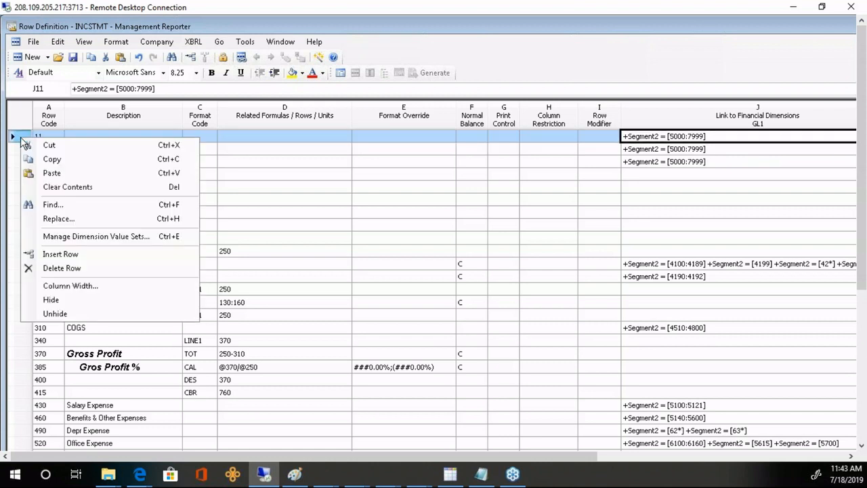
- Insert a bold 'TOTAL EXPENSES by DEPARTMENT' heading row with format code DES
left_click(63, 254)
left_click(101, 140)
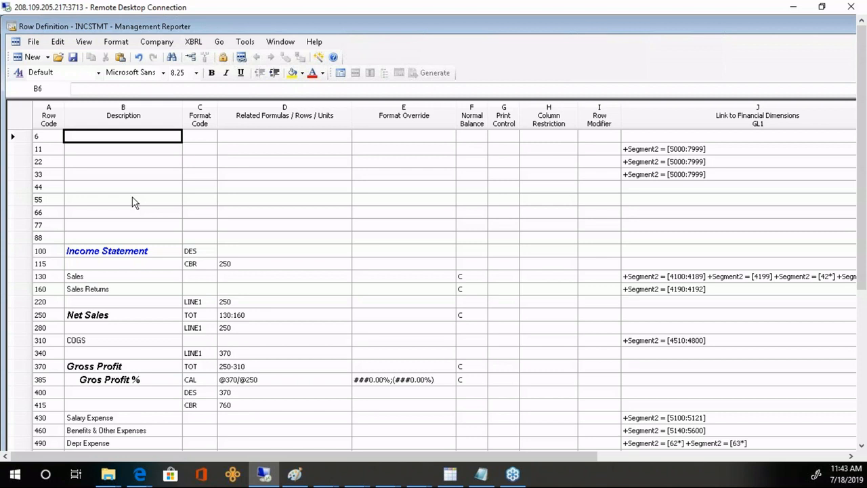
type("TOTA")
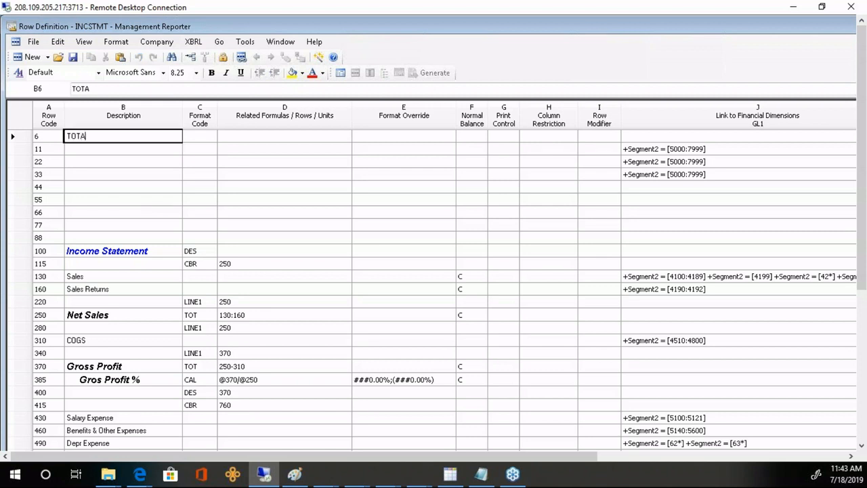
type("L E")
key("BackSpace")
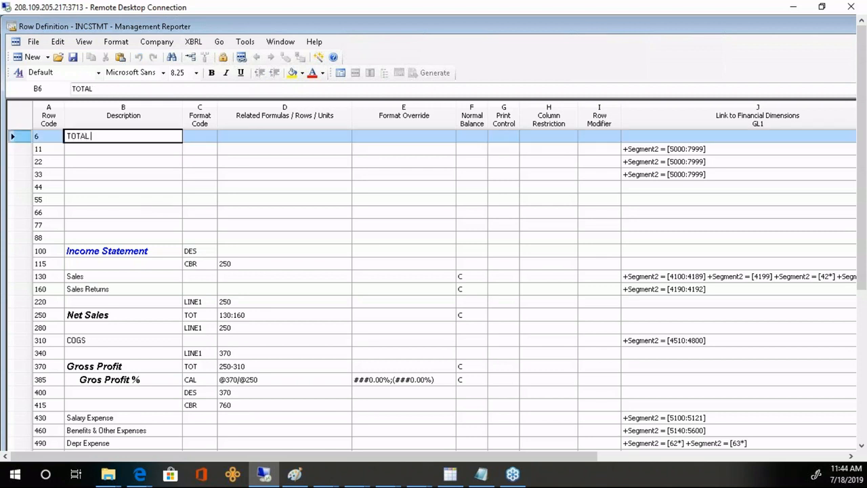
type("EXPENSES")
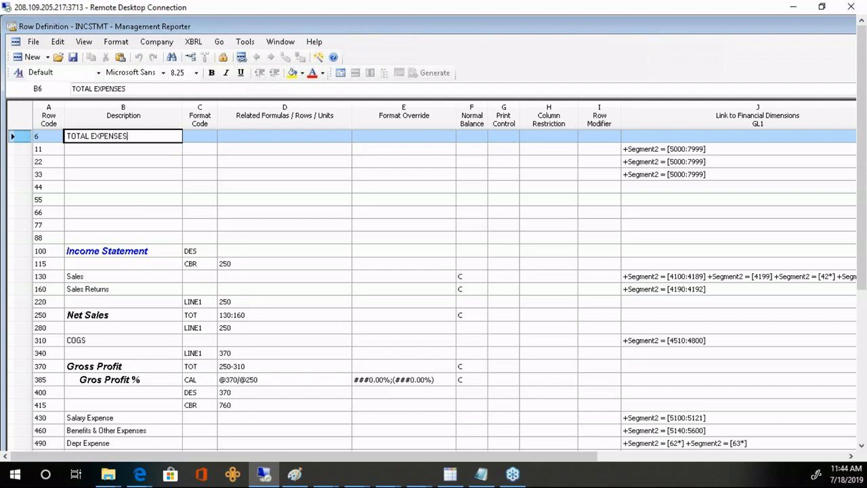
type(" by DEPARTMENT")
key("Tab")
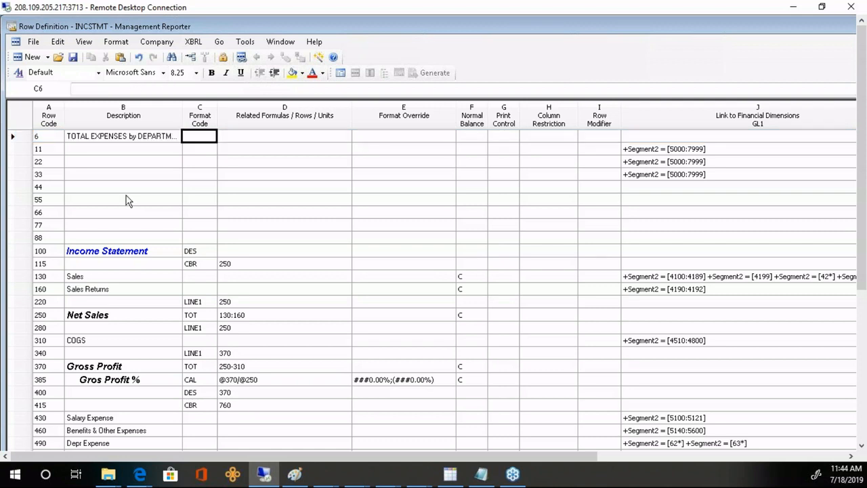
type("DES")
key("Tab")
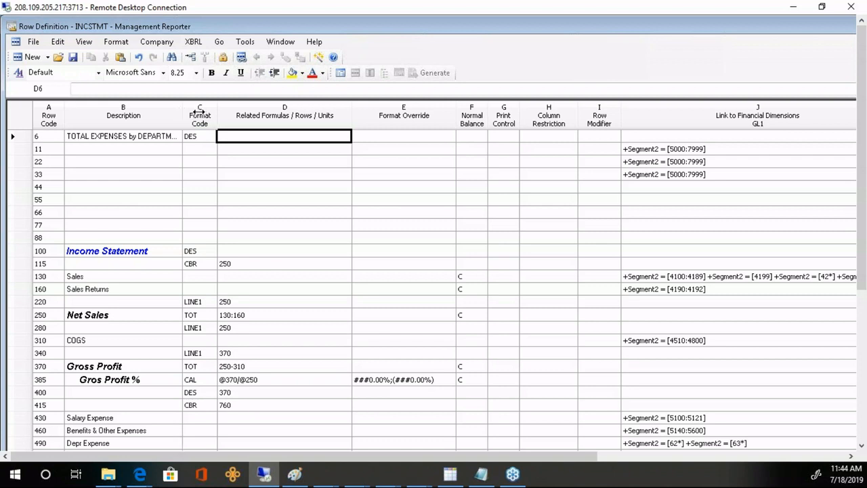
left_click_drag(182, 112, 199, 111)
left_click(28, 138)
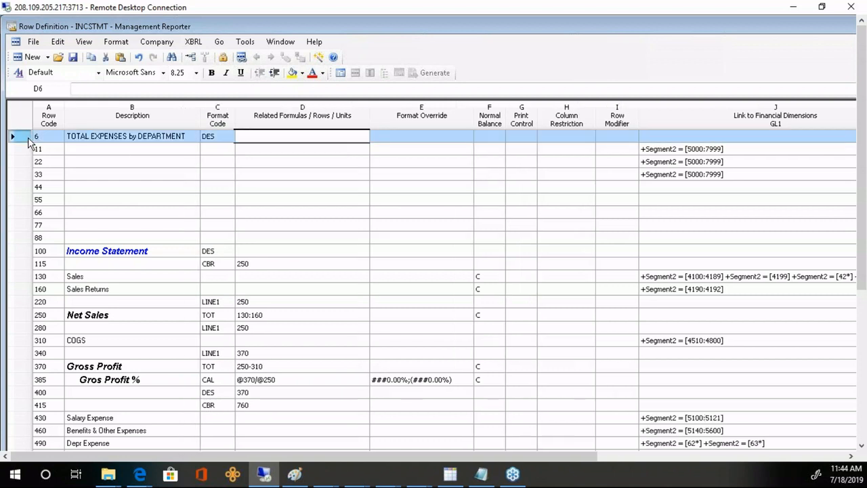
left_click(211, 73)
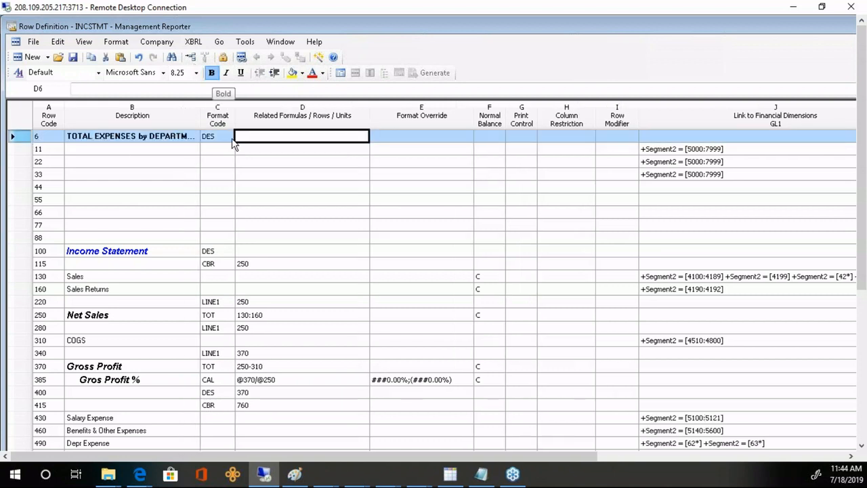
- Label rows 11, 22 and 33 as Sales, Administration and Accounting
left_click(166, 149)
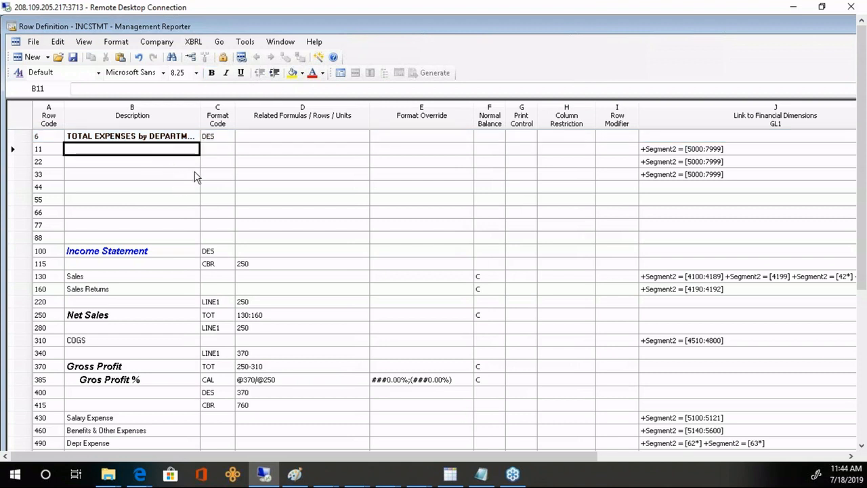
type("Sales")
key("Tab")
key("shift+Tab")
key("Down")
type("Adm")
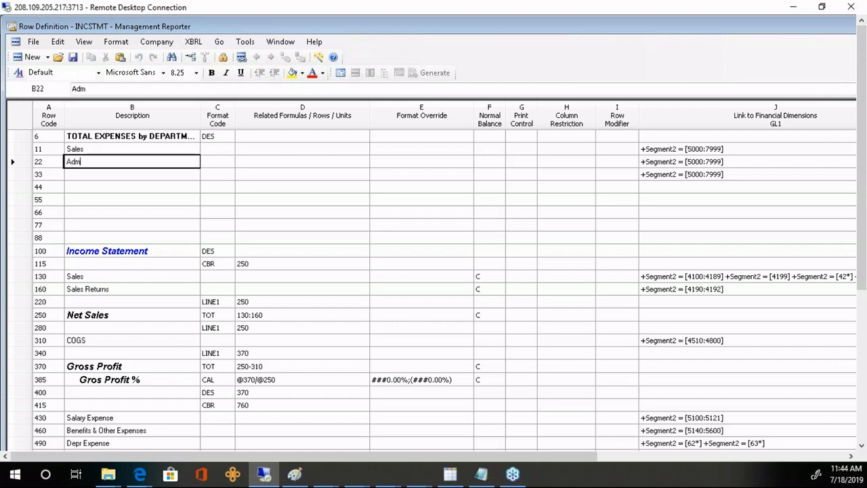
type("inistration")
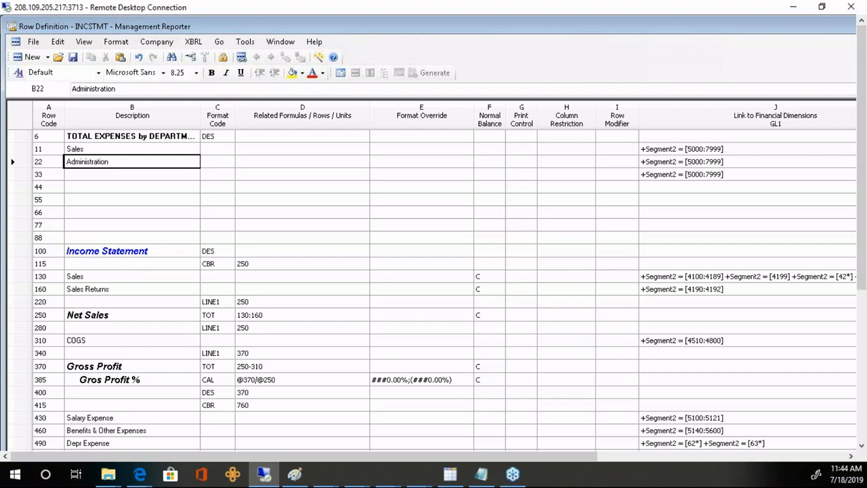
key("Down")
type("Acc")
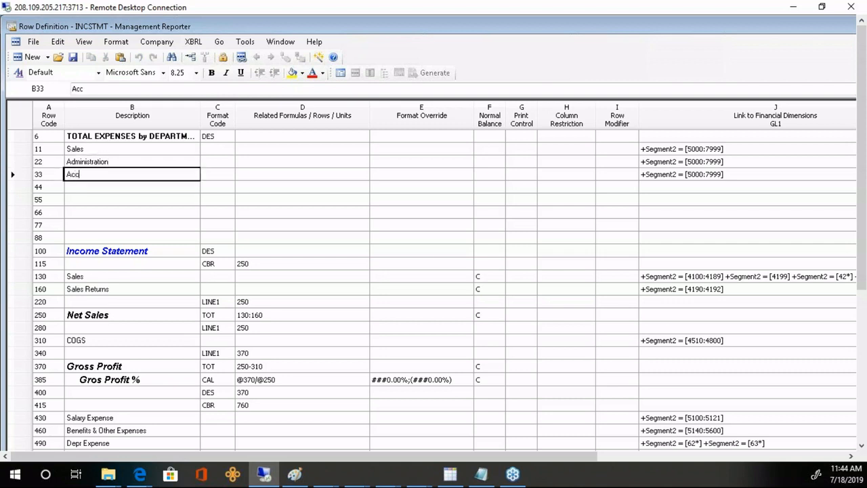
type("ounting")
key("Tab")
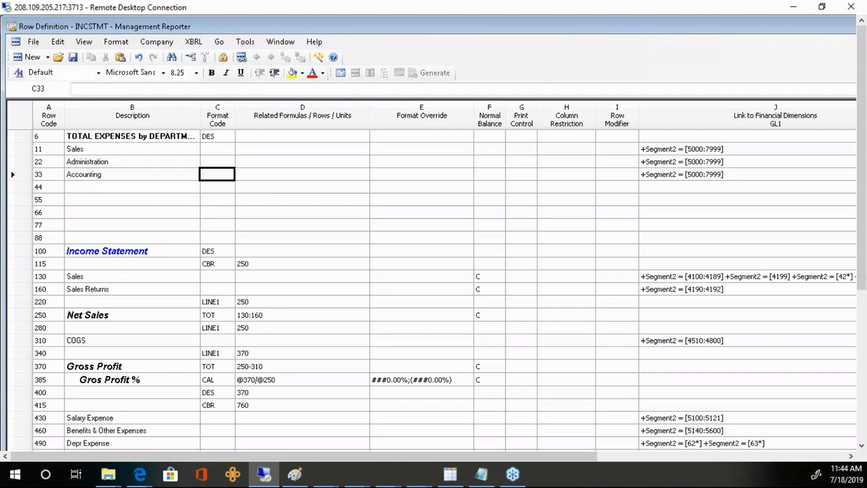
- Add a LINE1 row and a bold 'Total Expenses' TOT row totalling 11:33
key("Down")
type("LINE")
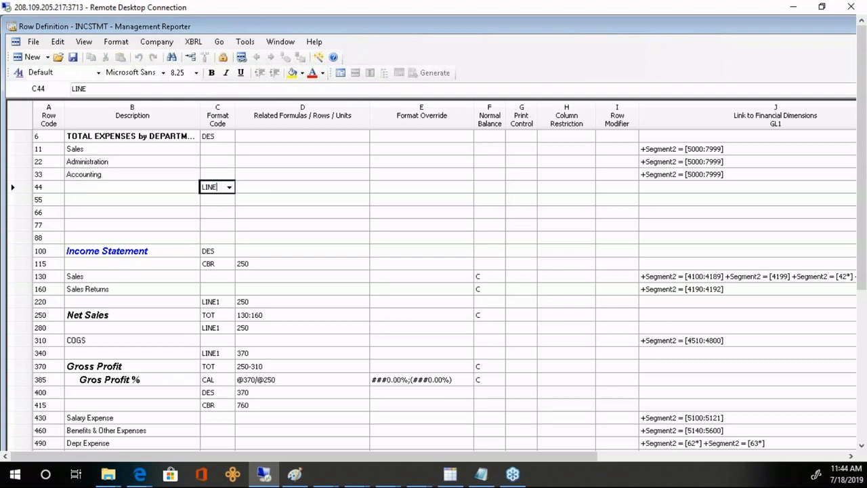
type("1")
key("shift+Tab")
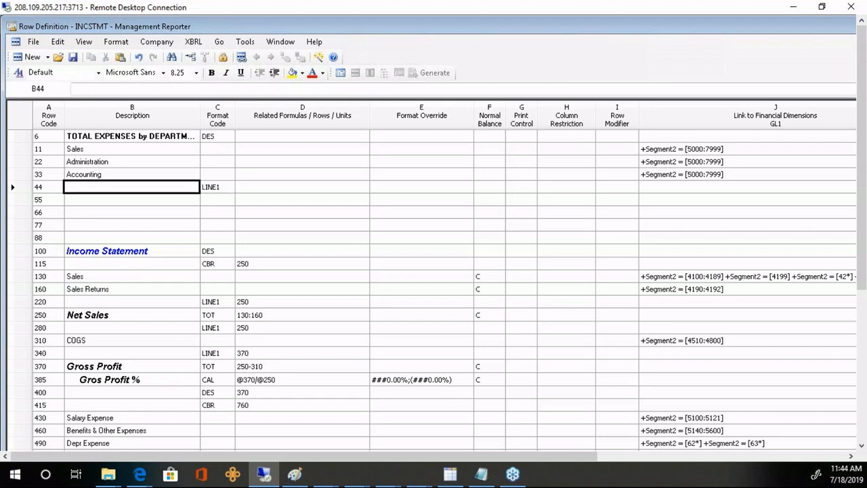
key("Down")
type("T")
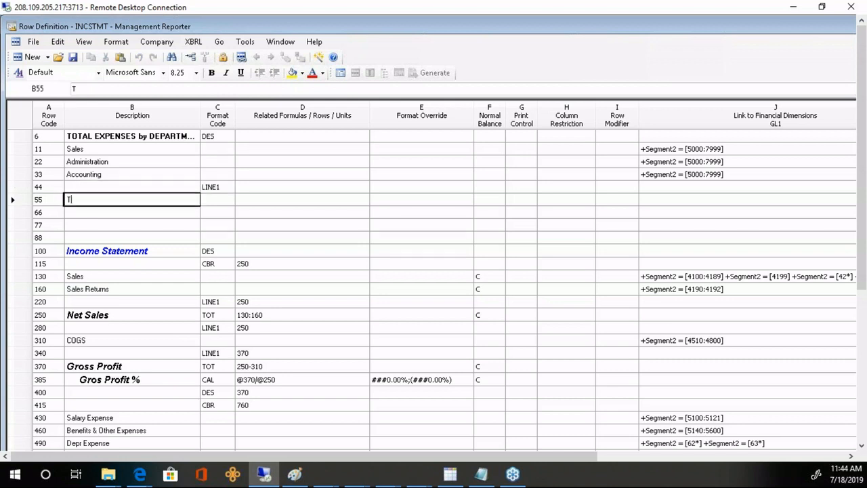
type("otal Expensese")
key("Tab")
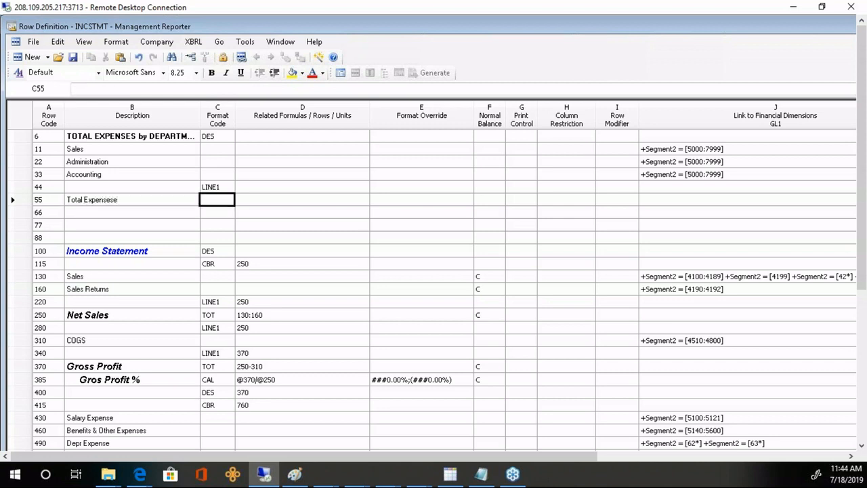
key("shift+Tab")
key("Tab")
type("TOT")
key("Tab")
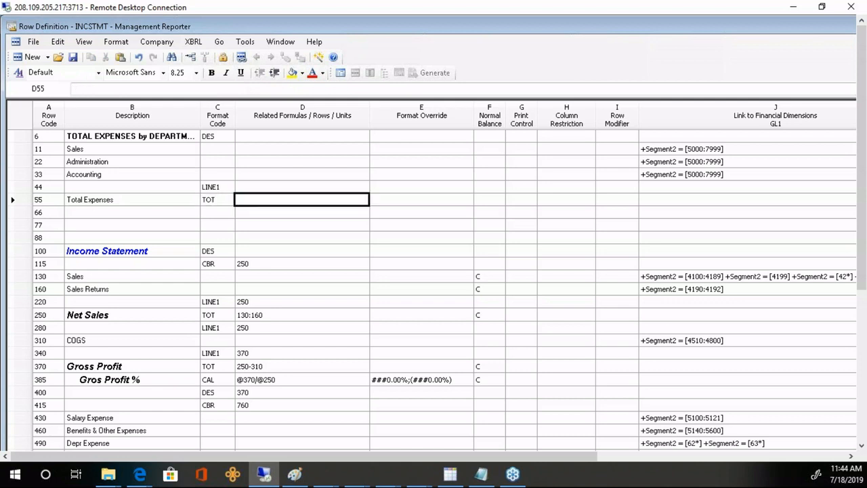
type("11:")
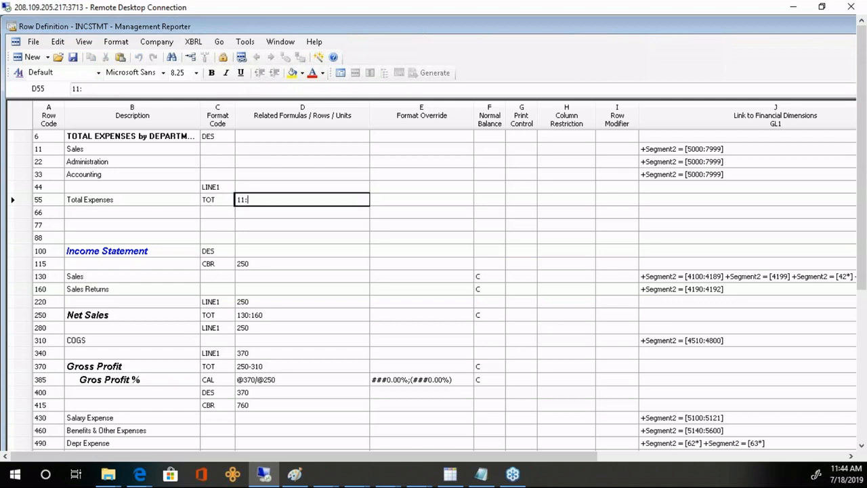
type("33")
key("Tab")
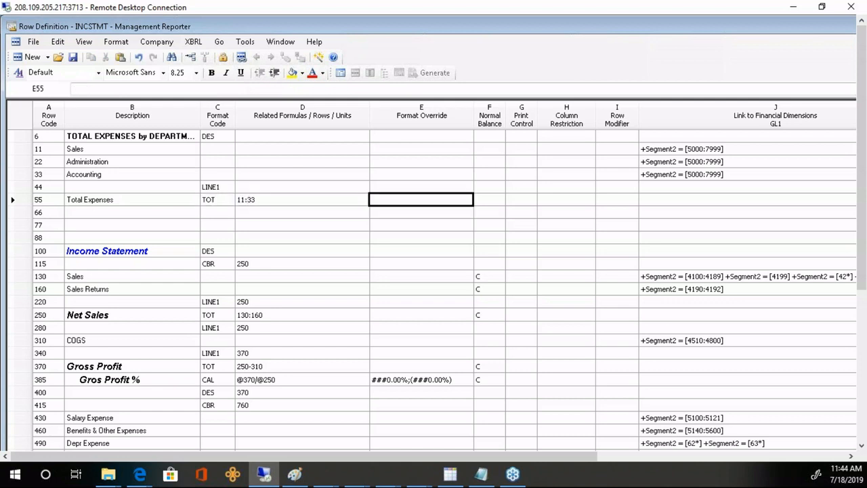
left_click(29, 202)
left_click(211, 73)
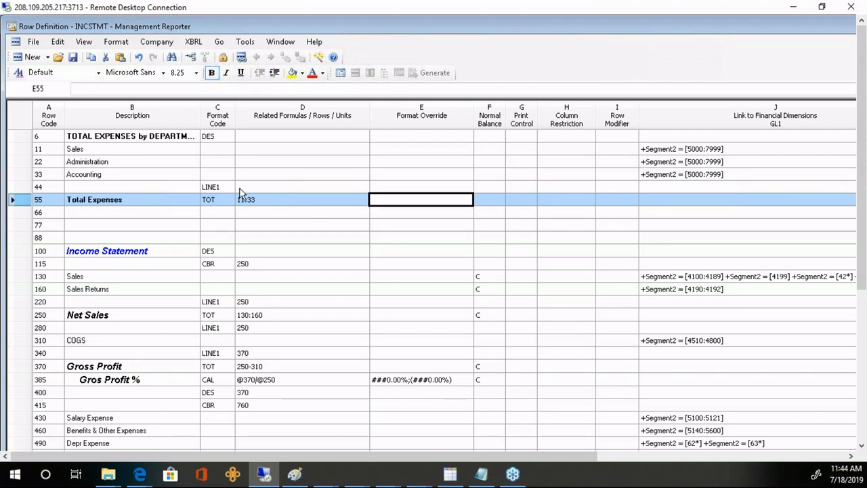
- Review the Sales, Administration and Accounting labels and row 11's segment link
left_click(267, 154)
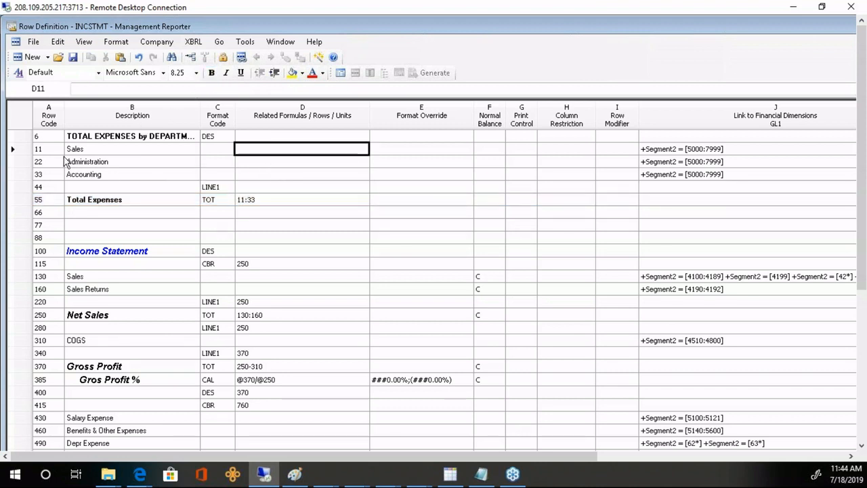
left_click(100, 151)
left_click(109, 163)
left_click(109, 175)
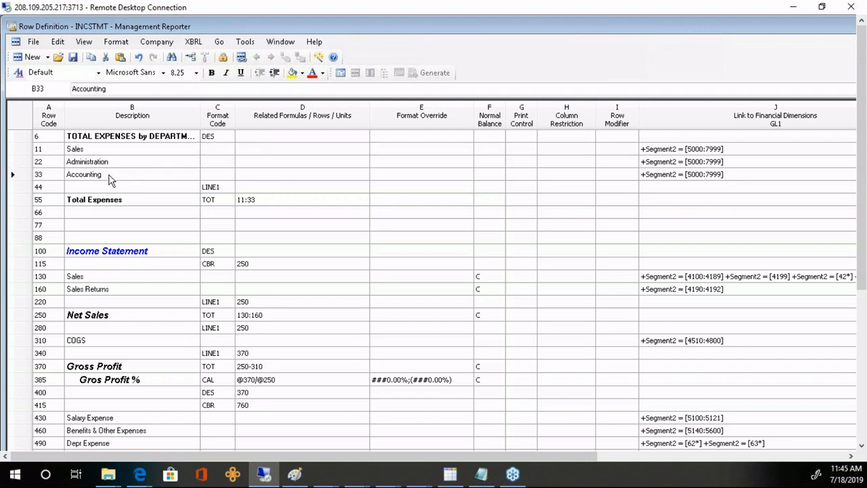
left_click(722, 151)
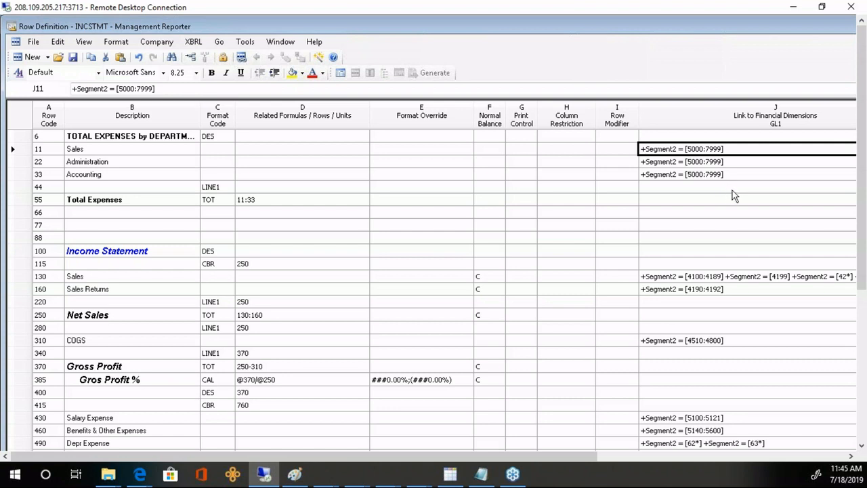
- Add Segment1 filters 000, 100 and 200 to the Sales, Administration and Accounting links, then save
double_click(748, 150)
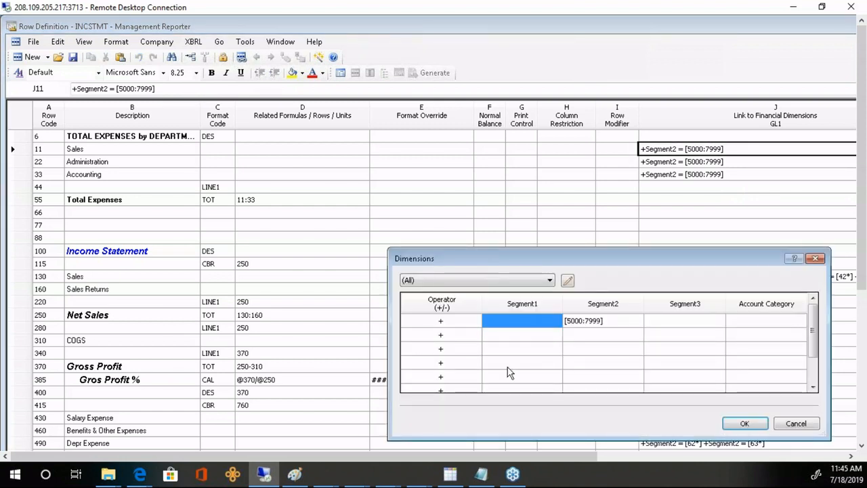
type("000")
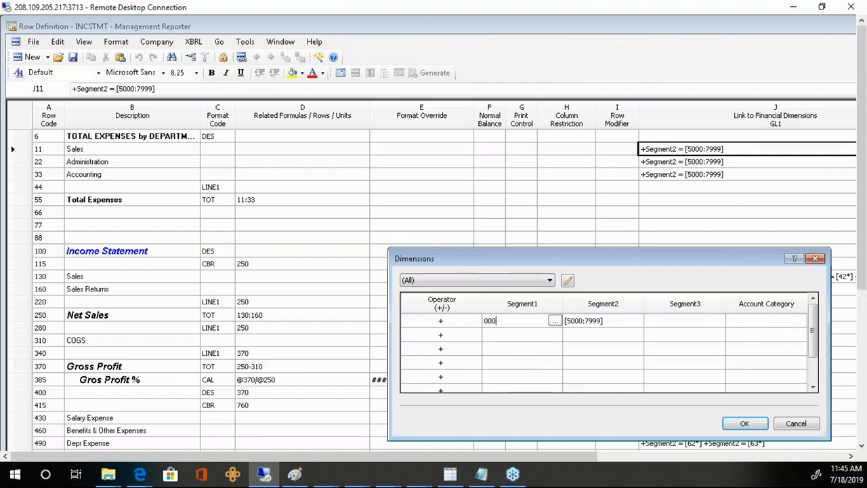
key("Return")
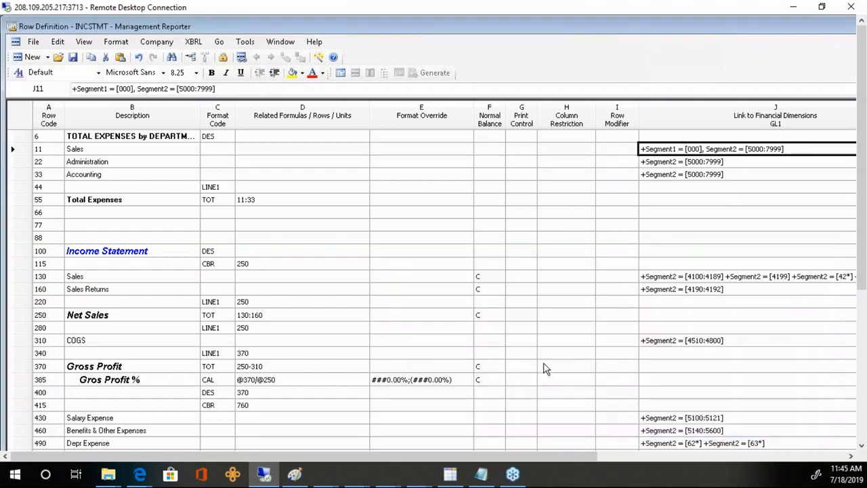
double_click(723, 163)
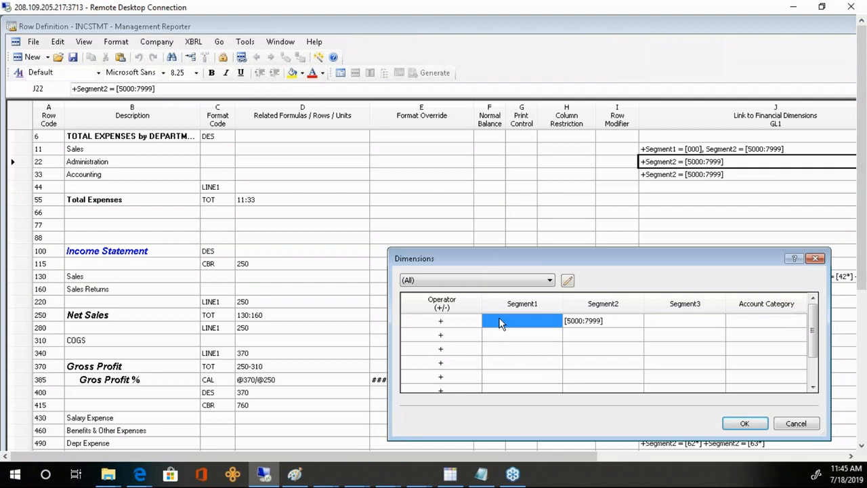
type("100")
key("Return")
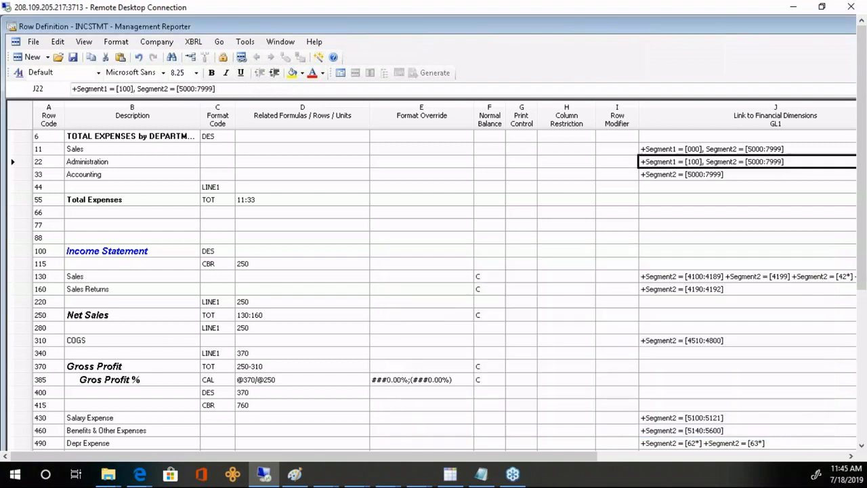
double_click(720, 174)
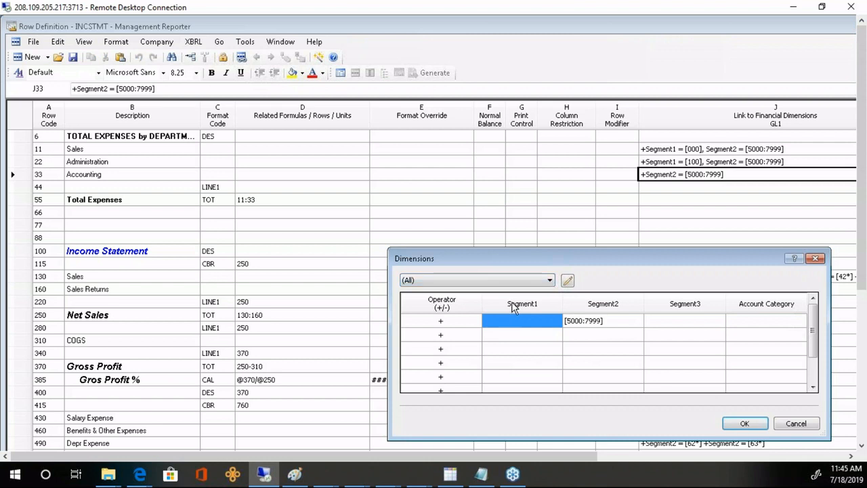
type("200")
key("Return")
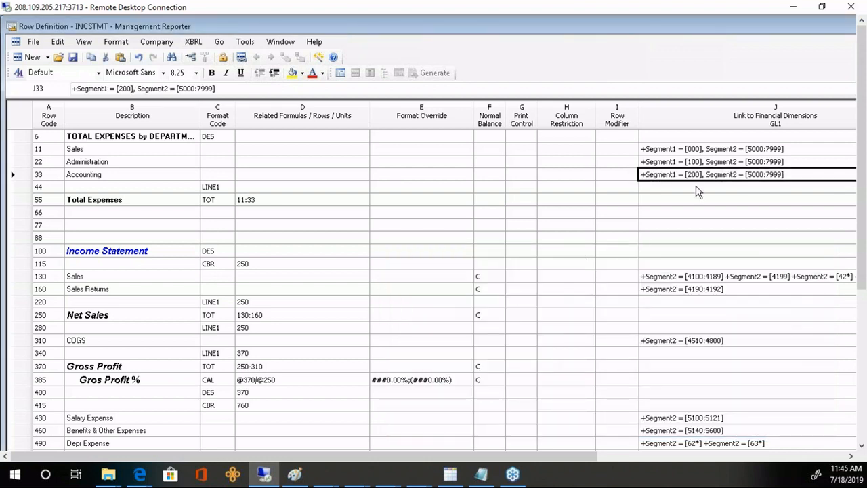
left_click(697, 190)
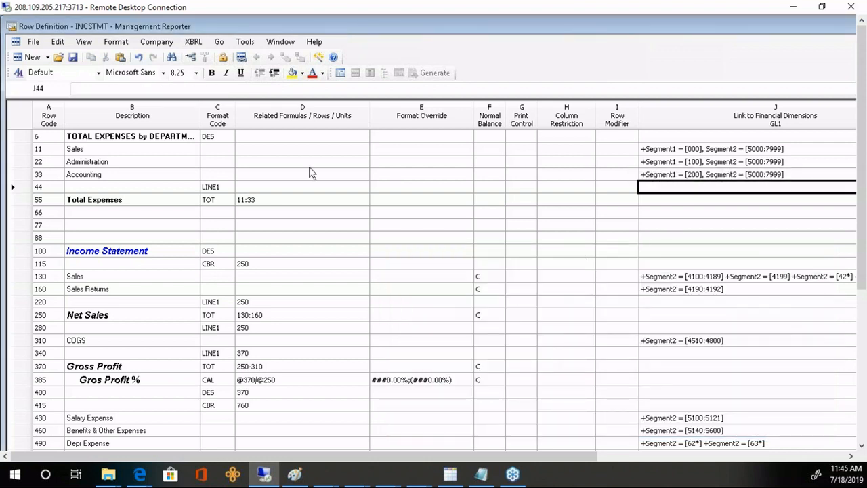
left_click(73, 58)
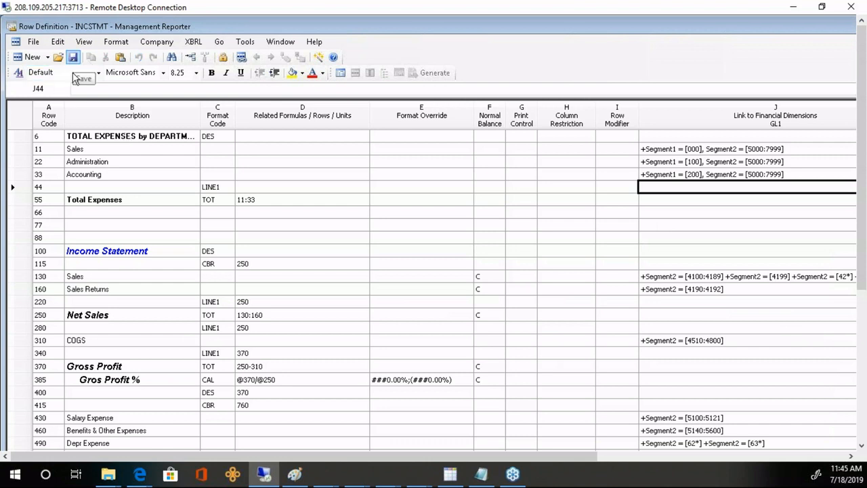
- Generate the INCSTMT report with Tree type (none) instead of choosing reporting units, then reopen the row definition
left_click(342, 73)
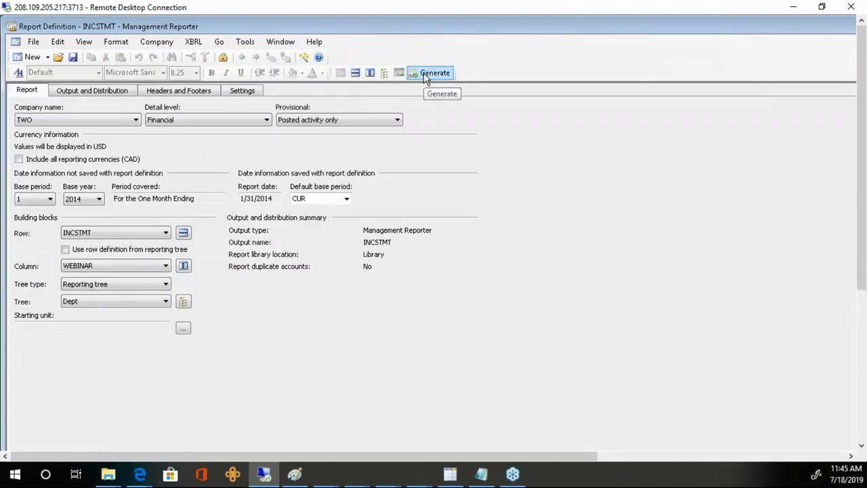
left_click(425, 73)
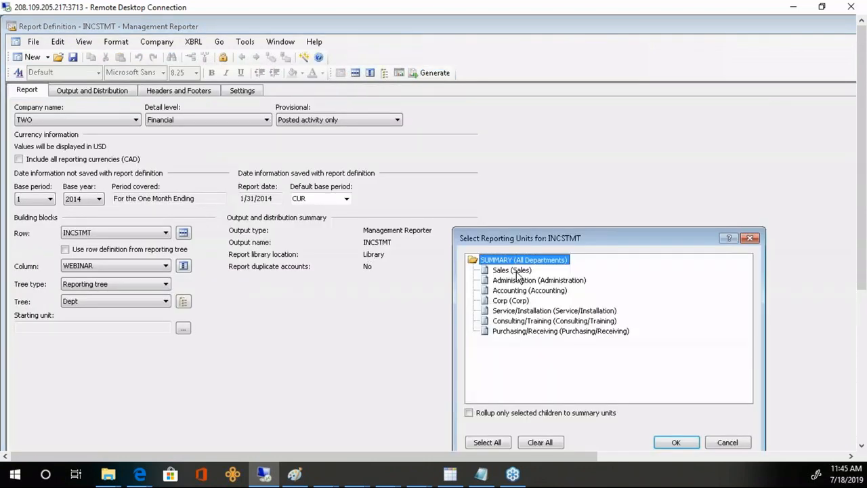
left_click(728, 442)
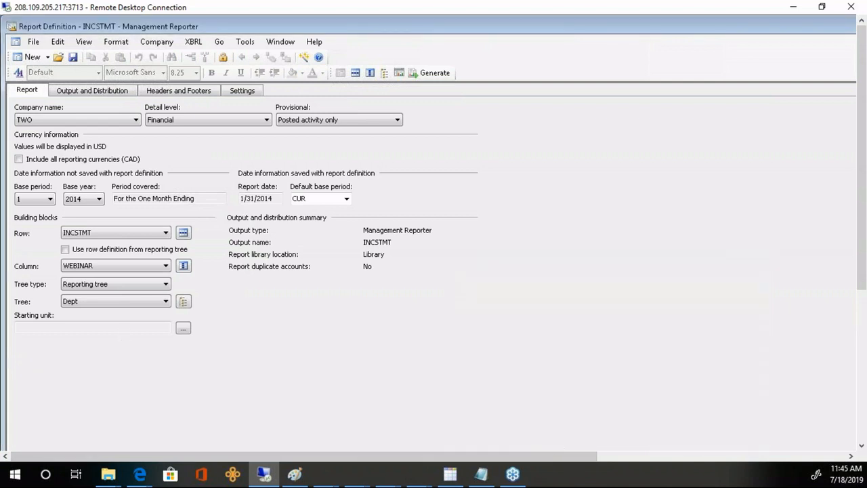
left_click(166, 284)
left_click(109, 295)
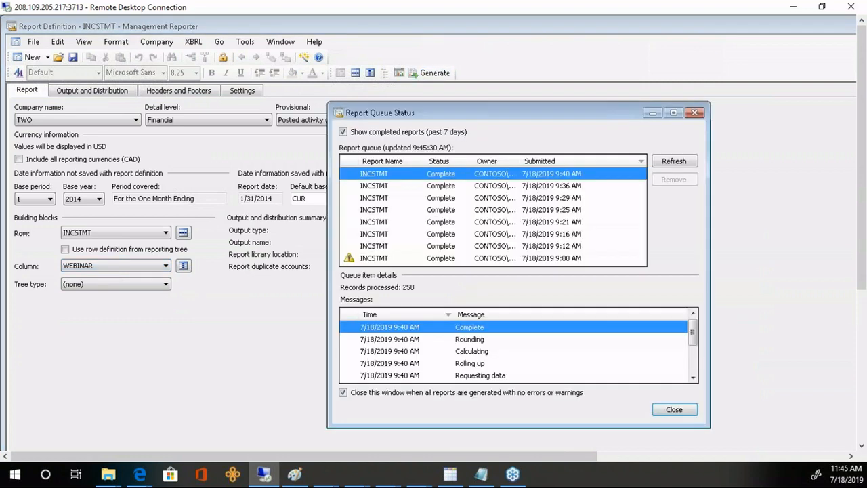
left_click(667, 161)
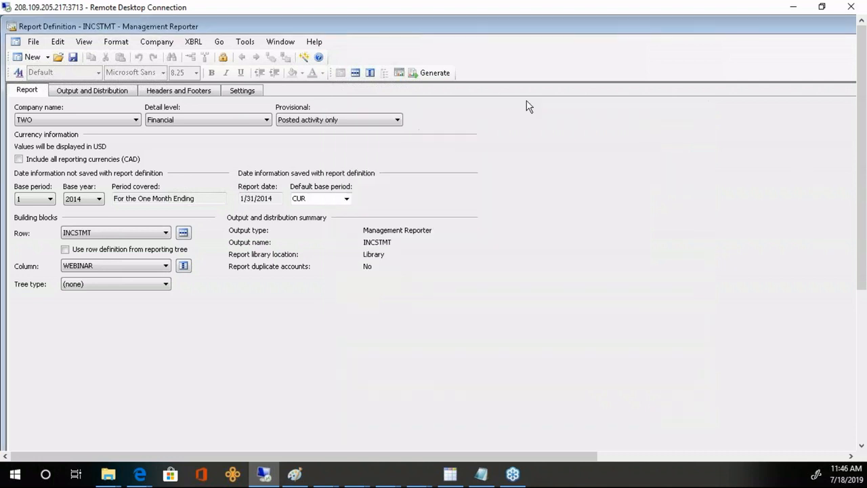
left_click(355, 72)
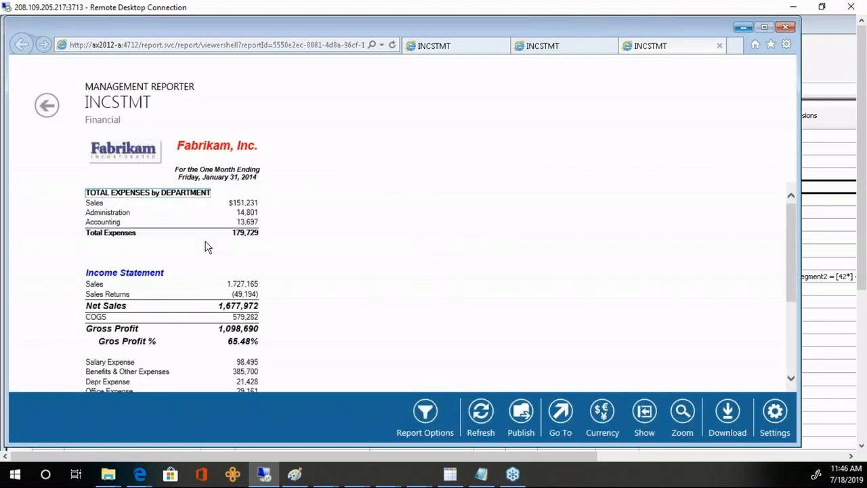
- Check the TOTAL EXPENSES by DEPARTMENT figures in the Web Viewer, then return to the INCSTMT row definition
left_click(116, 208)
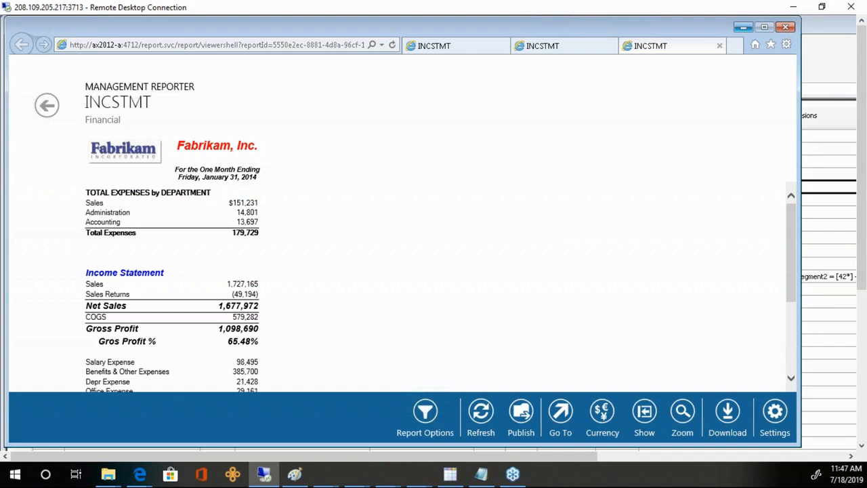
left_click(816, 70)
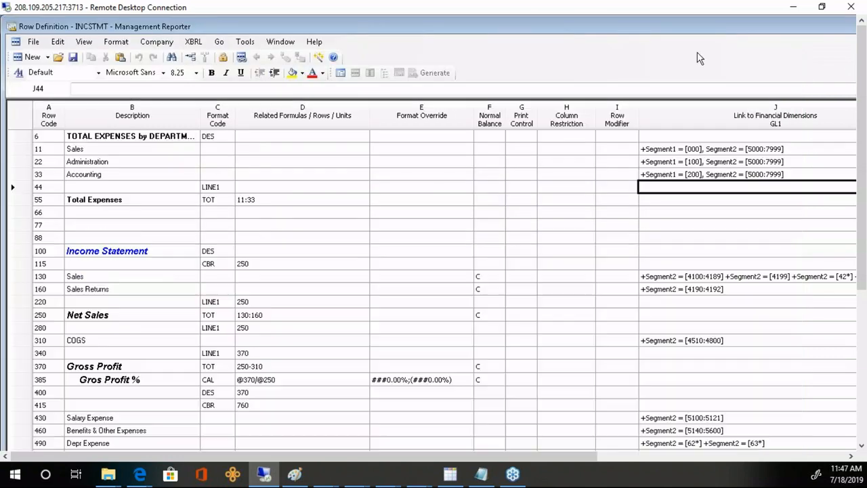
- Create a new row definition with department rows from Segment1 (All &&&), keeping Segment2 summarized (All ###)
left_click(32, 57)
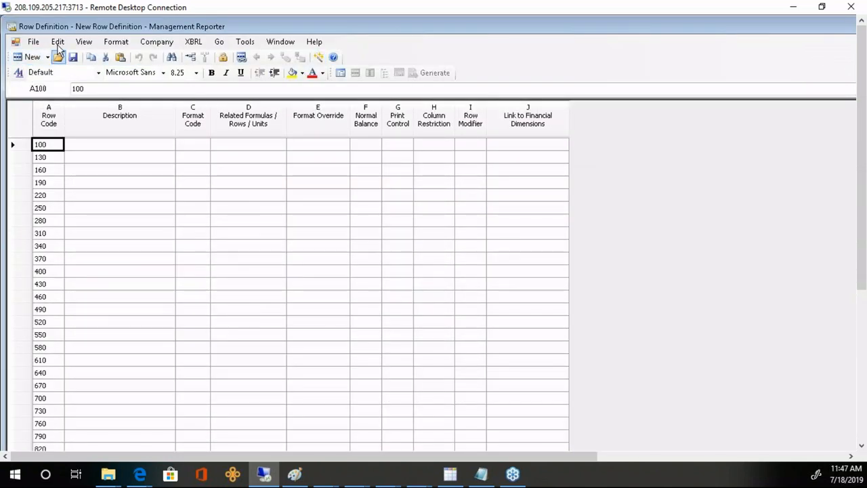
left_click(58, 44)
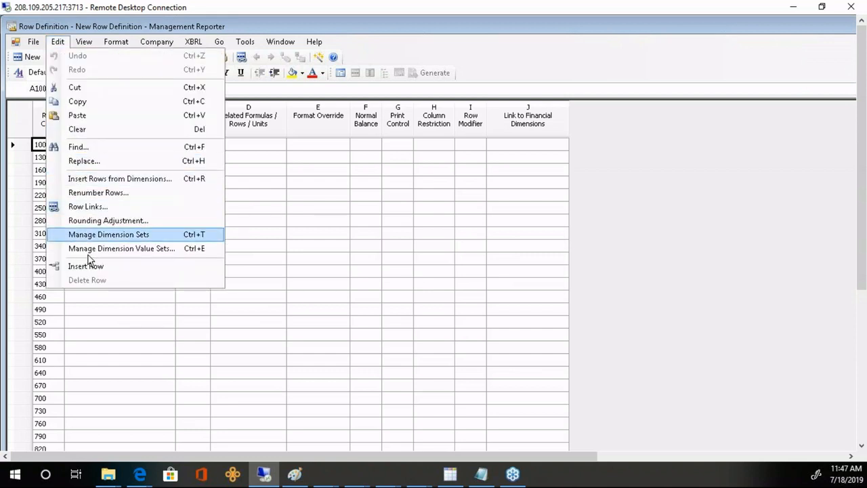
left_click(87, 180)
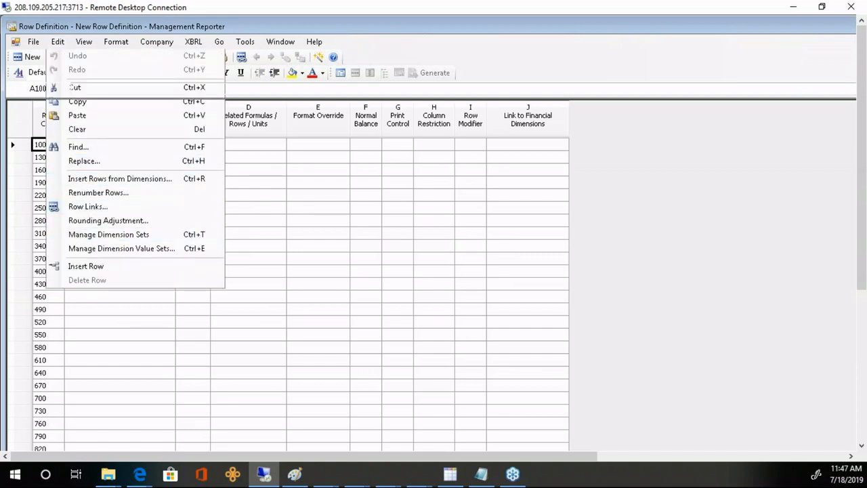
left_click_drag(532, 256, 346, 175)
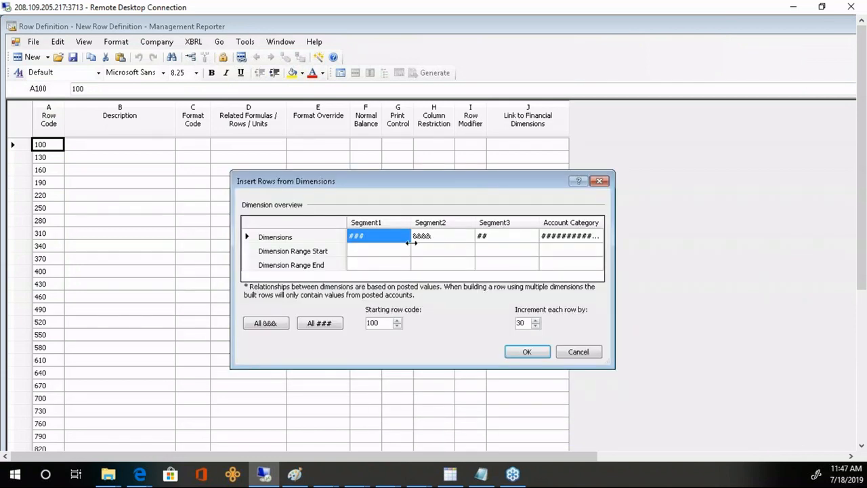
left_click(440, 237)
left_click(321, 325)
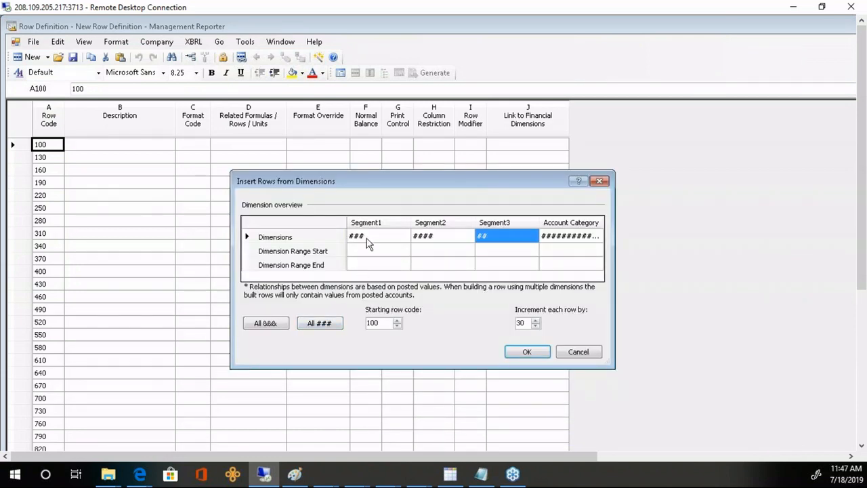
left_click(366, 236)
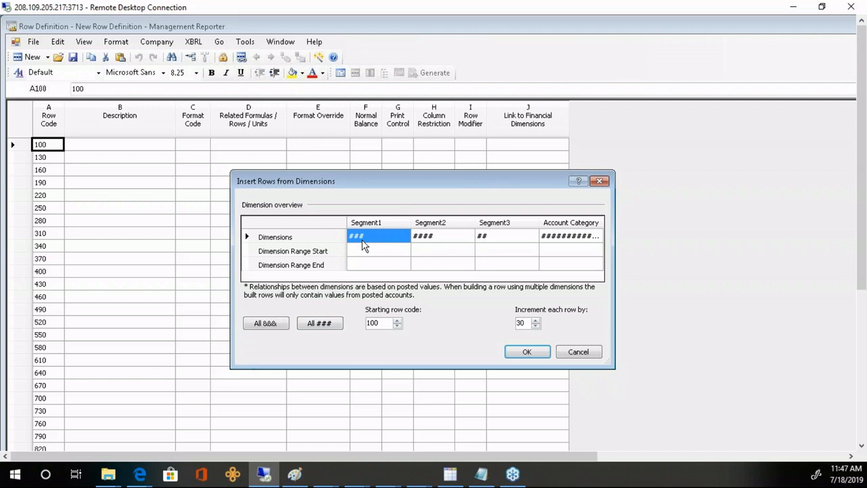
left_click(273, 323)
left_click(518, 351)
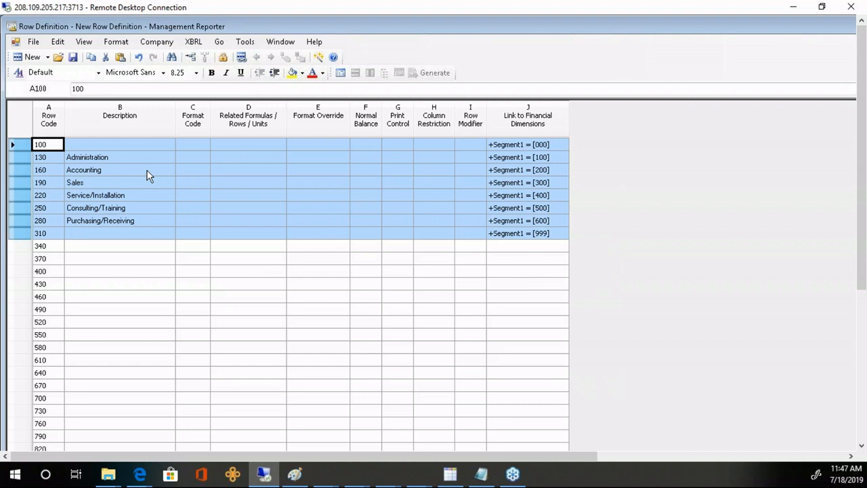
left_click(547, 145)
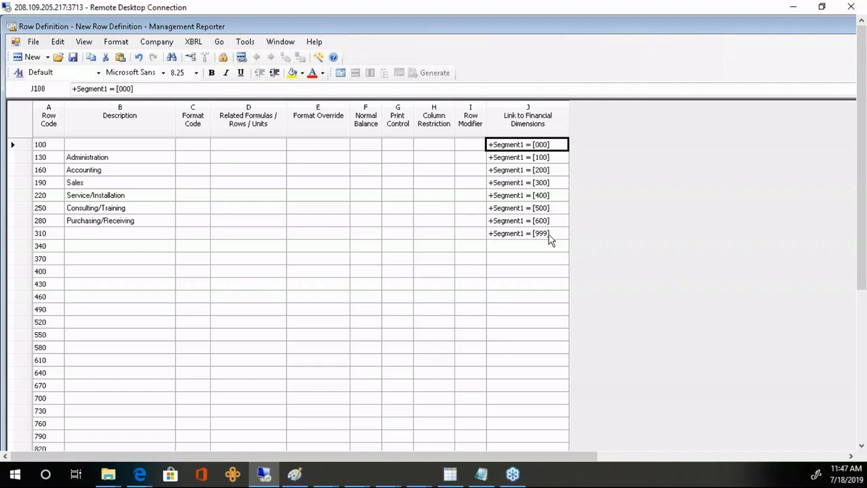
- Enter descriptions Sales, Corporate and Misc for rows 100, 190 and 310
left_click(124, 147)
type("S")
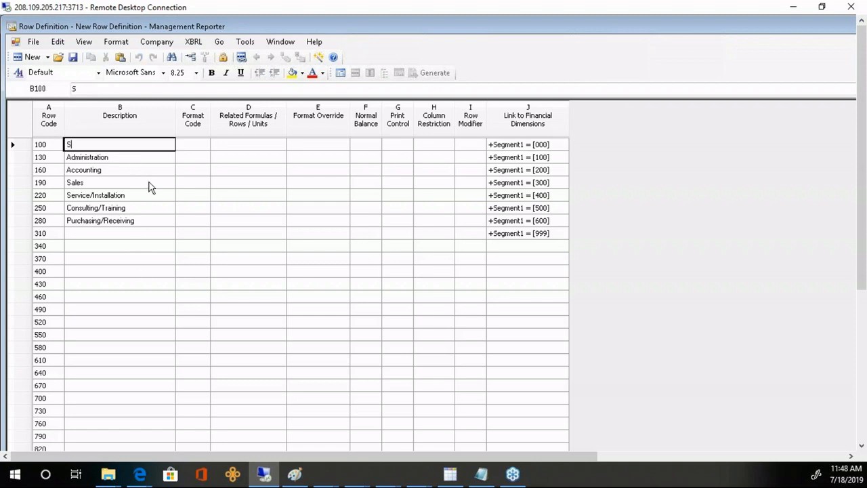
type("lales")
key("Down")
key("Down")
key("Down")
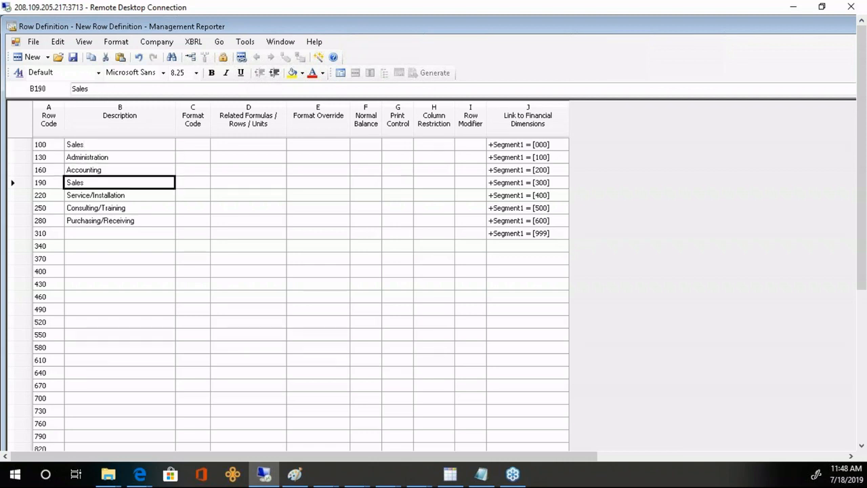
type("Corporate")
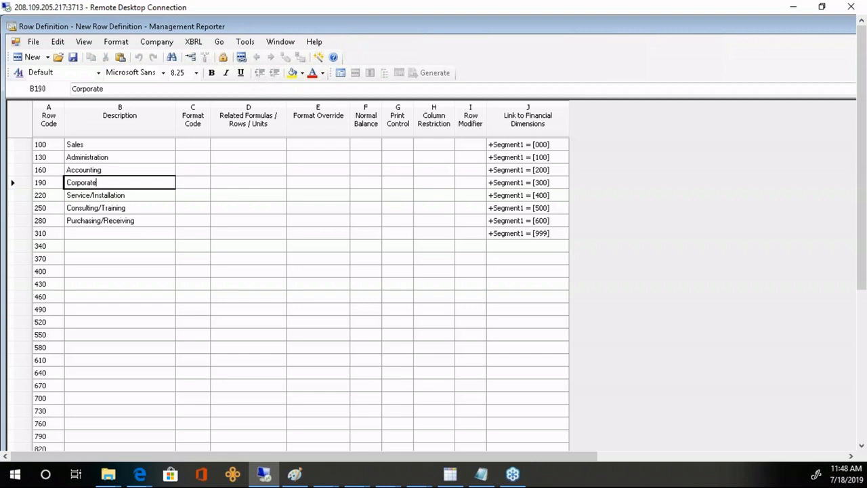
key("Down")
key("Down")
key("Down")
key("Down")
key("Right")
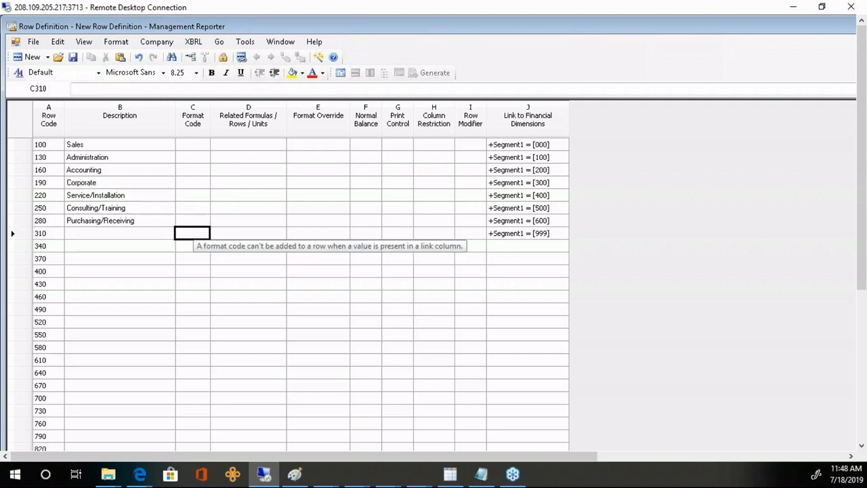
left_click(139, 234)
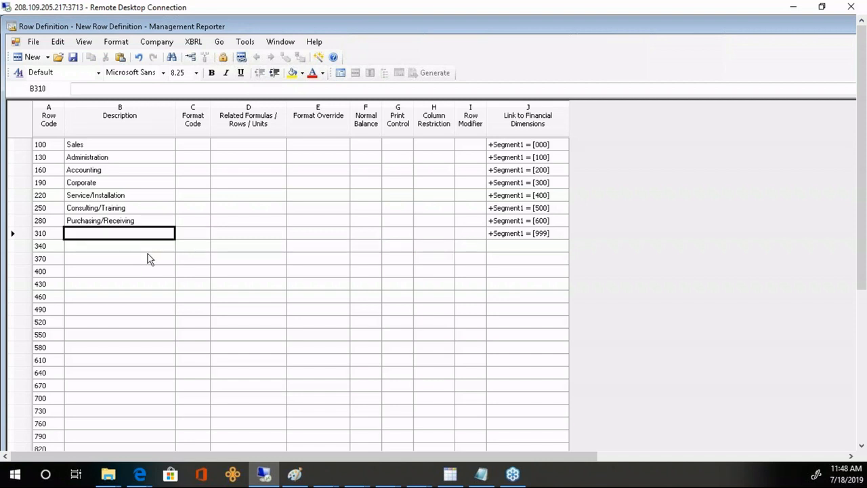
type("Misc")
key("Tab")
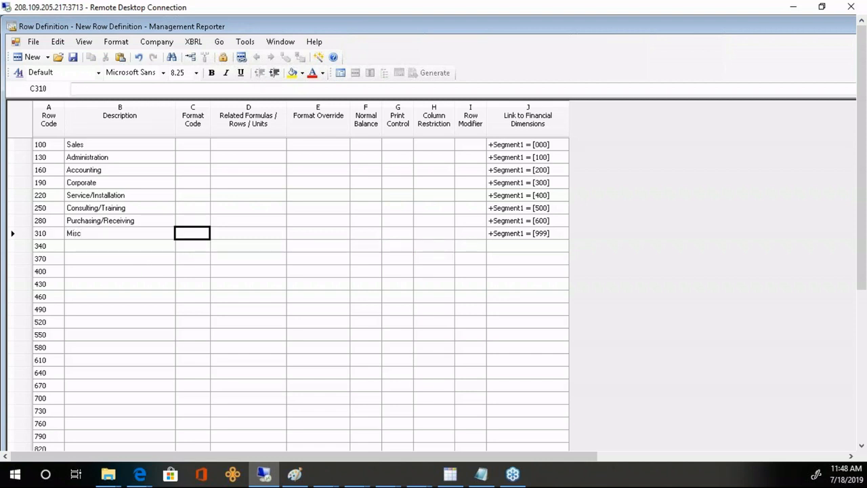
- Give row 340 the LINE1 format code
key("Down")
type("LINE1")
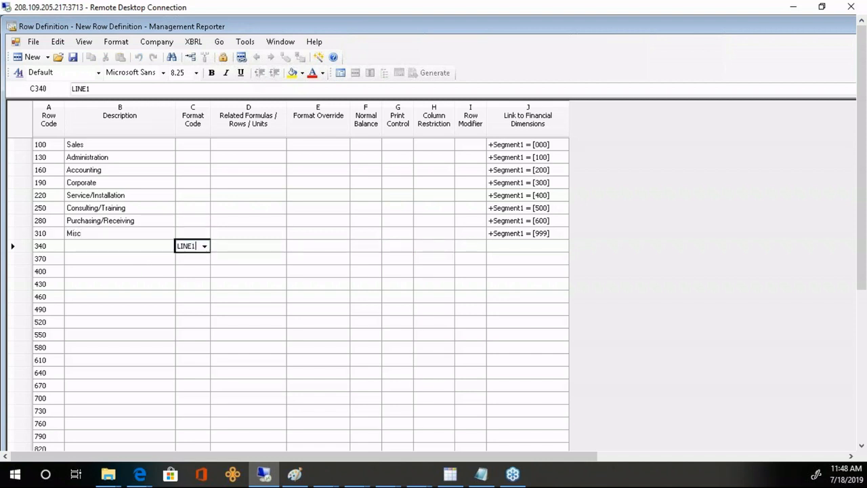
key("Return")
type("TOT")
key("Tab")
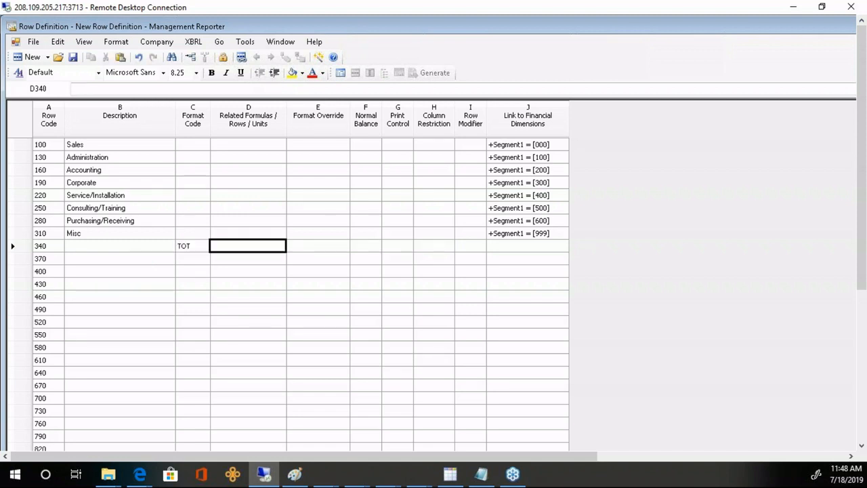
key("shift+Tab")
type("lione1")
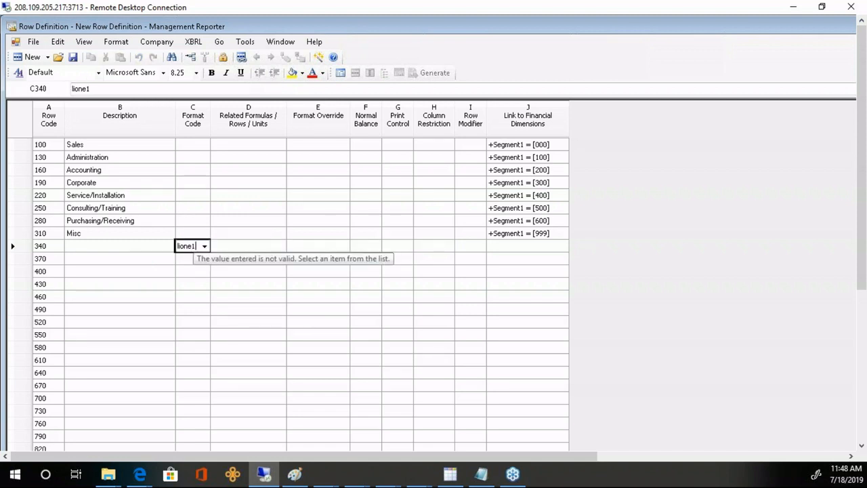
key("Escape")
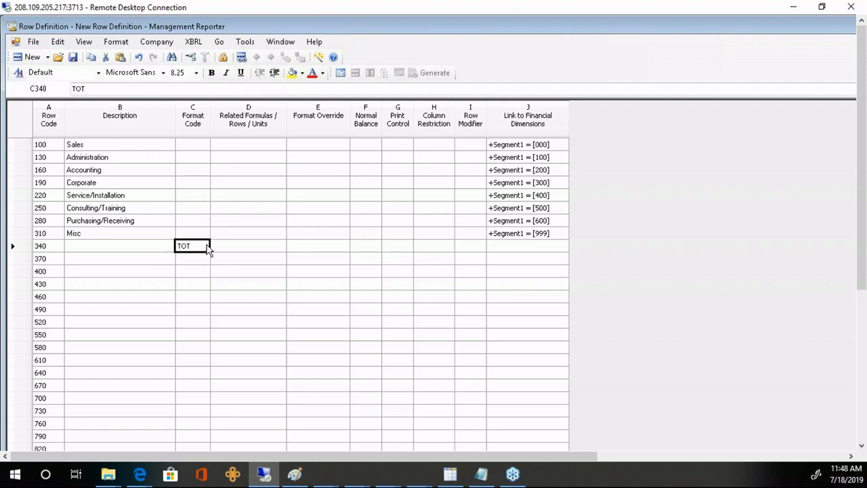
type("line")
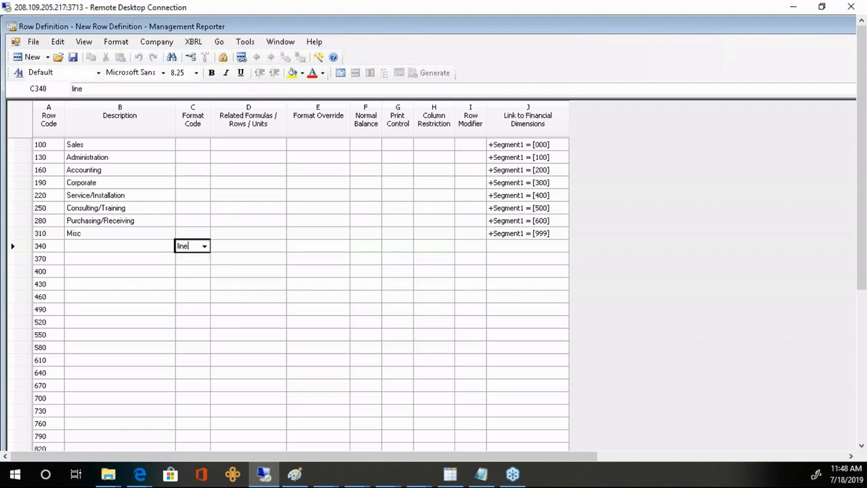
type("1")
key("Tab")
- Make row 370 a bold Total row with format code TOT summing 100:340
key("shift+Tab")
key("Down")
type("tot")
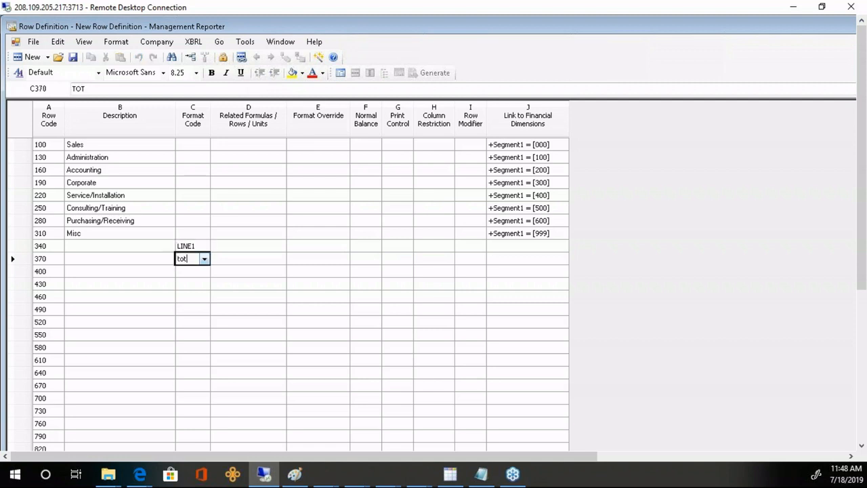
key("Tab")
left_click(150, 263)
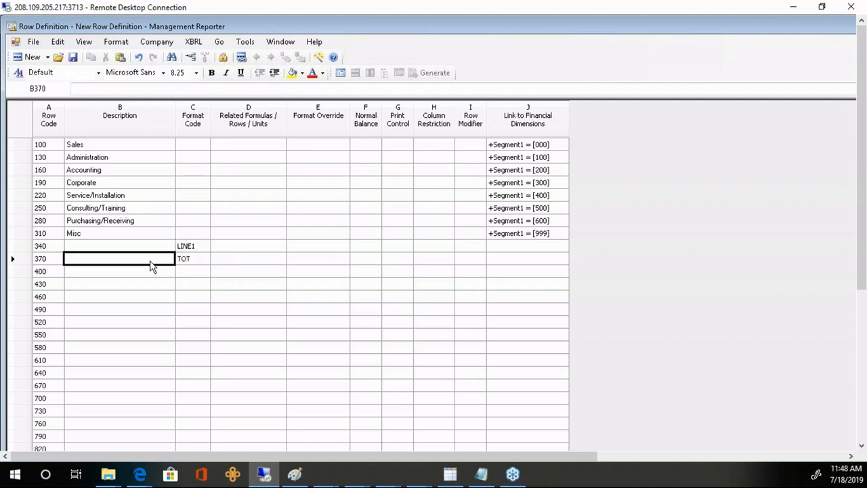
type("Total")
key("Tab")
key("Tab")
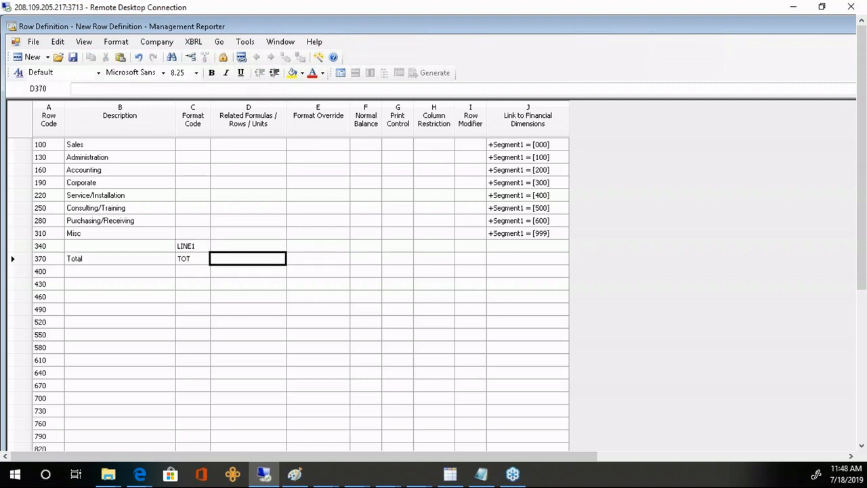
type("100:")
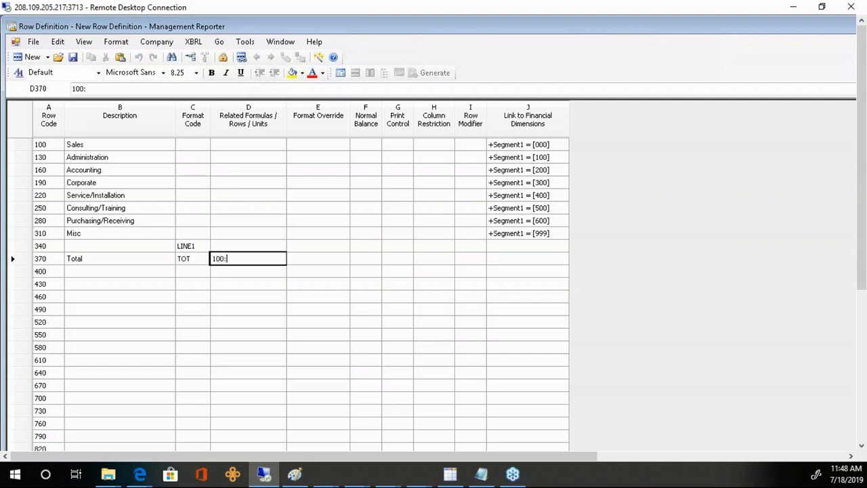
type("340")
key("Tab")
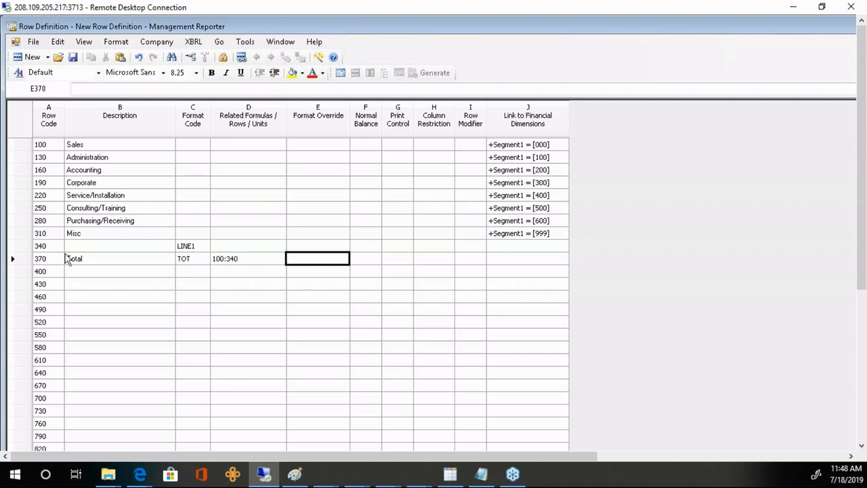
left_click(24, 261)
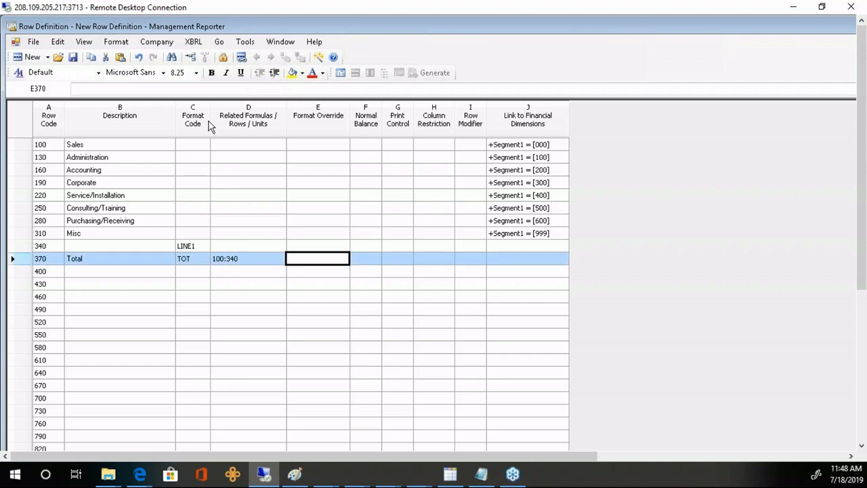
left_click(212, 73)
- Save the row definition as web1 and open the INCSTMT report definition
left_click(72, 58)
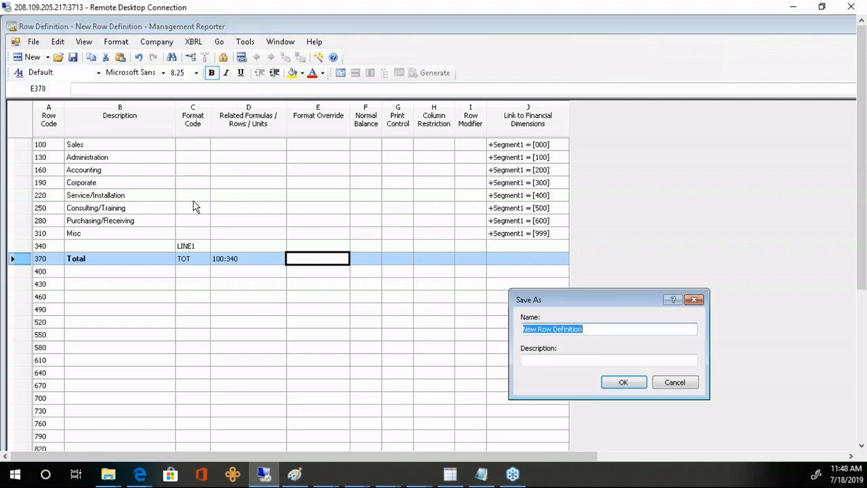
type("web2")
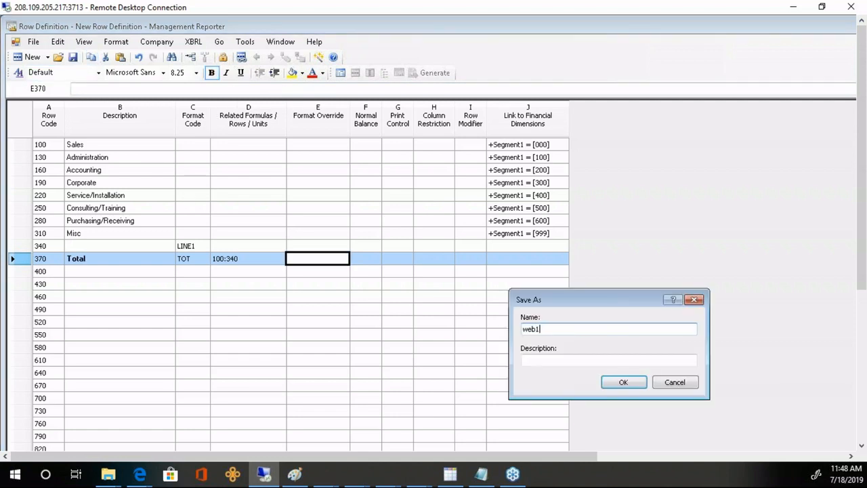
key("Return")
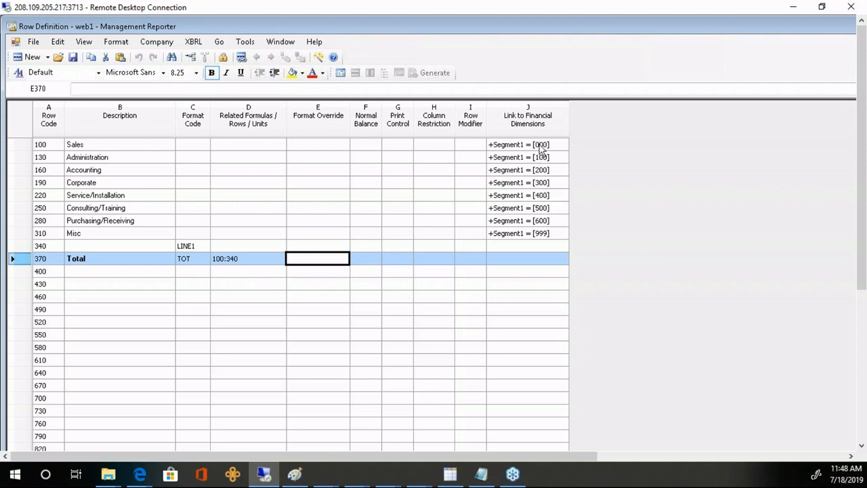
left_click_drag(542, 148, 545, 252)
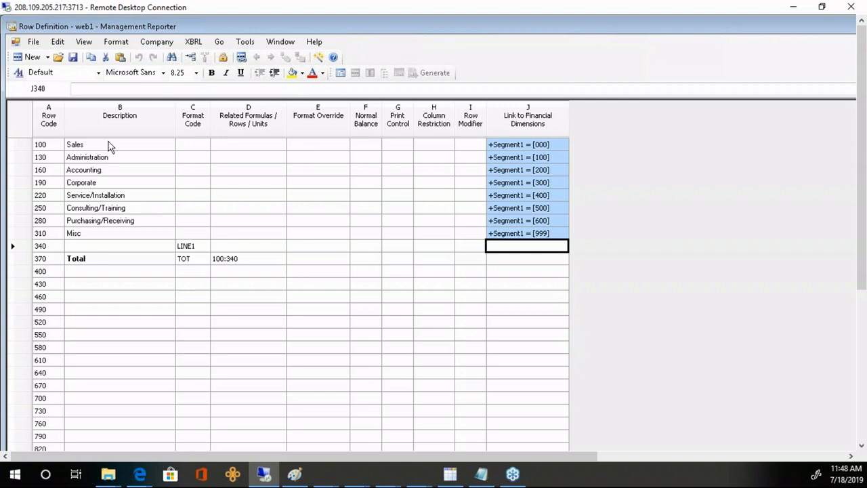
left_click_drag(101, 145, 96, 252)
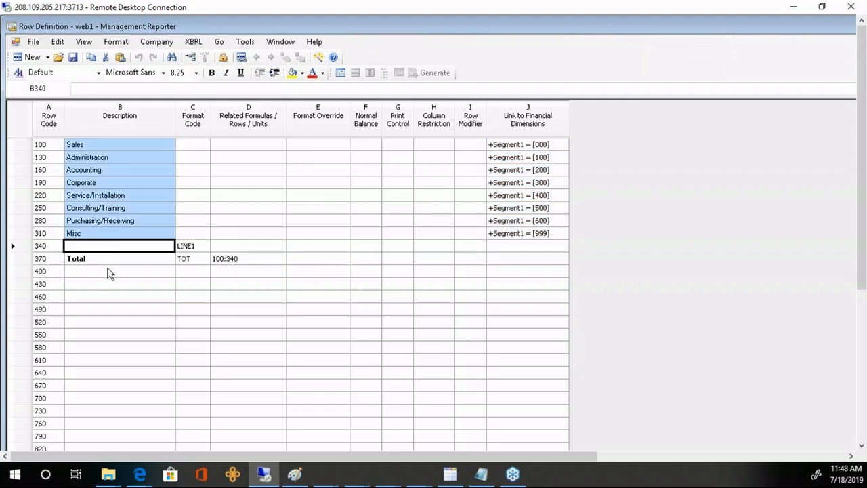
left_click(109, 263)
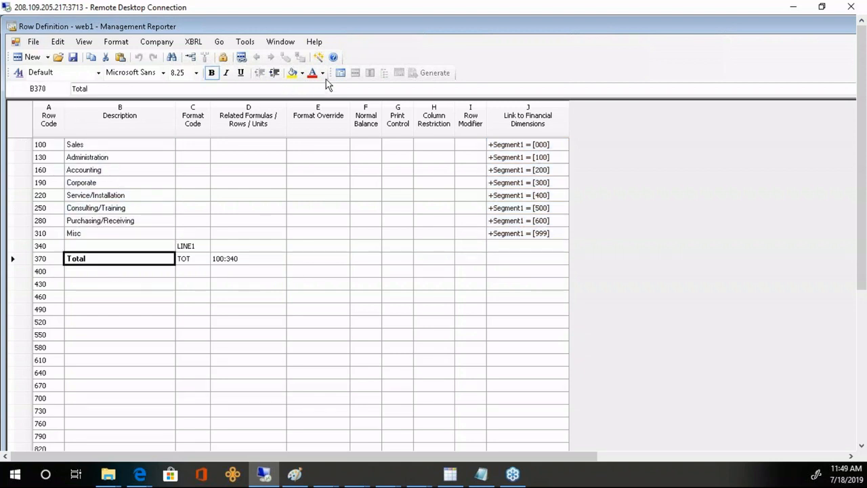
left_click(344, 73)
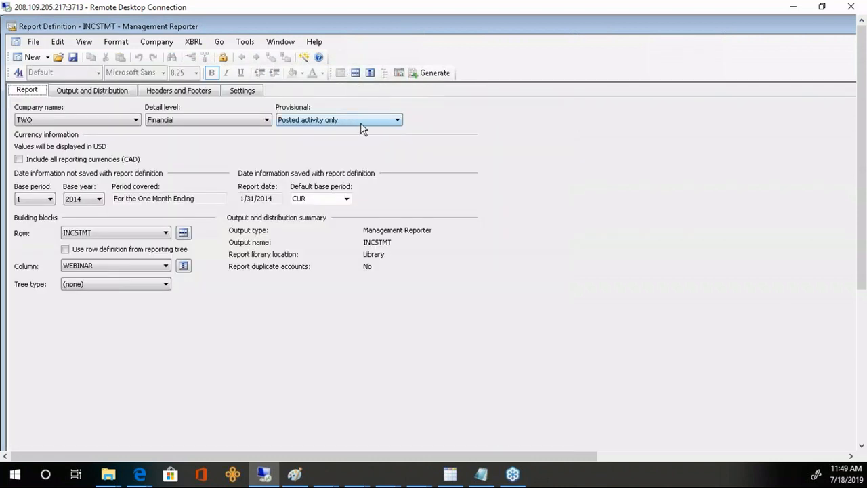
- In the WEBINAR column definition, make column C an FD year-to-date amounts column
left_click(370, 74)
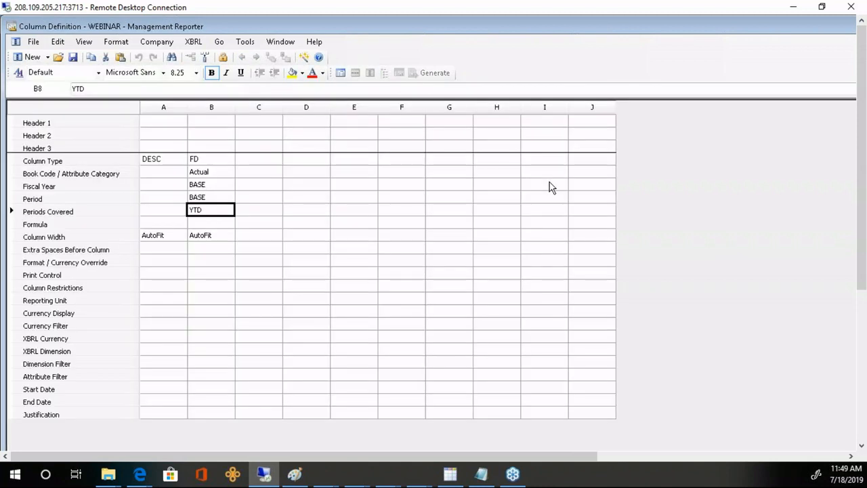
left_click(213, 164)
left_click(211, 211)
left_click(213, 110)
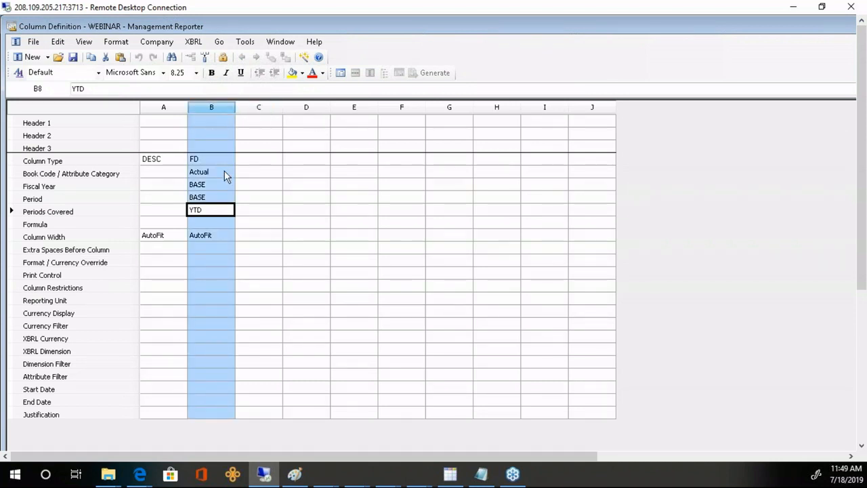
left_click(252, 164)
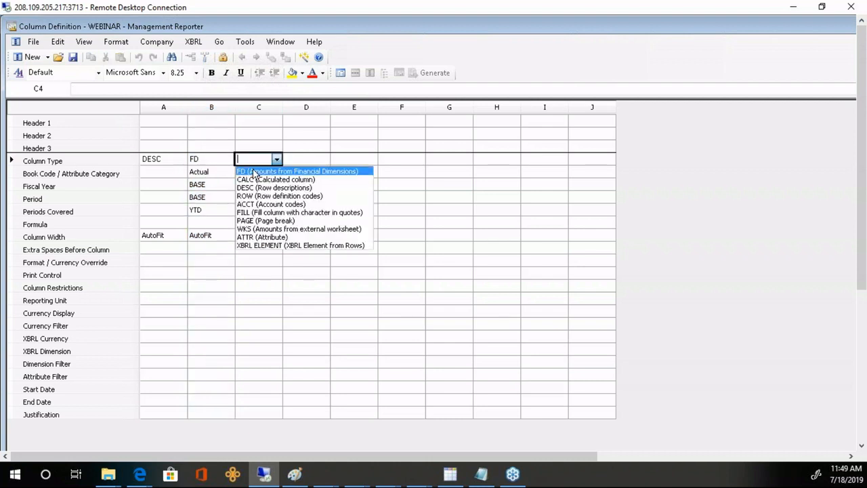
left_click(247, 171)
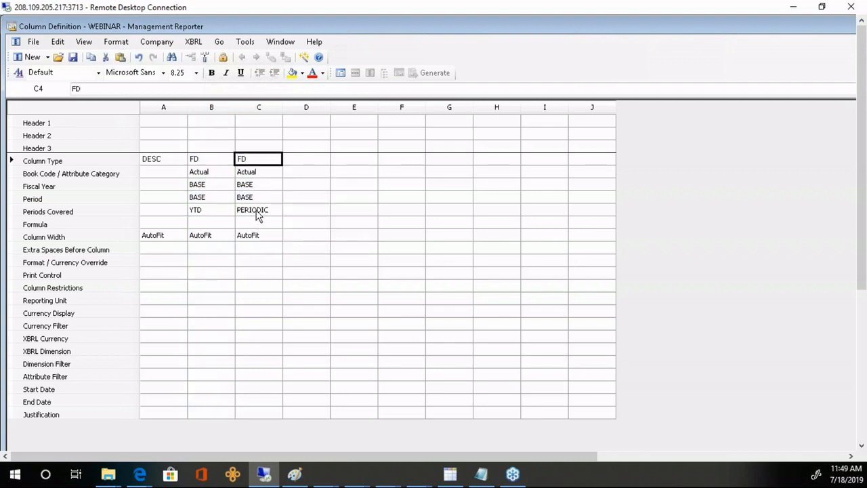
left_click(258, 212)
left_click(258, 238)
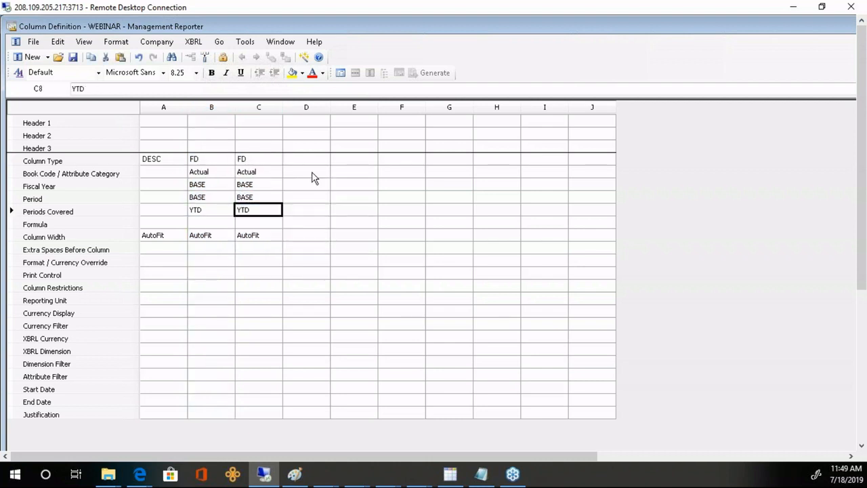
- Make column D a CALC column with formula B-C
left_click(314, 161)
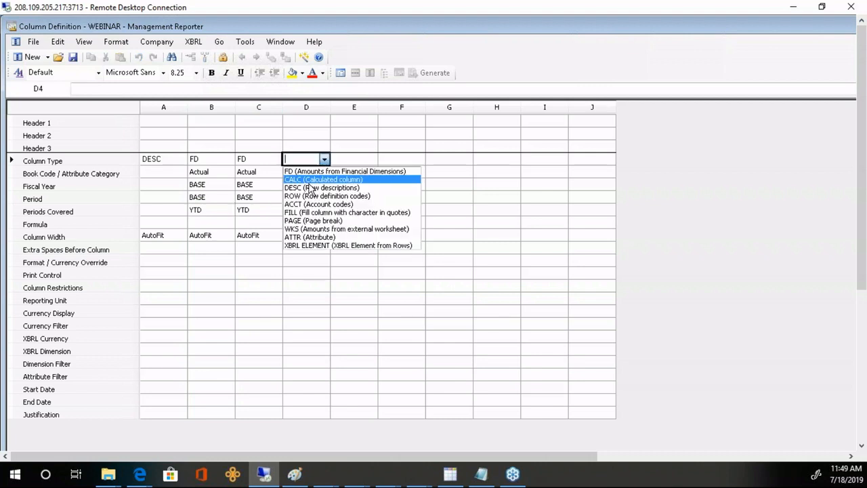
left_click(309, 180)
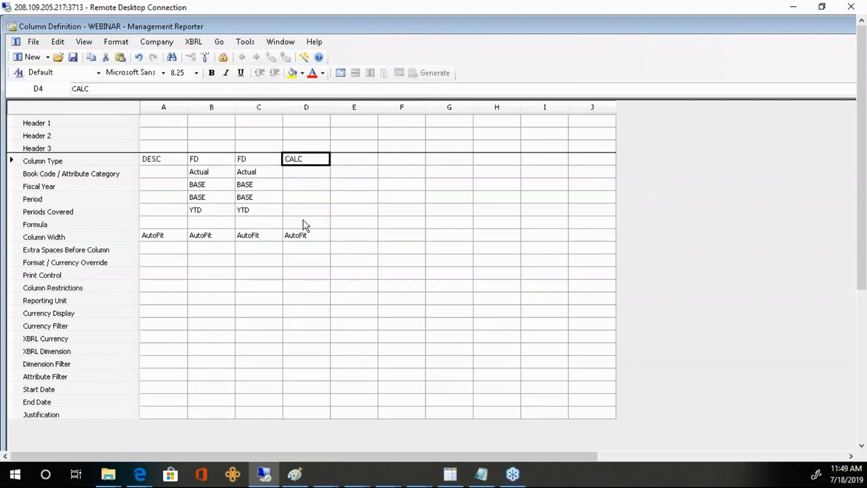
left_click(304, 224)
type("B")
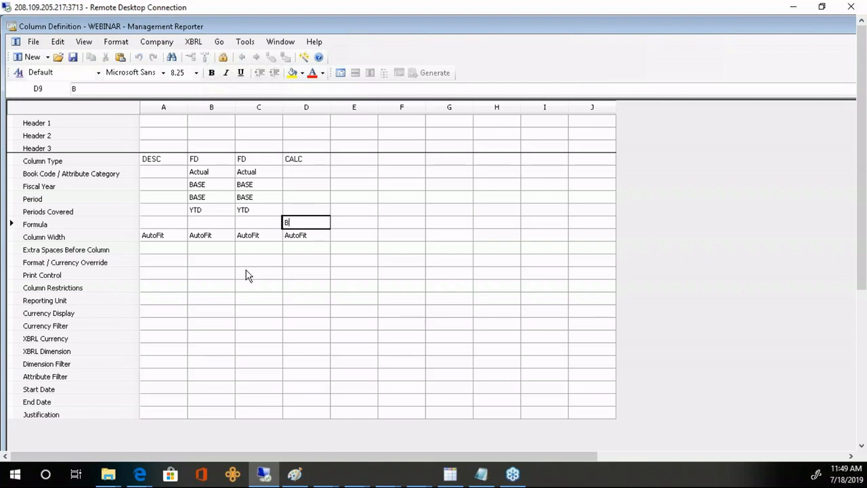
type("-C")
key("Return")
- Label columns B, C and D with headers Revenue, Expenses and Net
left_click(214, 124)
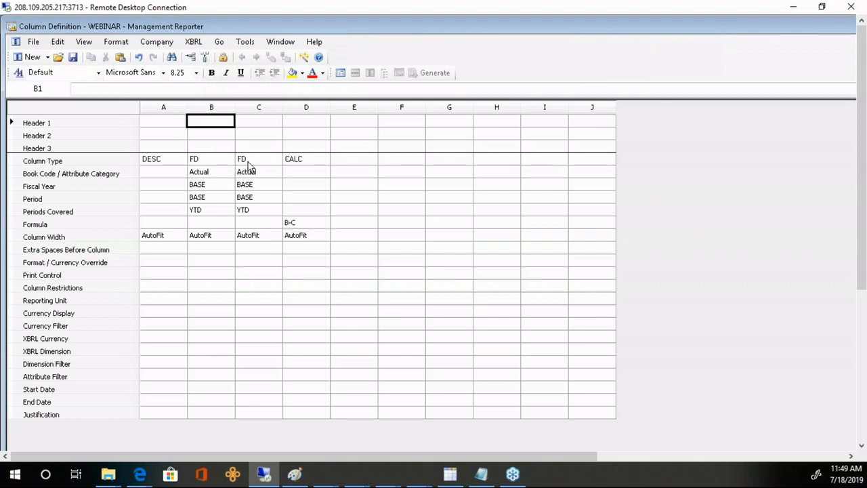
type("Revenue")
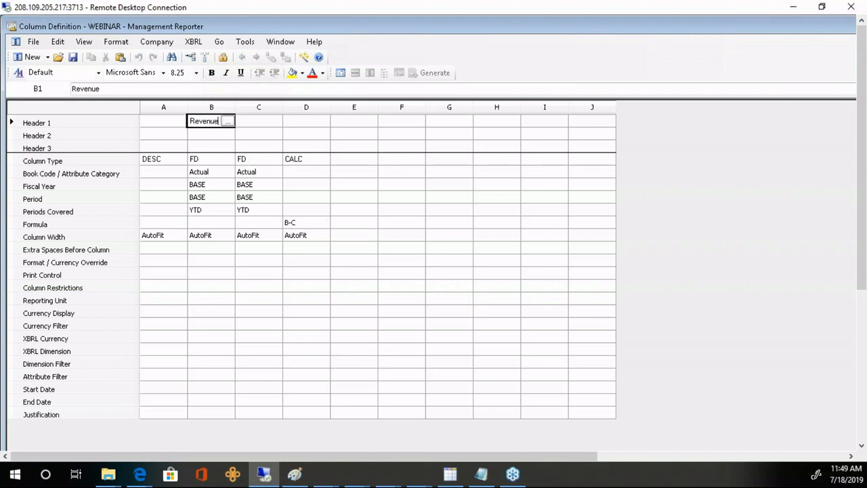
key("Return")
key("Up")
key("Right")
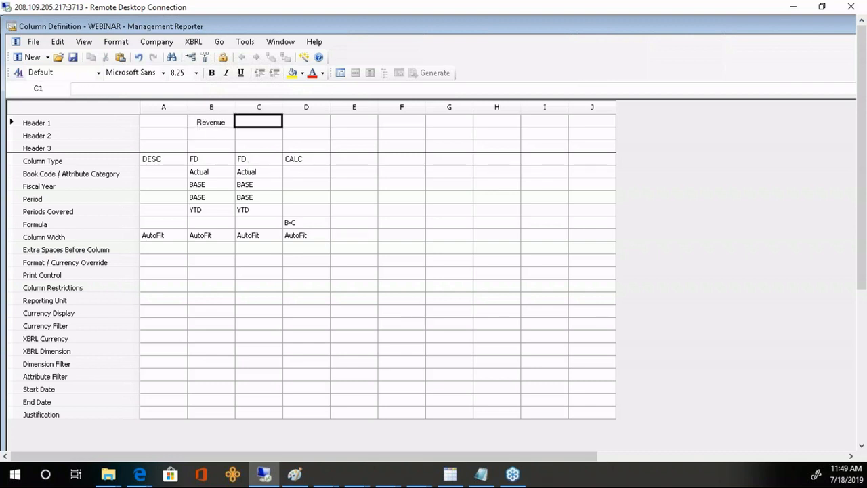
type("Expenses")
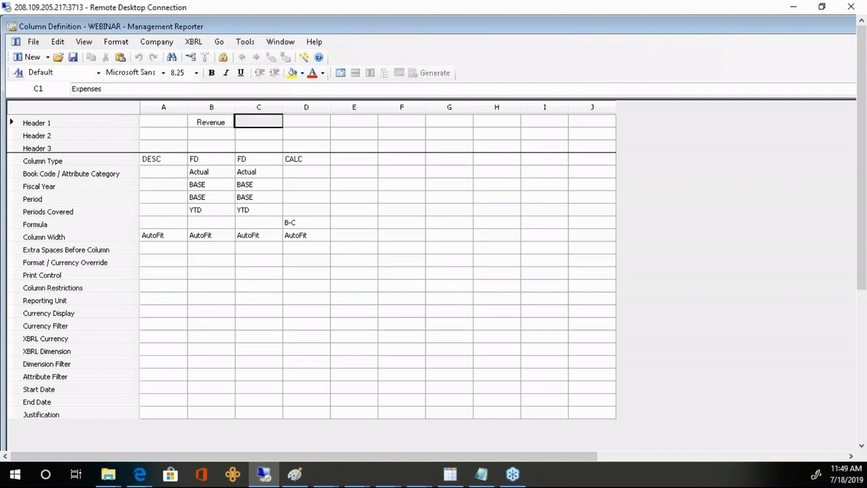
key("Return")
key("Up")
key("Right")
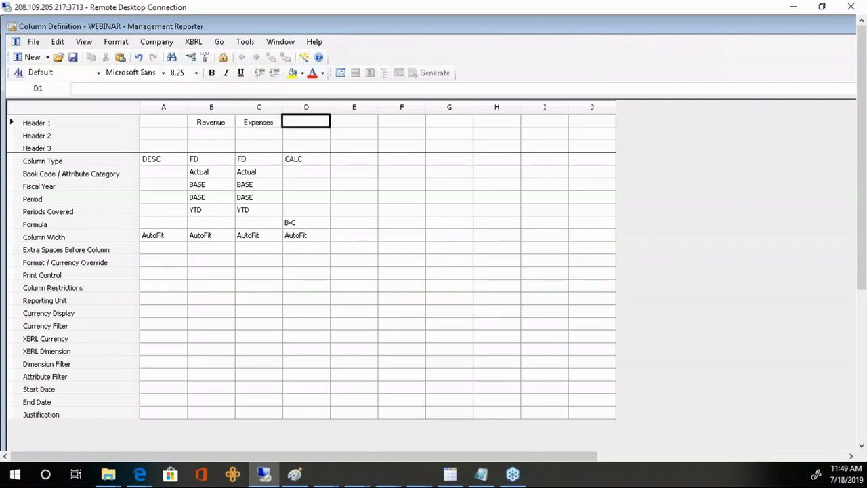
type("Net")
key("Return")
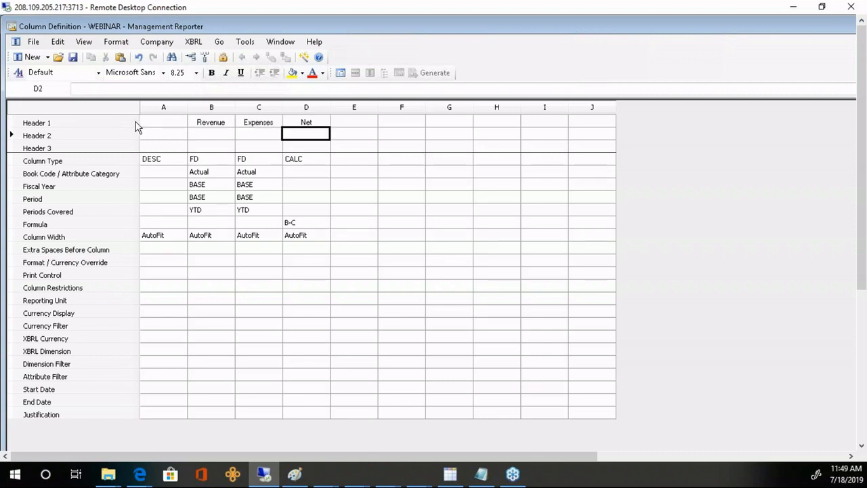
- Bold the Header 1 row labels
left_click(131, 122)
key("ctrl+b")
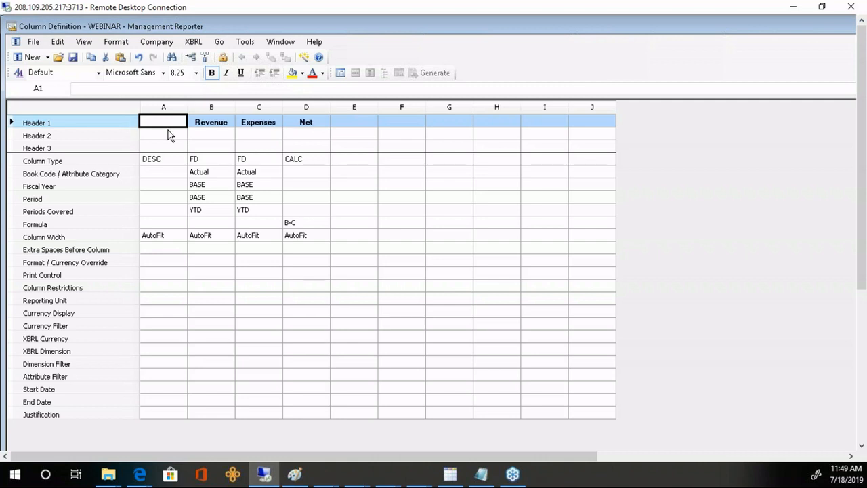
left_click(218, 115)
left_click(241, 119)
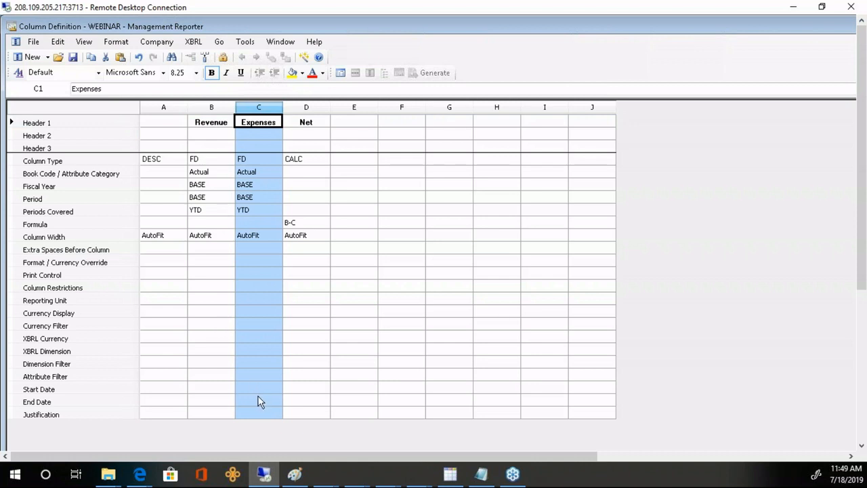
left_click(126, 363)
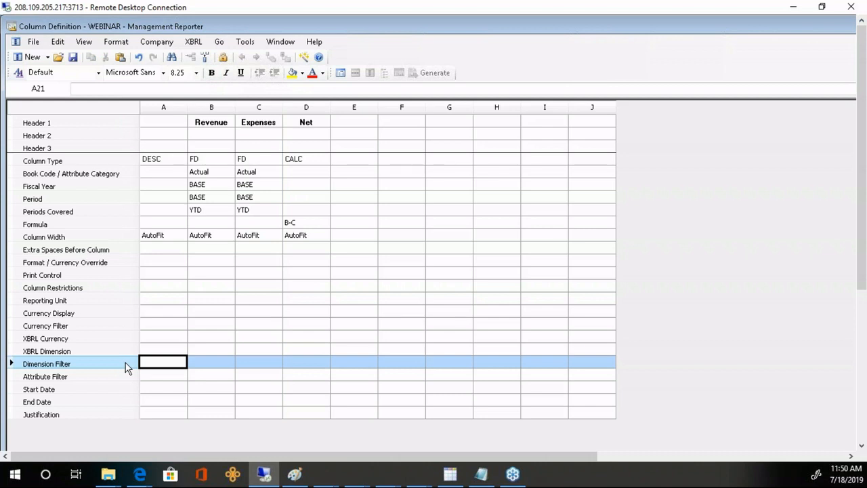
- Filter the Revenue column to Segment2 = 4* and widen it
left_click(206, 363)
double_click(206, 363)
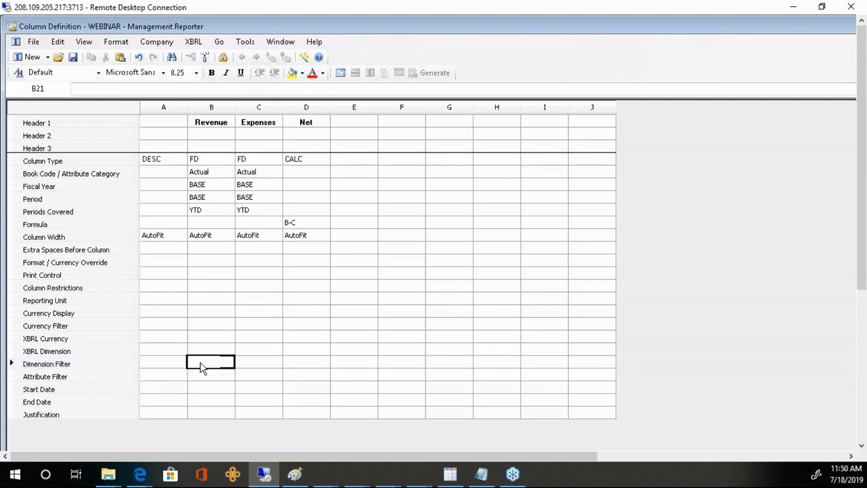
left_click(617, 322)
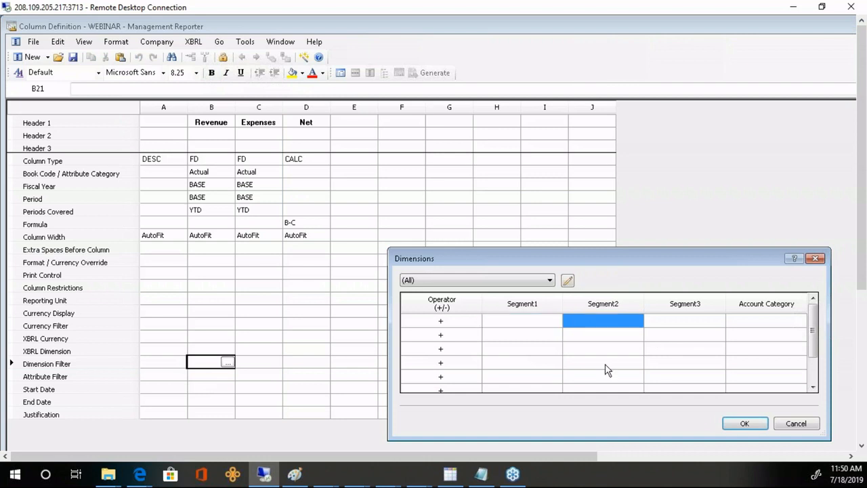
type("4")
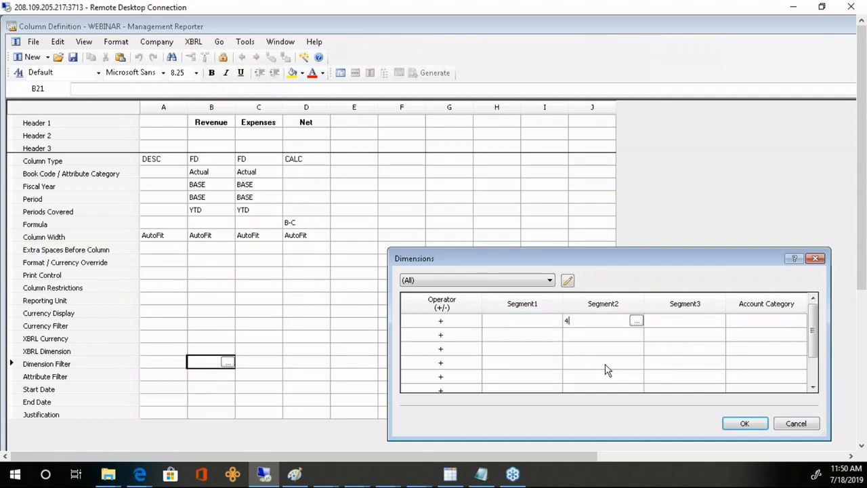
type("*")
key("Return")
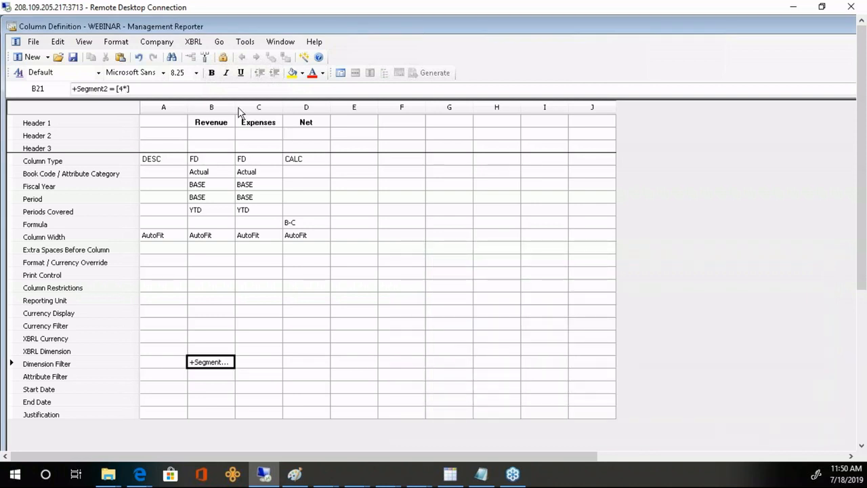
left_click_drag(238, 111, 372, 108)
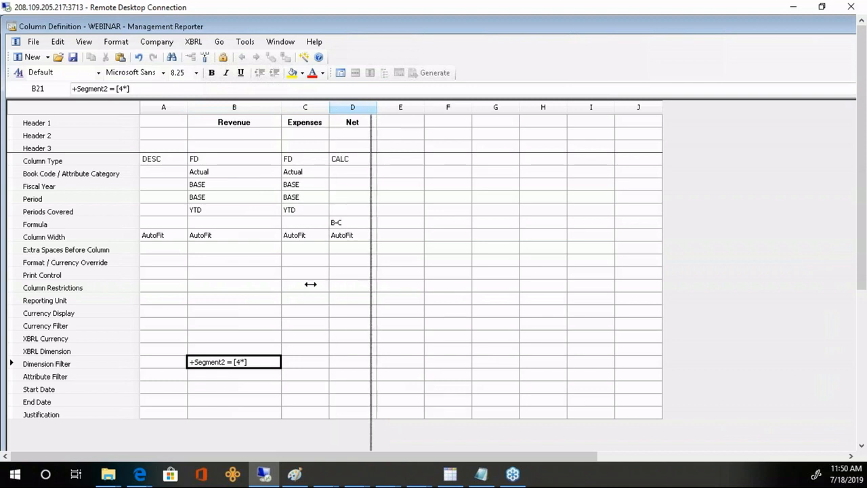
- Widen the Expenses column and filter it to Segment2 range 5000:7999
left_click_drag(310, 283, 308, 378)
left_click(310, 365)
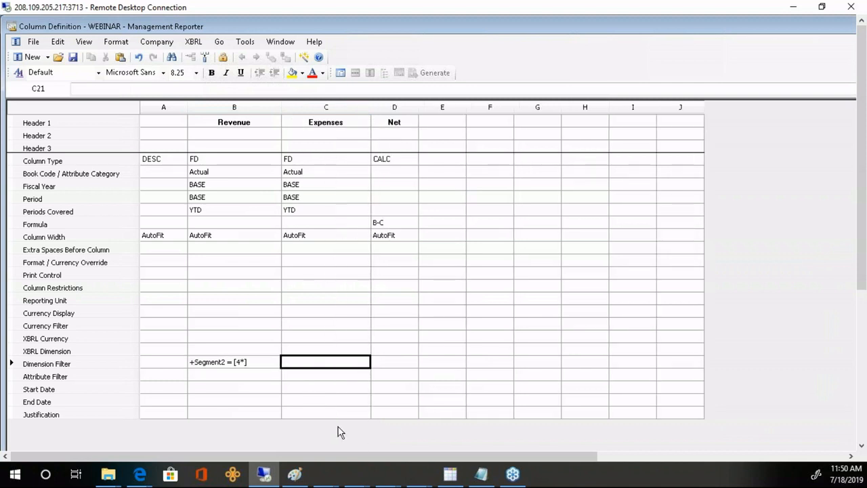
type("50")
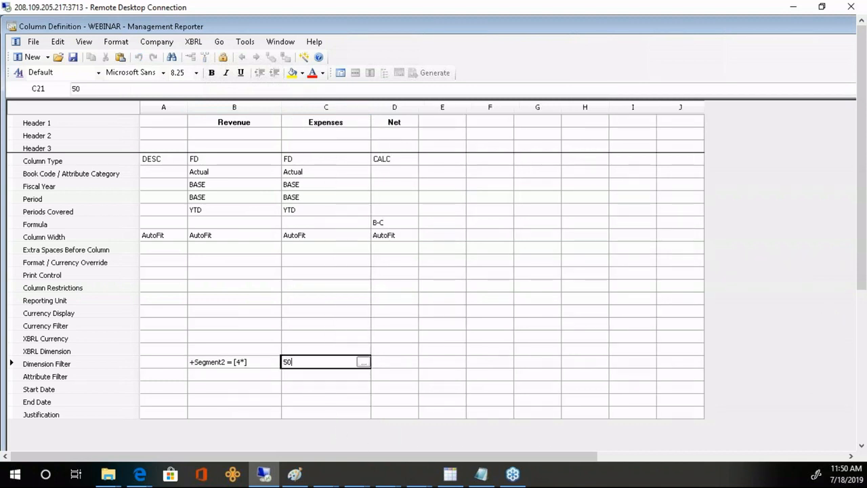
type("00:7999")
key("Return")
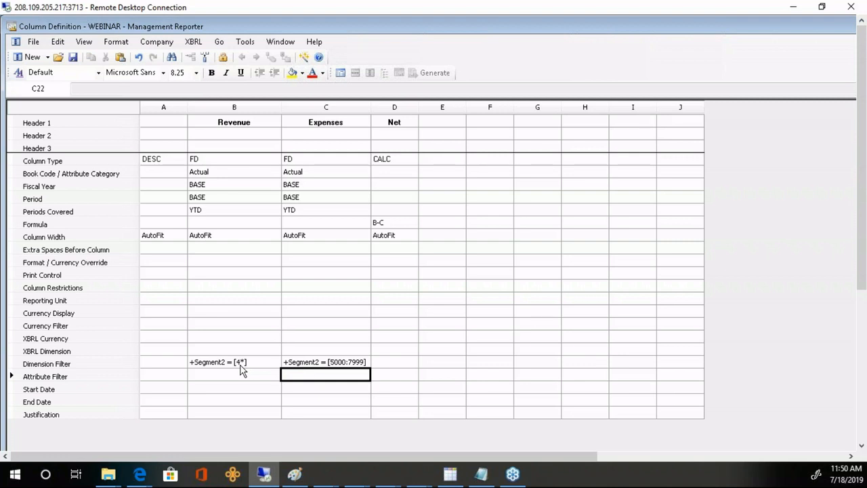
- Reverse the Revenue filter's sign from + to -
left_click(196, 364)
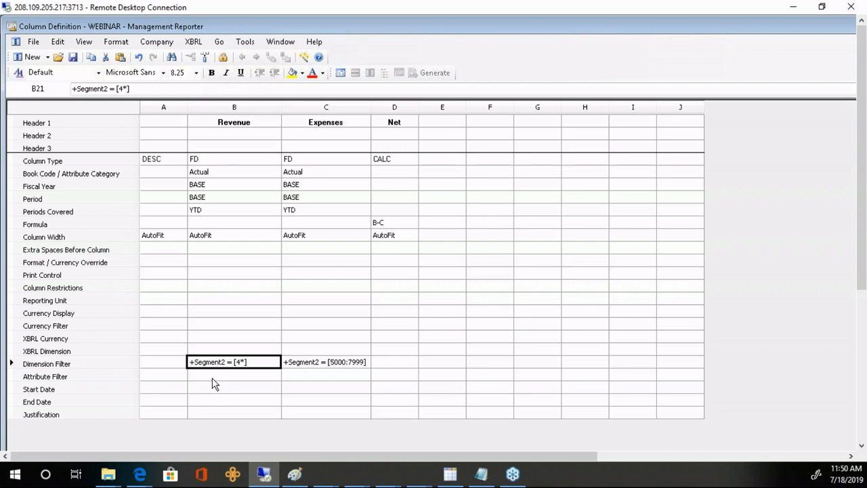
key("F2")
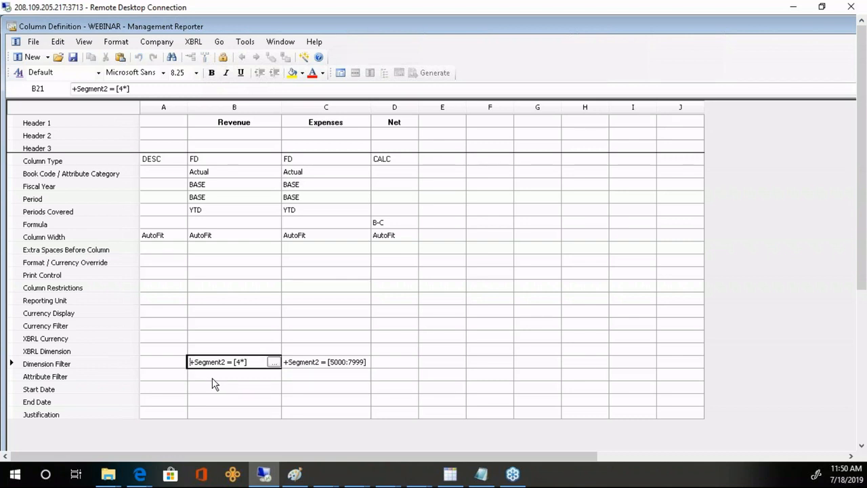
key("Delete")
type("-")
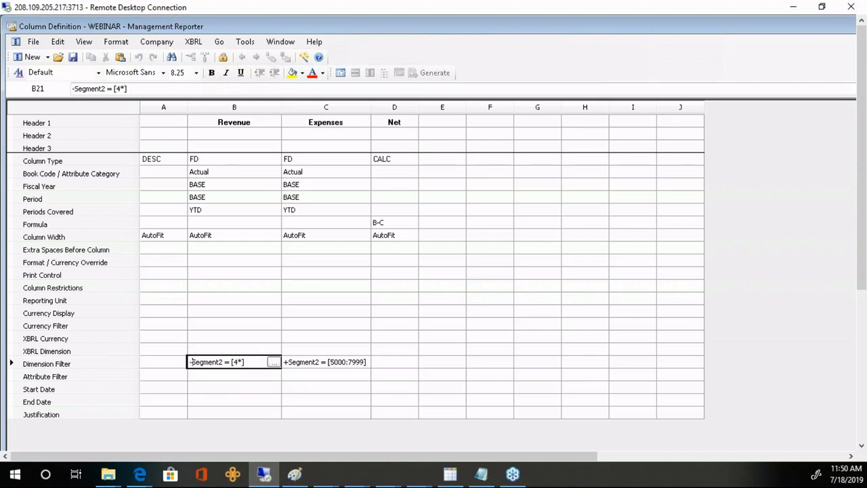
key("Return")
key("Up")
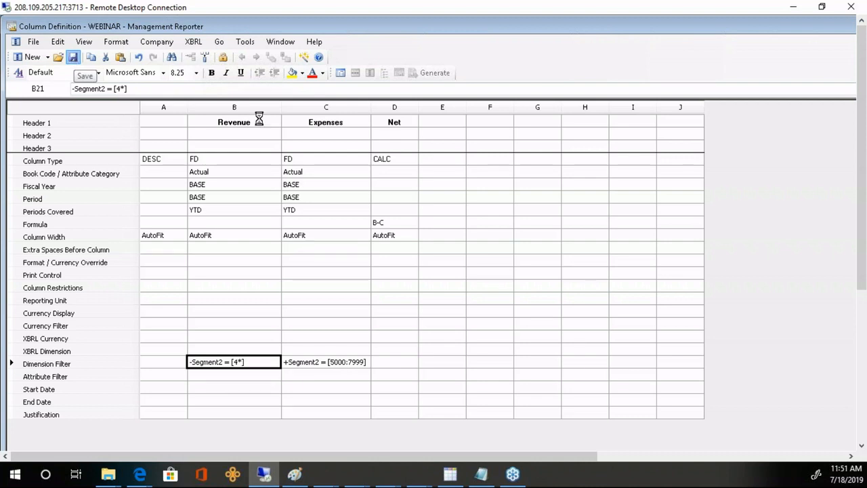
- Generate INCSTMT from its report definition, then go back to the definition
left_click(340, 74)
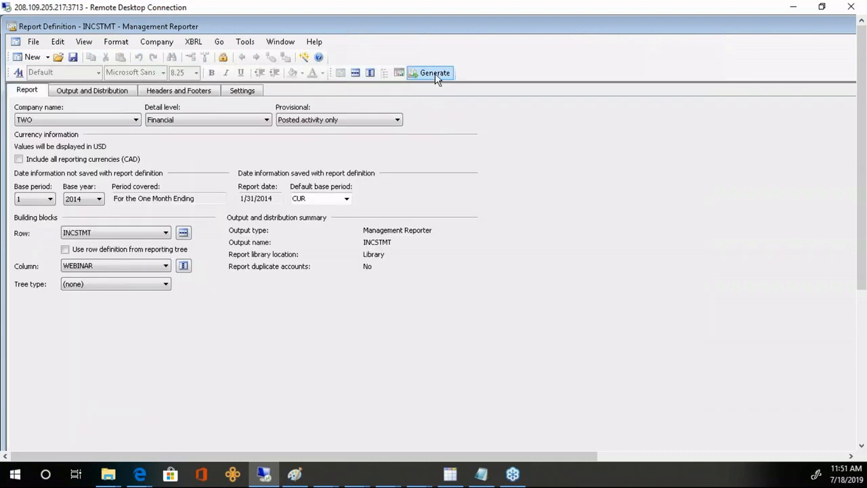
left_click(435, 74)
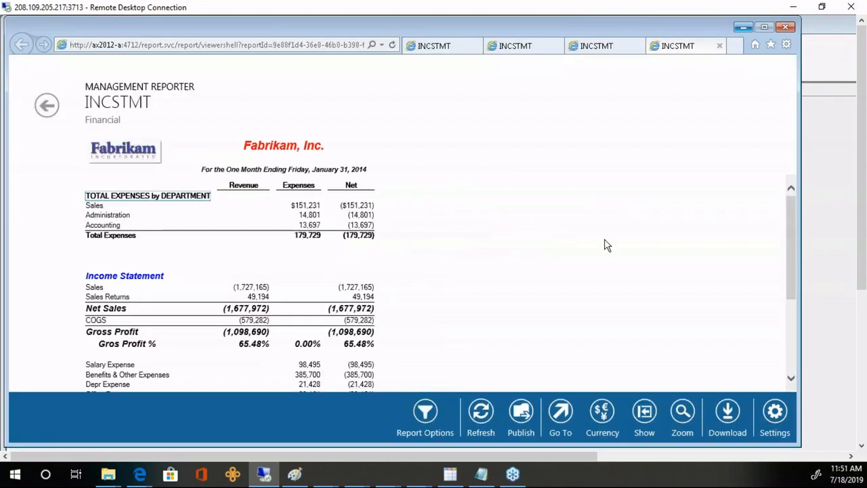
left_click(812, 203)
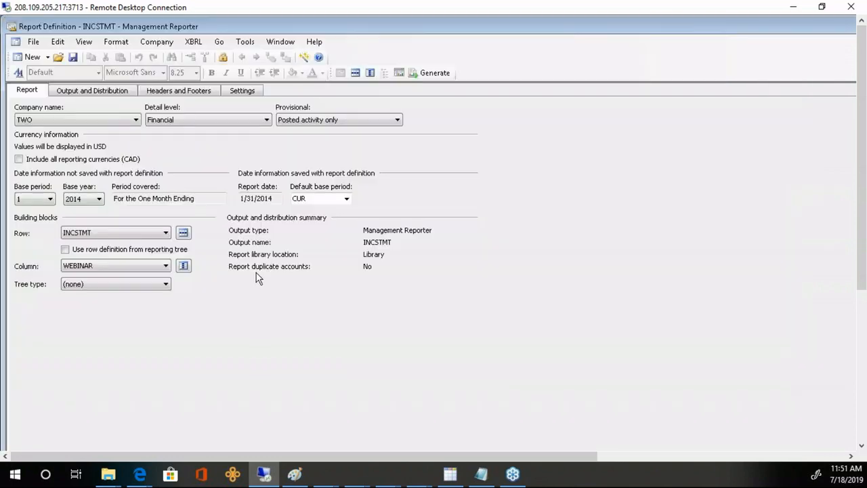
- Switch the Row definition to web1 and generate the report again
left_click(165, 233)
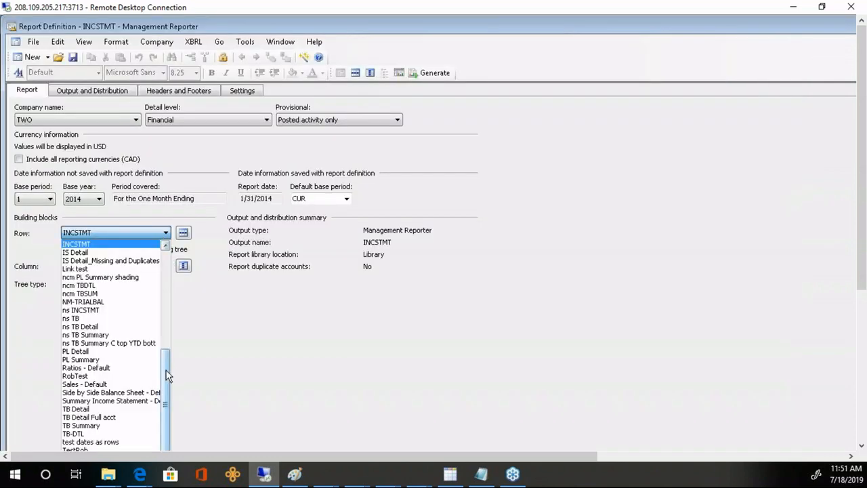
scroll(156, 415, "down", 2)
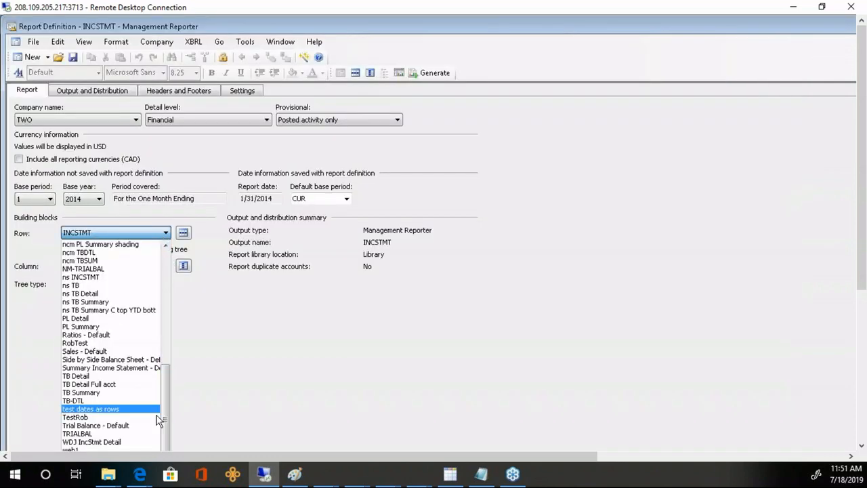
left_click(81, 446)
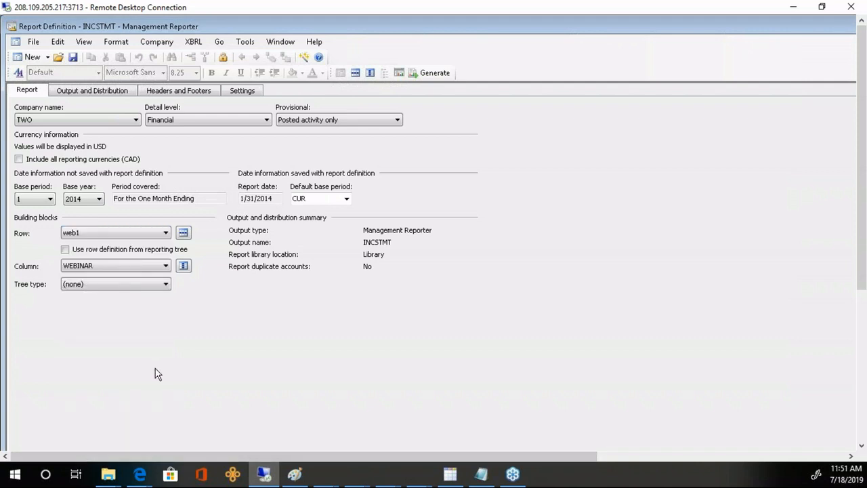
left_click(434, 75)
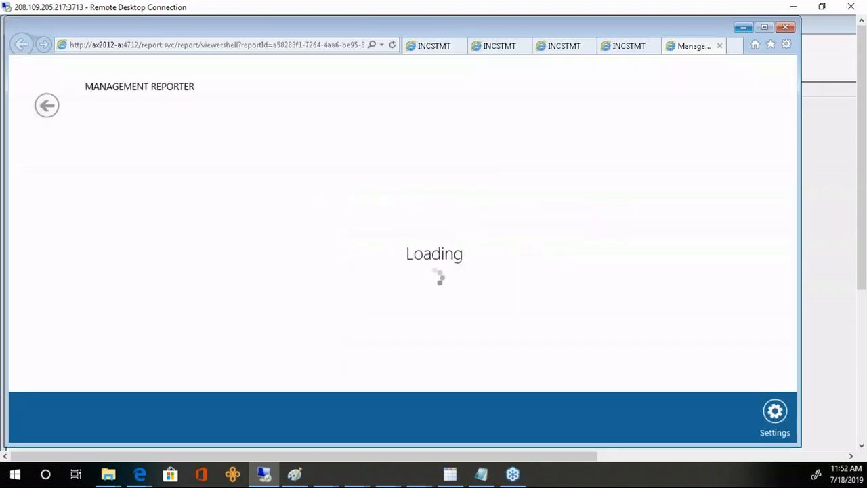
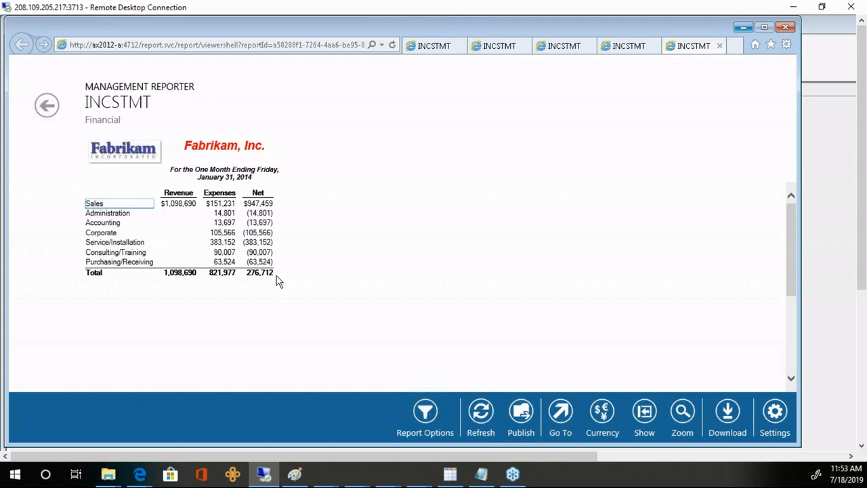
- Close the four duplicate INCSTMT report tabs
left_click(461, 46)
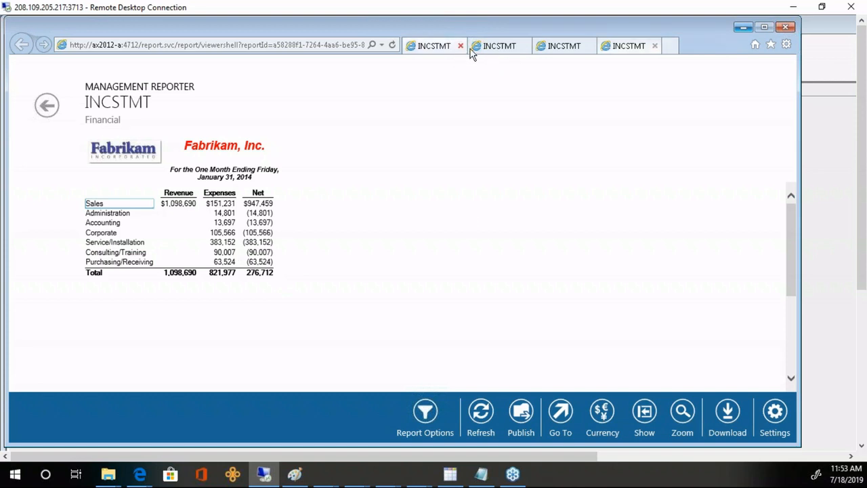
left_click(461, 46)
left_click(460, 46)
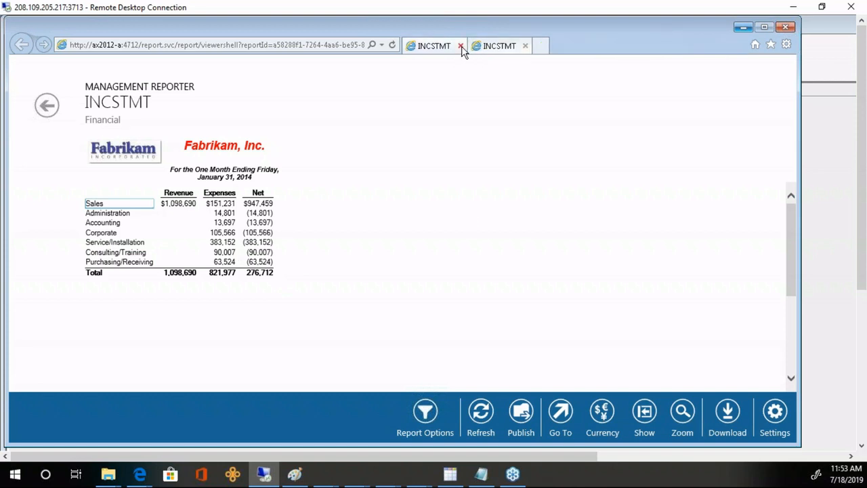
left_click(460, 46)
- Change the INCSTMT report's row definition from web1 to INCSTMT
left_click(829, 147)
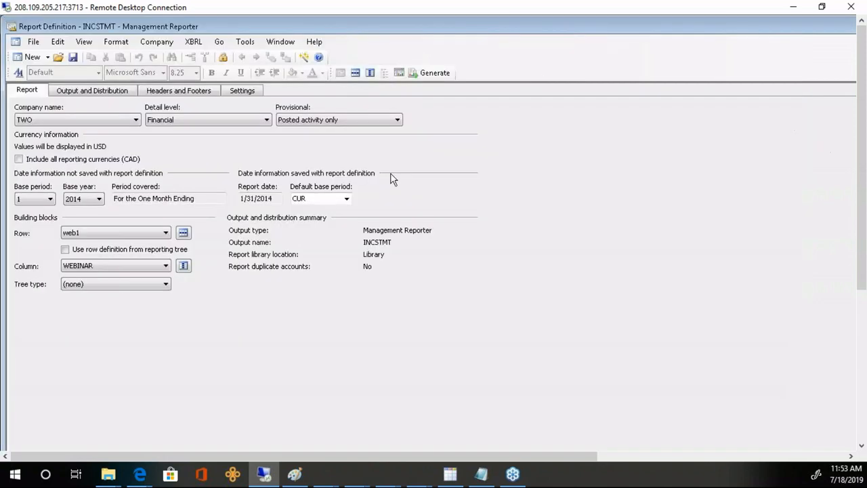
left_click(166, 234)
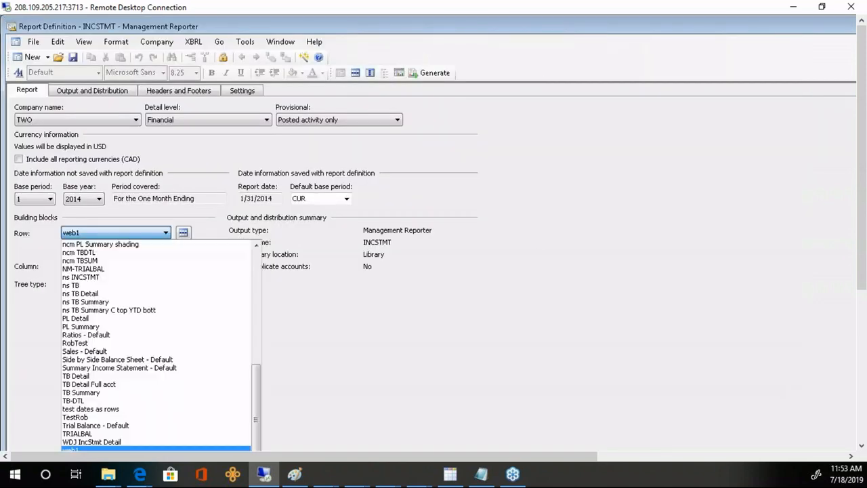
scroll(257, 274, "up", 10)
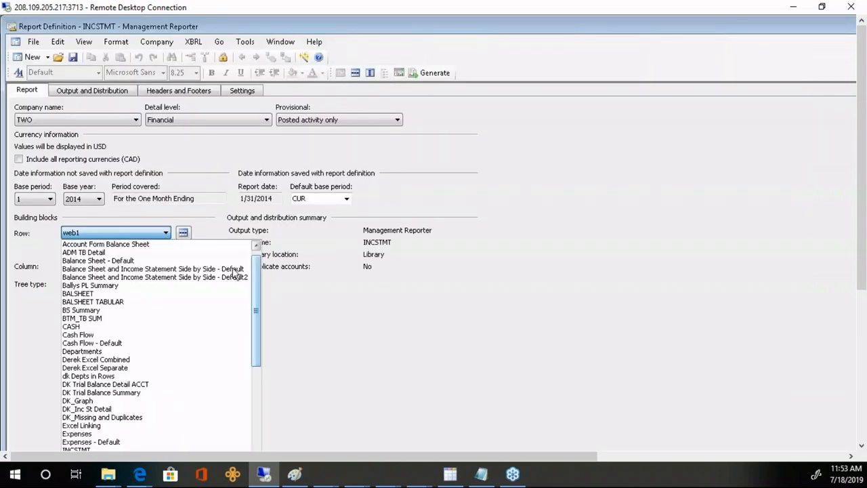
left_click(96, 450)
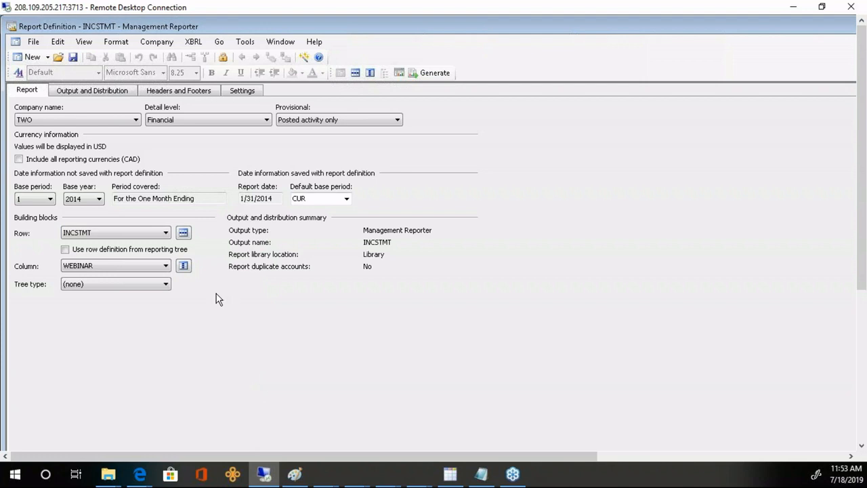
- Clear the Dimension Filter entries of WEBINAR columns B and C
left_click(183, 266)
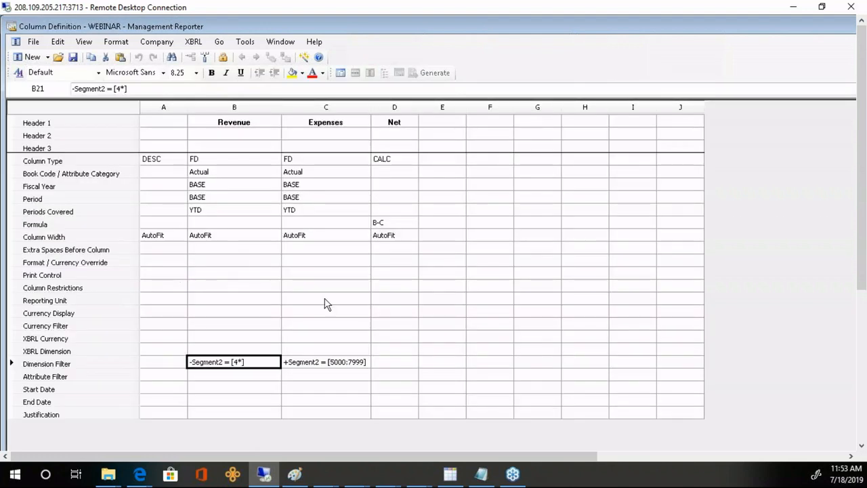
left_click(95, 365)
key("Delete")
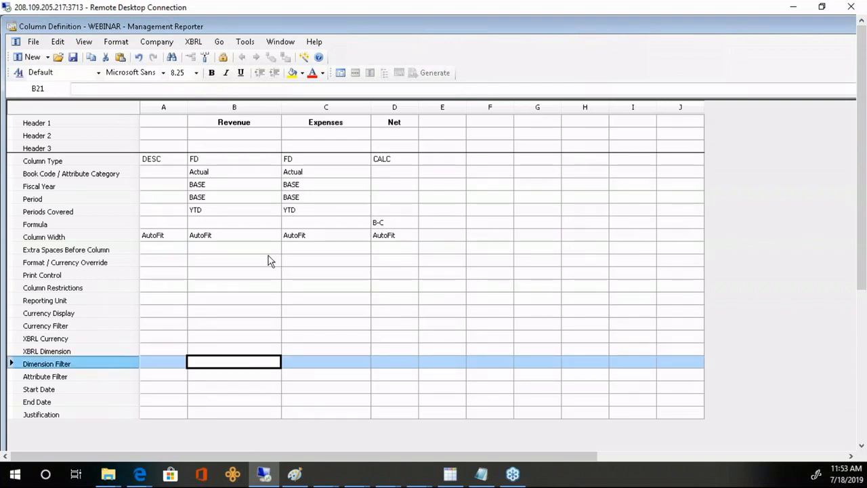
- Set Periods Covered to PERIODIC for columns B and C, and delete the Net column D
left_click(251, 214)
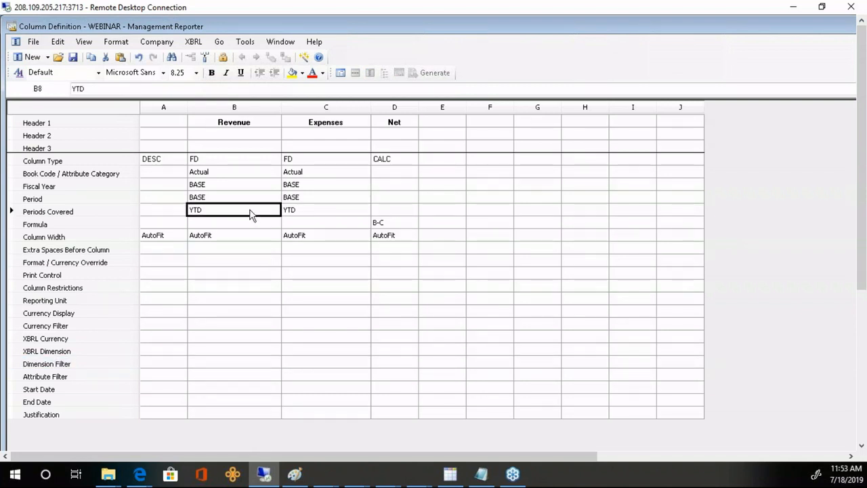
left_click(218, 214)
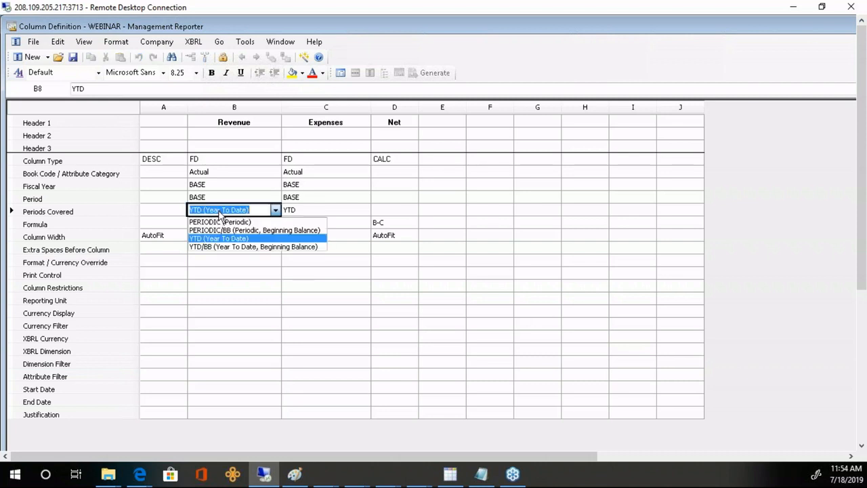
left_click(216, 219)
left_click(303, 215)
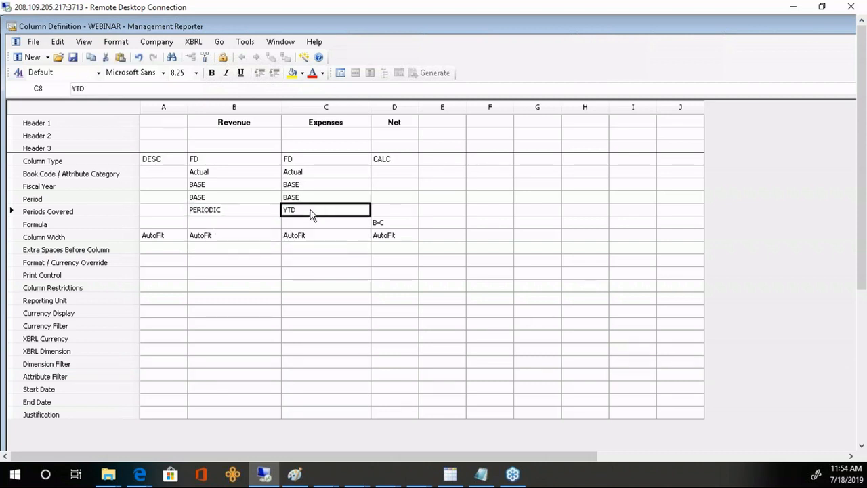
left_click(312, 221)
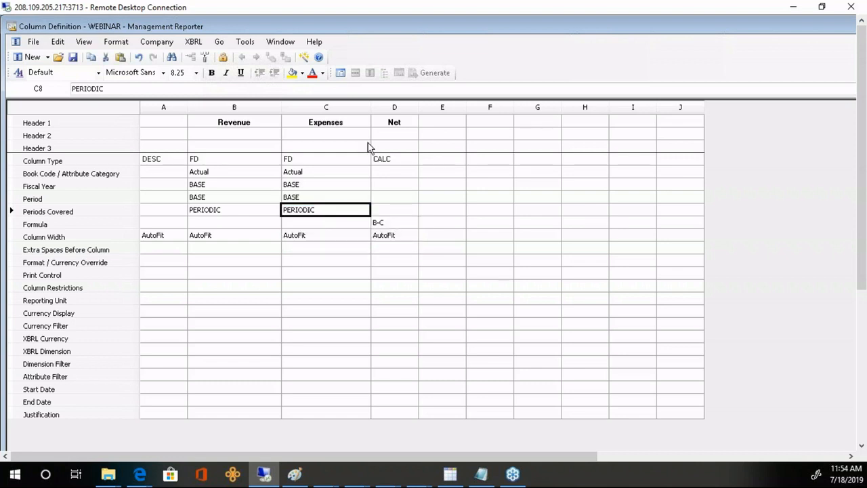
key("Delete")
left_click(394, 113)
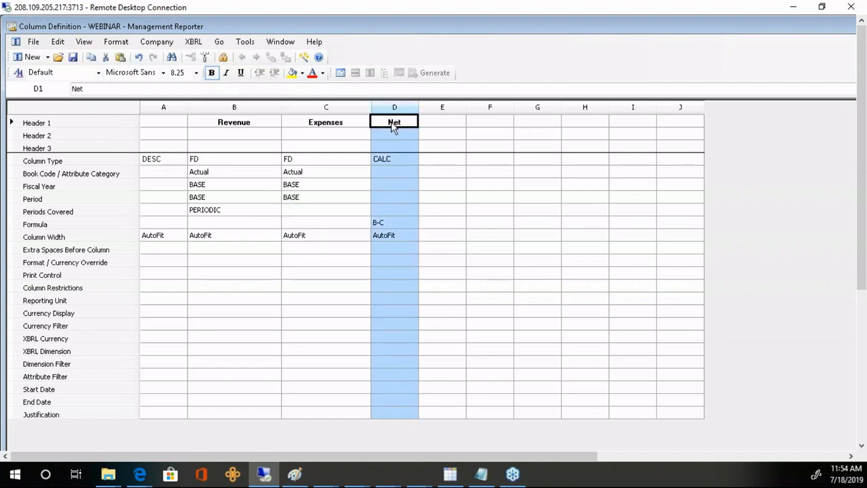
left_click(304, 201)
left_click(302, 217)
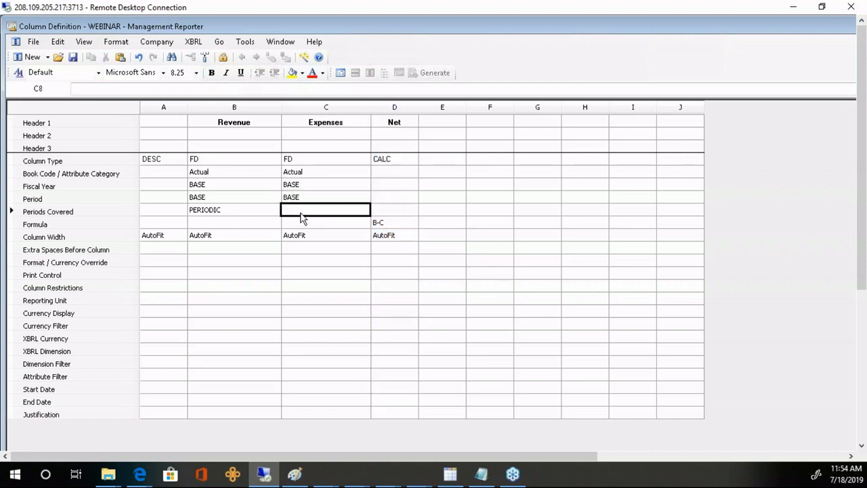
left_click(304, 218)
left_click(303, 222)
left_click(396, 110)
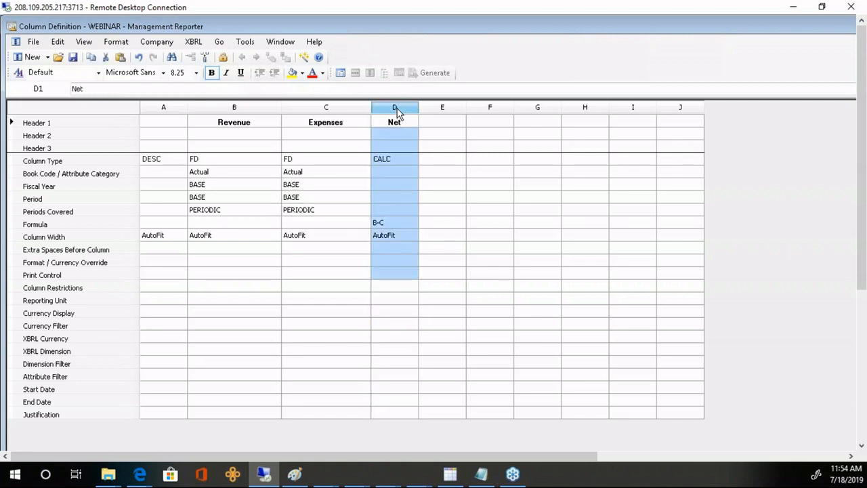
key("Delete")
- Make columns D, E, F and G FD columns and column H a CALC column
left_click(398, 157)
left_click(398, 159)
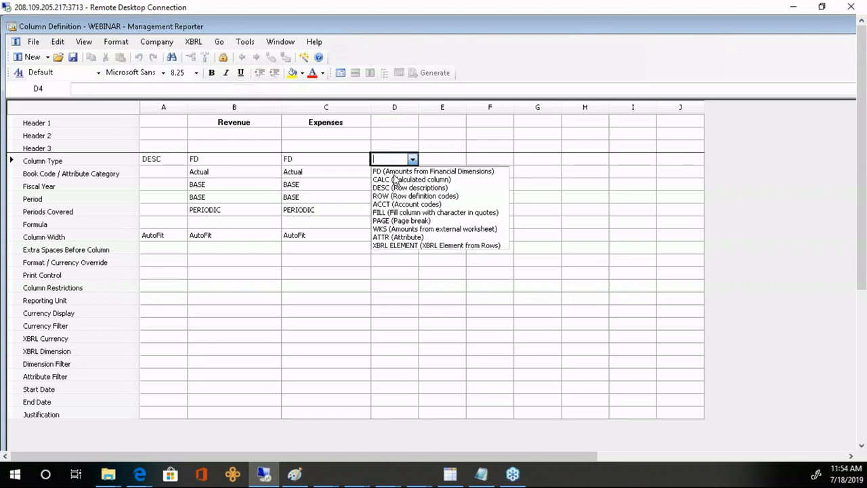
left_click(399, 173)
left_click(437, 160)
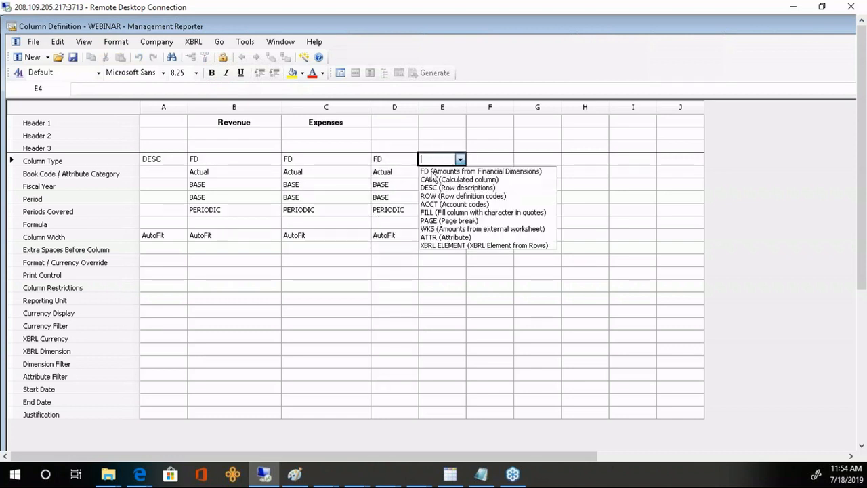
left_click(437, 172)
left_click(484, 160)
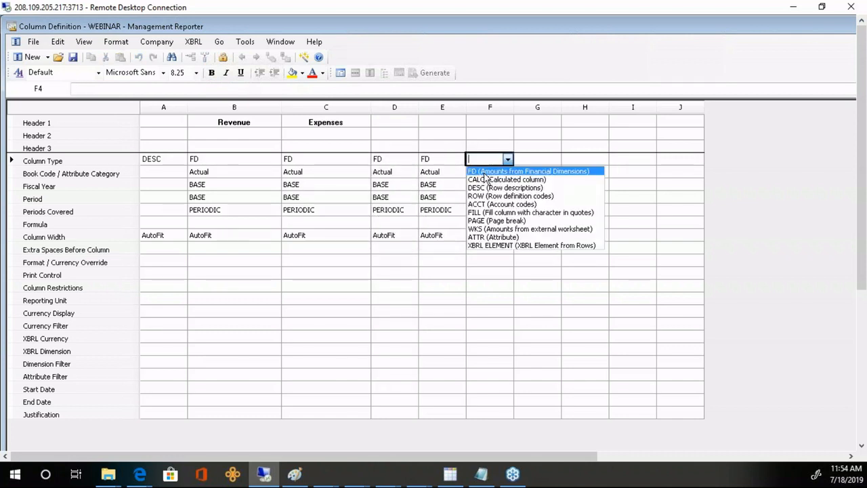
left_click(484, 171)
left_click(541, 160)
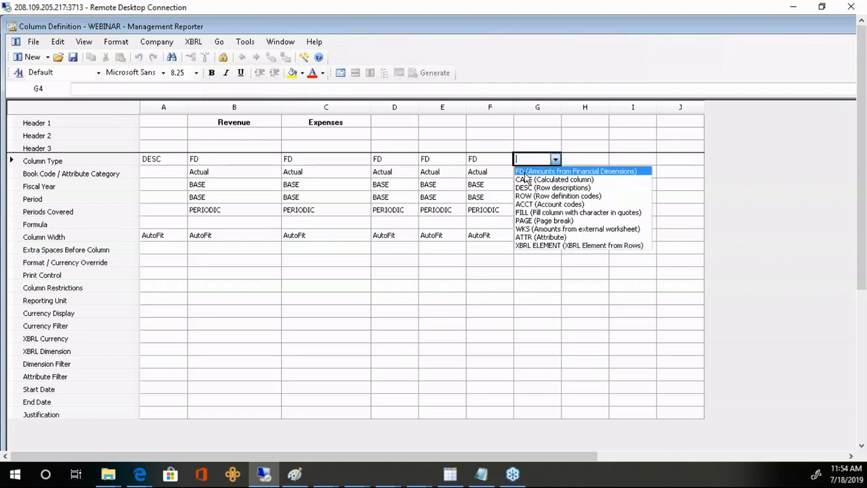
left_click(530, 174)
left_click(578, 160)
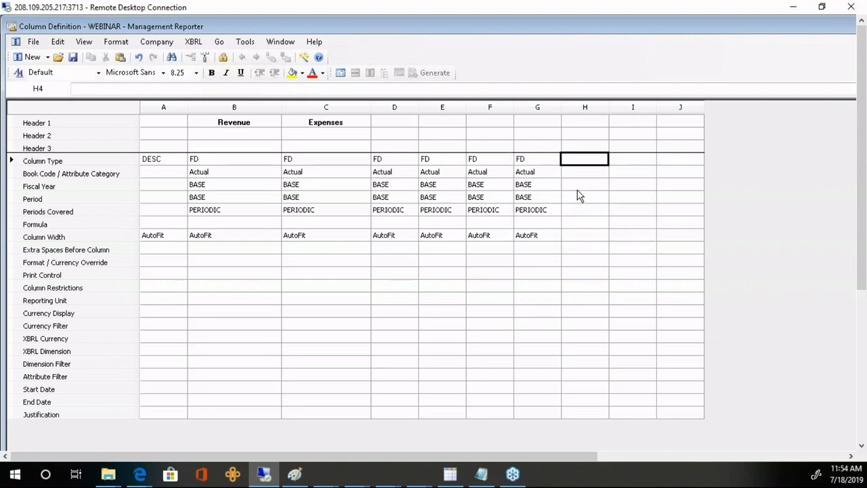
type("calc")
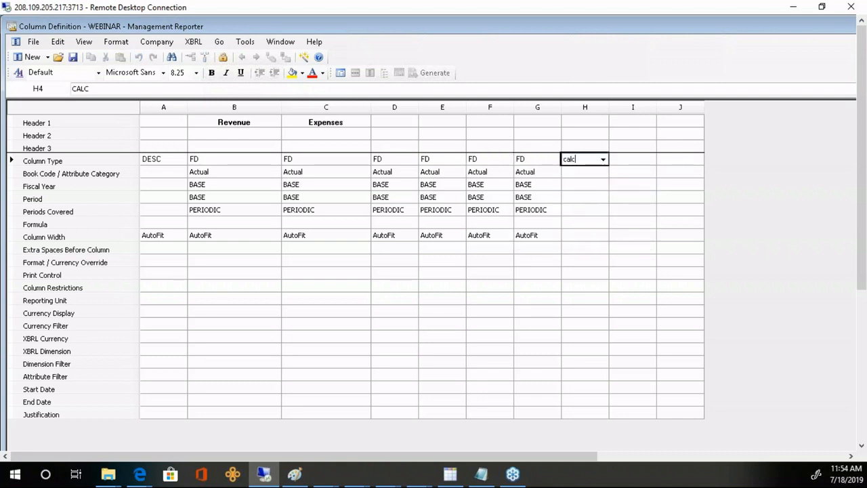
key("Return")
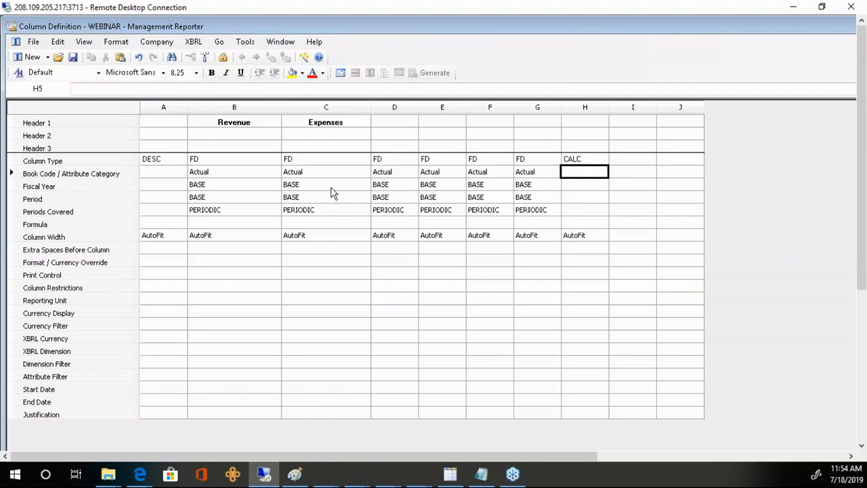
- Clear the Revenue and Expenses headers and enter January as column B's second header
left_click(251, 126)
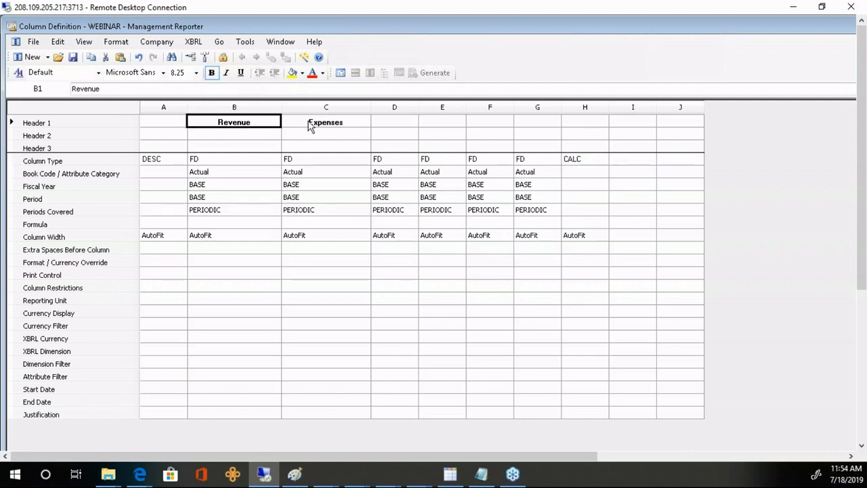
left_click(309, 129, "ctrl")
key("Delete")
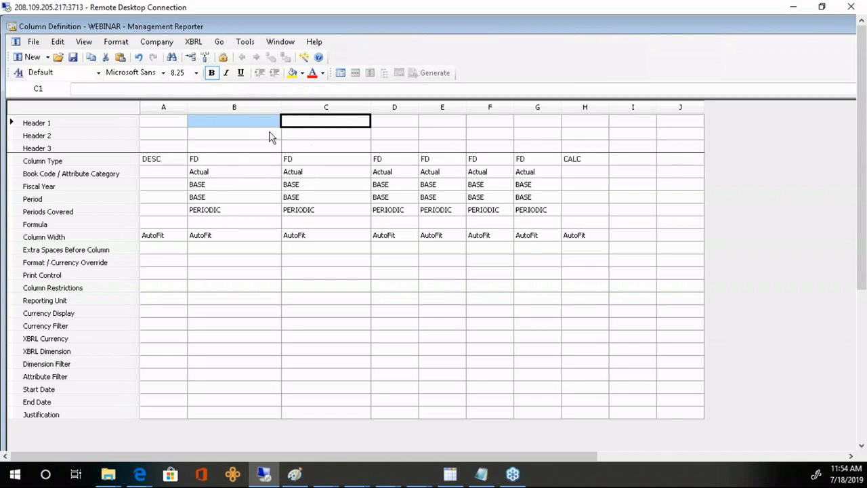
left_click(243, 108)
left_click(230, 121)
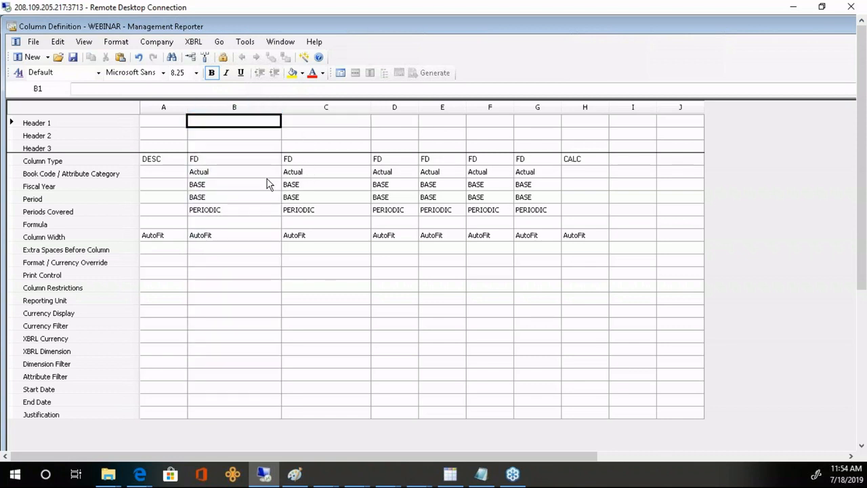
type("J")
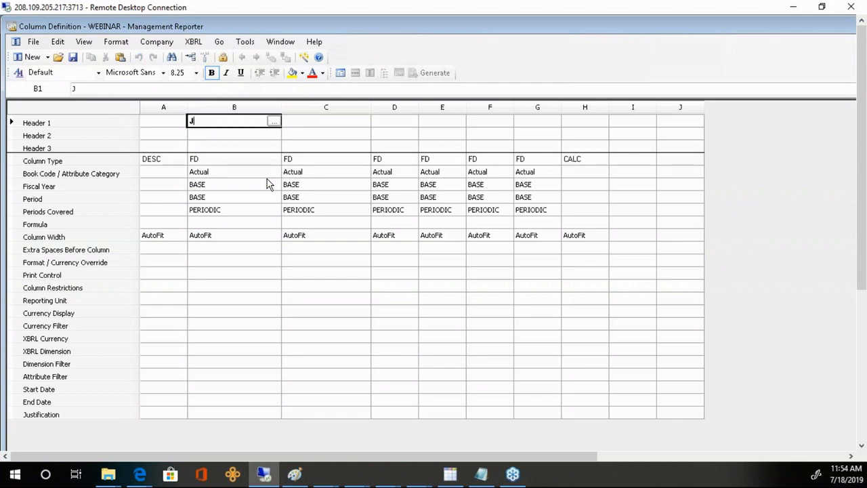
type("anuary")
key("Escape")
key("Down")
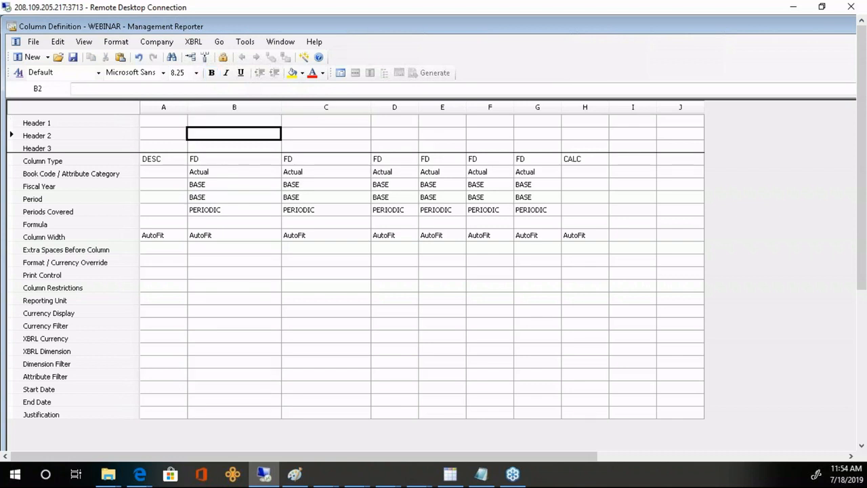
type("January")
key("Return")
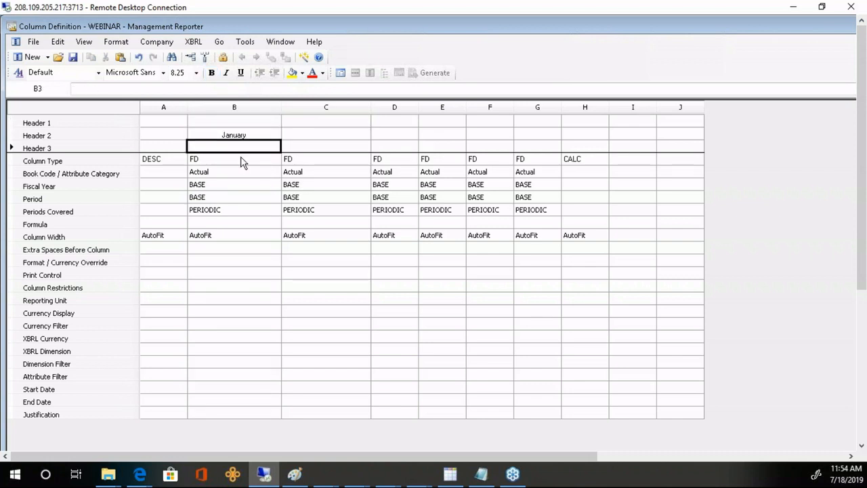
- Head column B with Actuals, and add February and March as second headers for C and D
left_click(240, 123)
type("Actuals")
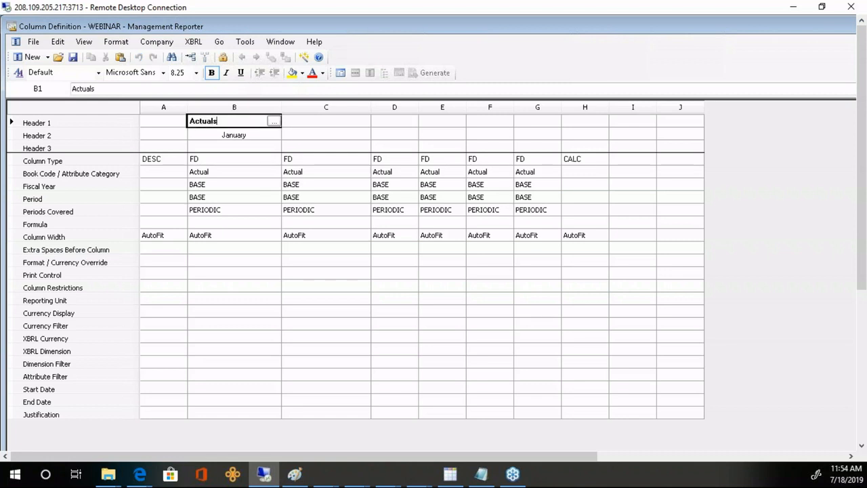
key("Return")
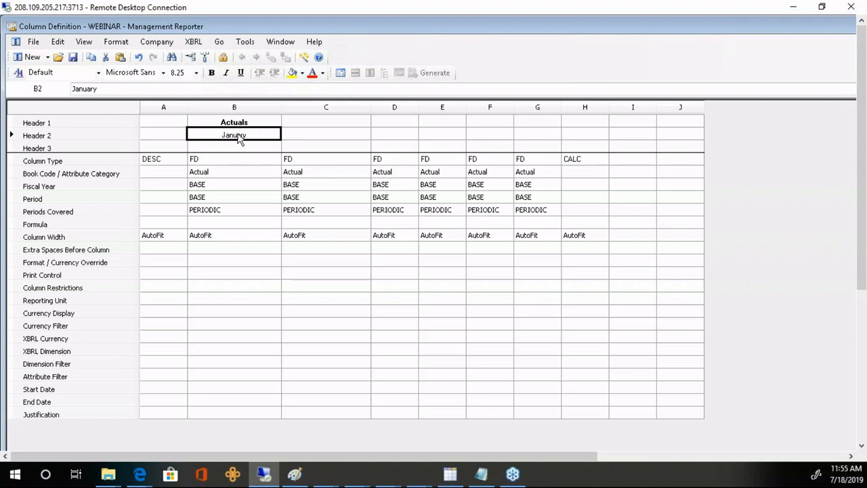
key("Tab")
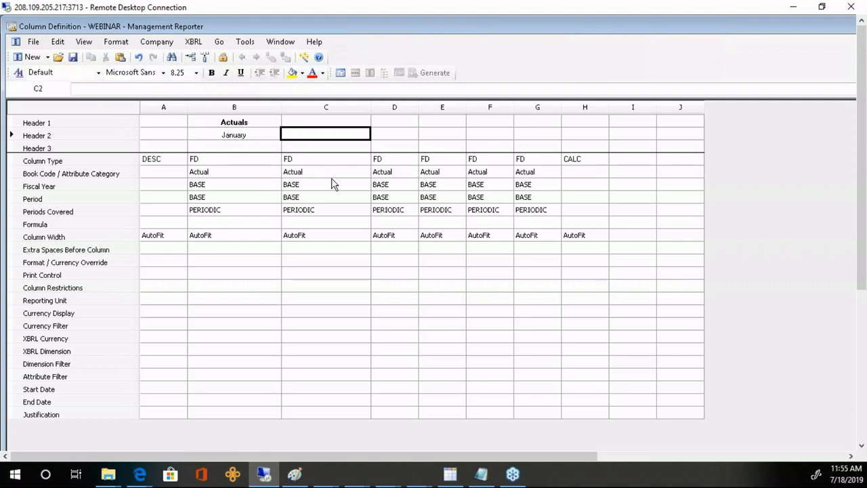
type("Februa")
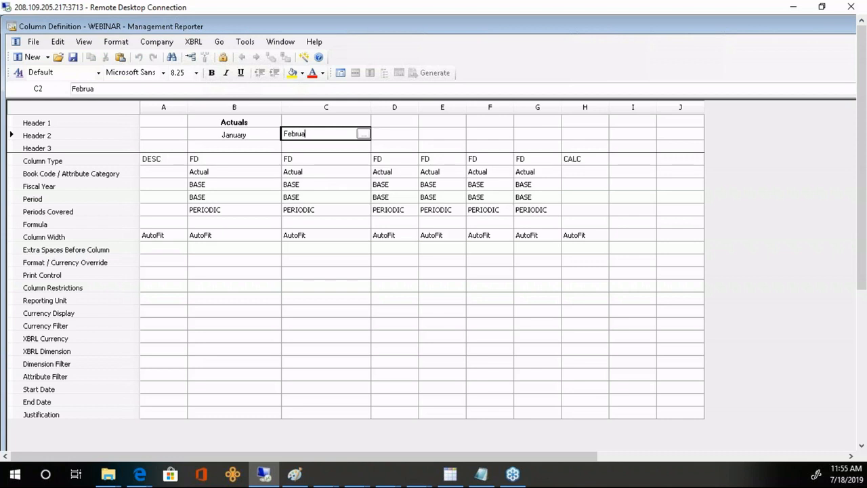
type("ry")
key("Tab")
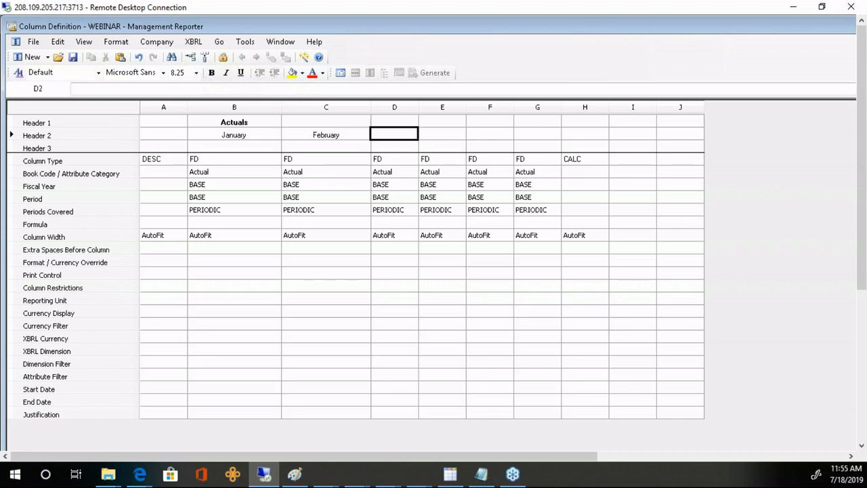
type("March")
key("Return")
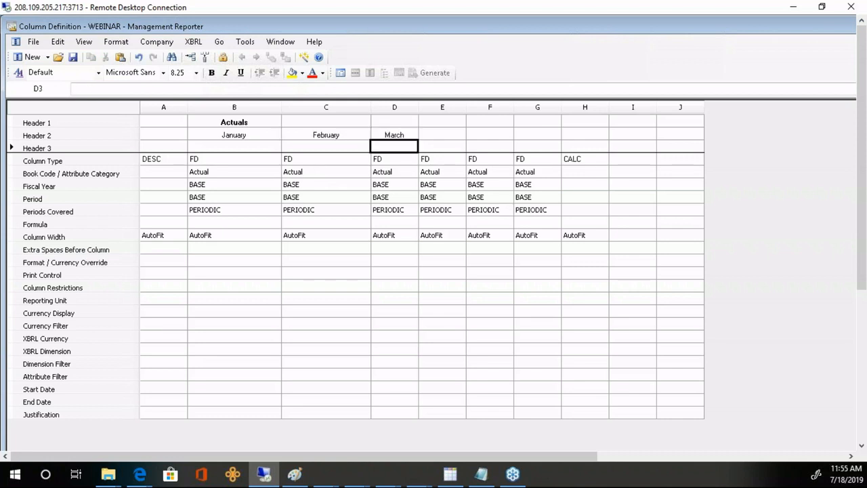
- Give the Actuals heading Box format spanning columns B to D
double_click(241, 125)
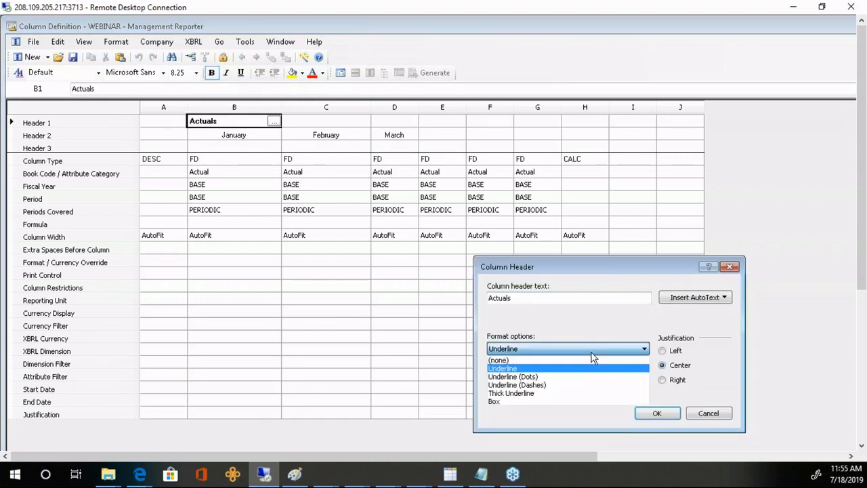
left_click(641, 349)
left_click(513, 401)
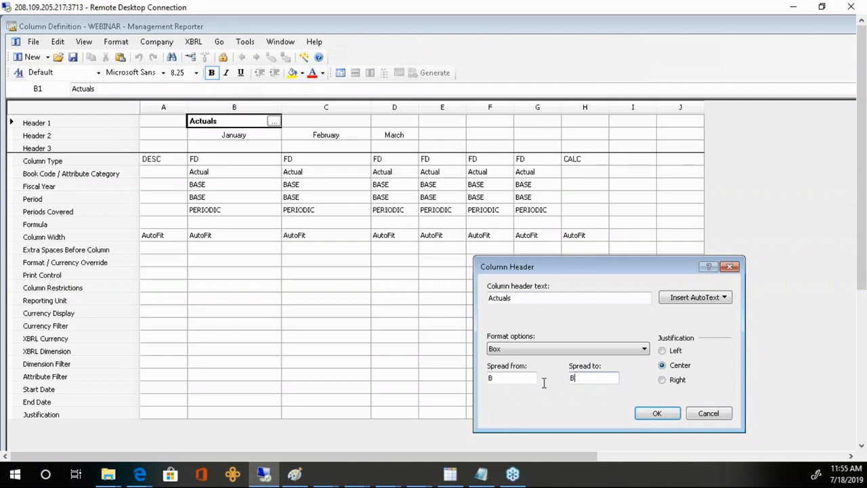
double_click(573, 377)
type("D")
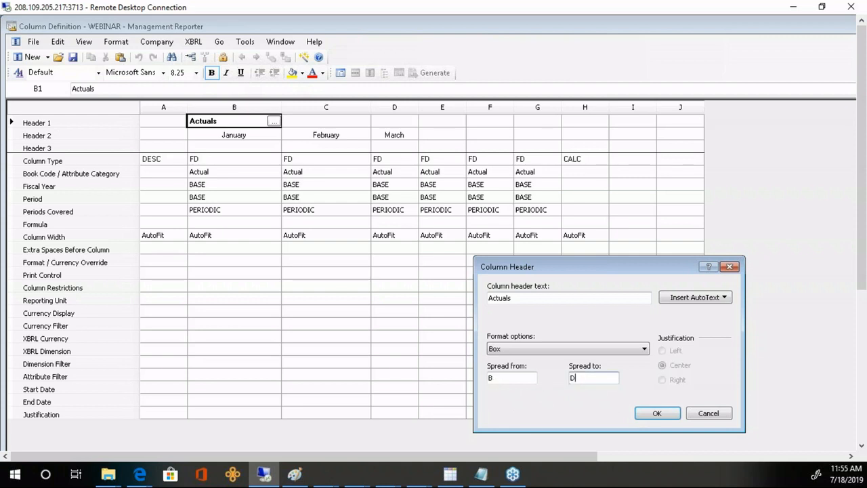
key("Return")
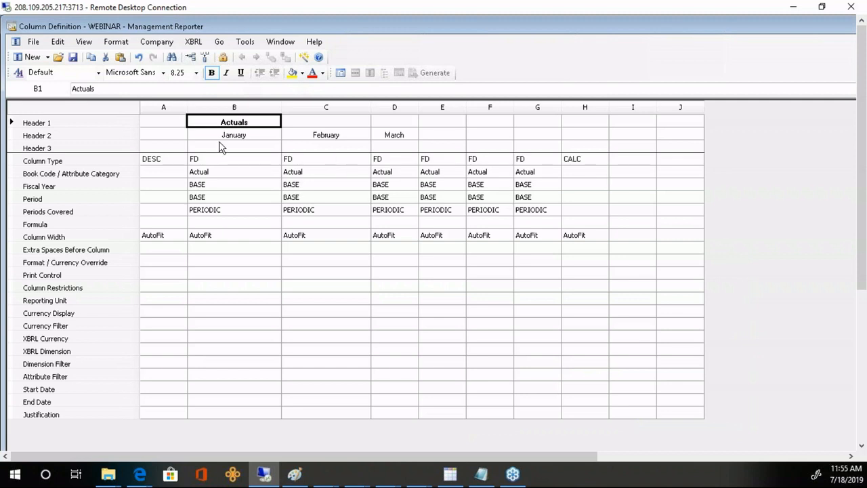
- Make the January, February and March headings in Header 2 bold
left_click(136, 135)
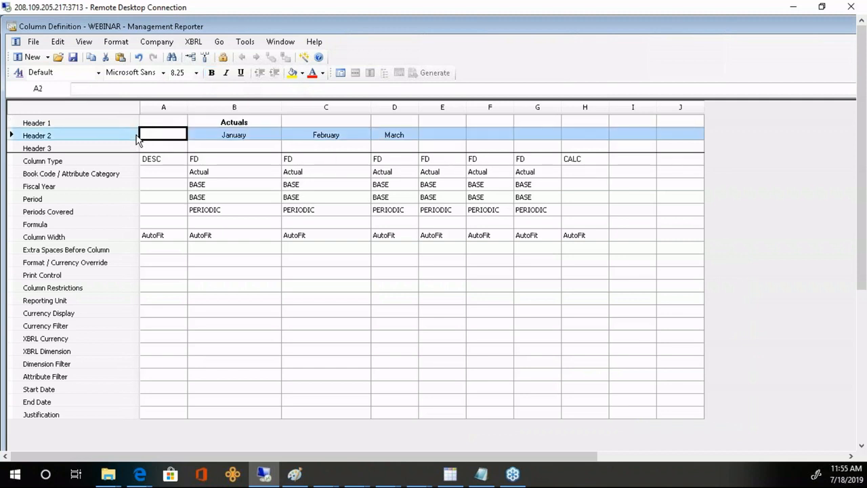
key("ctrl+b")
left_click(396, 248)
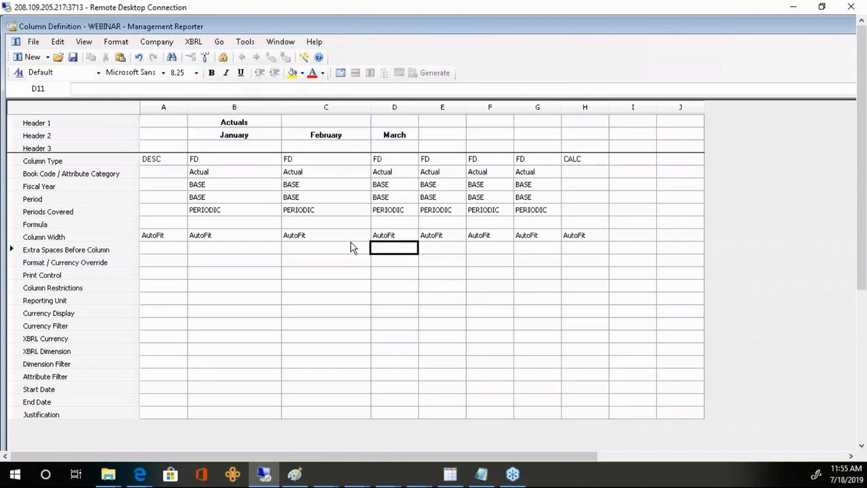
- Enter periods 1, 2 and 3 in the Period row for January, February and March
left_click(220, 164)
left_click(285, 170)
left_click(249, 212)
left_click(309, 212)
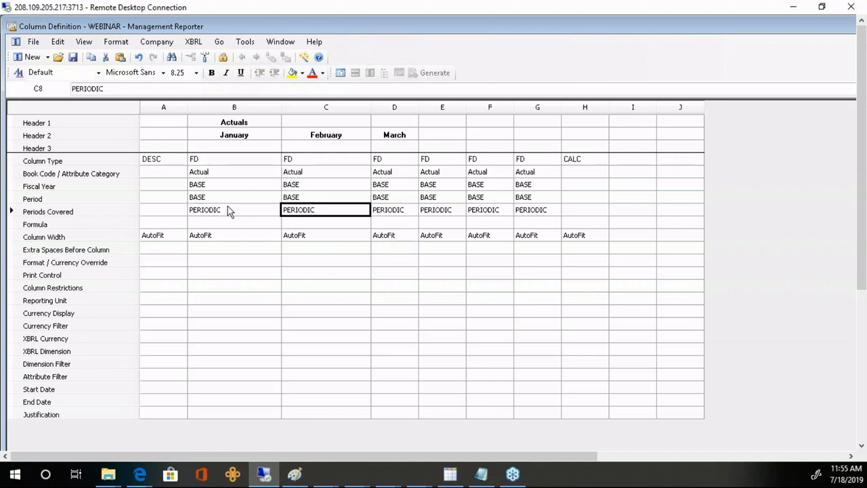
left_click(233, 198)
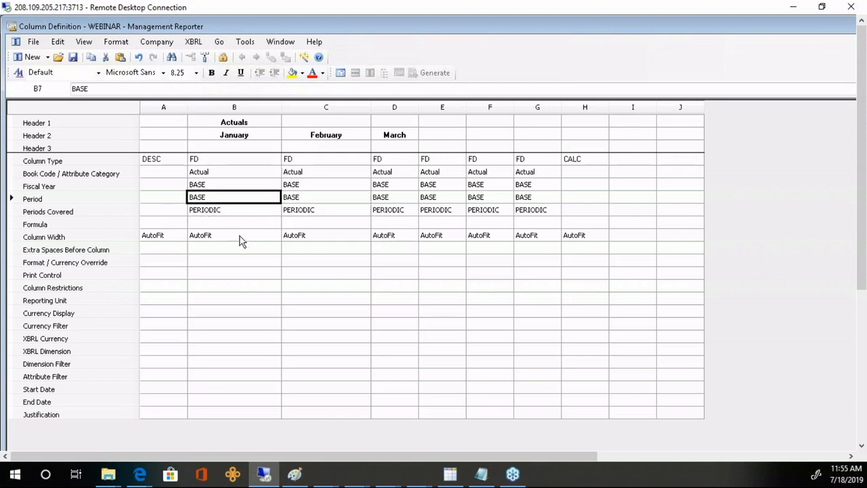
type("1")
left_click(302, 199)
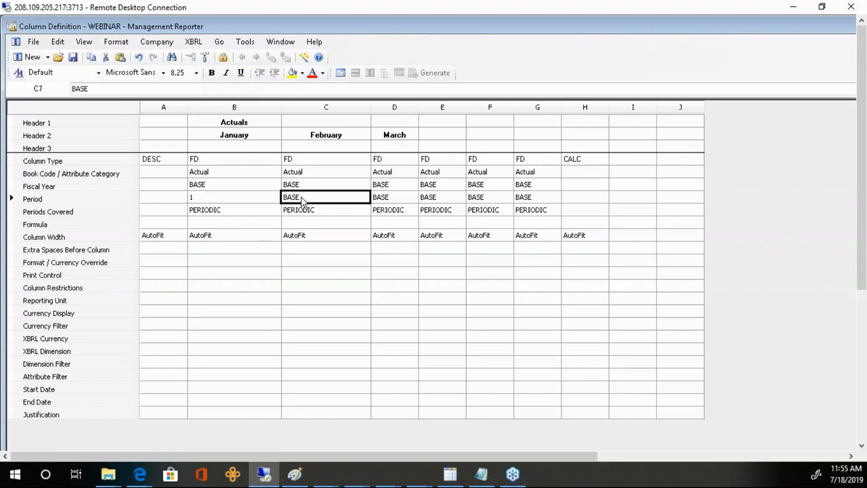
type("2")
left_click(379, 198)
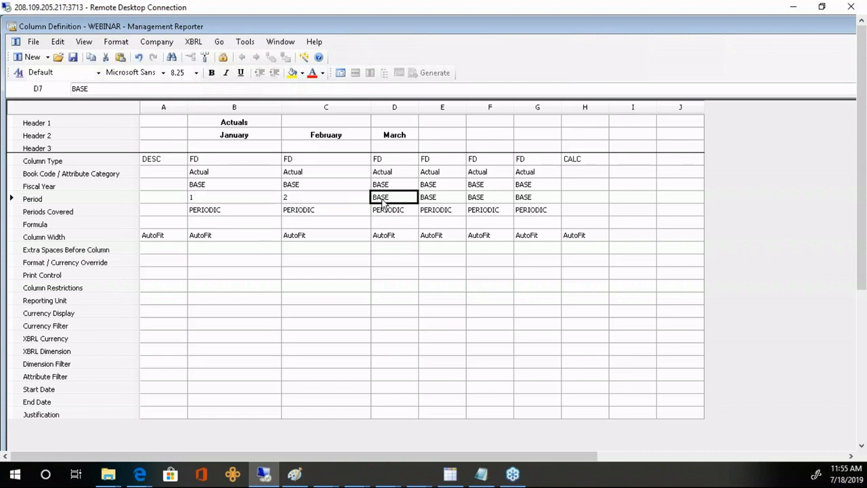
type("3")
left_click(435, 196)
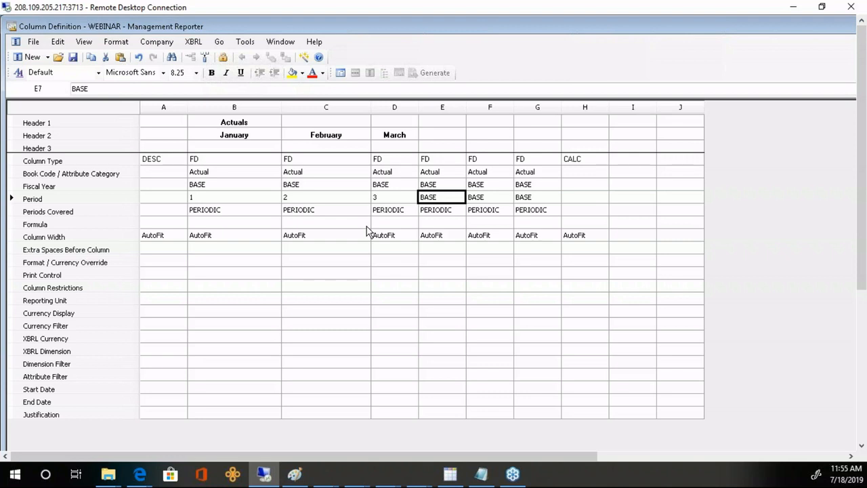
- Head column E with Budget and set book code BUDGET3 for columns E, F and G
left_click(434, 121)
type("Budget")
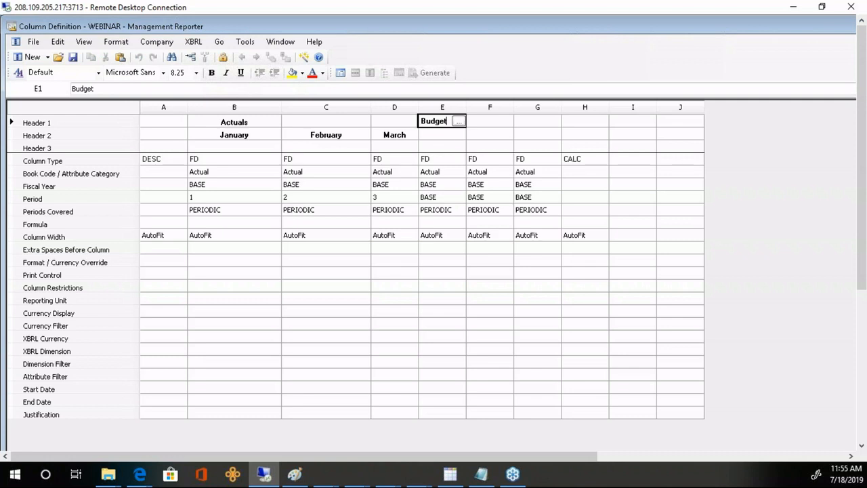
key("Return")
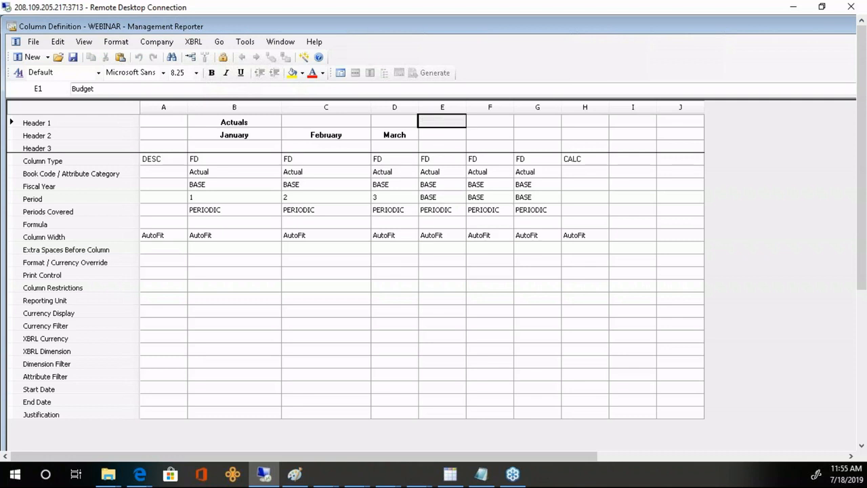
double_click(440, 174)
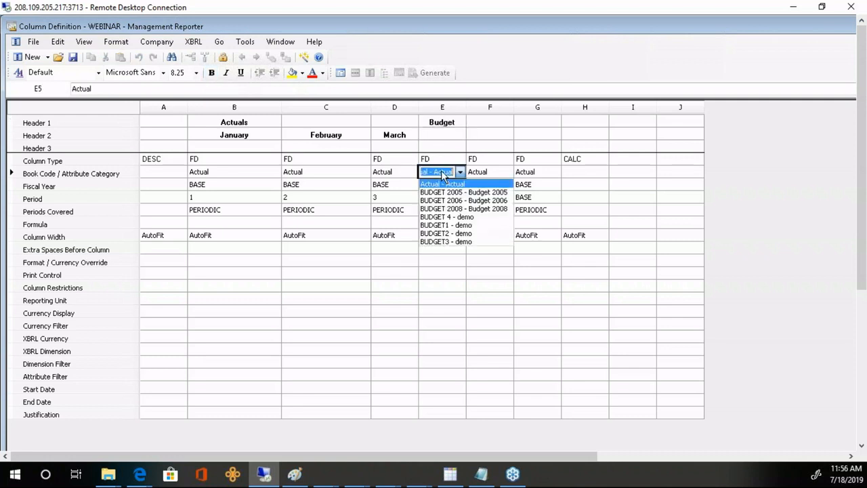
left_click(458, 242)
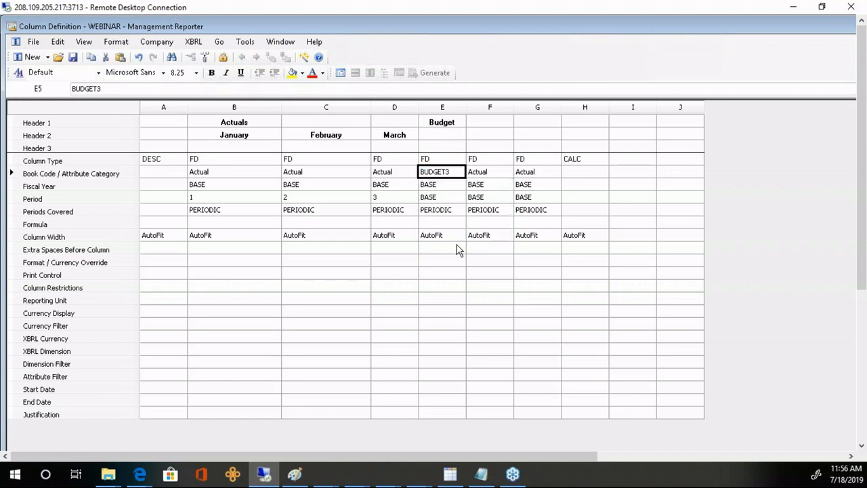
key("ctrl+c")
key("Right")
key("ctrl+v")
key("Right")
key("ctrl+v")
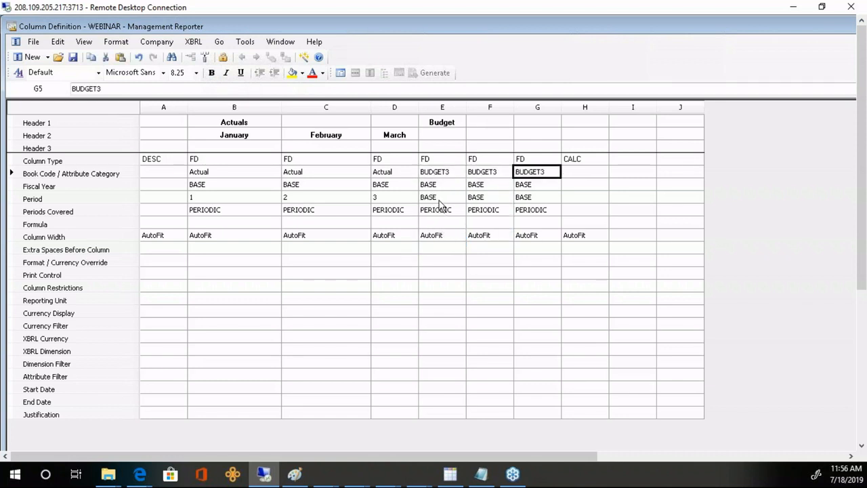
left_click(437, 108)
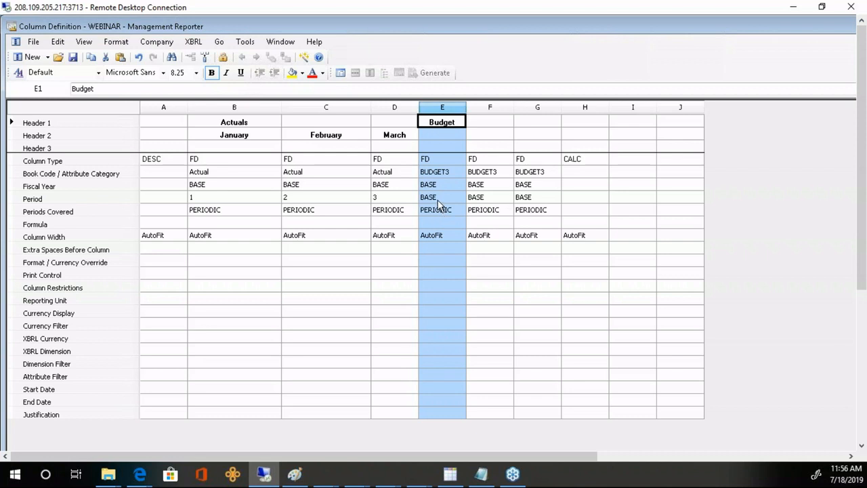
- Set the Budget columns E, F and G to periods 2, 3 and 4
left_click(437, 198)
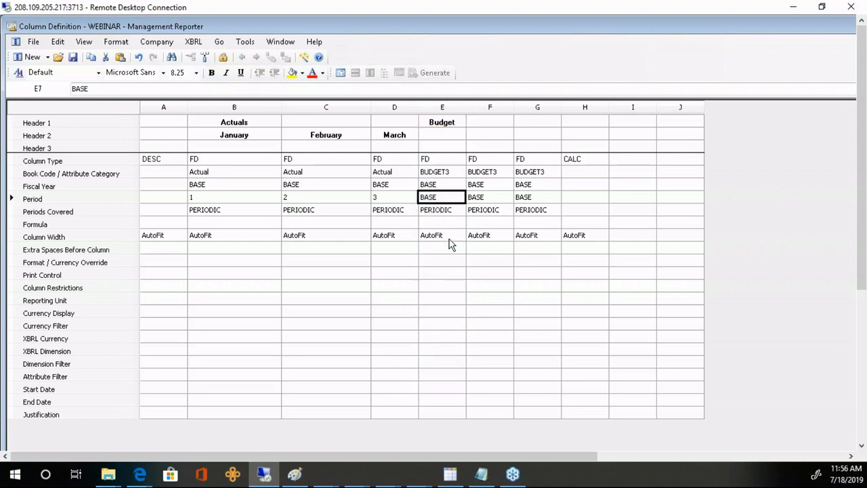
type("2")
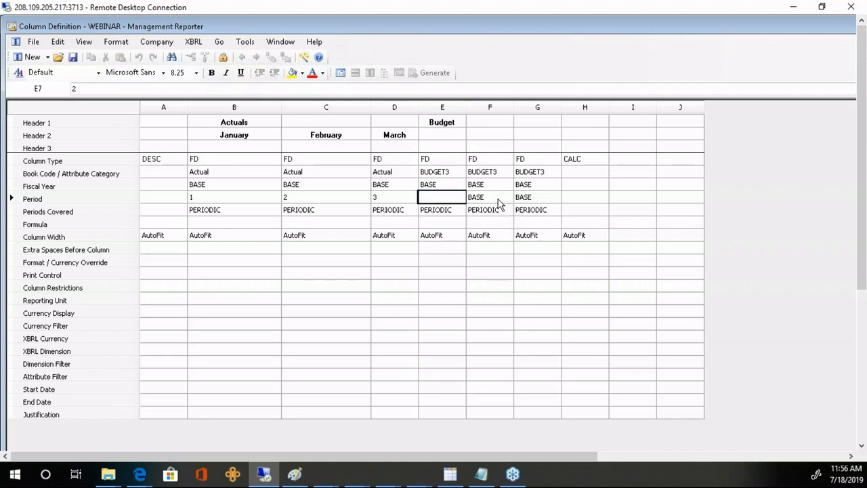
left_click(499, 201)
type("3")
left_click(532, 201)
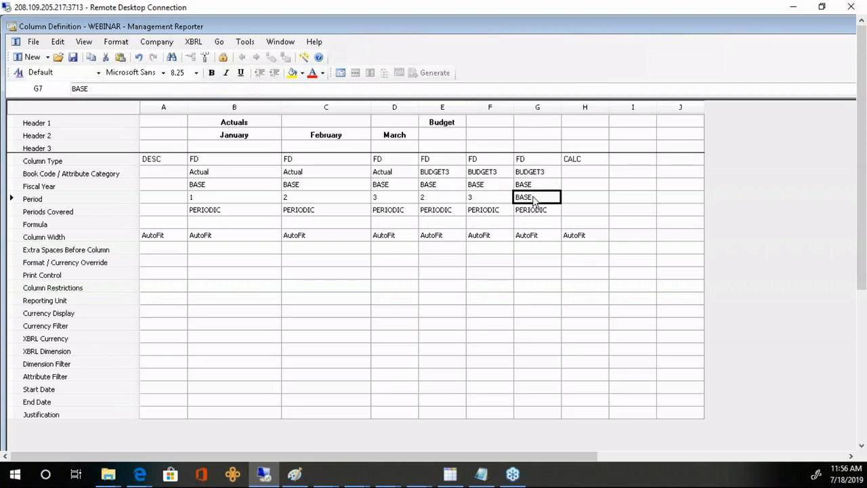
type("4")
key("Return")
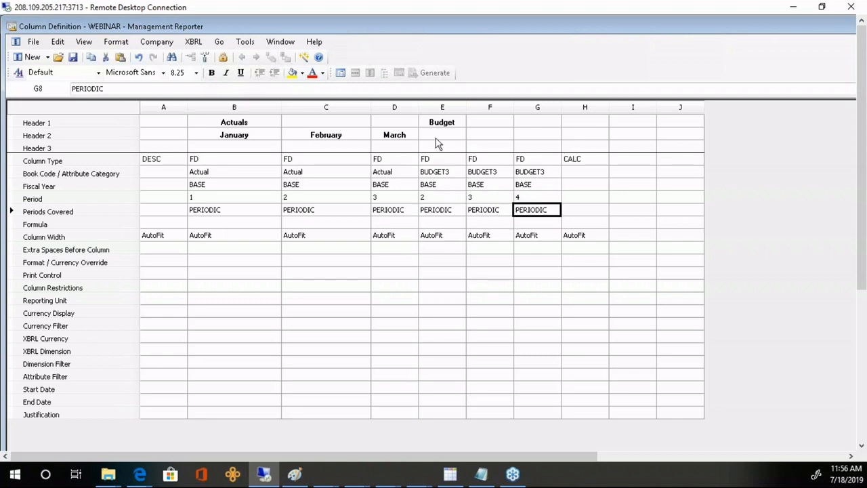
- Copy the February and March headings under Budget and type Apr for column G
left_click(270, 140)
left_click_drag(338, 140, 396, 135)
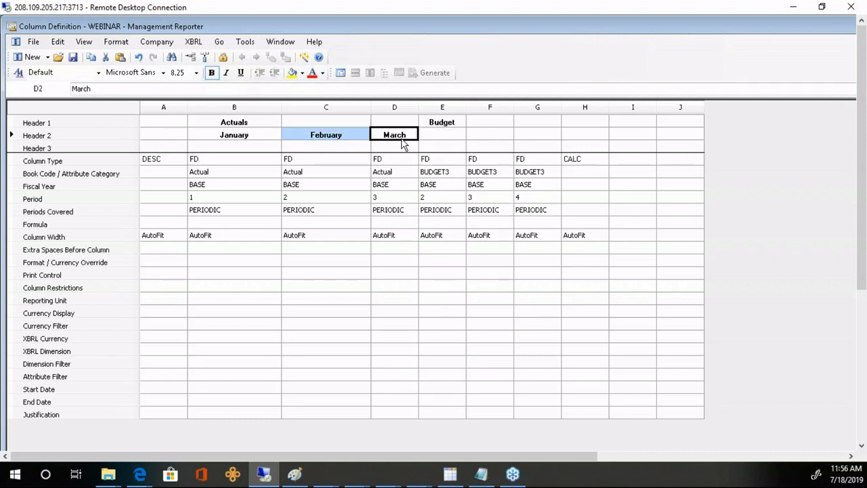
left_click(454, 140)
key("ctrl+v")
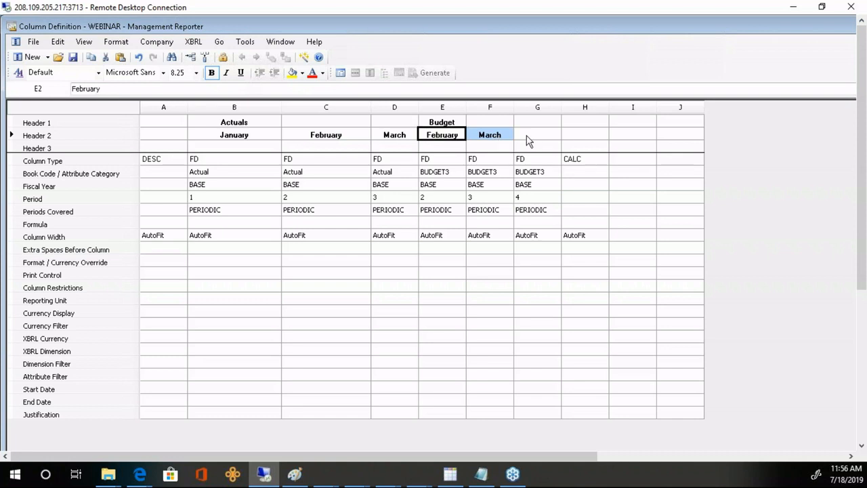
left_click(528, 140)
type("April")
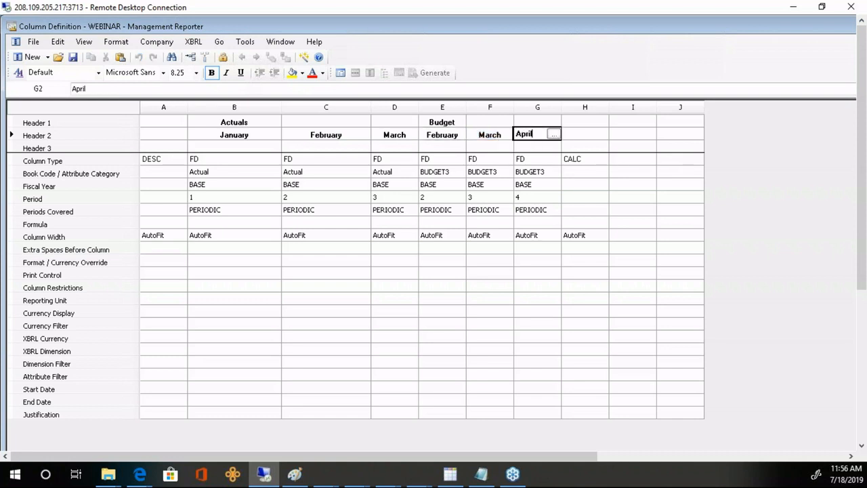
- Give the Budget heading Box format spanning columns E to G
double_click(451, 126)
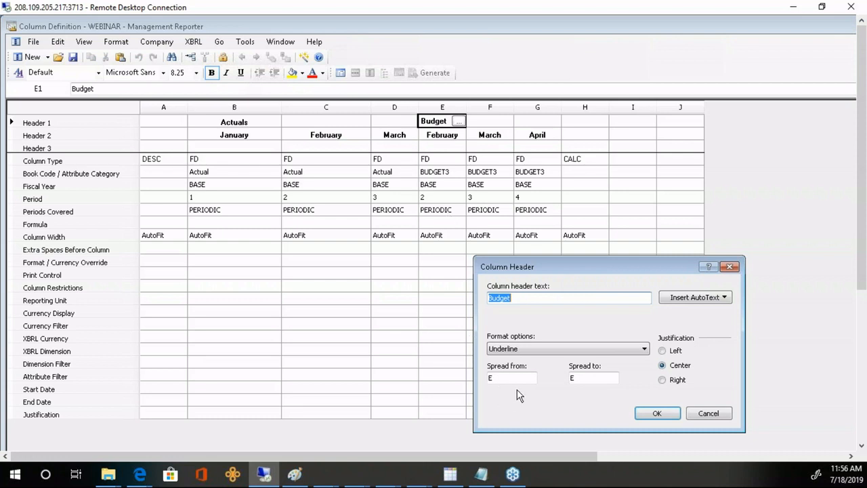
left_click(532, 347)
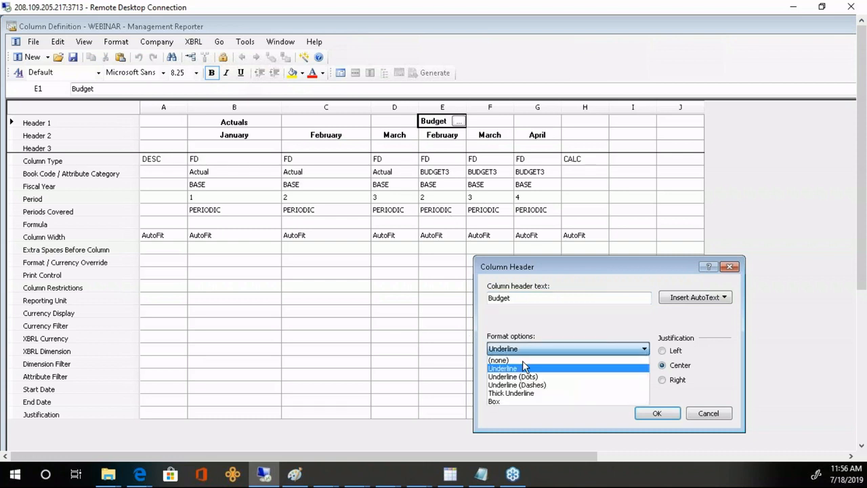
left_click(502, 405)
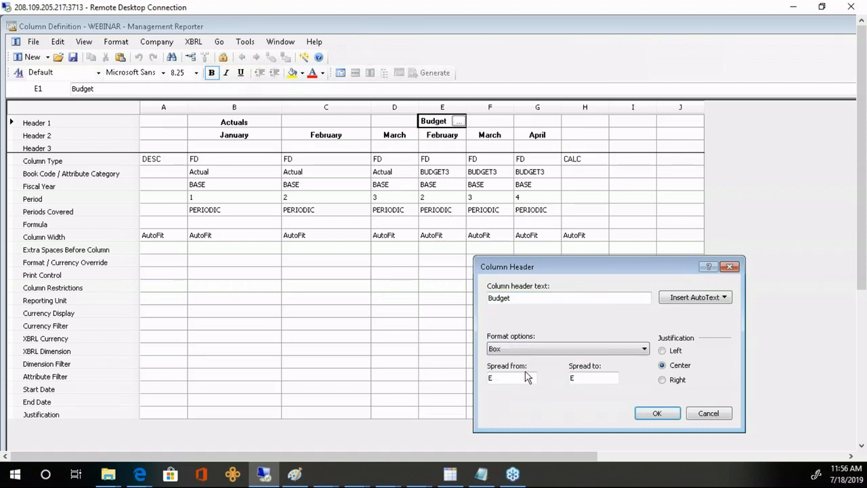
double_click(582, 377)
left_click(660, 414)
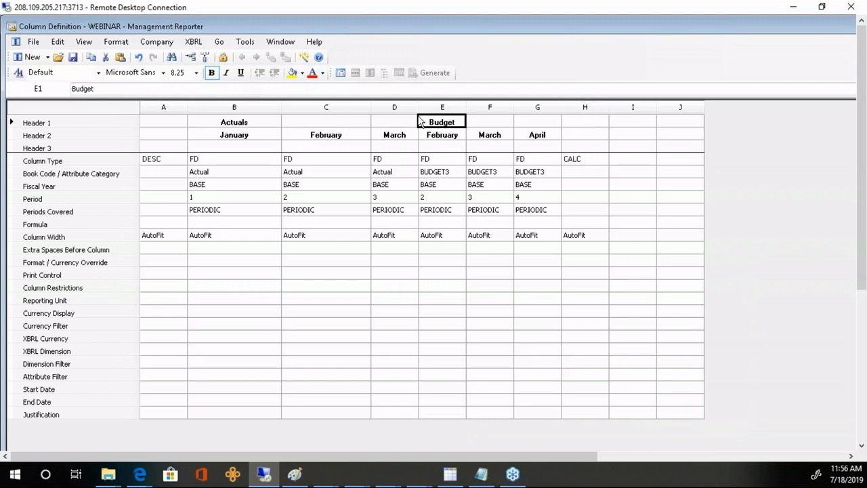
- Give column H the formula B:G and headers TOTAL and FORECAST
left_click(572, 224)
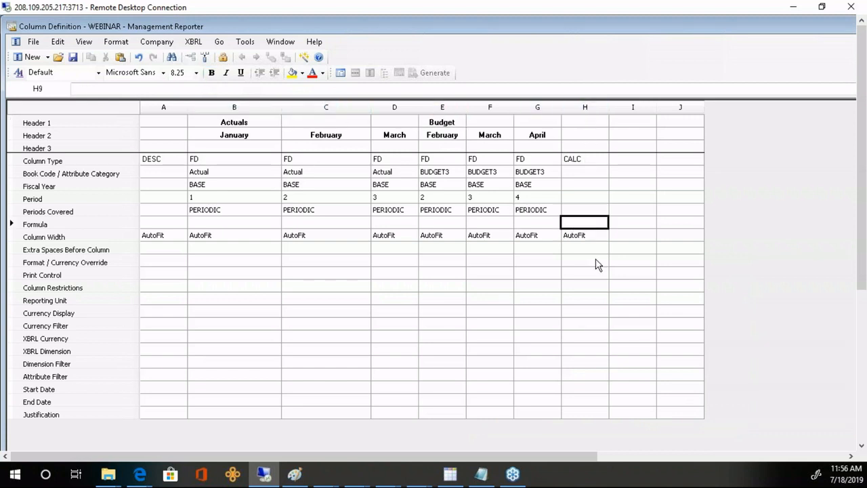
type("B:G")
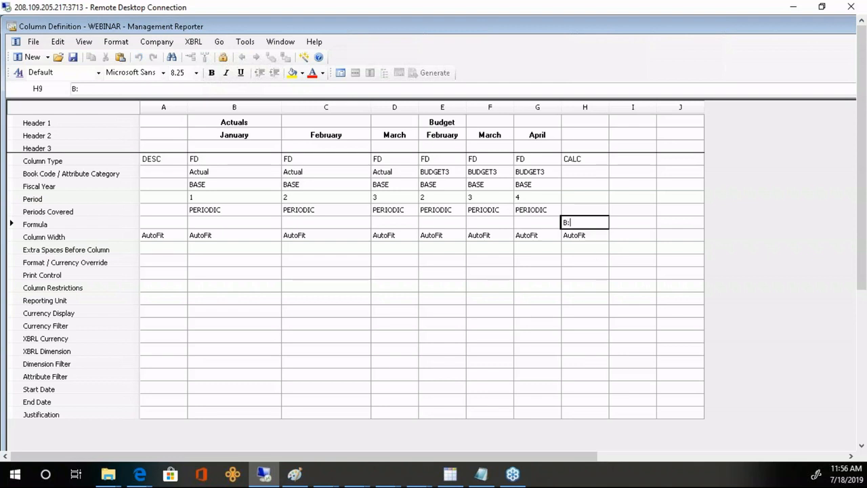
key("Return")
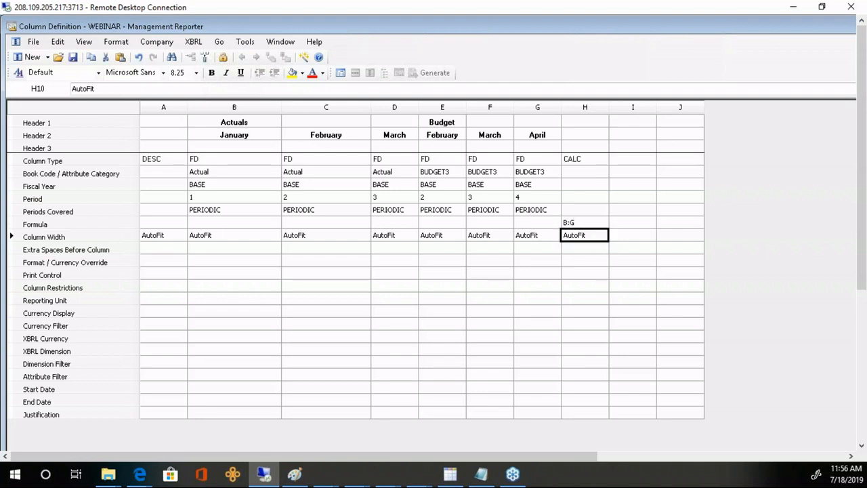
left_click(585, 125)
type("TOTAL")
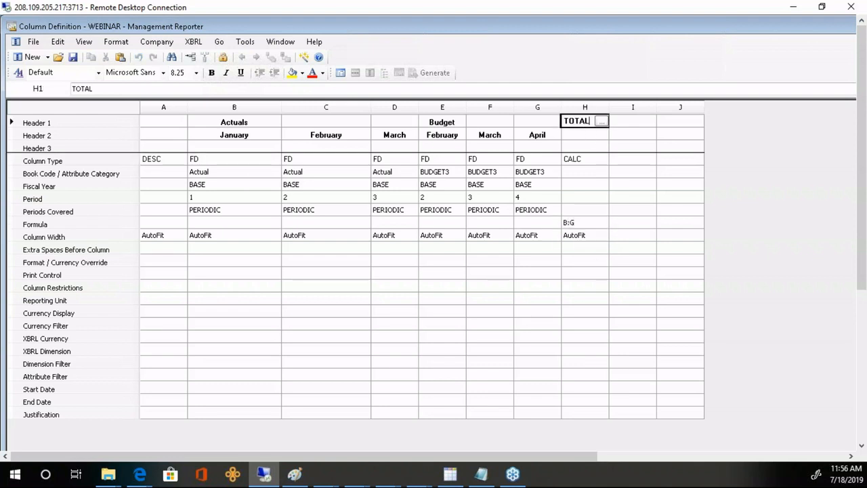
key("Return")
type("FORECAST")
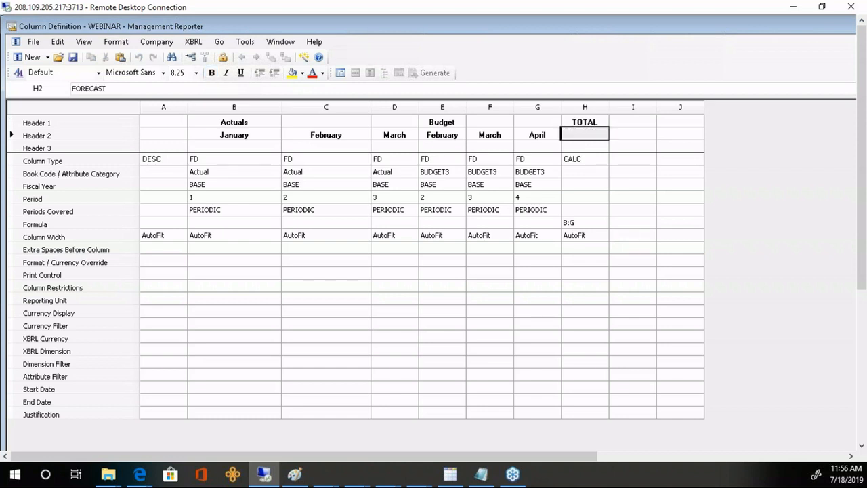
key("Return")
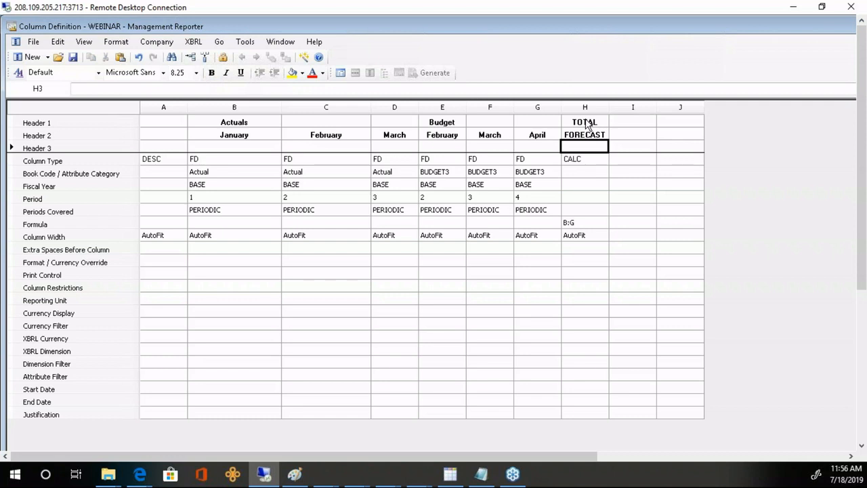
- Change the TOTAL header's format option to remove its underline
left_click_drag(586, 124, 585, 138)
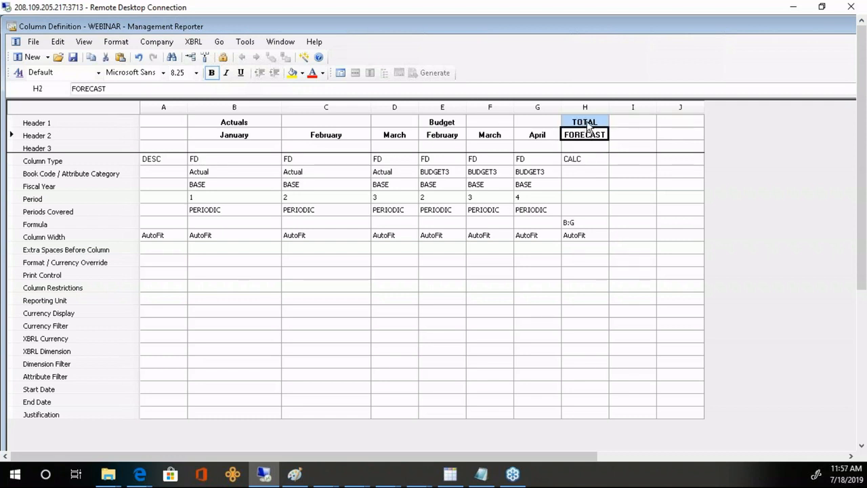
left_click(586, 123)
left_click(600, 121)
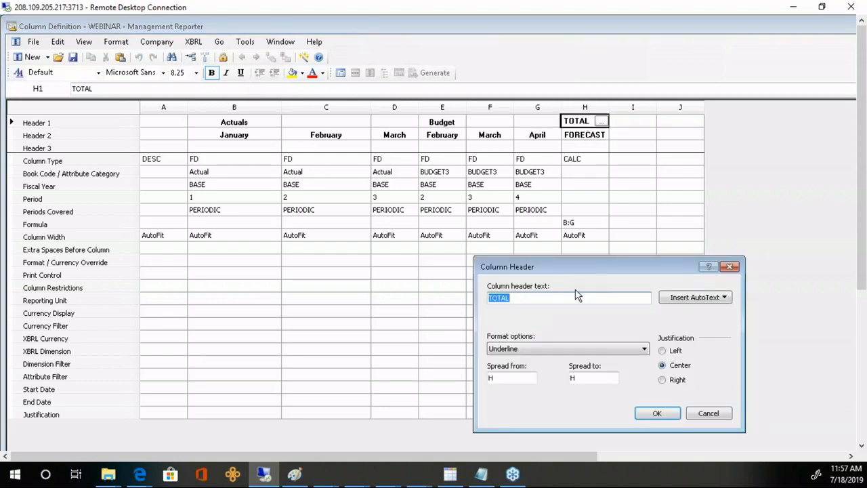
left_click(532, 349)
left_click(512, 360)
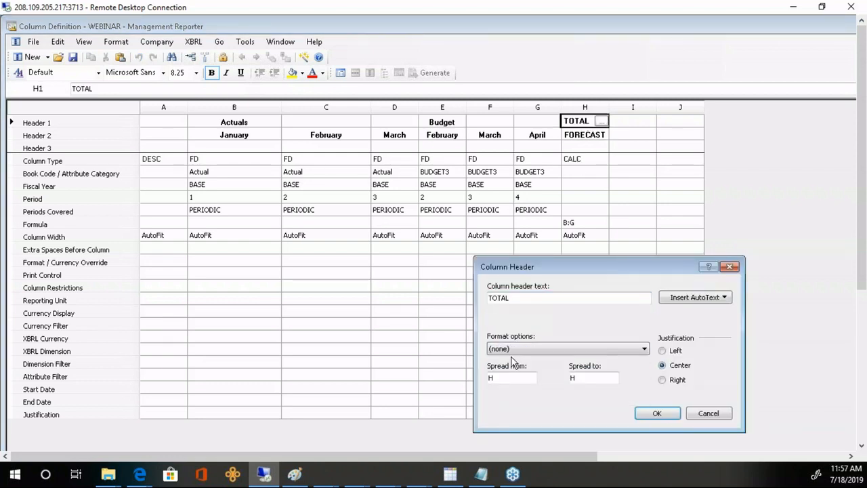
left_click(657, 413)
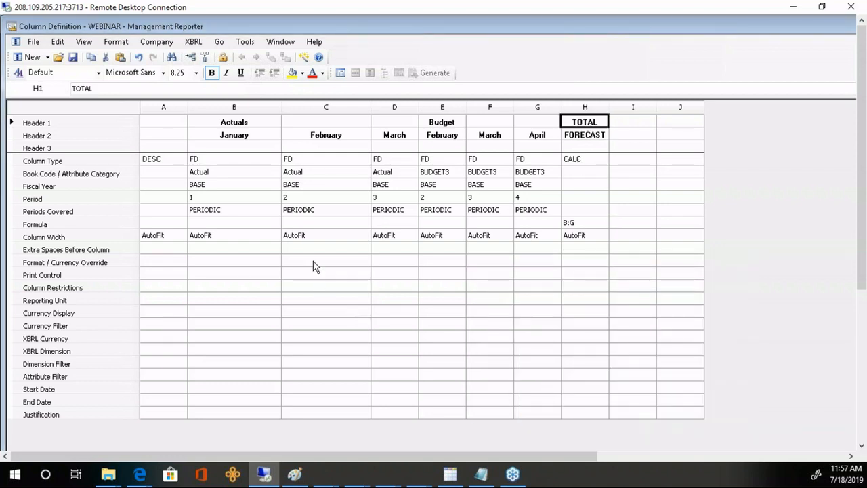
left_click(258, 201)
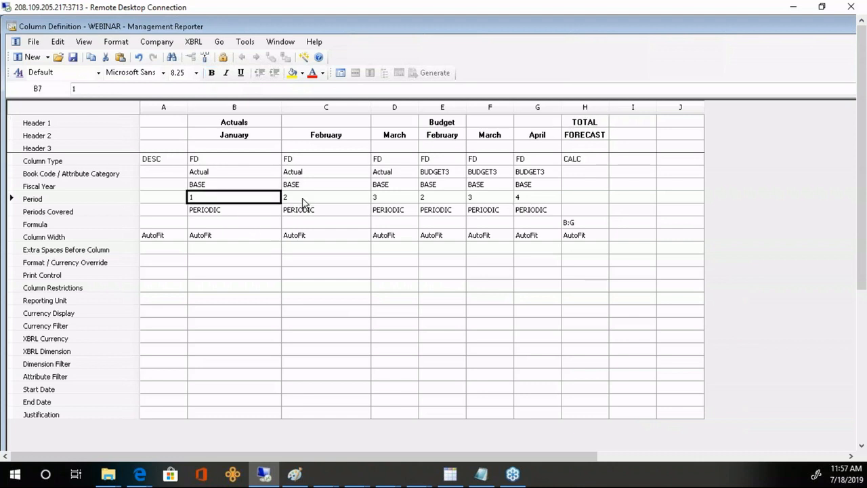
left_click(302, 202)
left_click(393, 203)
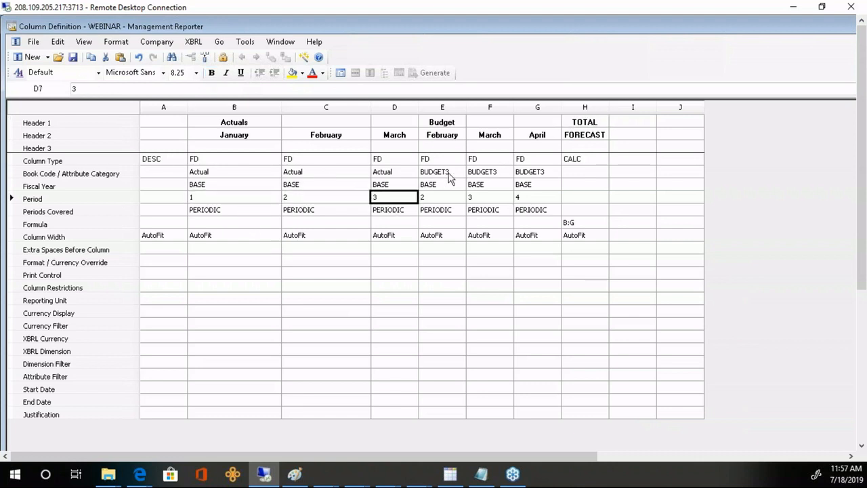
left_click_drag(449, 177, 542, 184)
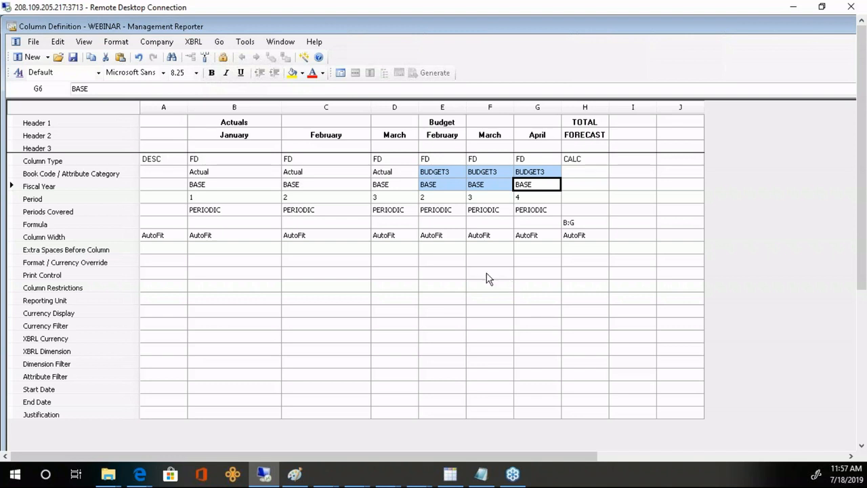
left_click(86, 275)
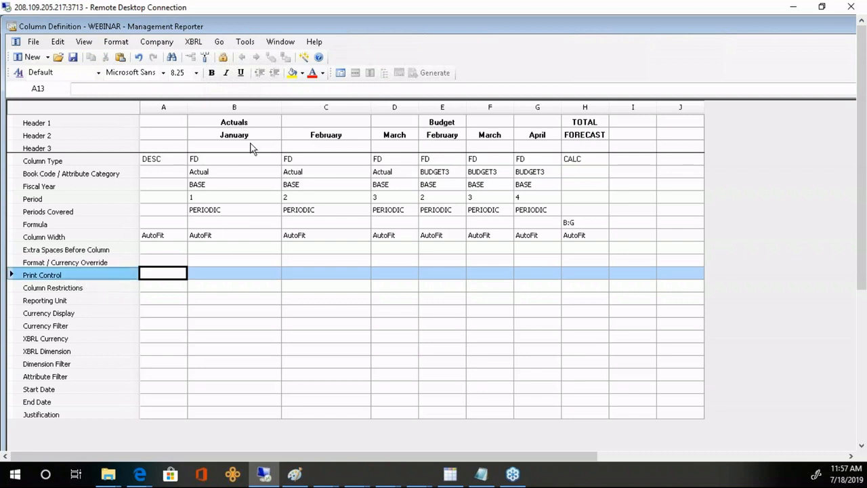
- Set print control P<=B on the February and March actuals columns
left_click(346, 276)
left_click(363, 273)
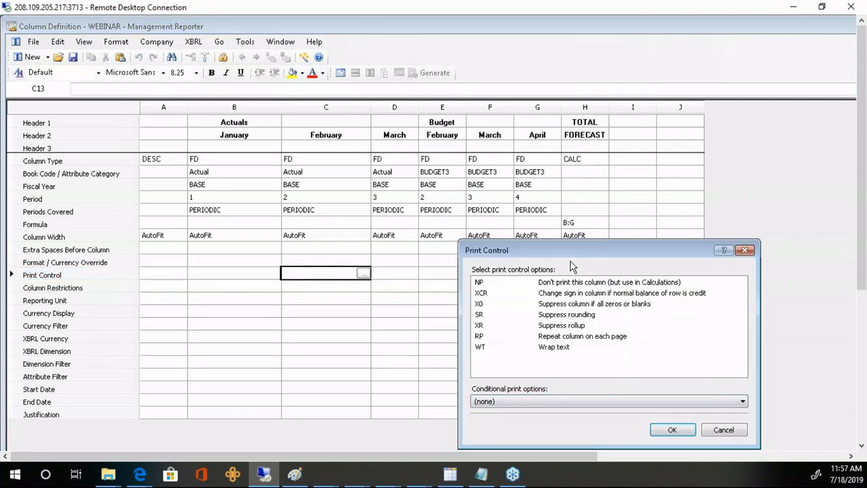
left_click_drag(572, 251, 522, 120)
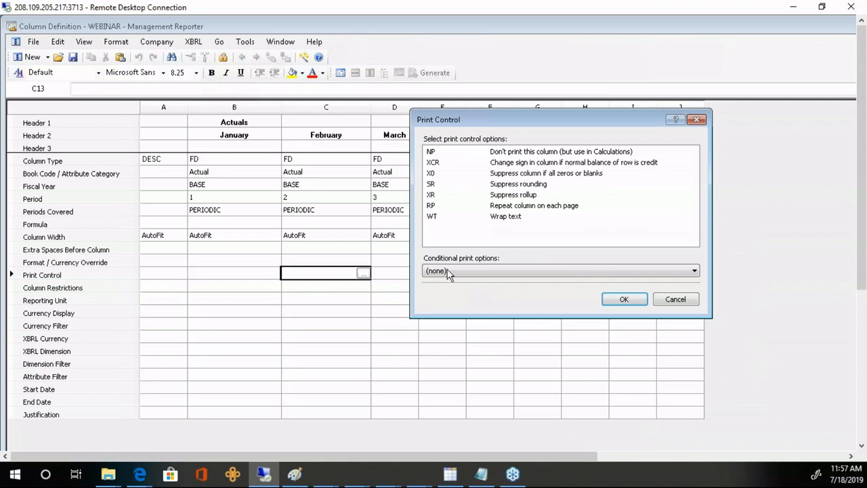
left_click(457, 271)
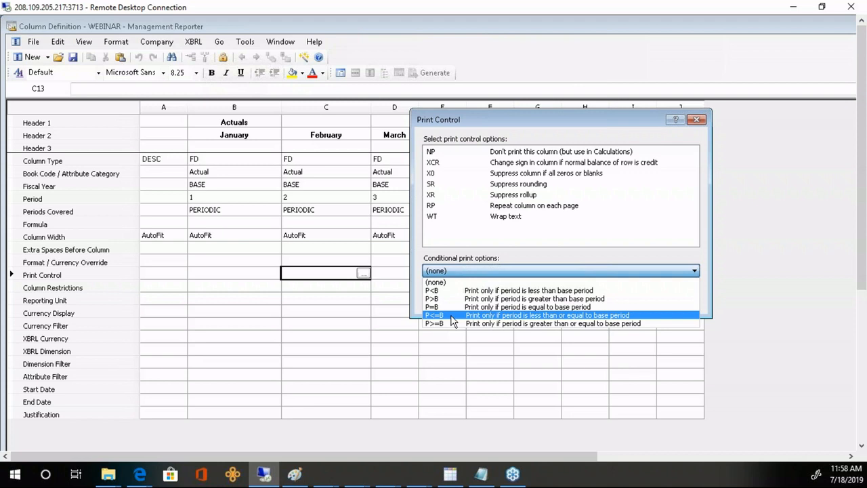
left_click(452, 315)
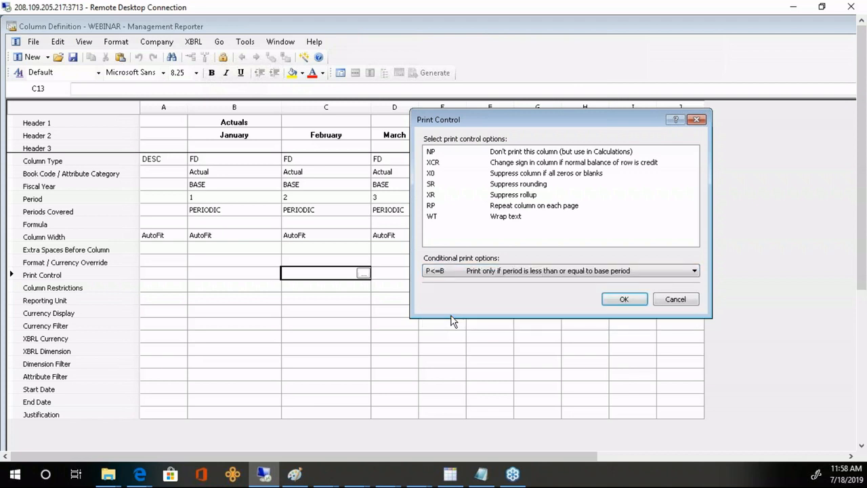
left_click(623, 298)
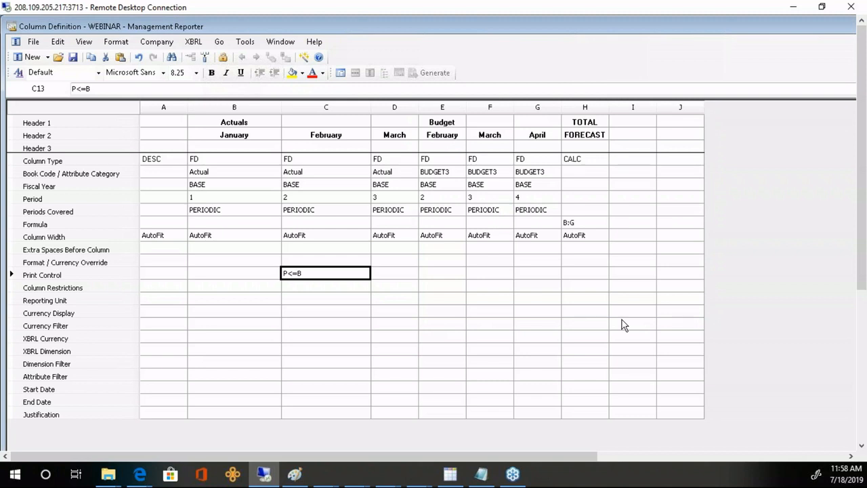
key("Right")
type("P<=B")
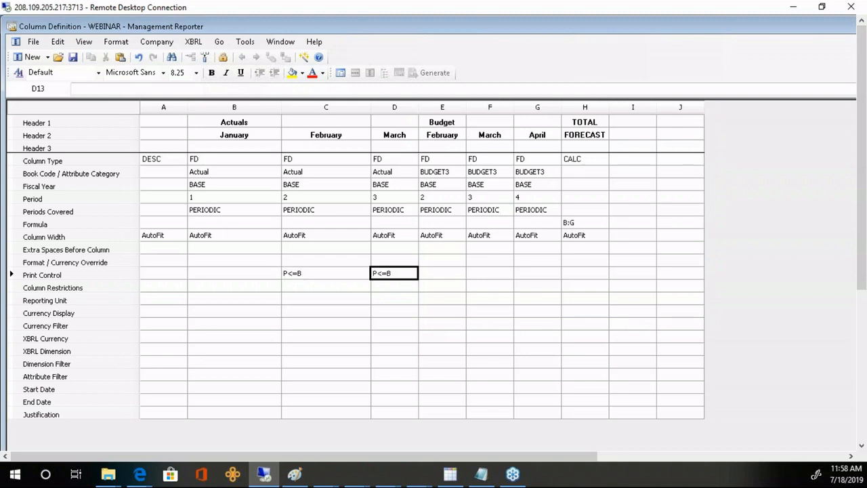
- Set print control P>B on the February, March and April budget columns
double_click(439, 275)
left_click(557, 404)
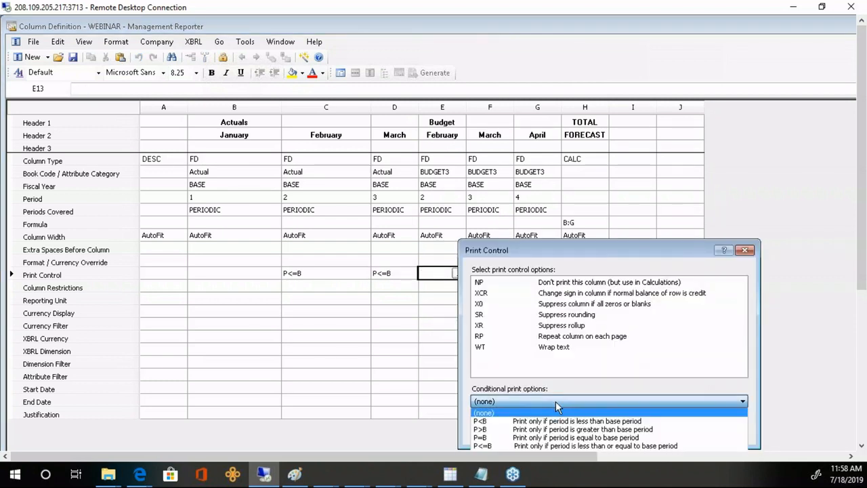
left_click(604, 250)
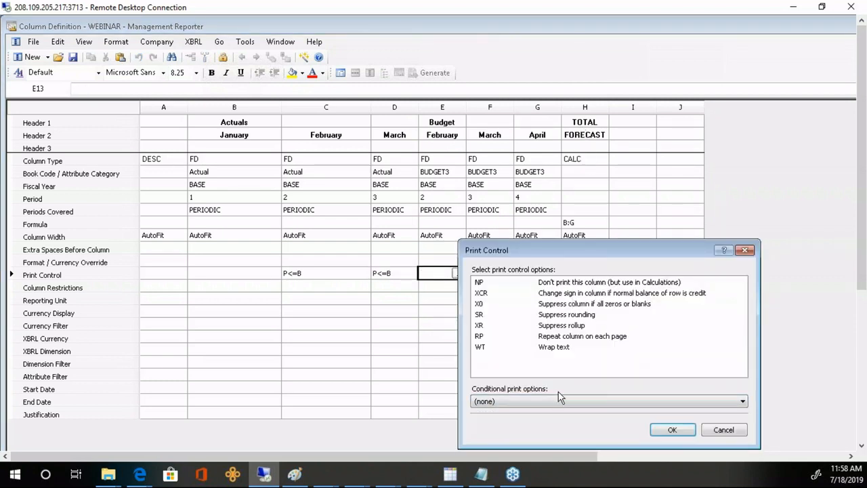
left_click_drag(568, 252, 581, 143)
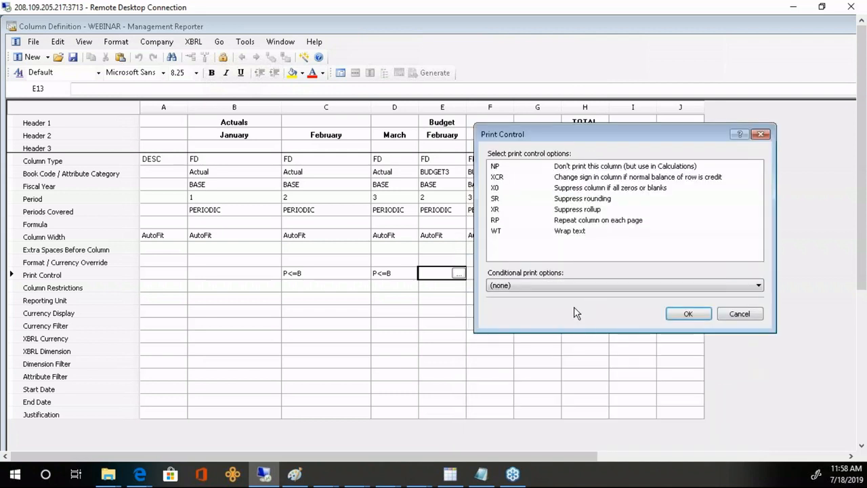
left_click(566, 285)
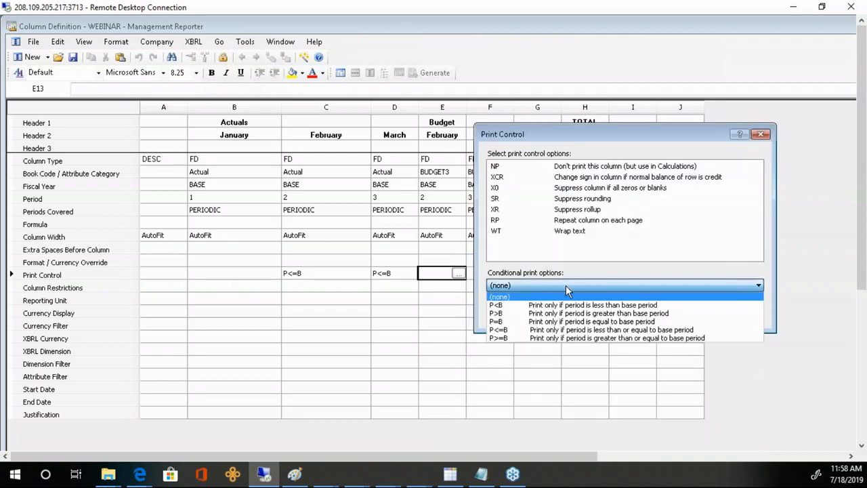
left_click(516, 314)
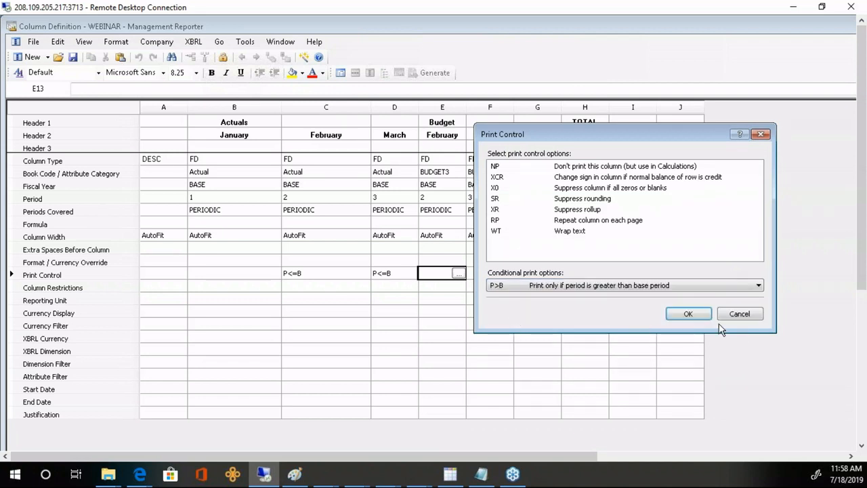
left_click(696, 312)
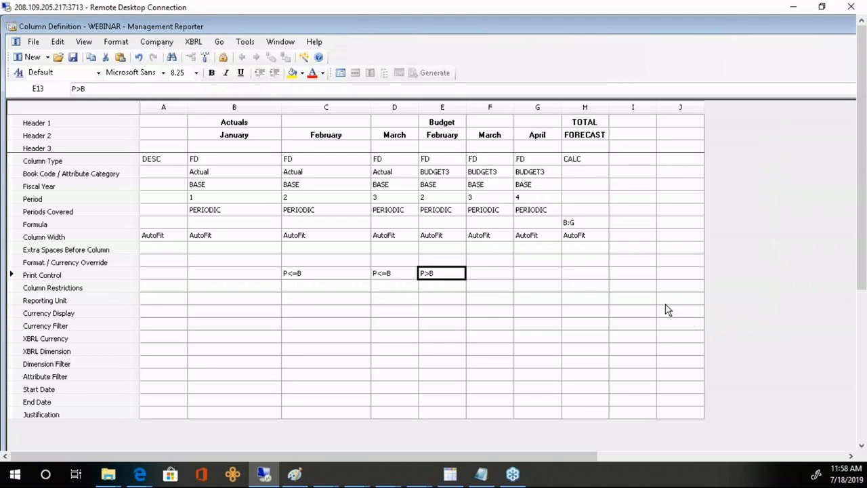
left_click_drag(499, 277, 537, 278)
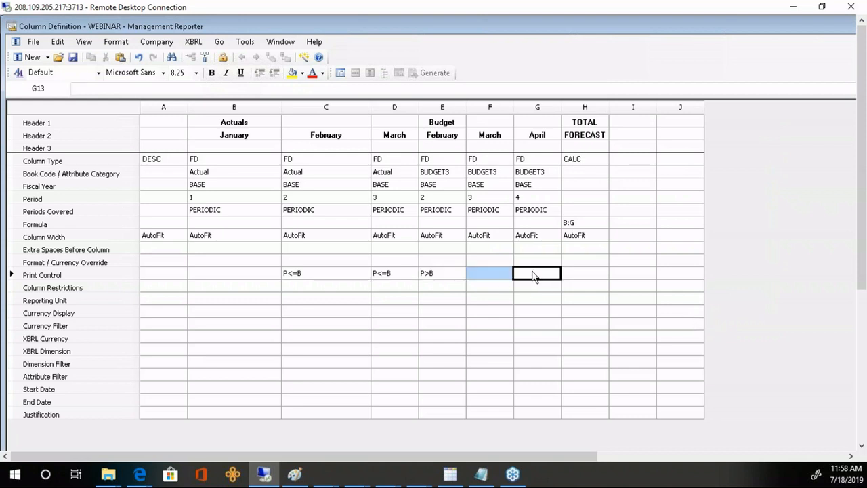
type("P>B\tP>B")
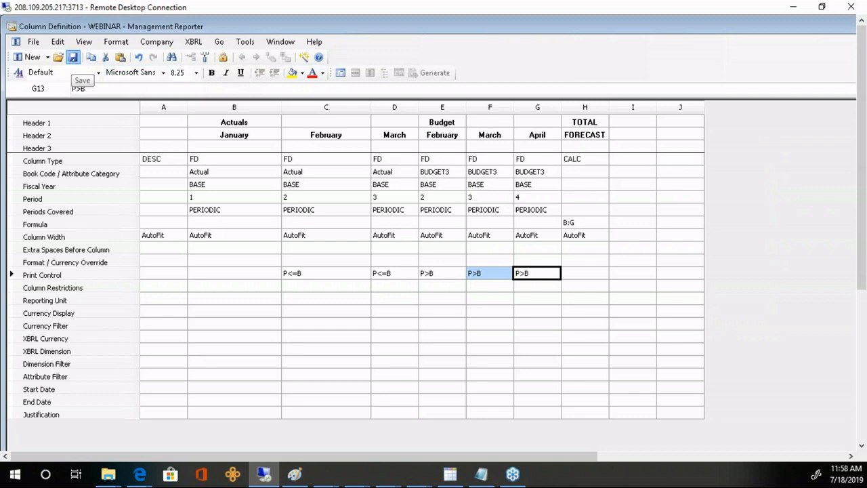
- Save WEBINAR, set INCSTMT's base period to 2, and generate the report
left_click(72, 58)
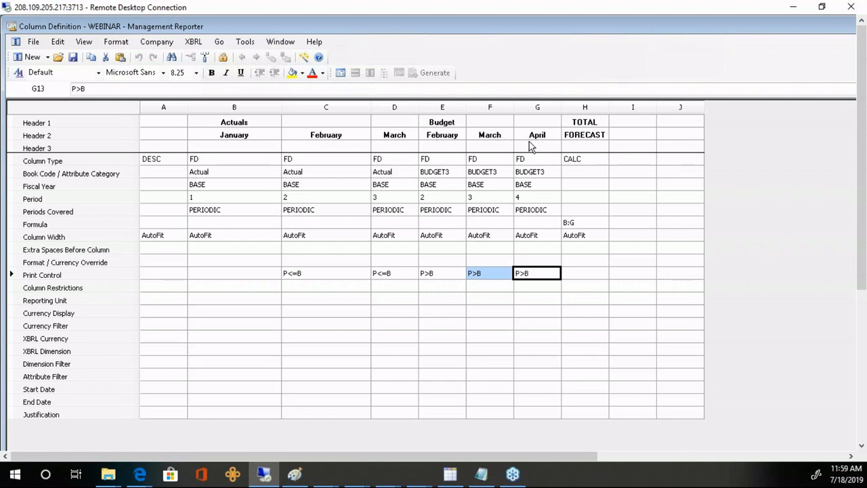
left_click(339, 72)
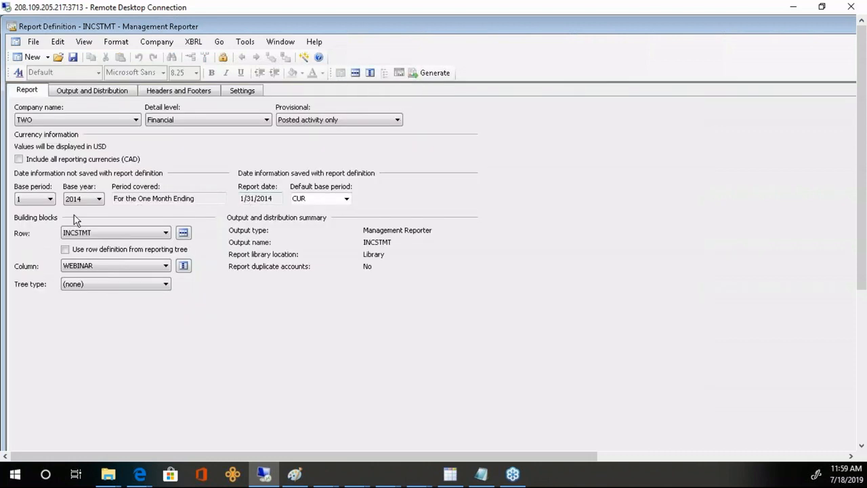
left_click(50, 201)
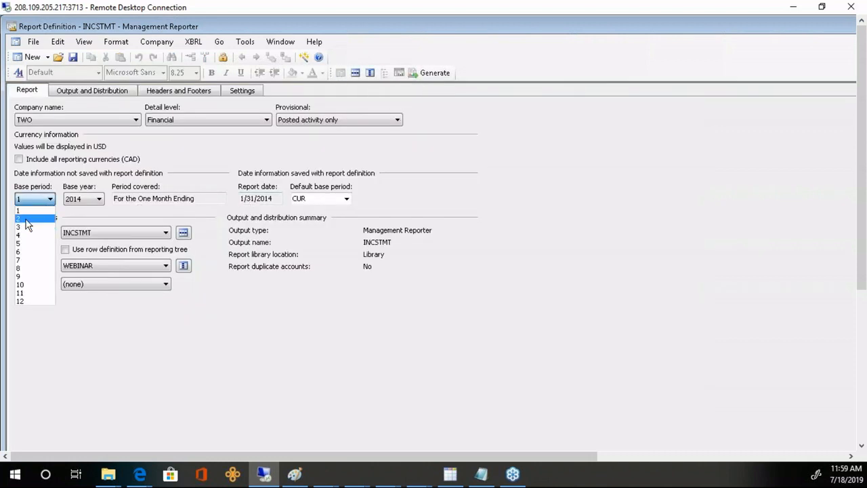
left_click(30, 220)
left_click(437, 73)
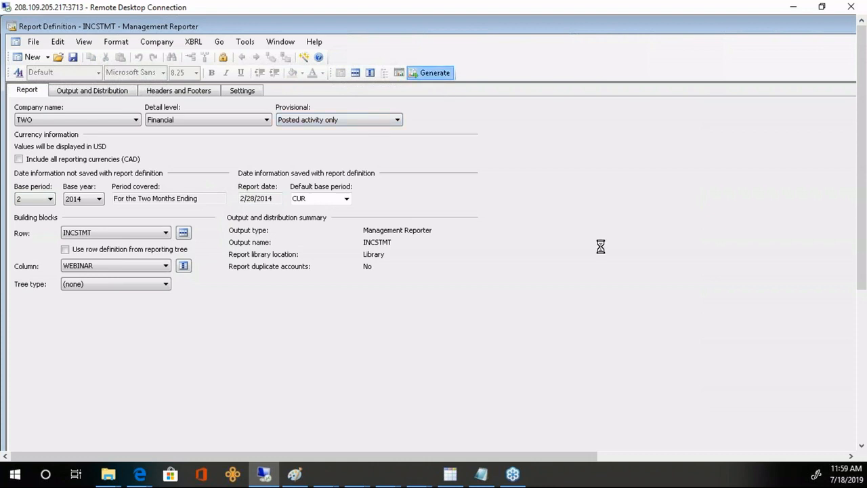